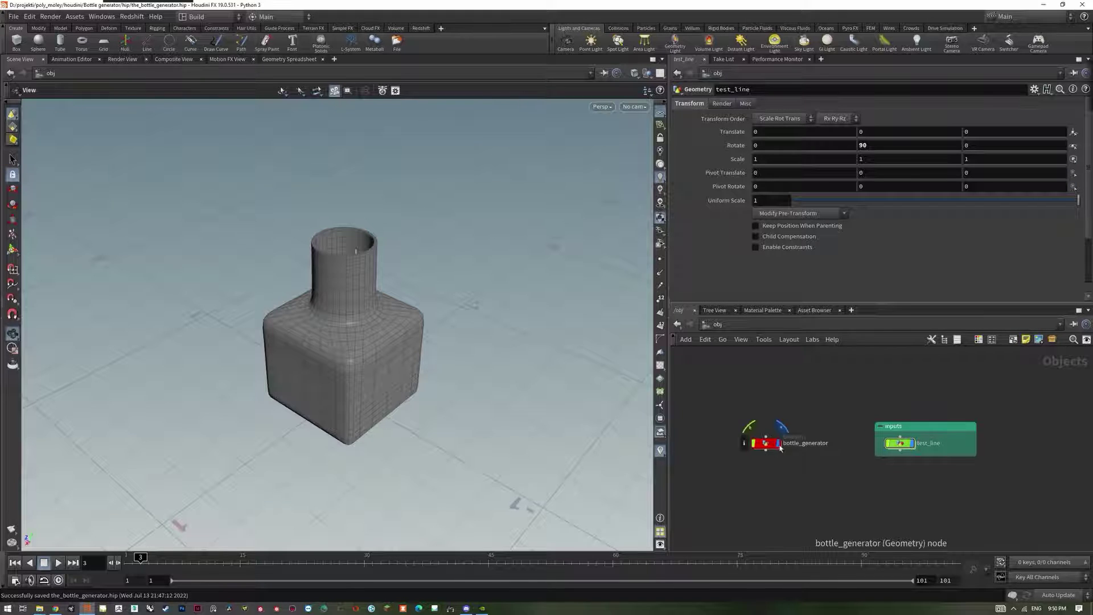
Step: Hide the bottle_generator object and inspect the test_line profile curve on its own
left_click(779, 444)
left_click_drag(421, 352, 352, 345)
middle_click_drag(453, 344, 369, 352)
left_click_drag(368, 352, 442, 377)
left_click_drag(515, 405, 509, 366)
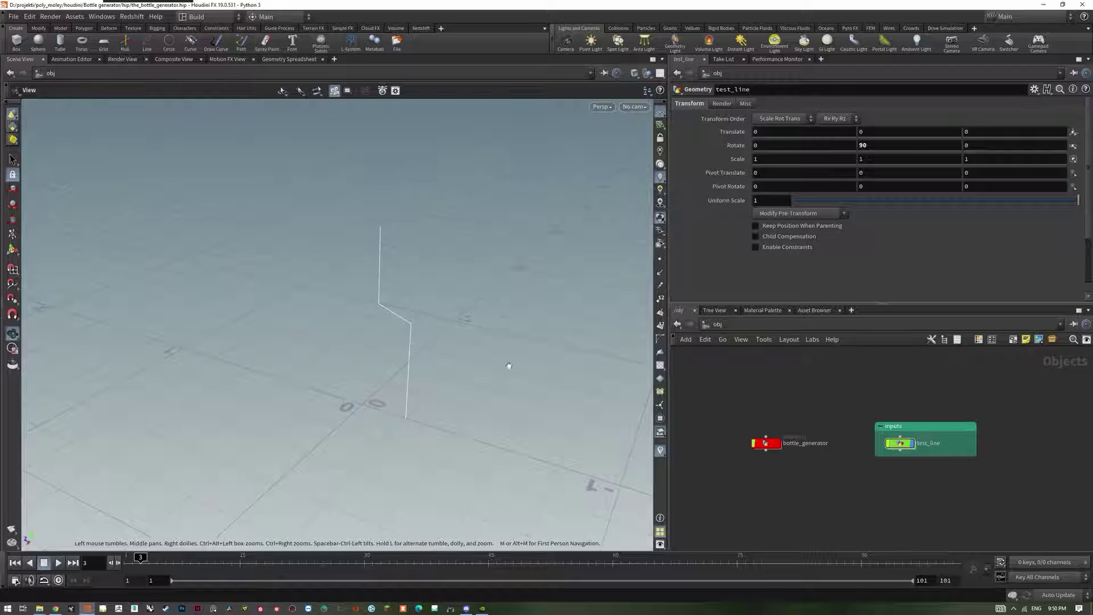
Step: Show the bottle_generator object again and open its generator node's Bottle shape parameters, checking the Features group on the way
left_click(765, 443)
left_click(780, 443)
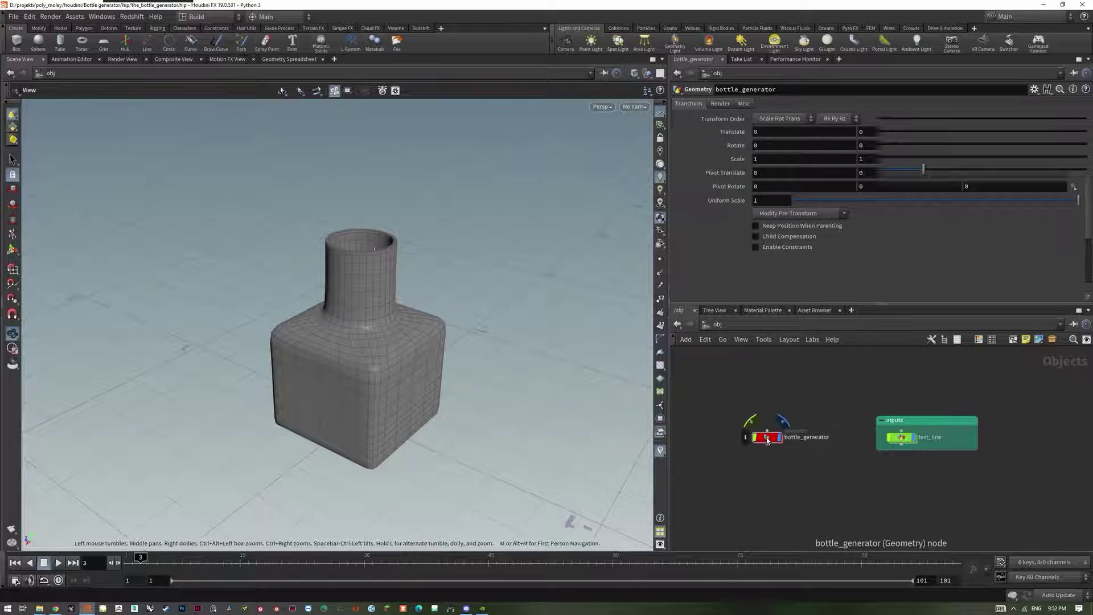
double_click(766, 438)
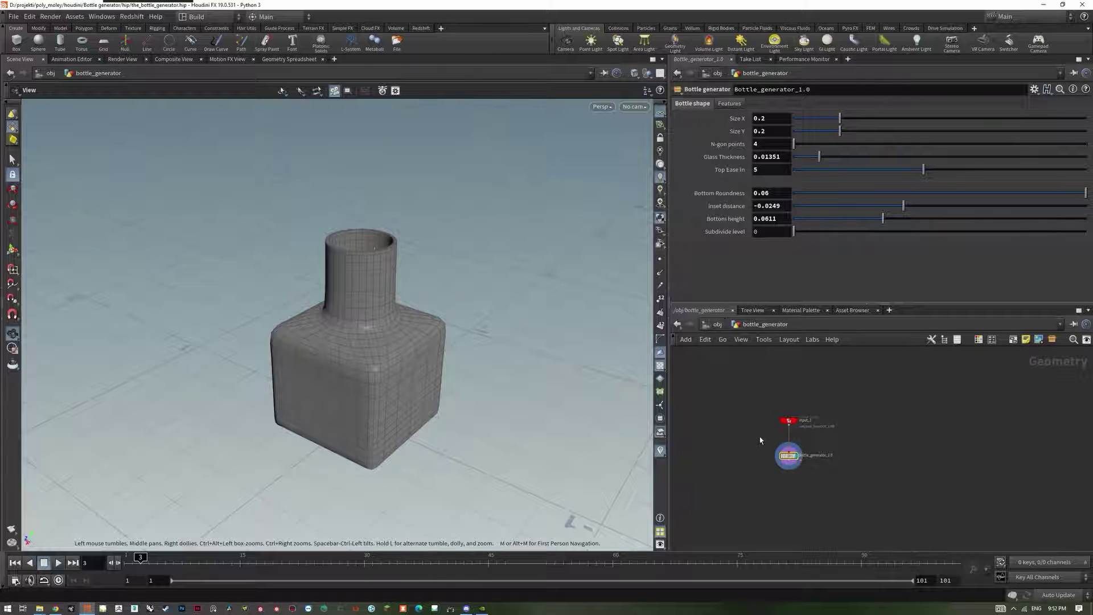
left_click(735, 103)
left_click(699, 104)
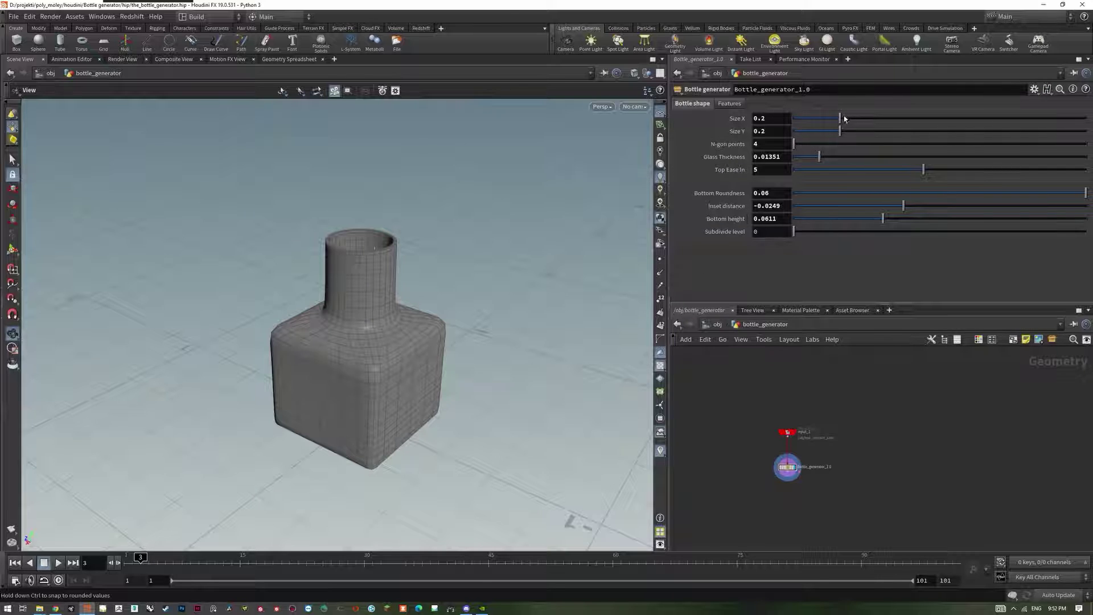
Step: Try different Size X and Size Y values on the bottle and restore both to 0.2
mouse_move(841, 118)
left_mouse_down()
mouse_move(850, 119)
mouse_move(838, 131)
left_mouse_up()
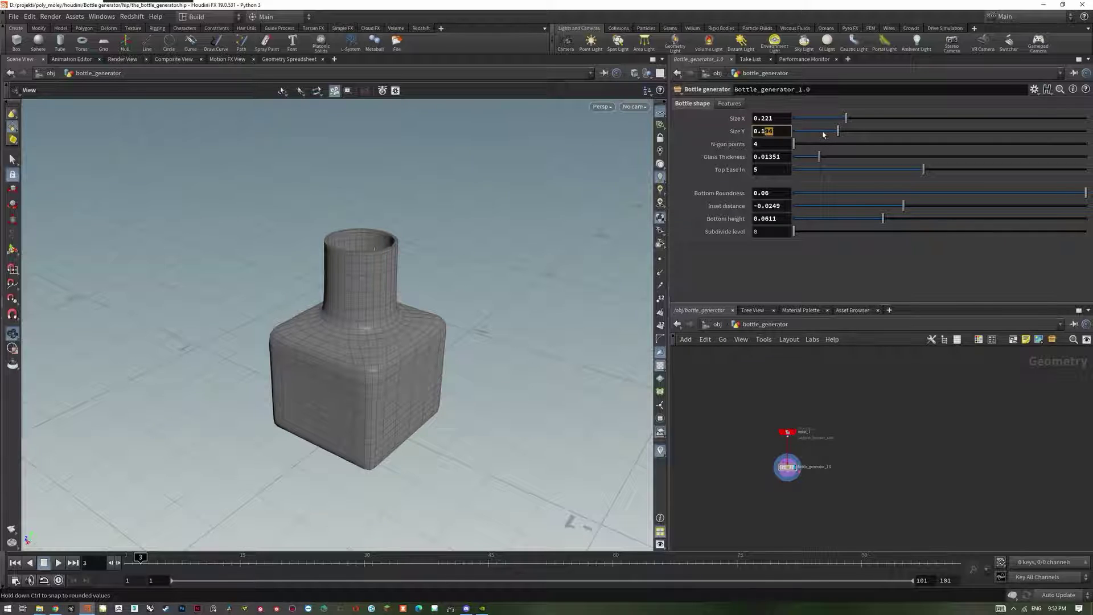
key("Return")
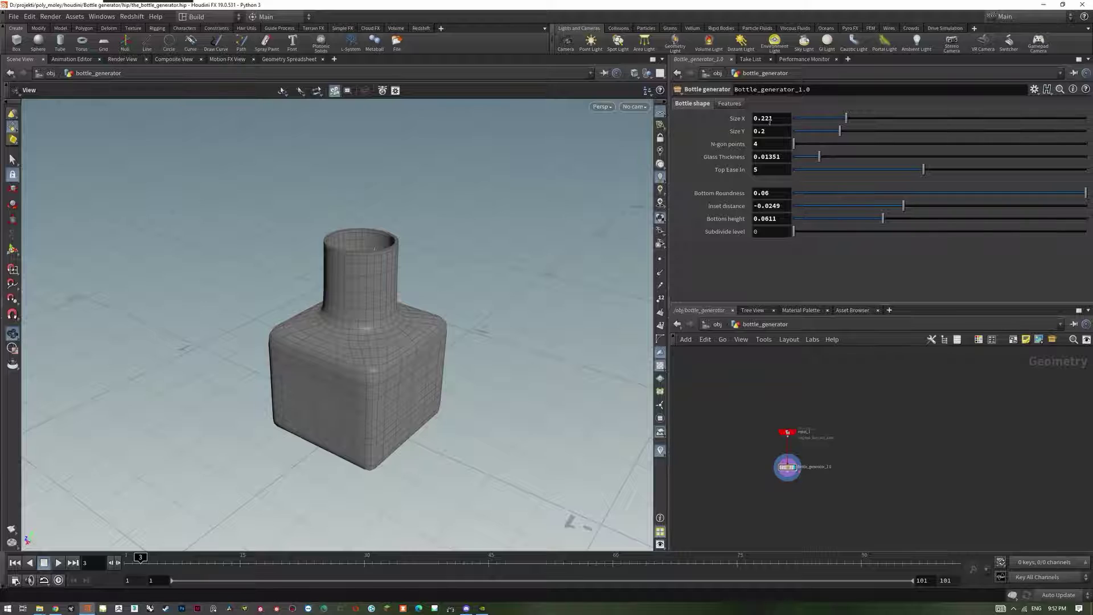
left_click(773, 119)
key("Return")
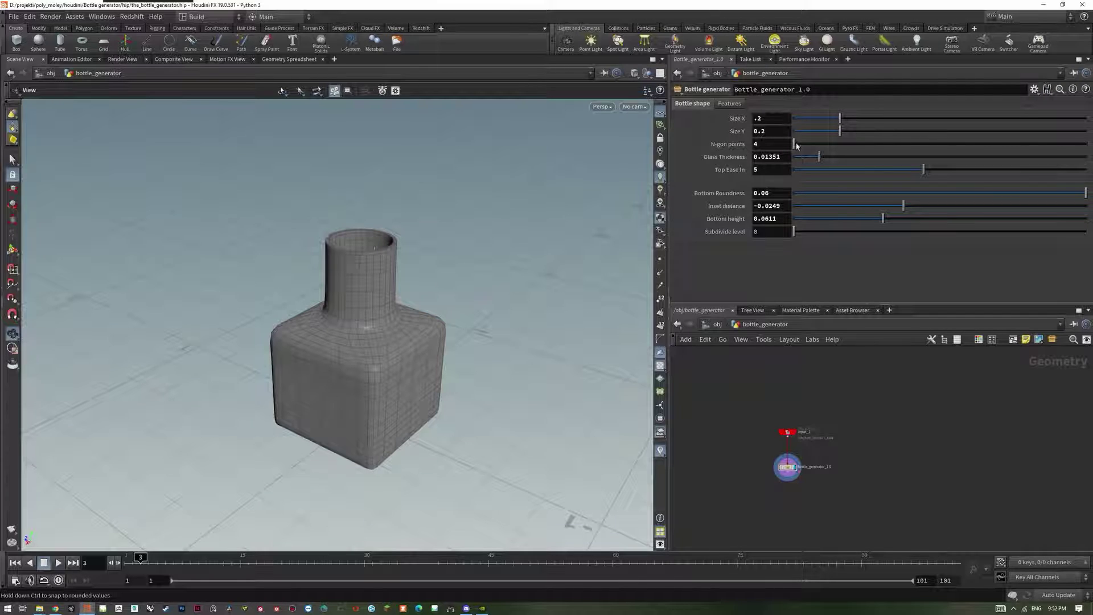
Step: Test the N-gon points control, keep it at 4, and set Glass Thickness to 0.01316
mouse_move(796, 146)
left_mouse_down()
mouse_move(841, 143)
mouse_move(796, 144)
left_mouse_up()
mouse_move(466, 161)
left_mouse_down()
mouse_move(432, 261)
mouse_move(464, 168)
left_mouse_up()
mouse_move(822, 161)
left_mouse_down()
mouse_move(1082, 157)
mouse_move(803, 157)
mouse_move(817, 157)
left_mouse_up()
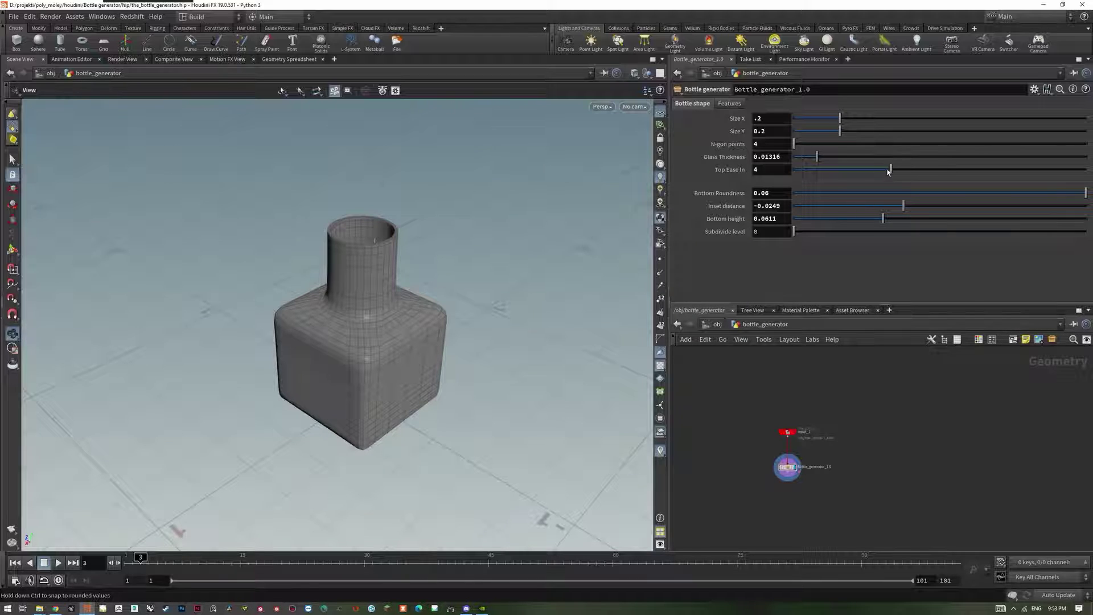
Step: Try other Top Ease In and Bottom Roundness values, and restore them to 5 and 0.06
left_click_drag(888, 170, 792, 169)
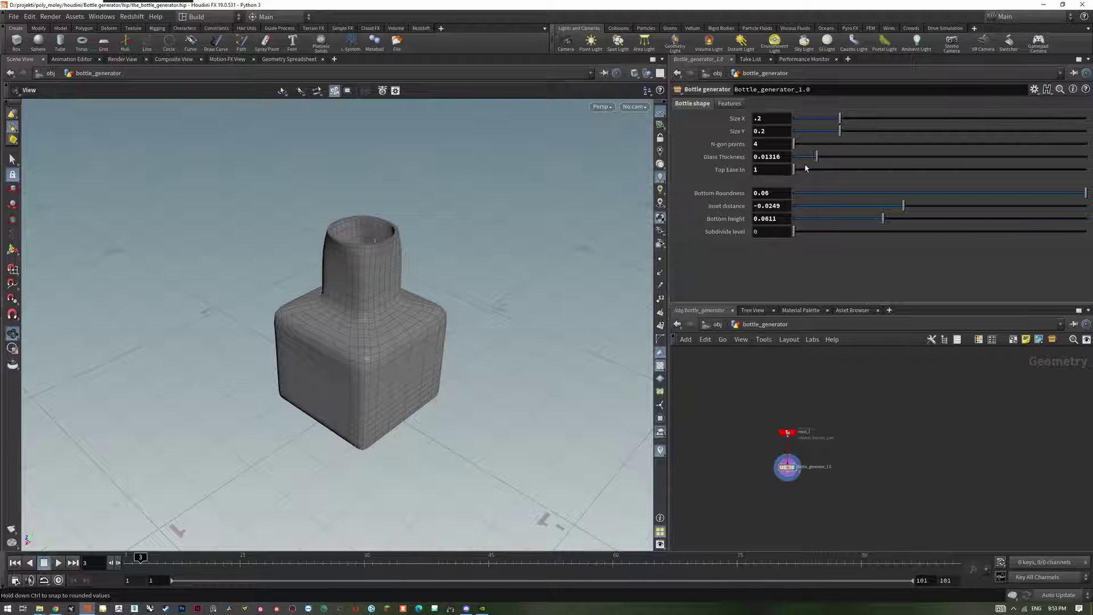
left_click_drag(806, 168, 896, 166)
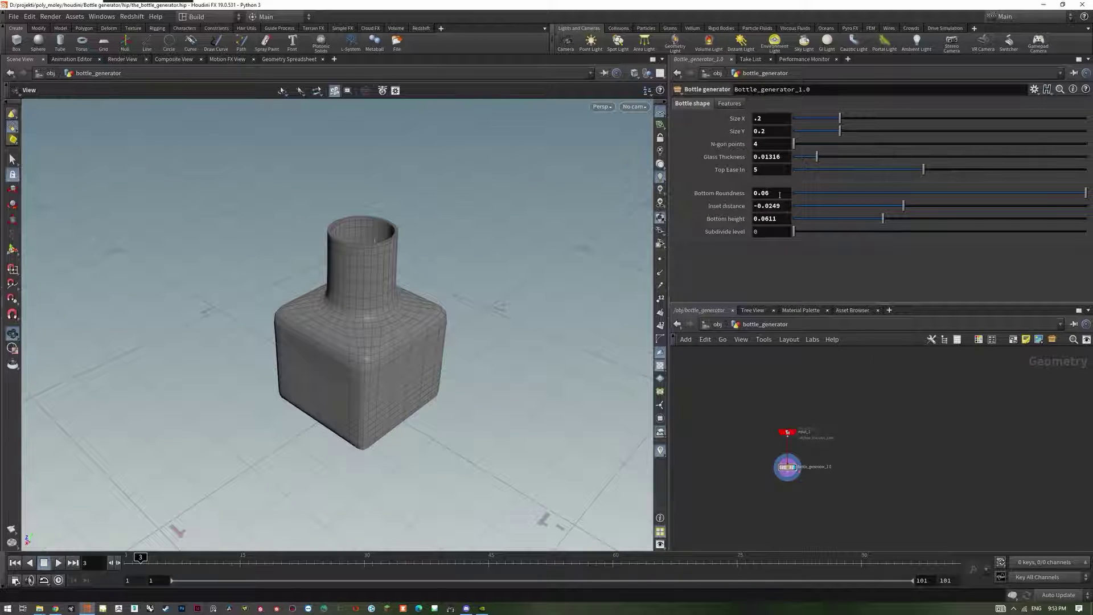
left_click_drag(311, 277, 504, 229)
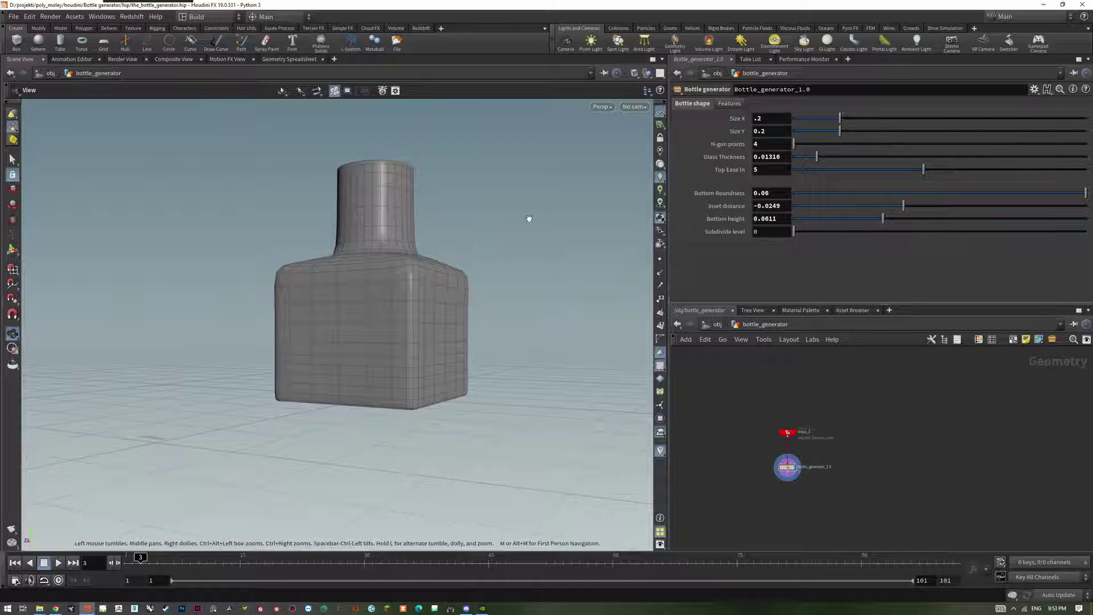
left_click_drag(1062, 196, 1085, 192)
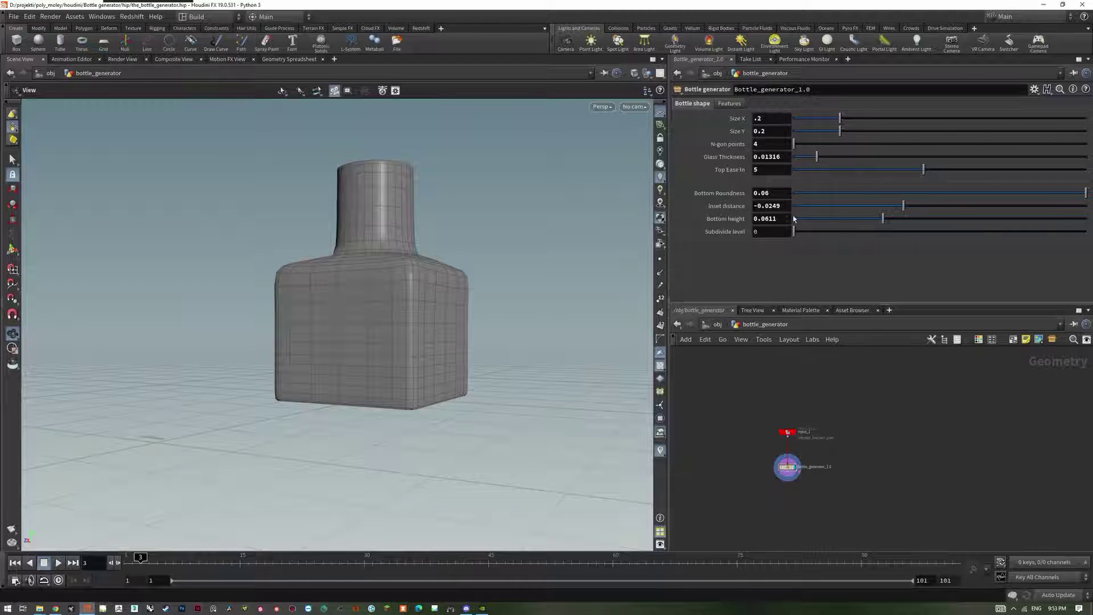
Step: Reshape the underside of the bottle with an Inset distance of -0.0365 and a Bottom height of 0.0991
left_click_drag(489, 319, 501, 234)
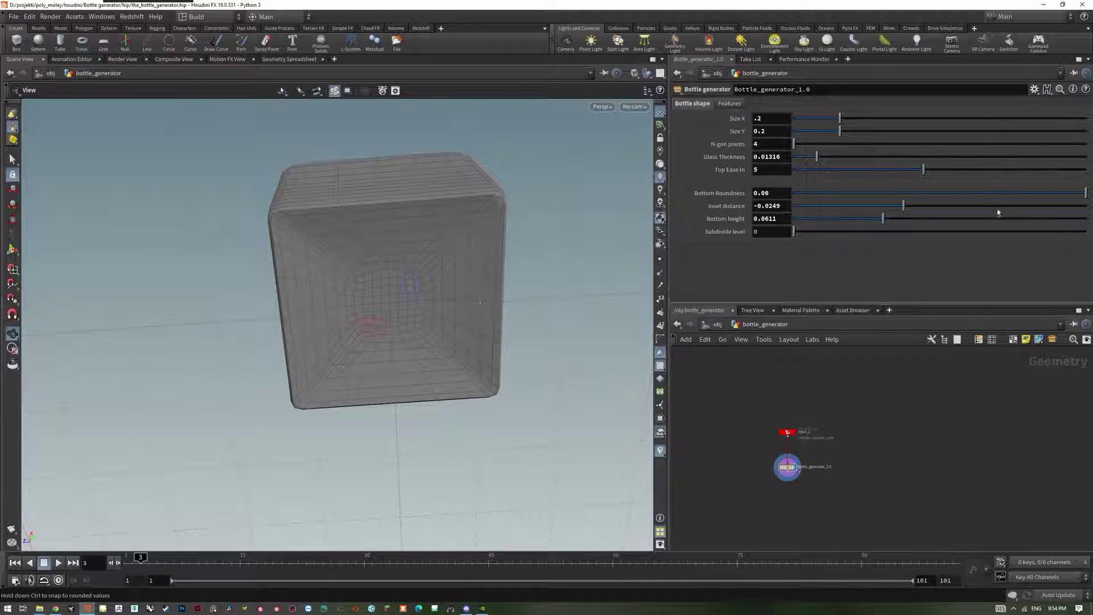
left_click_drag(906, 208, 968, 193)
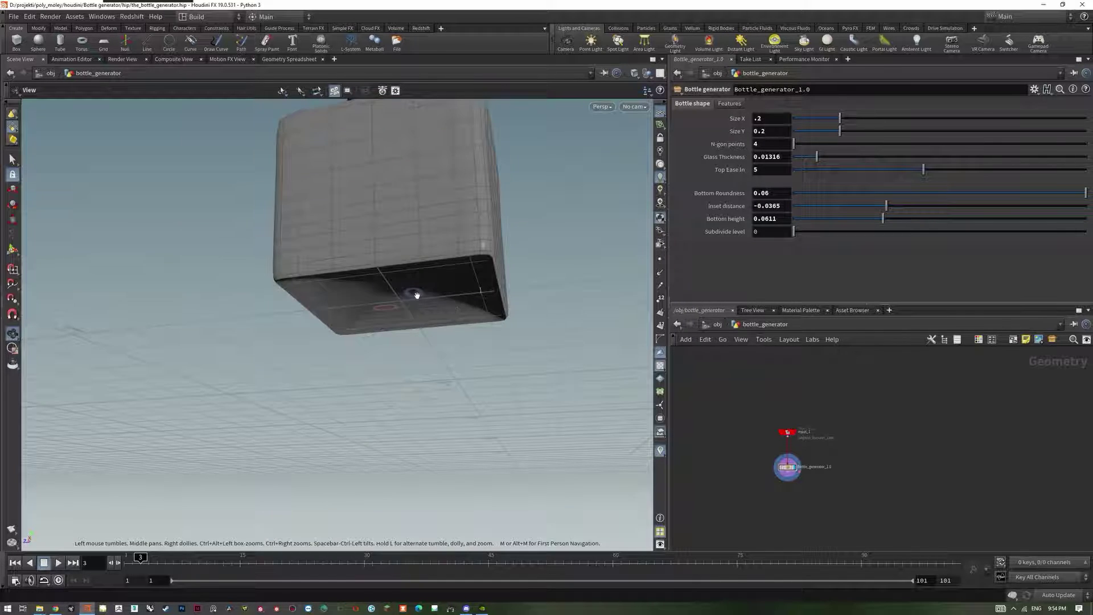
left_click_drag(417, 295, 459, 248)
left_click_drag(888, 221, 935, 214)
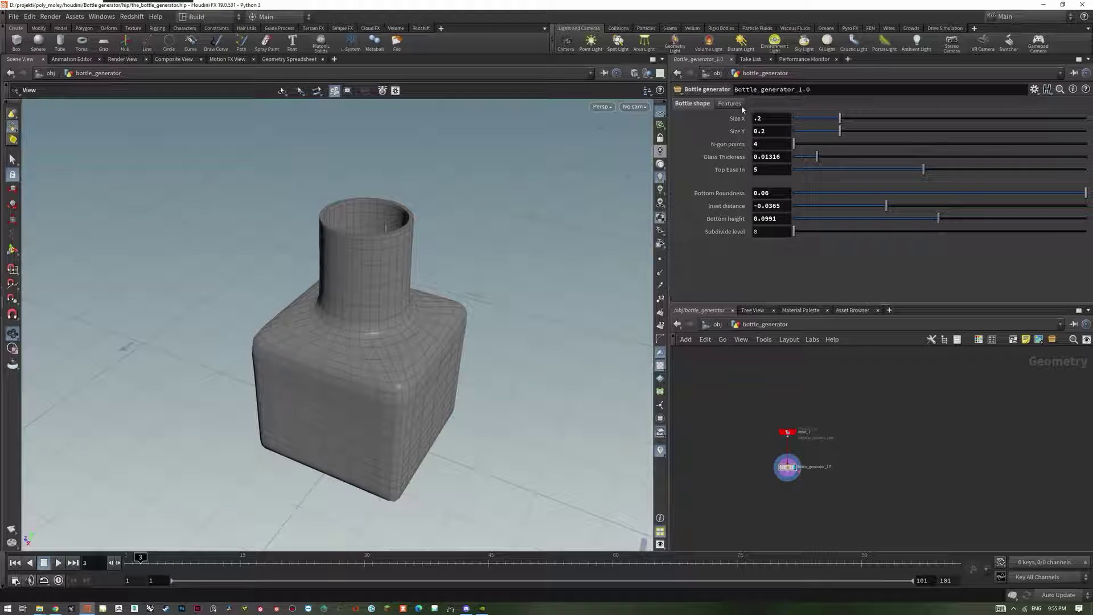
Step: Enable the bottle lip with a lip width of 0.0102 and a lip thickness of 0.003918
left_click(730, 104)
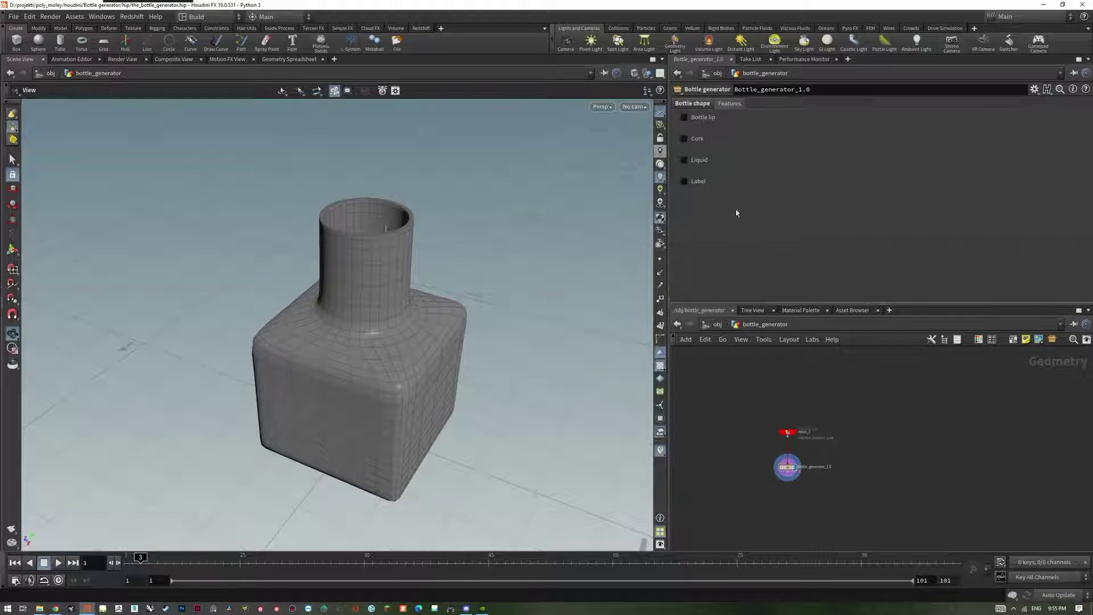
left_click(684, 119)
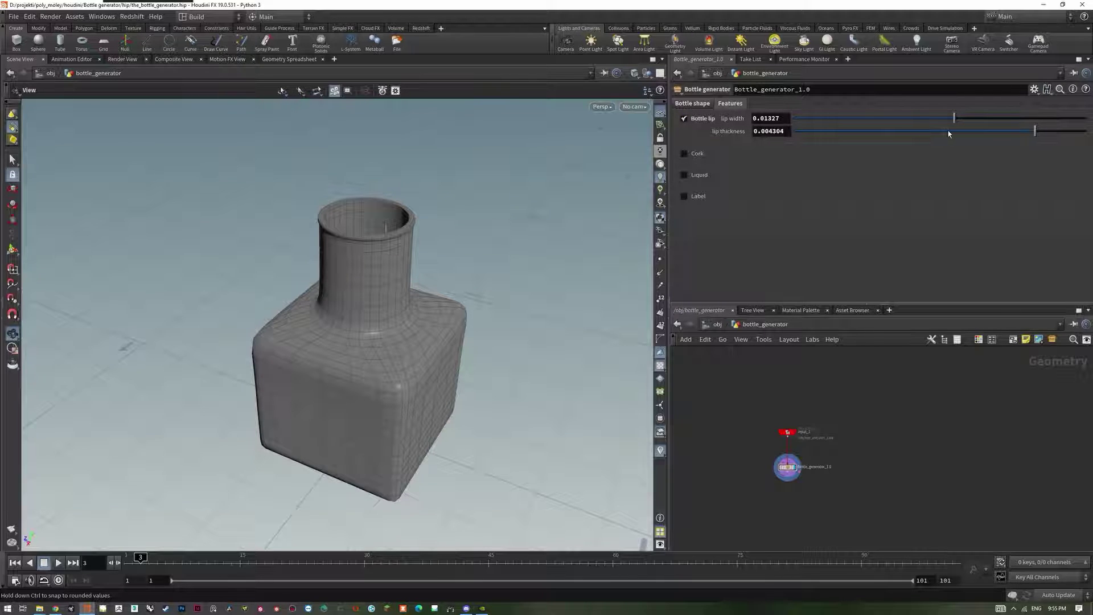
left_click_drag(958, 131, 883, 119)
scroll(309, 220, "up", 3)
scroll(391, 176, "up", 3)
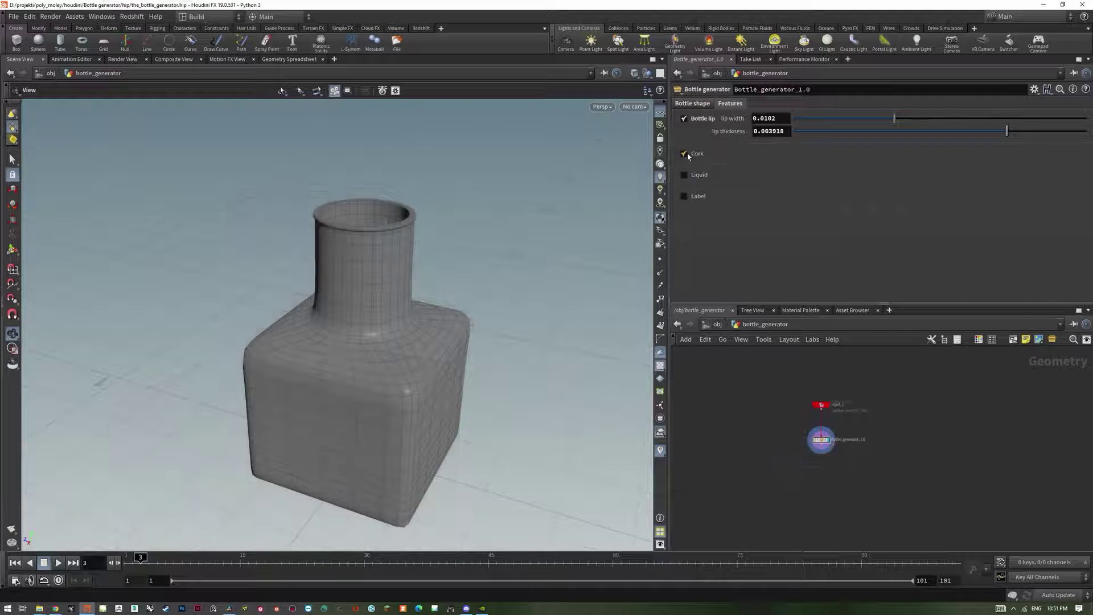
Step: Add a cork to the bottle, try the Whiskey cork type, and set the type to Beer
left_click(687, 156)
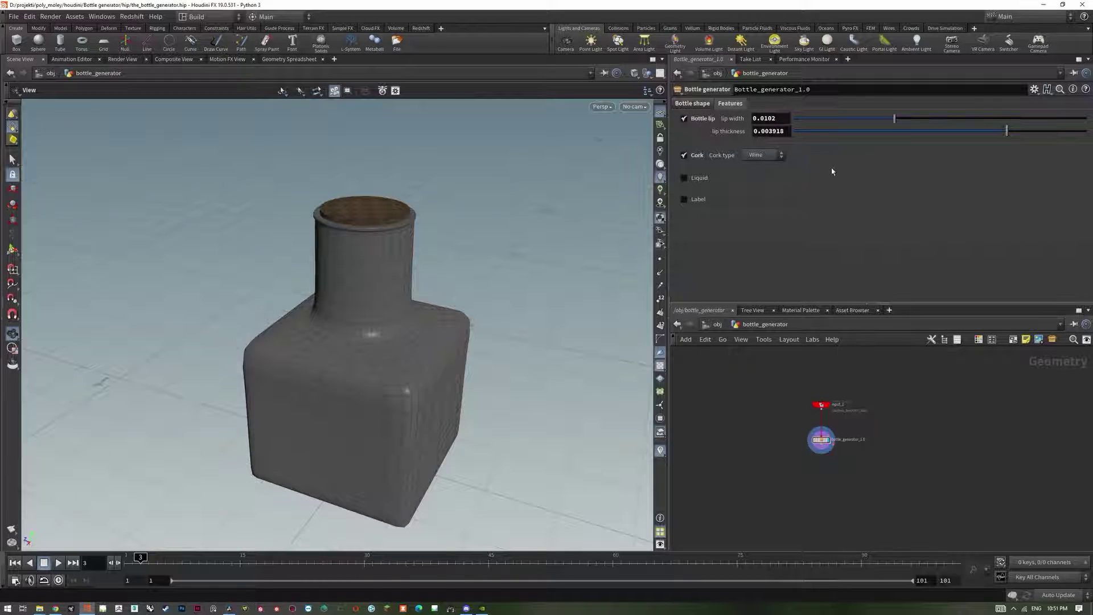
left_click(763, 155)
left_click(758, 176)
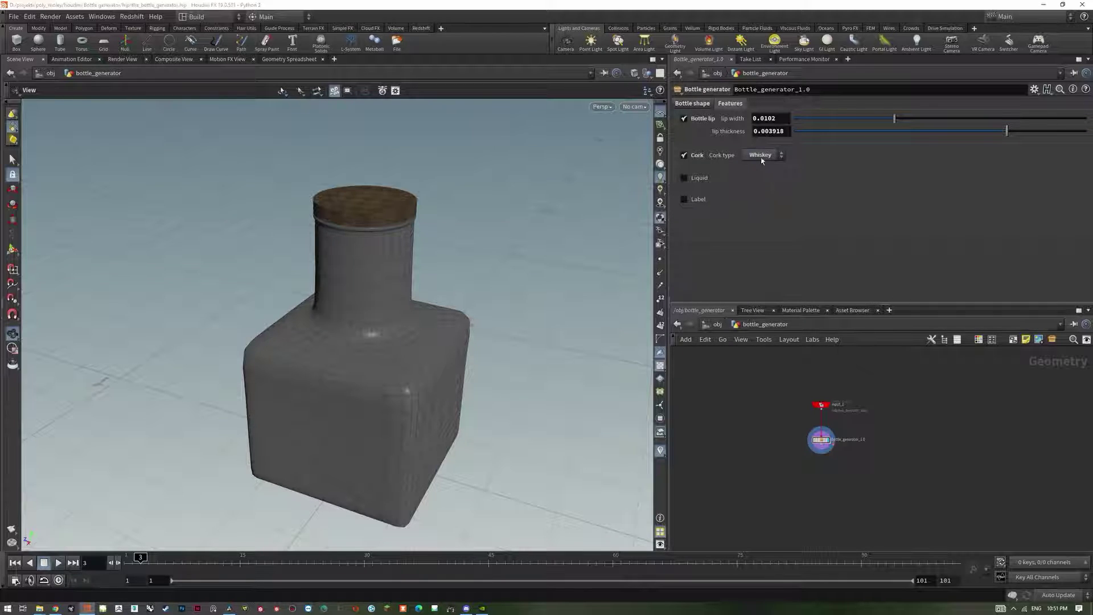
left_click(763, 156)
left_click(756, 186)
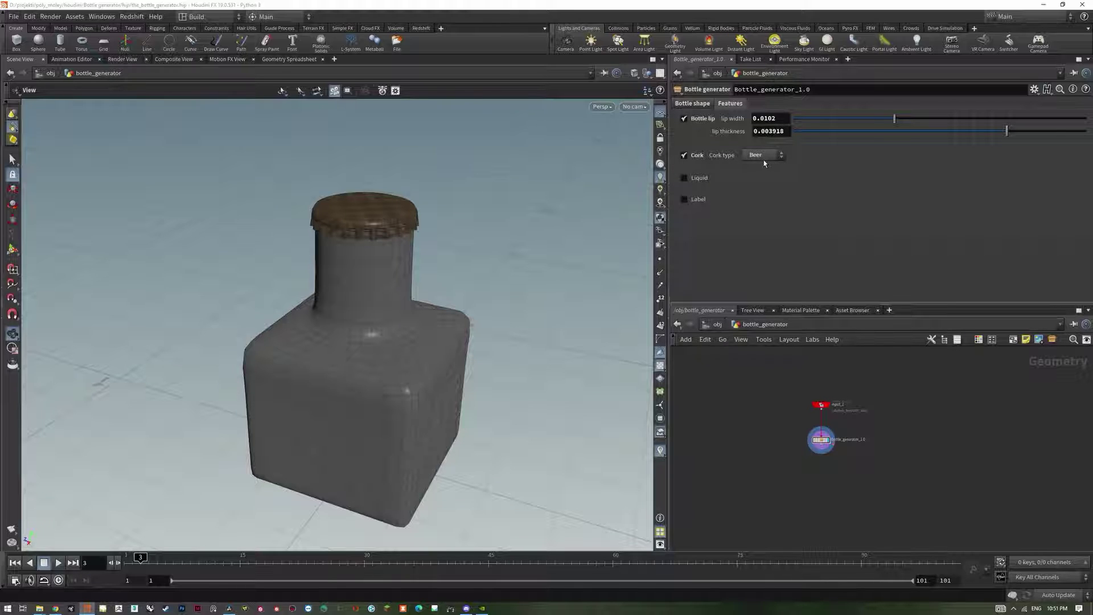
Step: Turn the bottle lip off and back on to check its effect on the cork
left_click(684, 119)
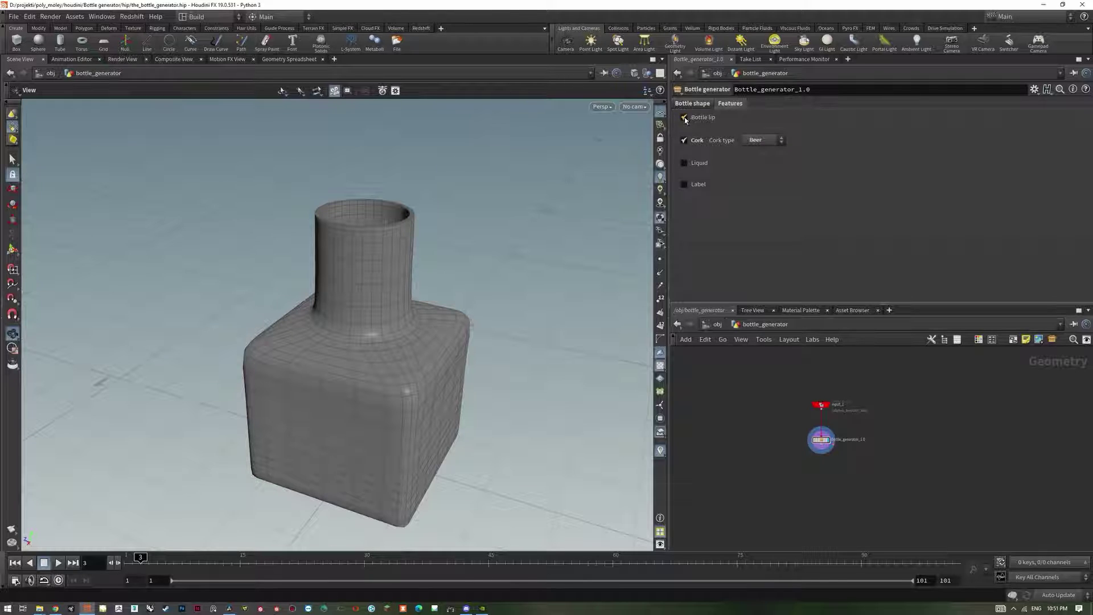
left_click(685, 118)
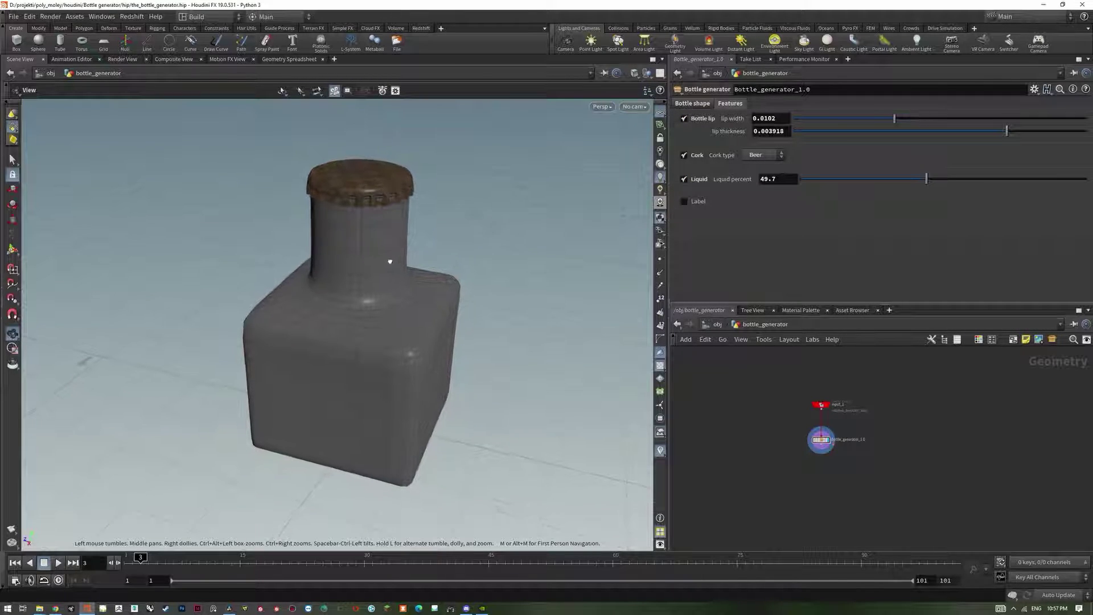
Step: Turn off the cork and raise the Liquid percent to 61.9, checking the fill level inside the bottle
left_click(684, 153)
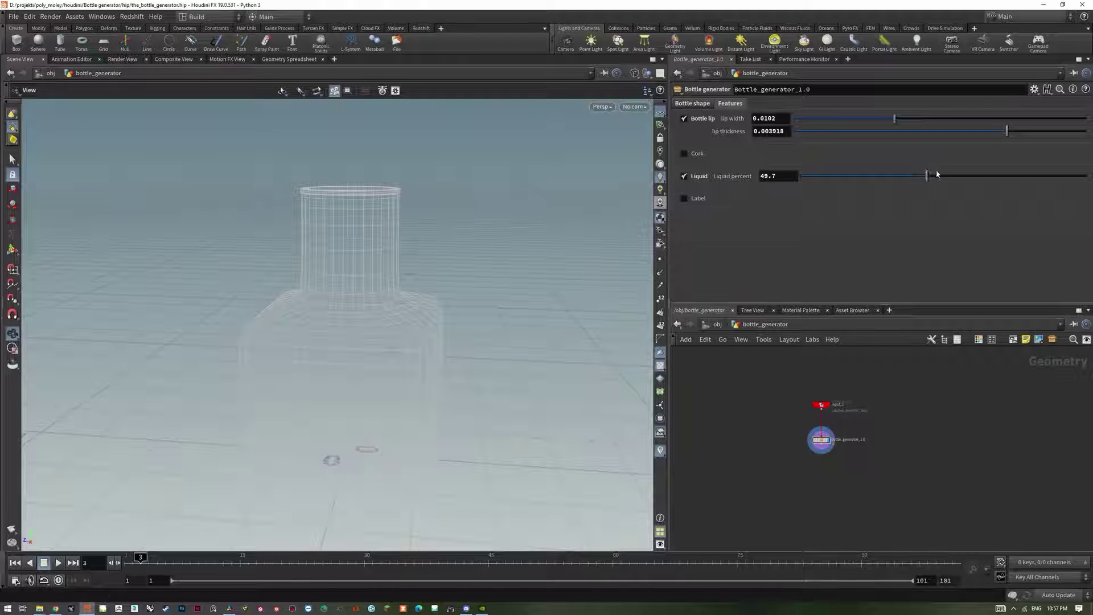
mouse_move(938, 174)
left_mouse_down()
mouse_move(1025, 175)
mouse_move(938, 175)
left_mouse_up()
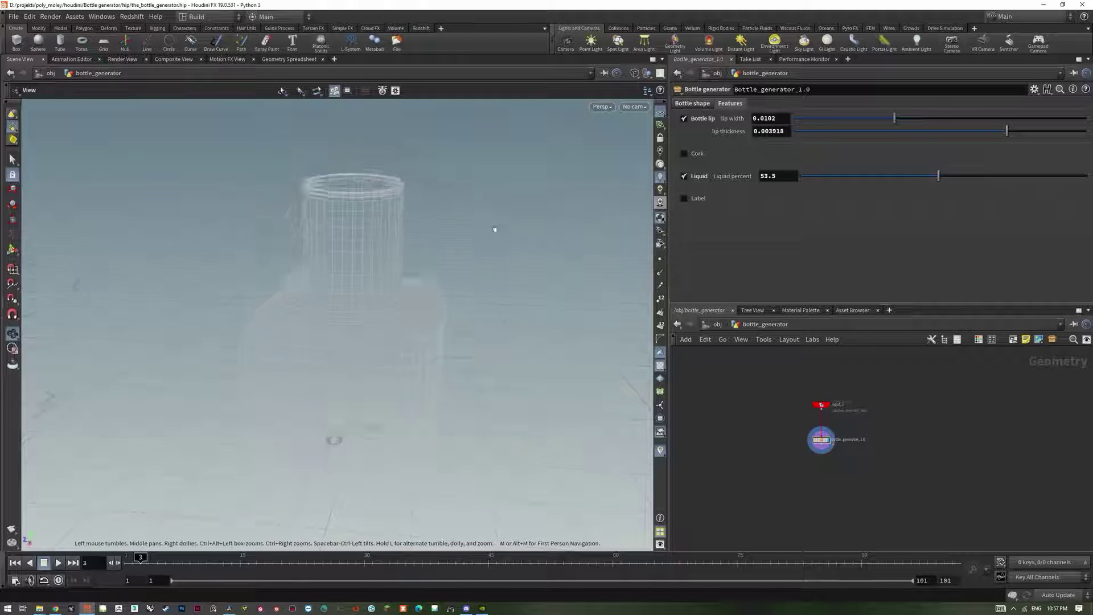
key("w")
mouse_move(494, 229)
left_mouse_down()
mouse_move(520, 298)
mouse_move(517, 276)
left_mouse_up()
mouse_move(938, 176)
left_mouse_down()
mouse_move(869, 176)
mouse_move(965, 176)
left_mouse_up()
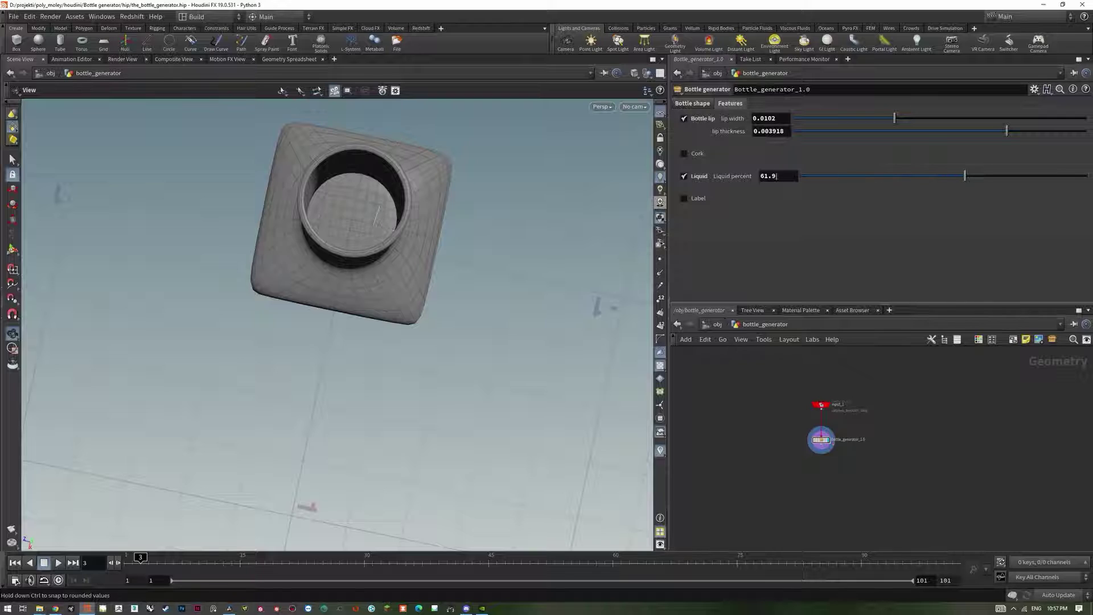
Step: Turn off the liquid and enable the label on the bottle body
left_click(684, 176)
left_click(684, 196)
key("w")
left_click_drag(393, 256, 419, 207)
key("w")
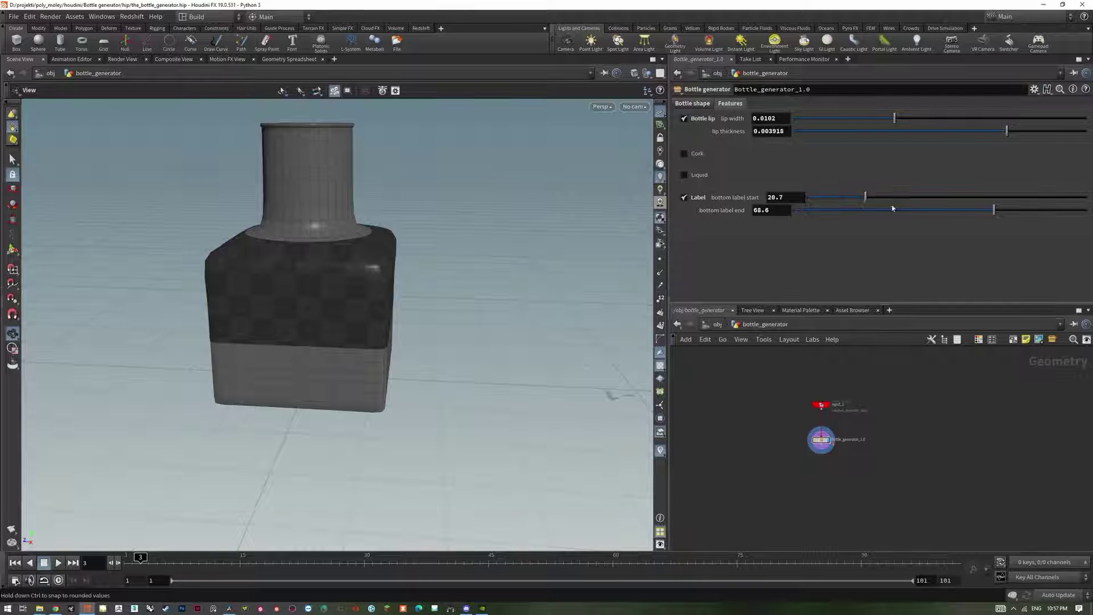
Step: Set the bottom label start to 21.8 and lower the bottom label end
left_click_drag(963, 211, 991, 210)
mouse_move(847, 198)
left_mouse_down()
mouse_move(827, 199)
mouse_move(869, 197)
left_mouse_up()
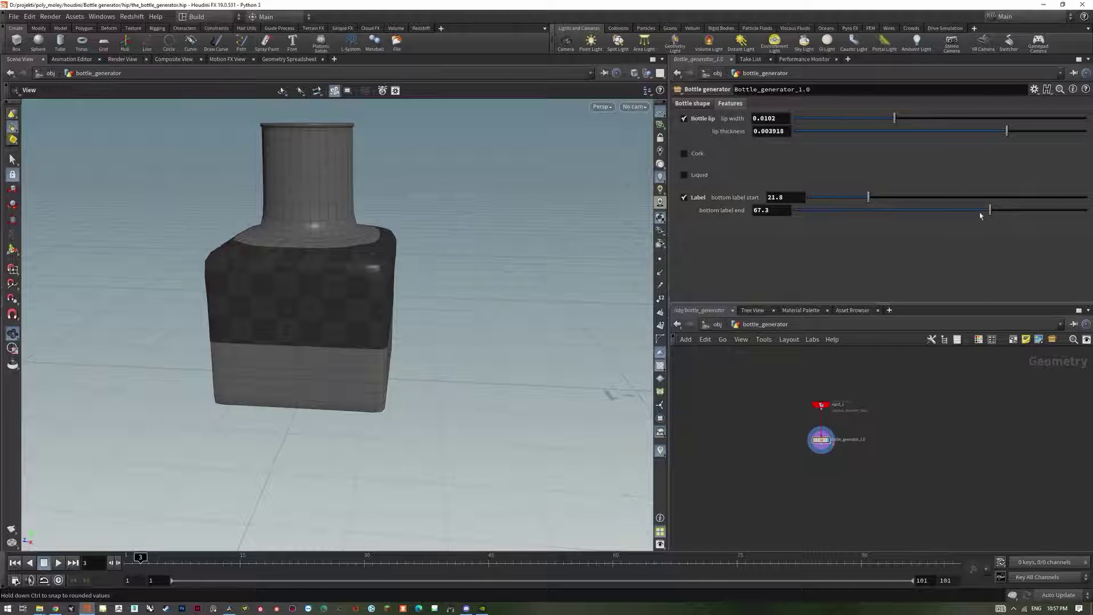
left_click_drag(991, 210, 960, 207)
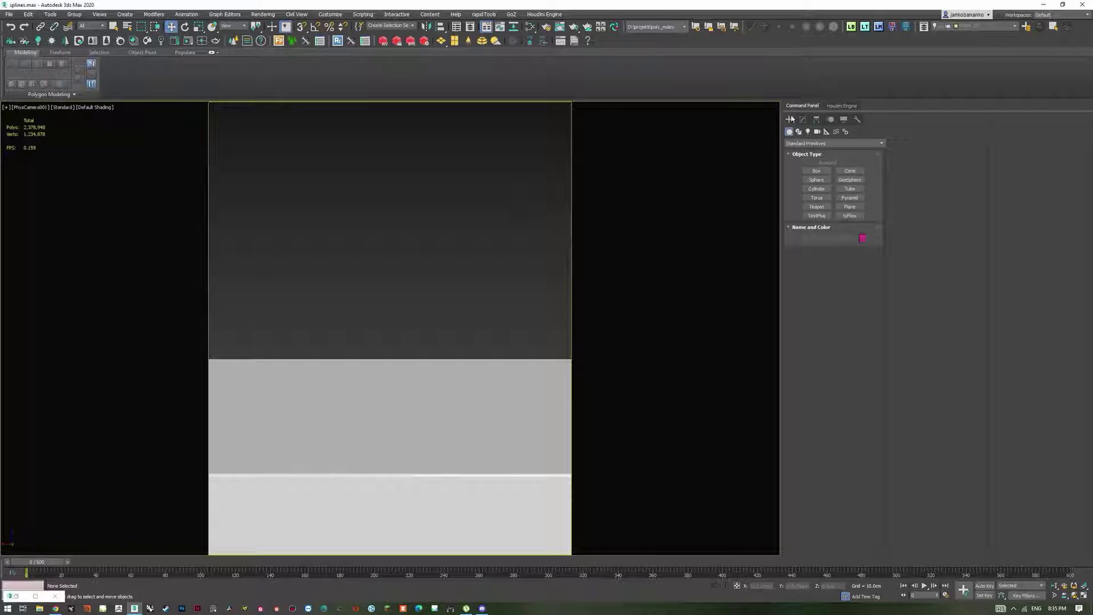
Step: Switch to 3ds Max and open the Houdini Engine session configuration
left_click(835, 107)
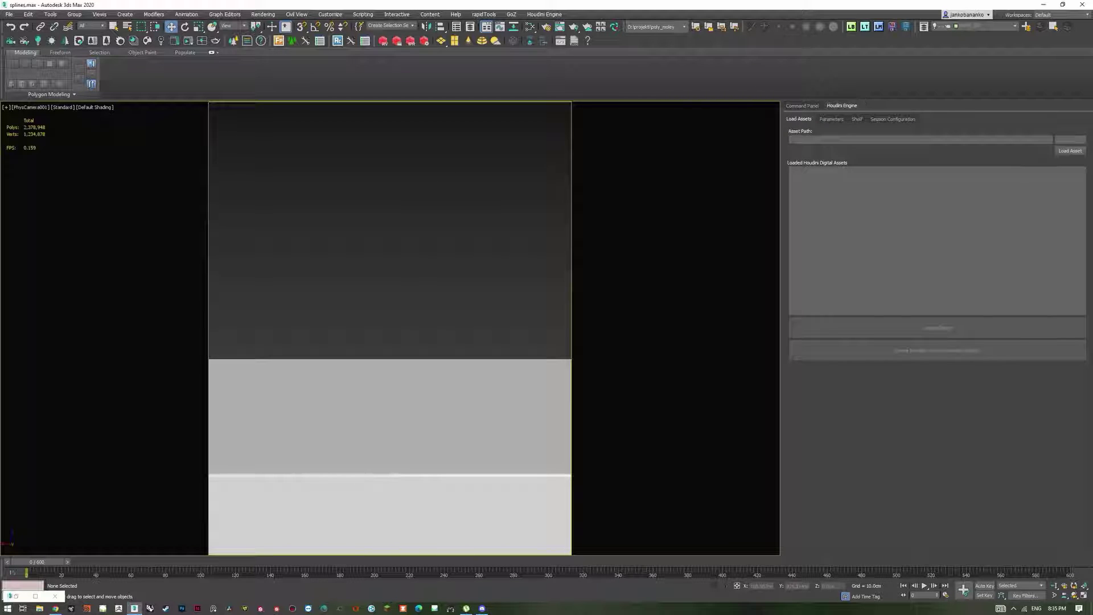
left_click(900, 120)
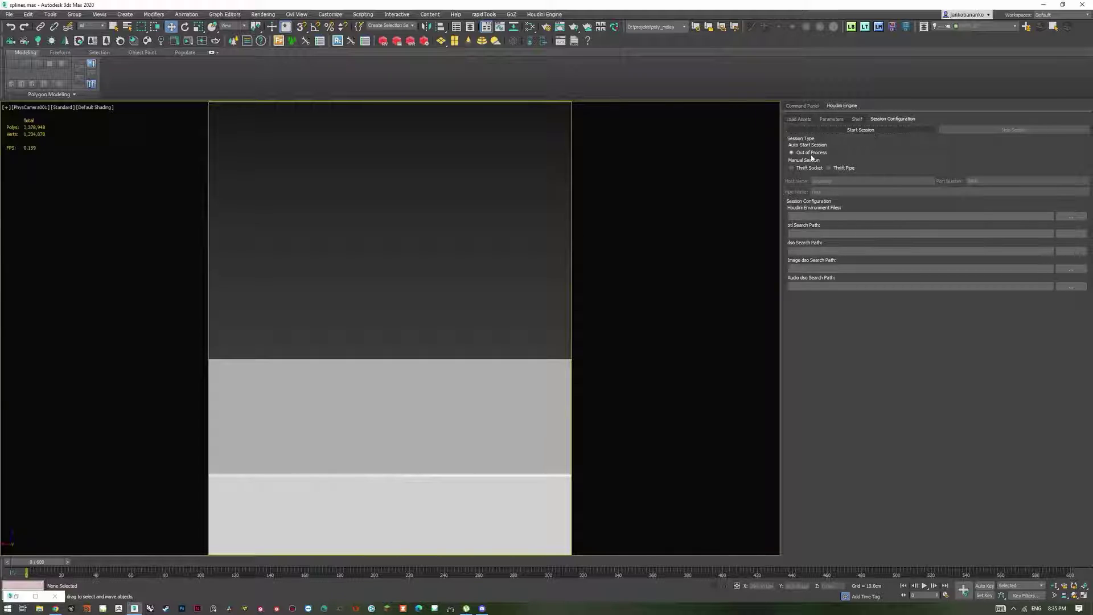
Step: Load bottle_generator.2.2.hda from the Bottle generator project's hda folder as a Houdini digital asset
left_click(795, 119)
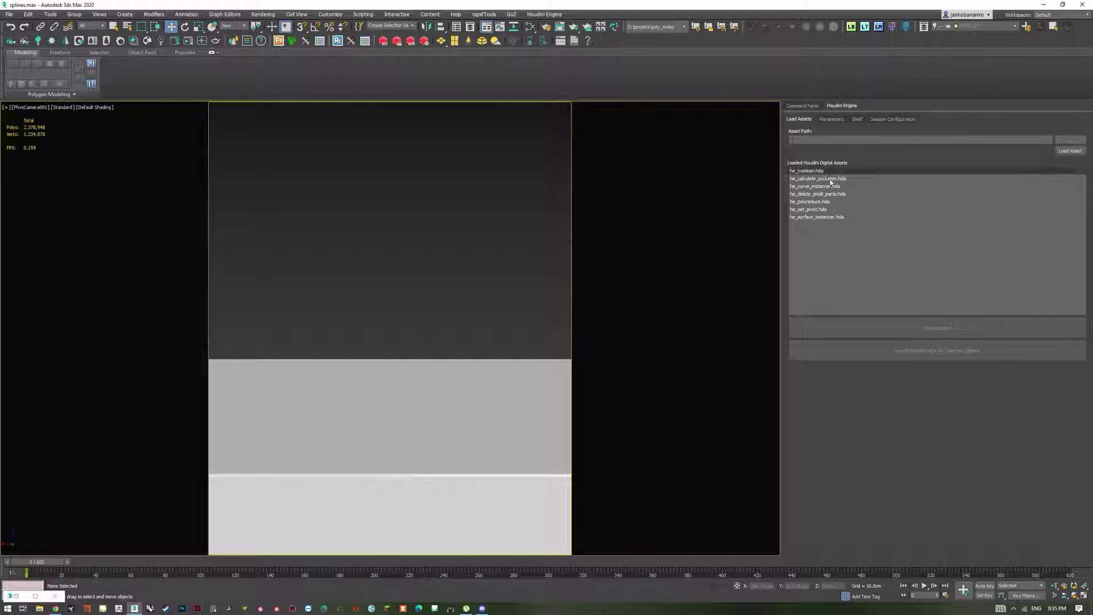
left_click(1065, 140)
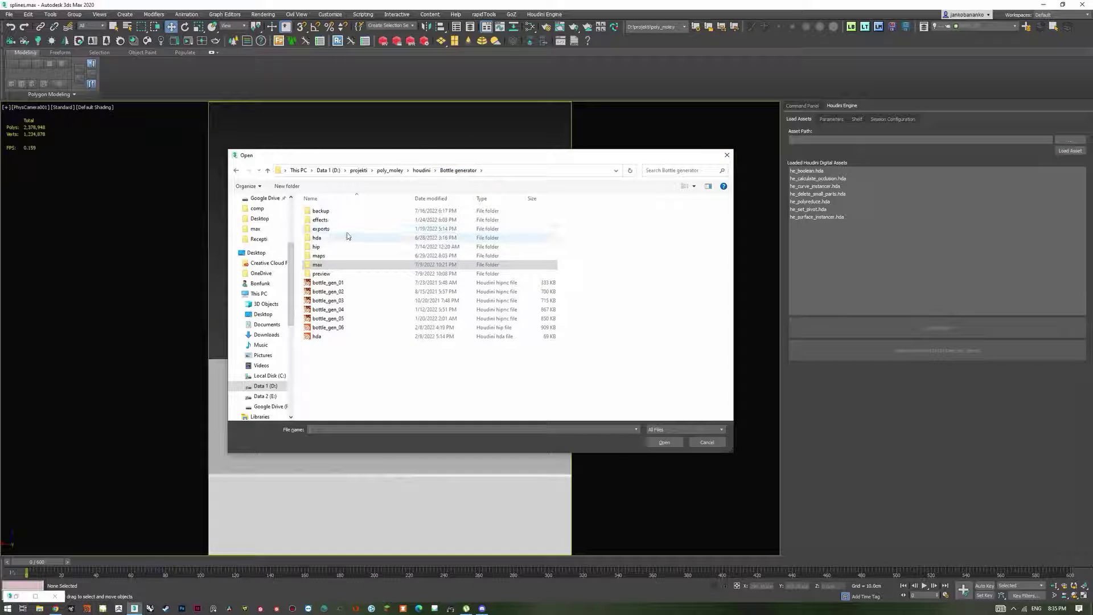
double_click(335, 239)
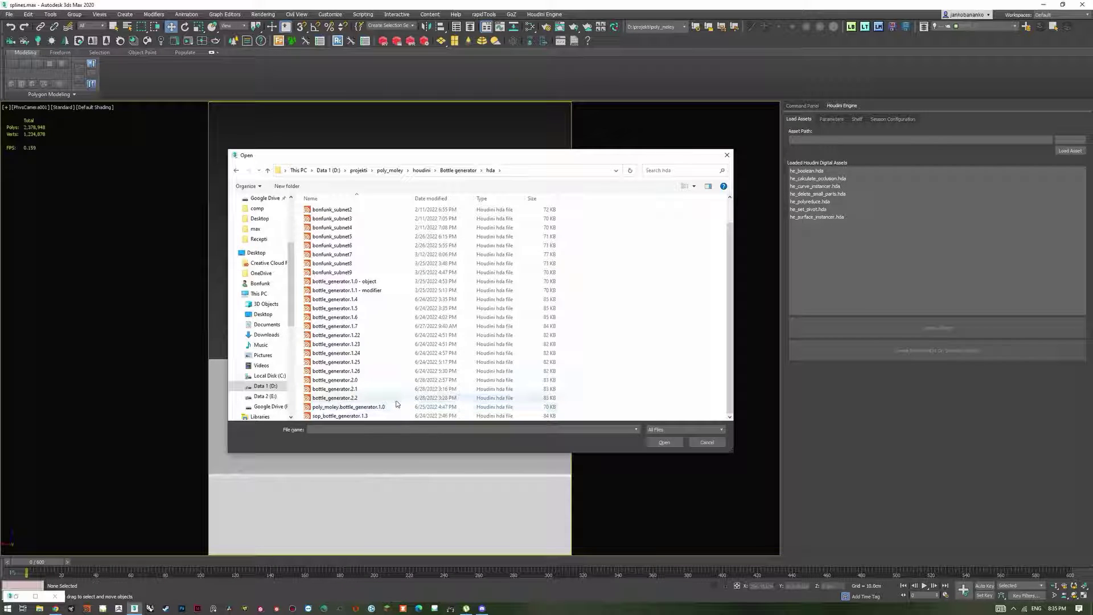
left_click(397, 400)
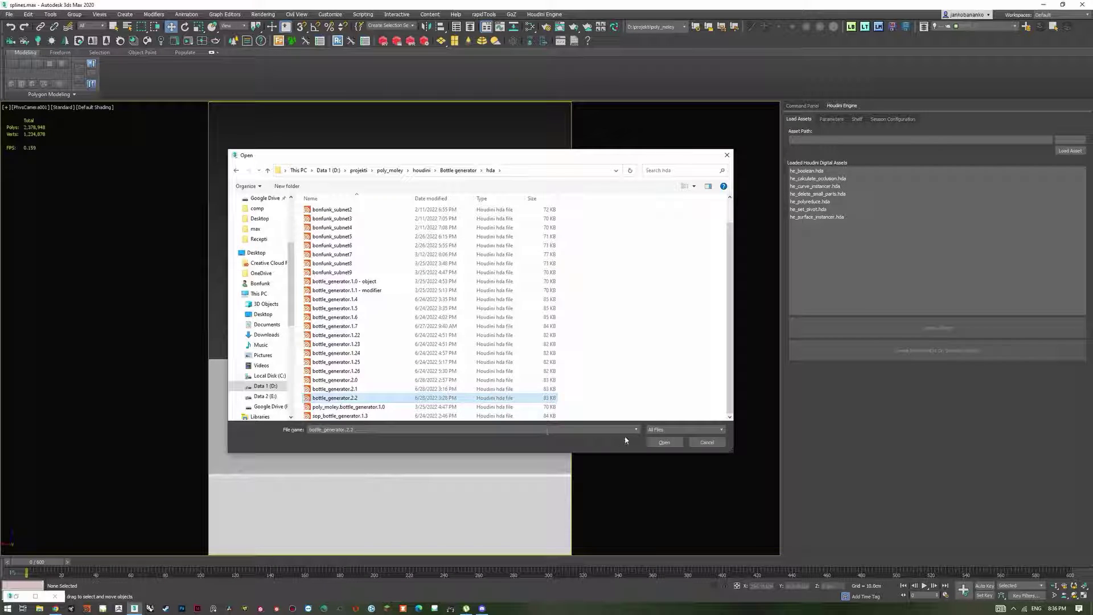
left_click(665, 442)
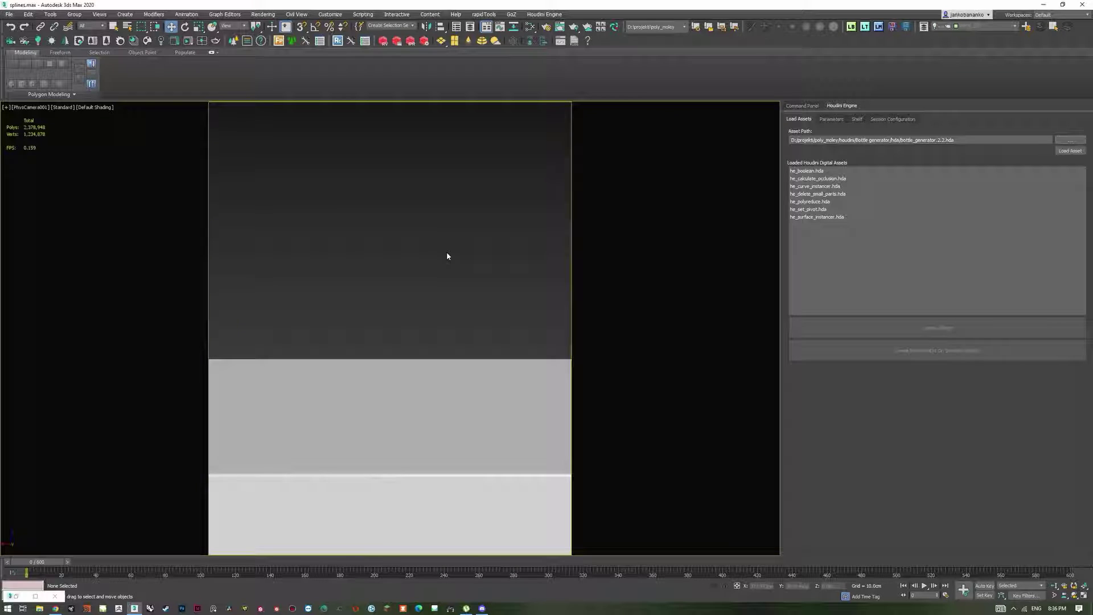
left_click(1070, 151)
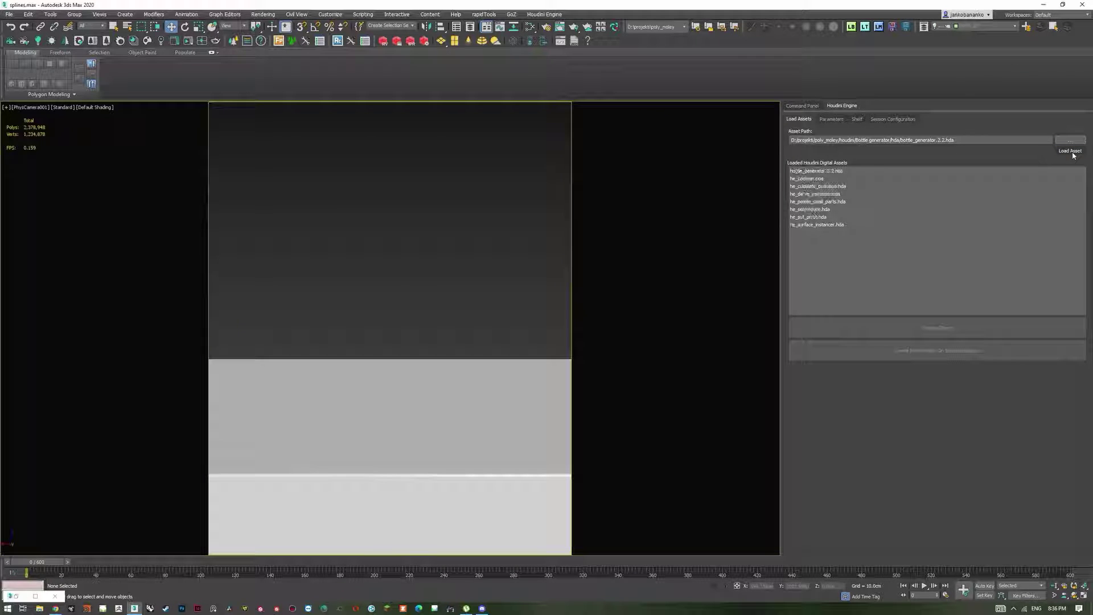
Step: Unhide the bottle_09 layer and apply bottle_generator.2.2.hda as a modifier to its isolated bottle profile spline
left_click(848, 171)
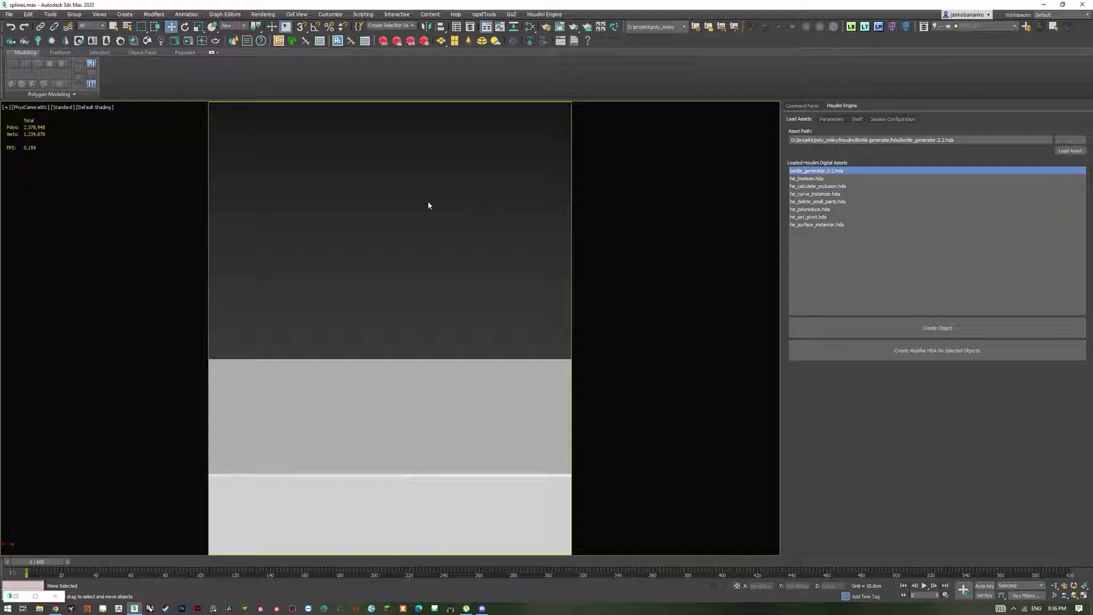
left_click(982, 27)
left_click(934, 108)
left_click(463, 269)
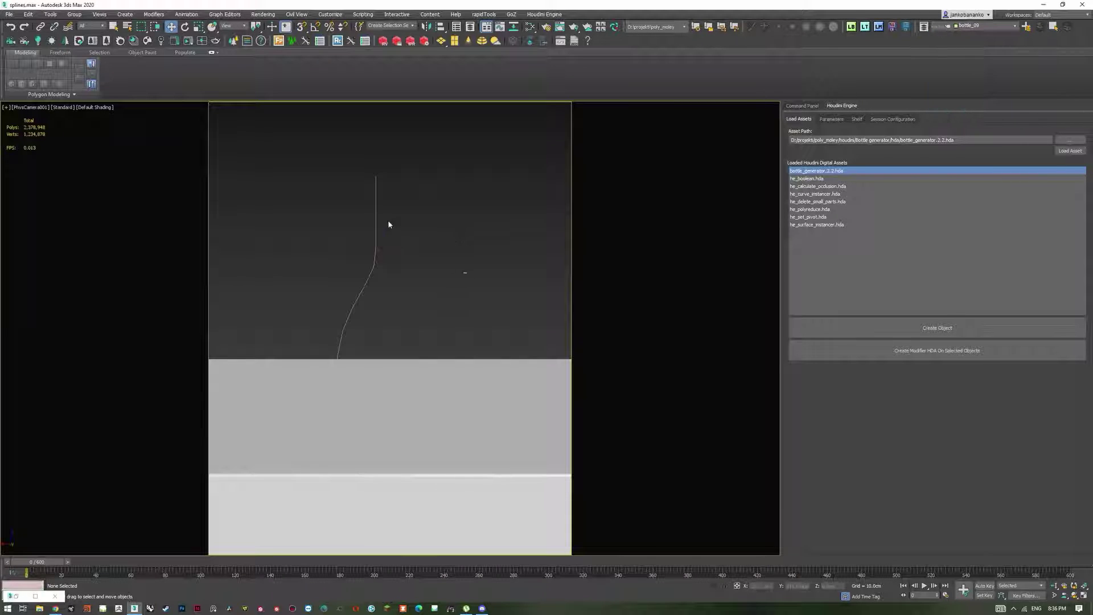
left_click(376, 223)
key("alt+q")
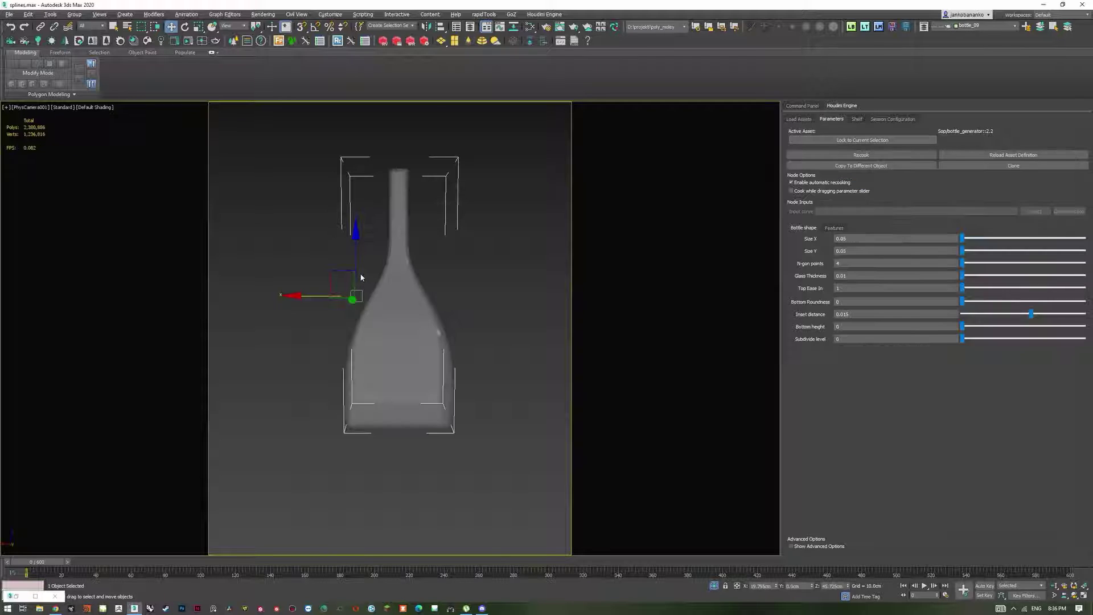
Step: Leave the camera view and frame the generated bottle in a maximized orthographic viewport
key("F3")
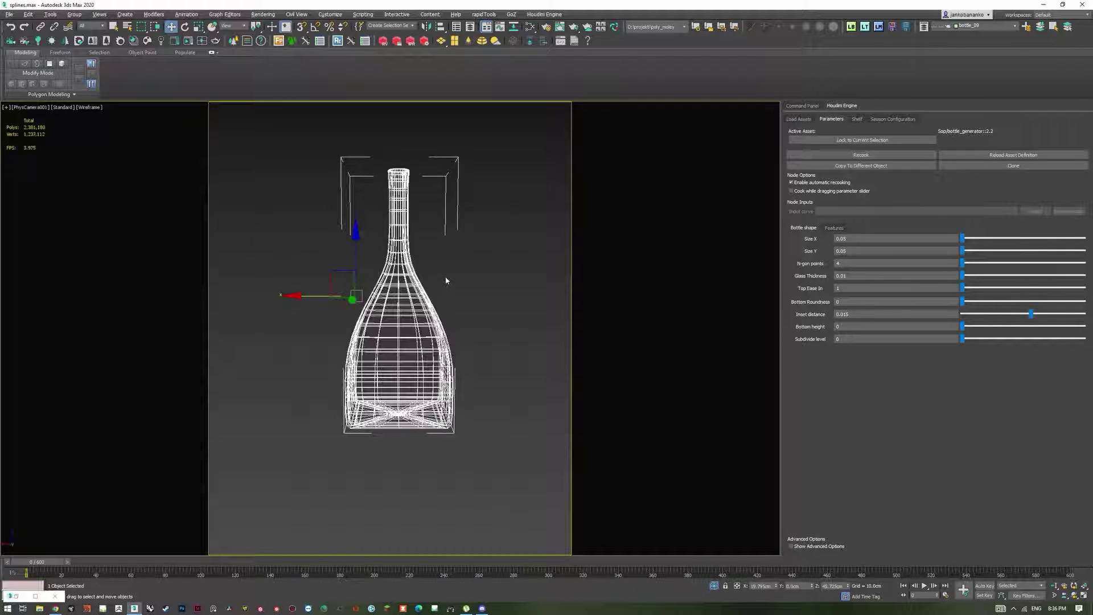
key("alt+w")
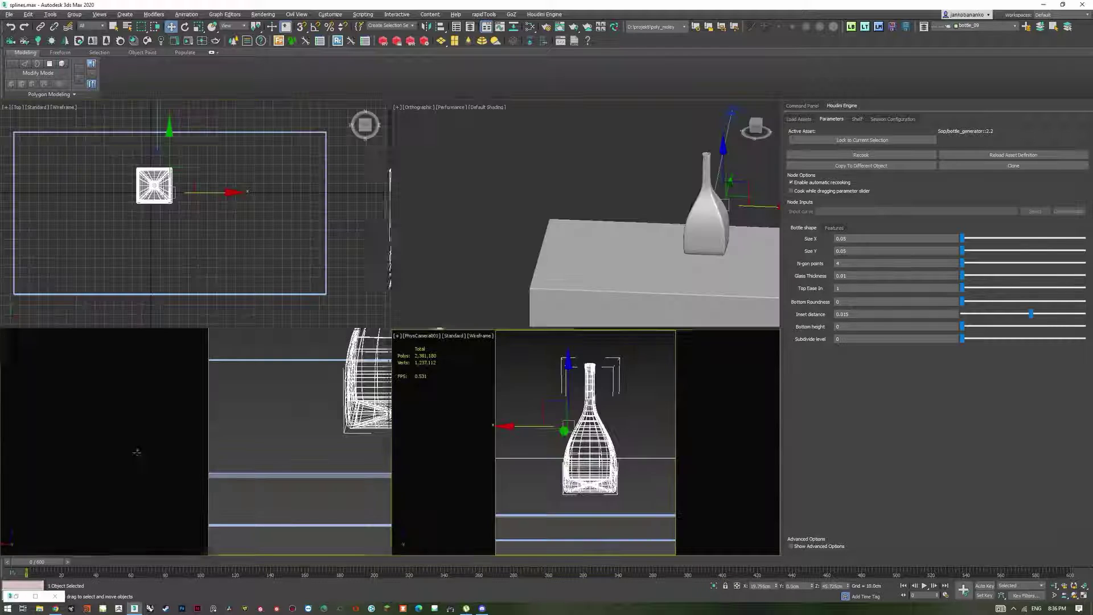
right_click(136, 451)
key("alt+w")
mouse_move(399, 307)
middle_mouse_down("alt")
mouse_move(422, 347)
mouse_move(539, 368)
middle_mouse_up("alt")
key("z")
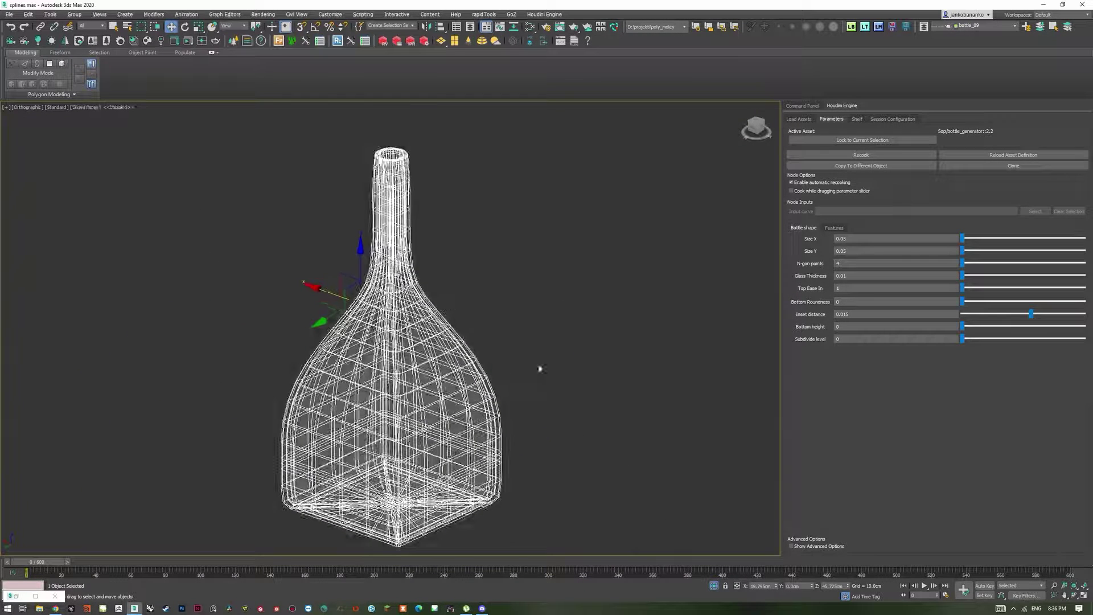
Step: Set the orthographic viewport to shaded display at Performance quality and check the bottle's surface and edges
key("F3")
scroll(530, 342, "down", 2)
middle_click_drag(463, 317, 480, 276)
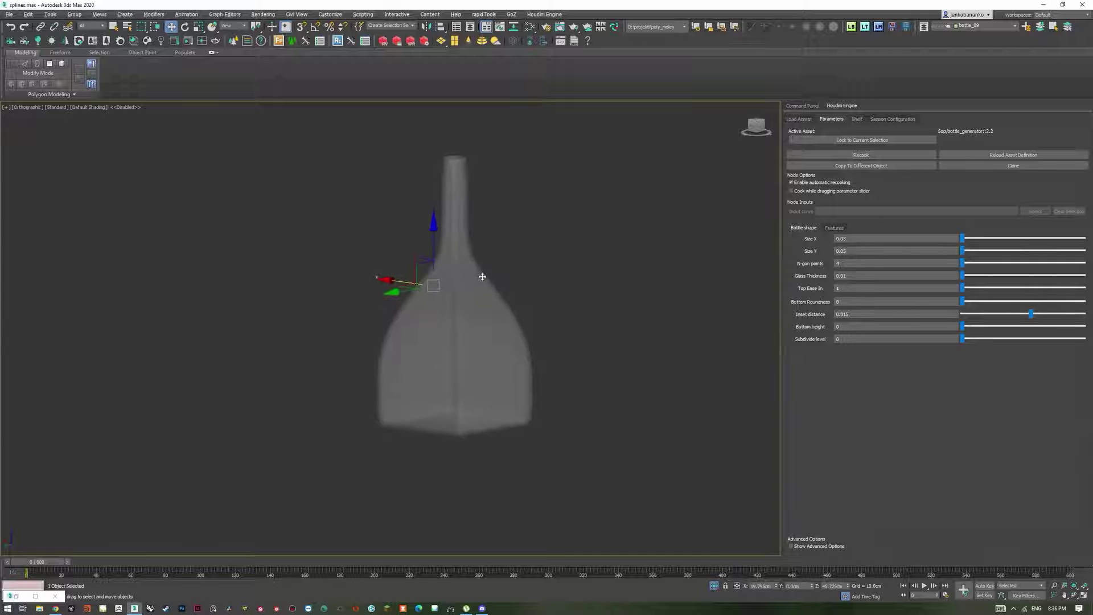
left_click(77, 107)
left_click(114, 147)
scroll(504, 261, "up", 2)
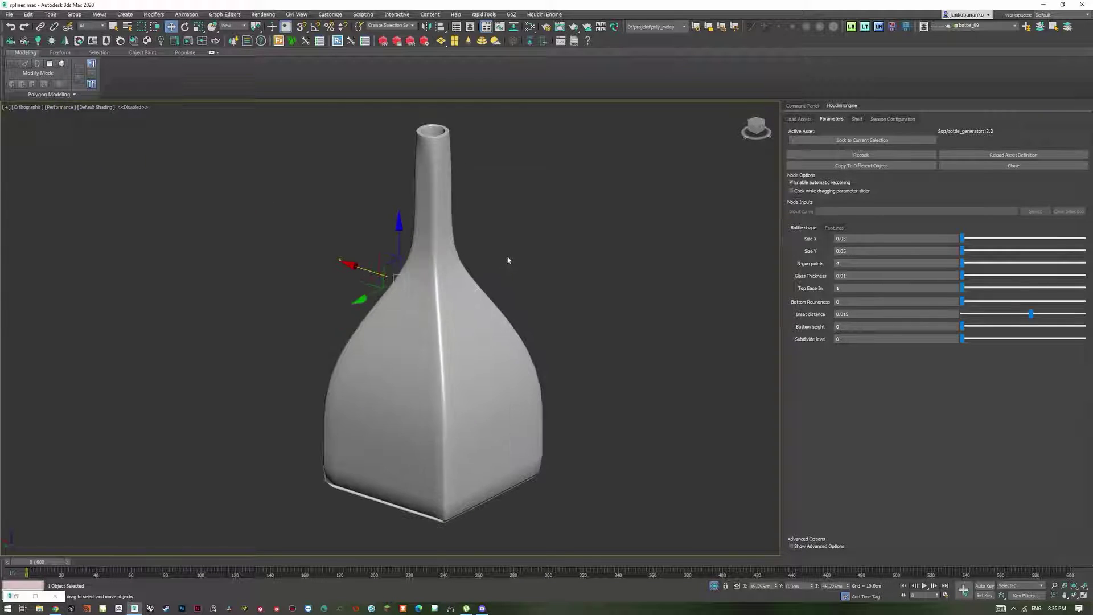
key("F4")
scroll(433, 189, "up", 2)
key("F4")
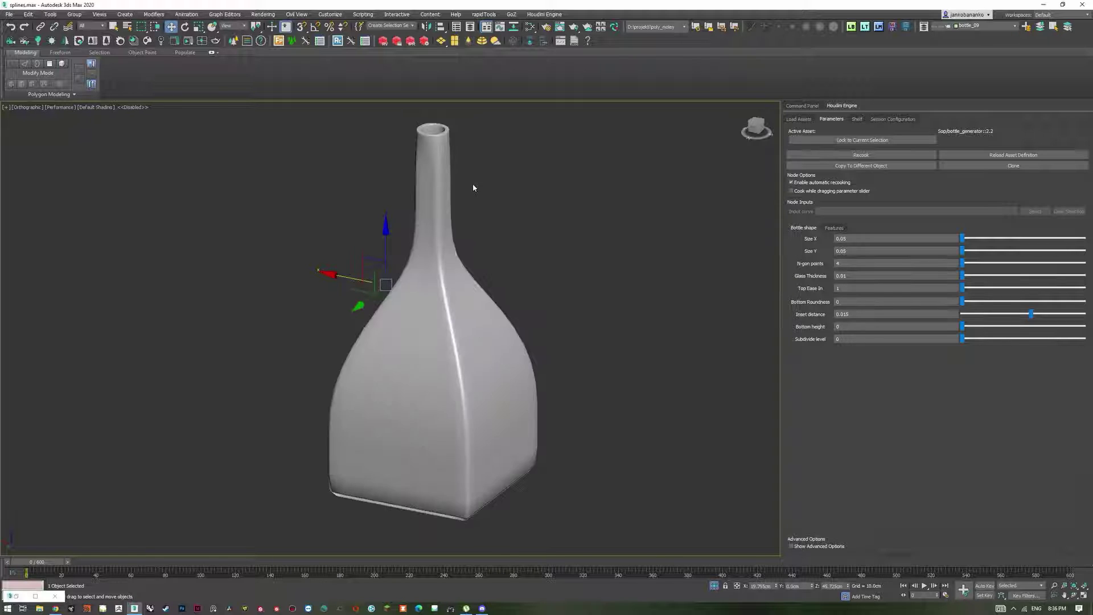
mouse_move(473, 188)
middle_mouse_down("alt")
mouse_move(484, 241)
mouse_move(514, 241)
mouse_move(530, 224)
mouse_move(373, 251)
mouse_move(507, 280)
mouse_move(378, 180)
mouse_move(433, 217)
middle_mouse_up("alt")
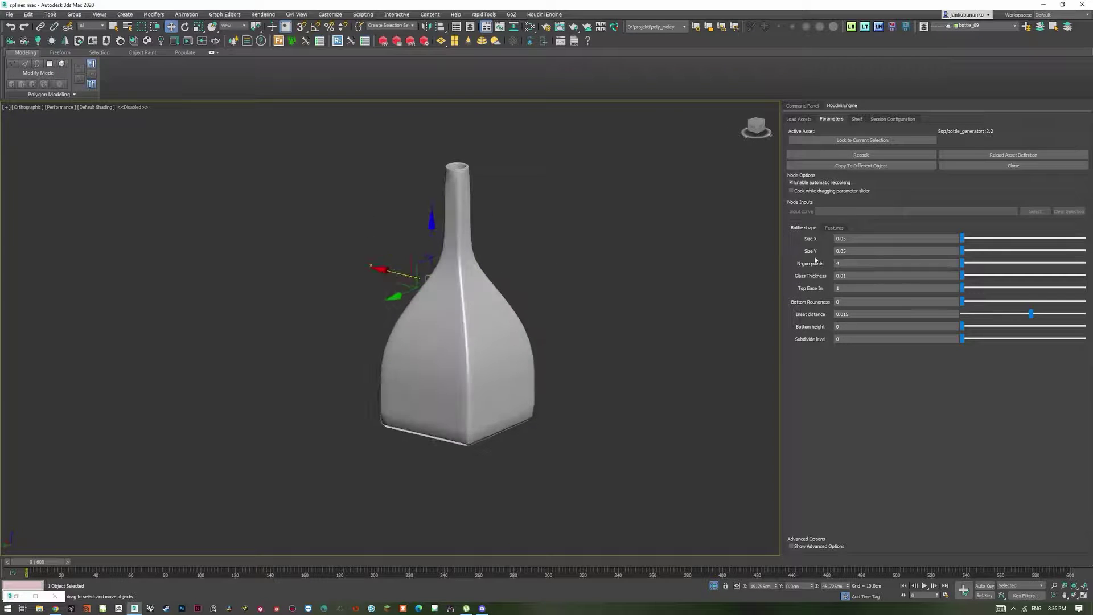
Step: Set the bottle's N-gon points to 6 and show edged faces to check the mesh
left_click(837, 264)
key("Return")
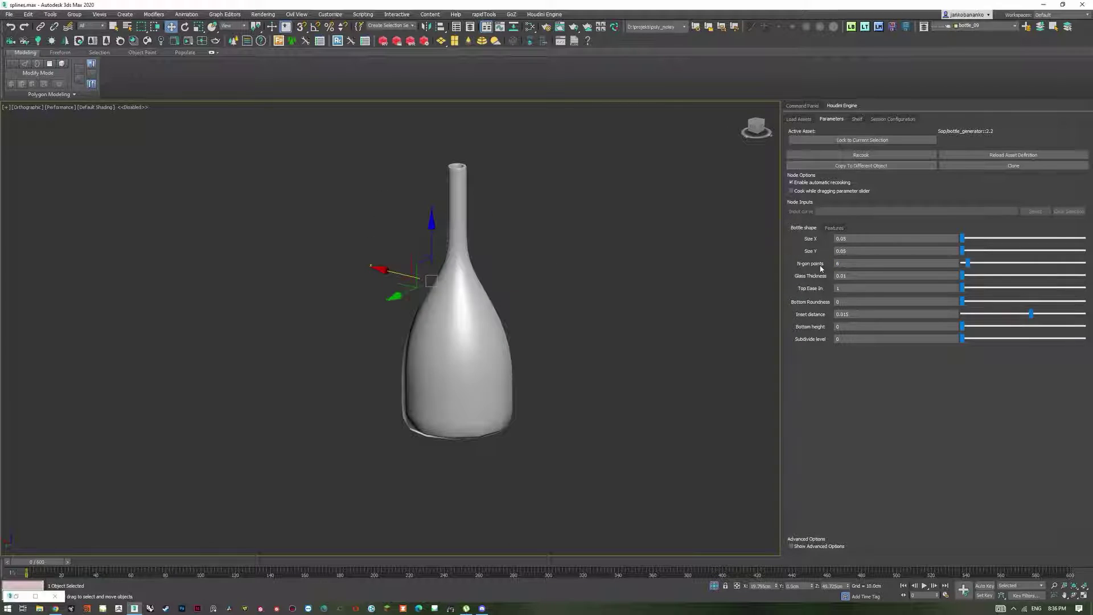
scroll(550, 252, "up", 4)
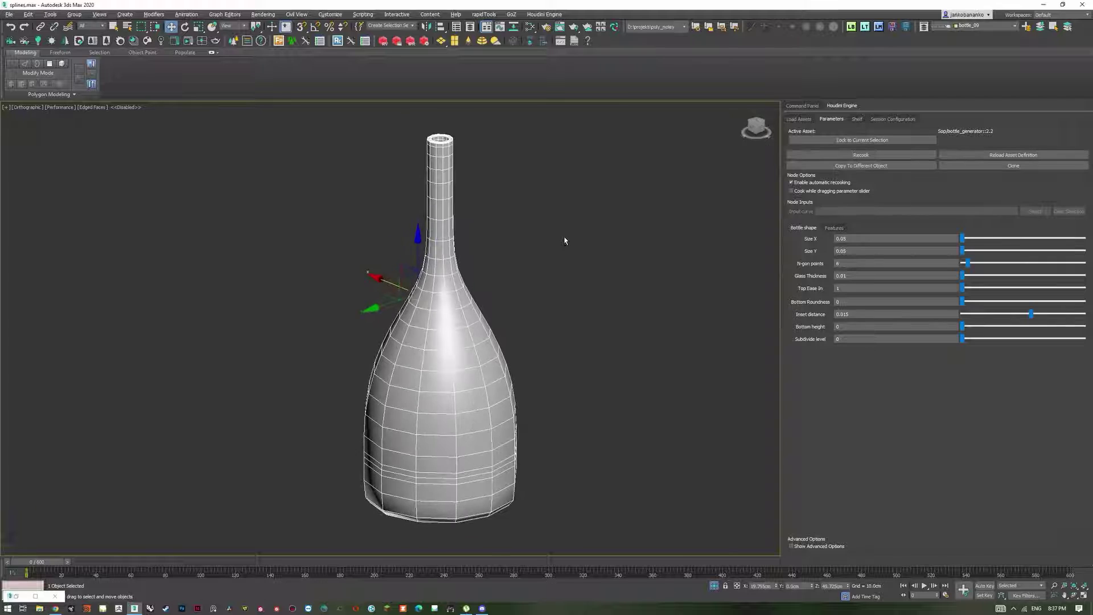
key("F4")
scroll(569, 245, "down", 1)
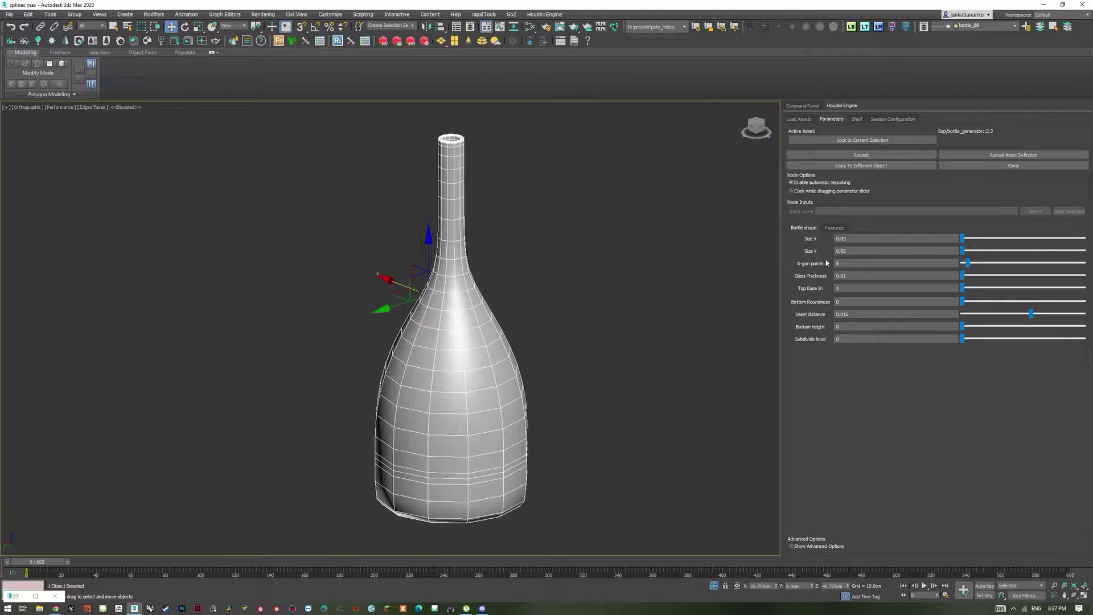
scroll(577, 226, "down", 3)
middle_click_drag(577, 226, 613, 213, "alt")
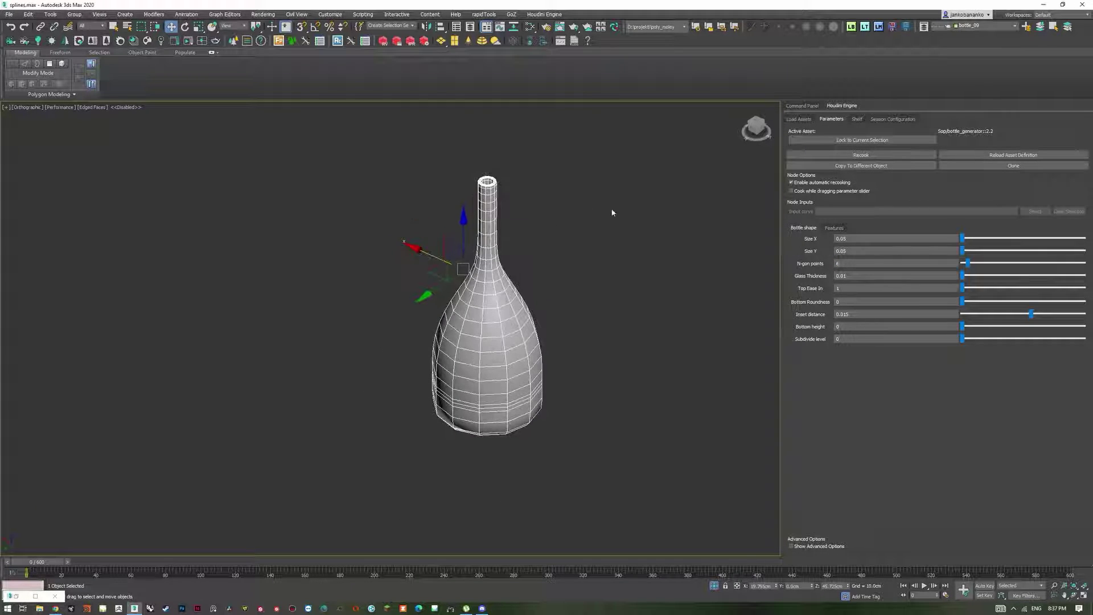
middle_click_drag(495, 206, 497, 180, "alt")
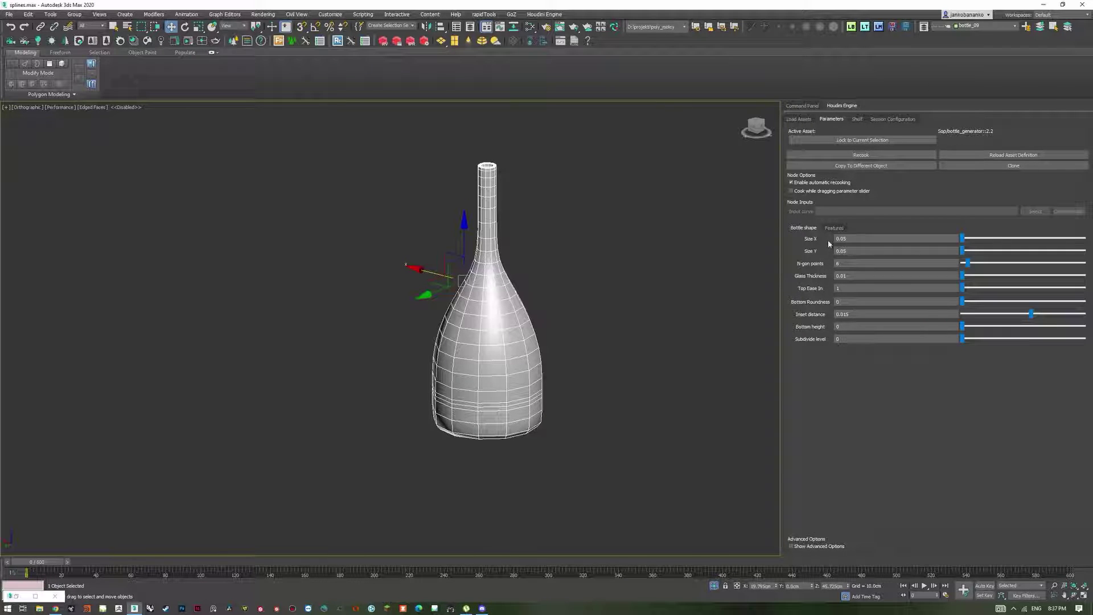
Step: Set both Size X and Size Y of the bottle to 0.1
left_click(847, 239)
type("0.")
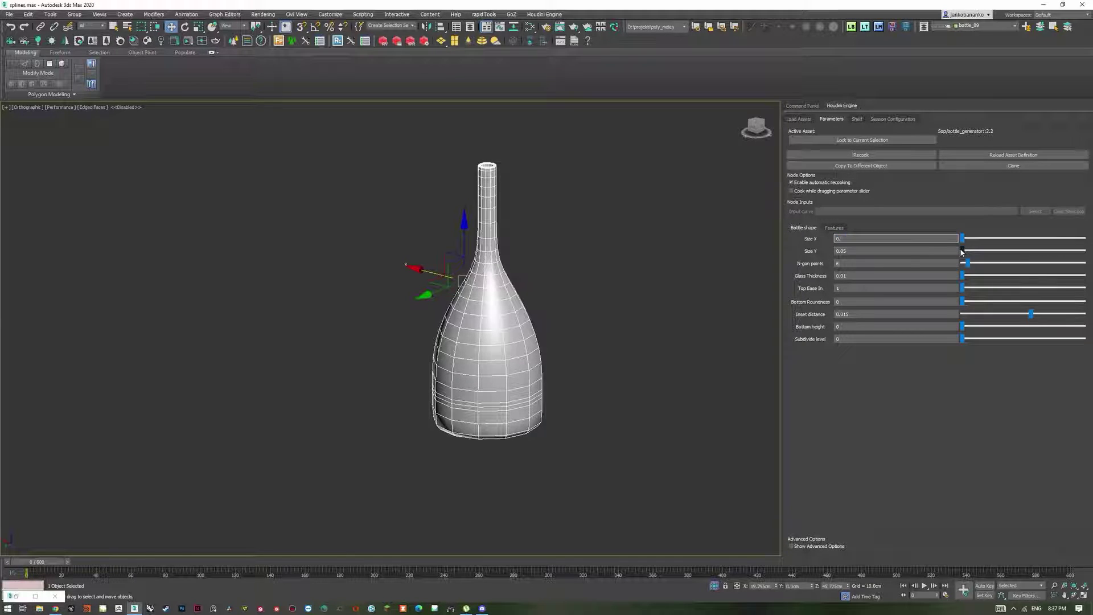
type("10")
key("Return")
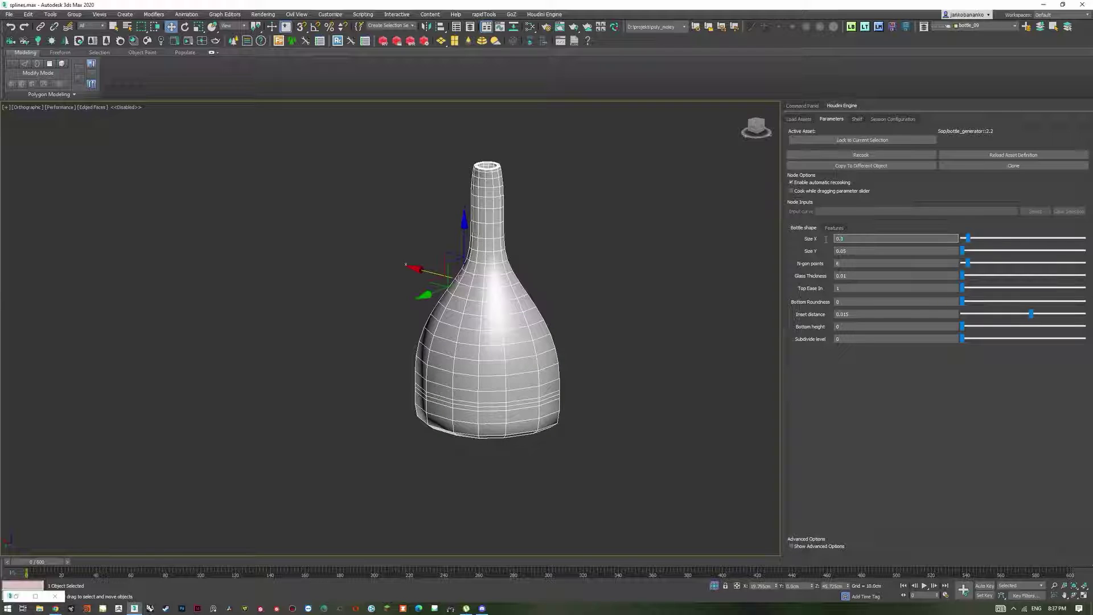
key("Tab")
key("ctrl+v")
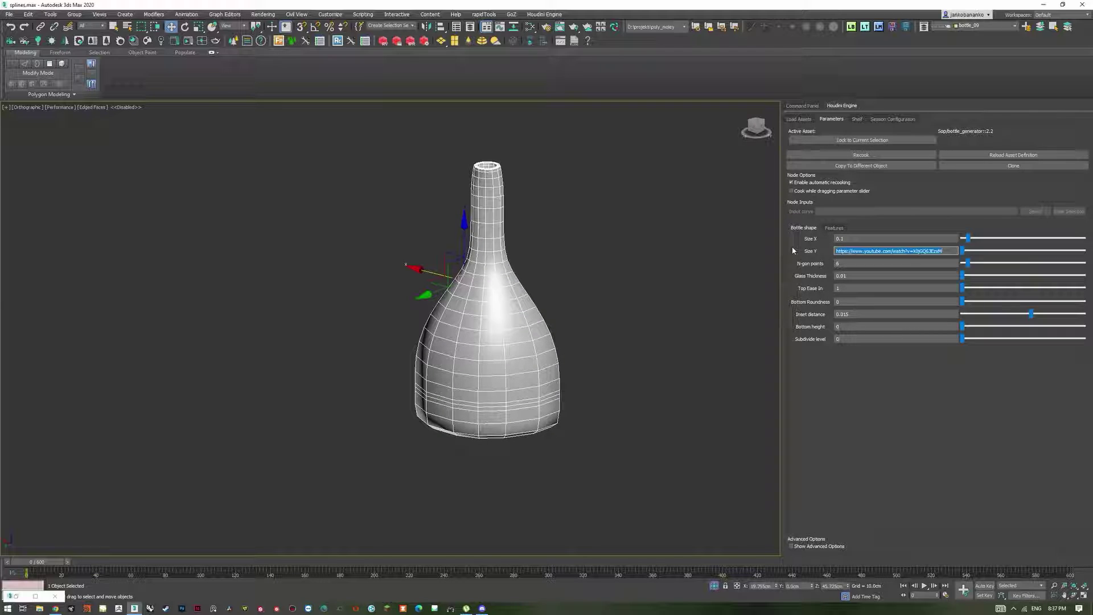
type(".")
type(".1")
key("Return")
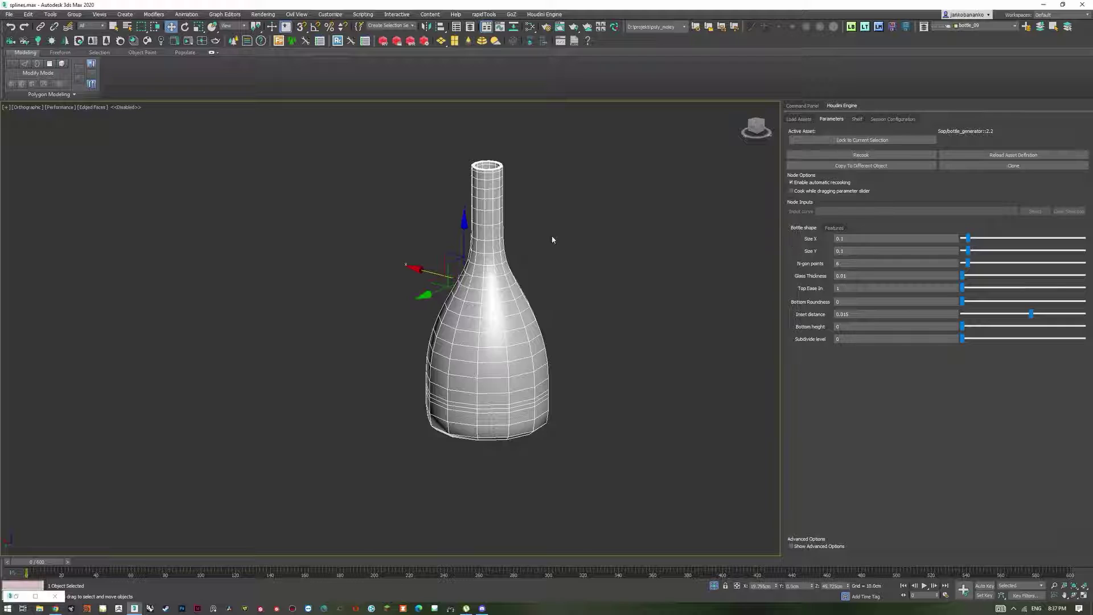
Step: Try a wider bottle with Size X and Size Y both set to 0.15
key("F4")
middle_click_drag(443, 217, 600, 236, "alt")
left_click(853, 238)
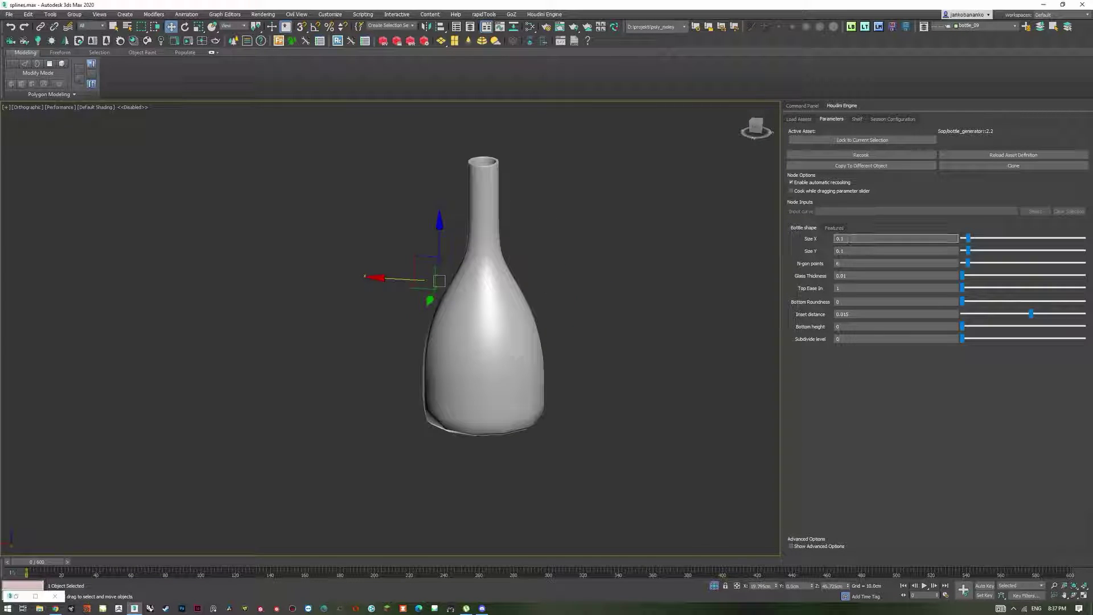
type("5")
key("Return")
key("F4")
double_click(853, 239)
double_click(862, 253)
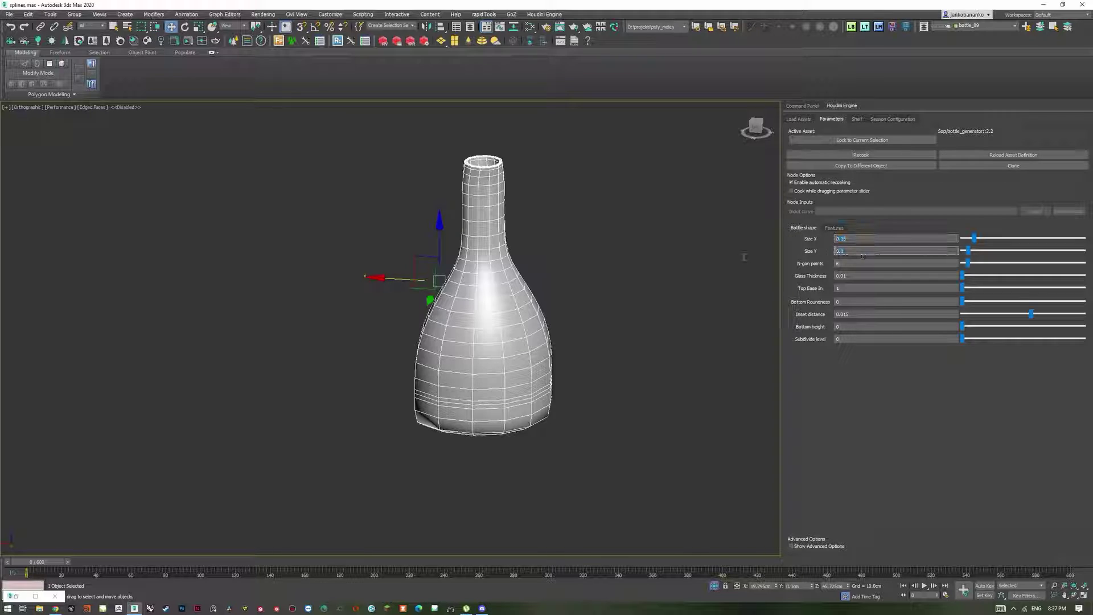
key("Return")
middle_click_drag(597, 293, 661, 255, "alt")
key("F4")
Step: Return the bottle's Size X and Size Y to 0.1
left_click(850, 239)
key("BackSpace")
key("Return")
key("F4")
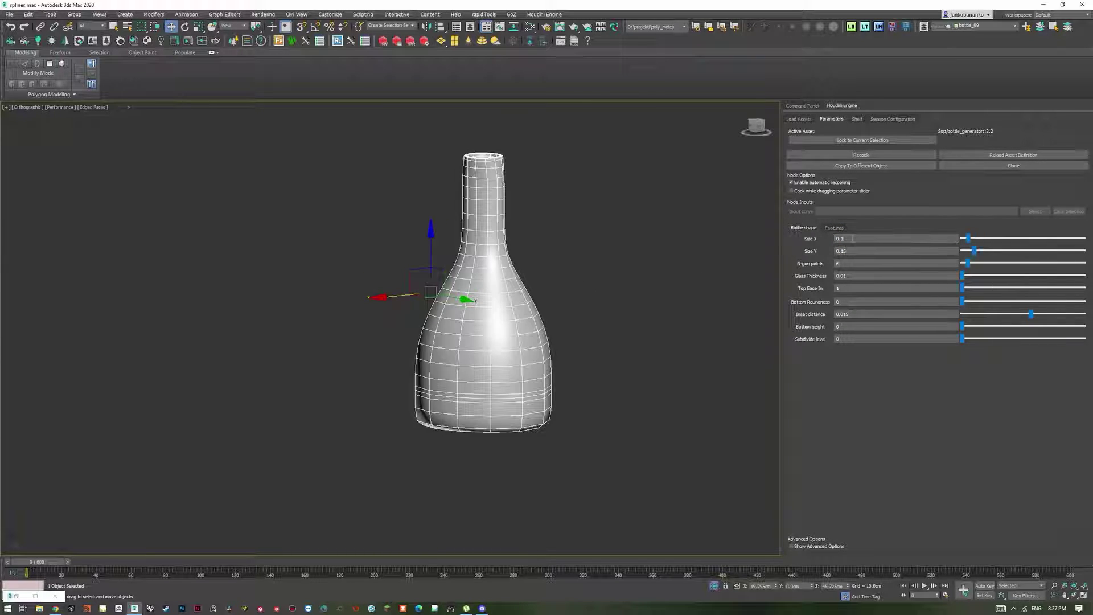
double_click(851, 239)
left_click(863, 251)
key("BackSpace")
key("Return")
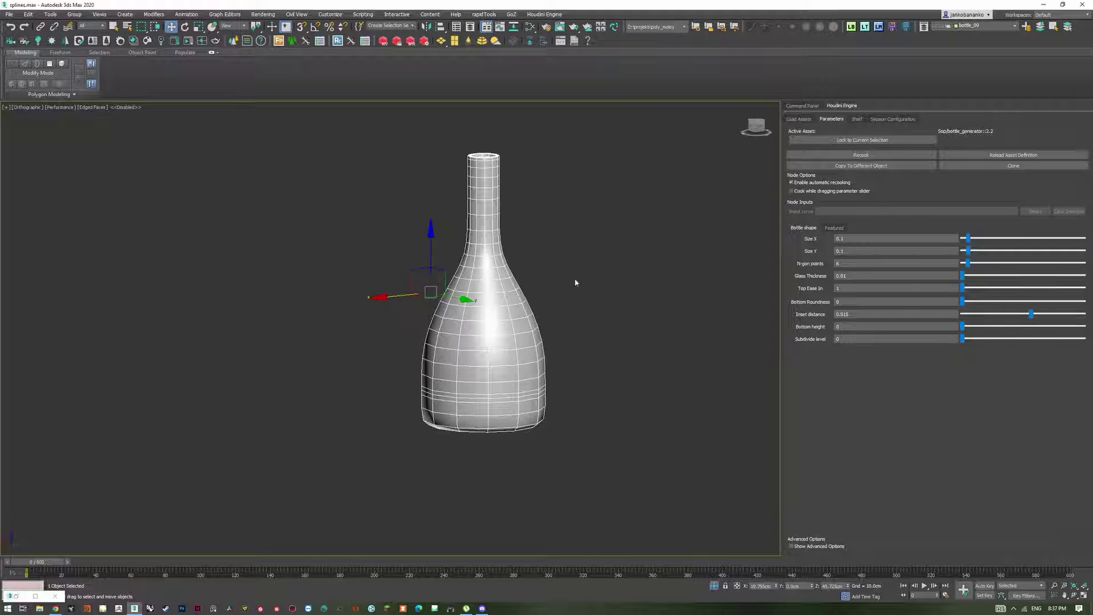
Step: Set the bottle's Top Ease In to 2 and check the neck and body with and without edged faces
middle_click_drag(541, 234, 507, 217, "alt")
key("F4")
mouse_move(572, 194)
middle_mouse_down("alt")
mouse_move(579, 211)
mouse_move(577, 171)
middle_mouse_up("alt")
key("F4")
middle_click_drag(536, 236, 569, 242, "alt")
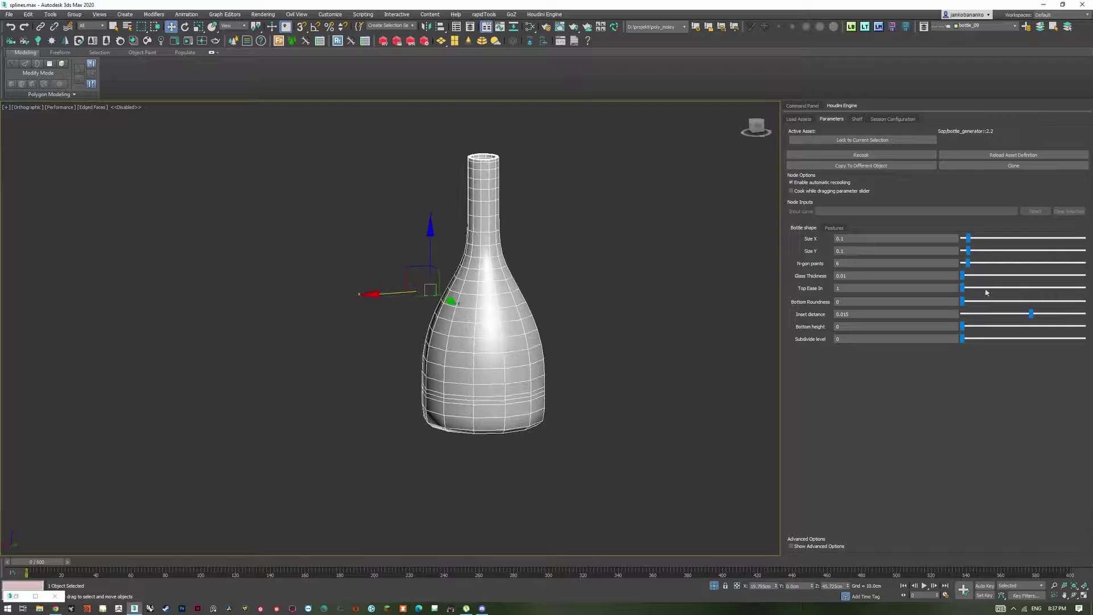
mouse_move(962, 290)
left_mouse_down()
mouse_move(1006, 291)
mouse_move(978, 291)
left_mouse_up()
middle_click_drag(566, 239, 583, 256, "alt")
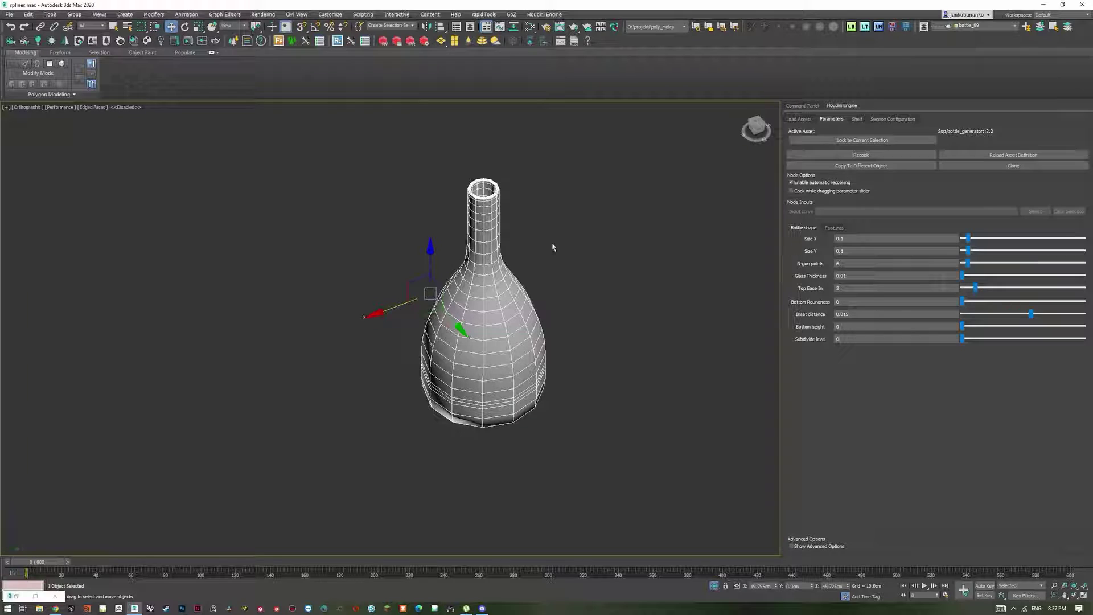
key("F4")
scroll(500, 200, "up", 5)
scroll(501, 217, "down", 6)
mouse_move(501, 216)
middle_mouse_down("alt")
mouse_move(507, 143)
mouse_move(512, 189)
middle_mouse_up("alt")
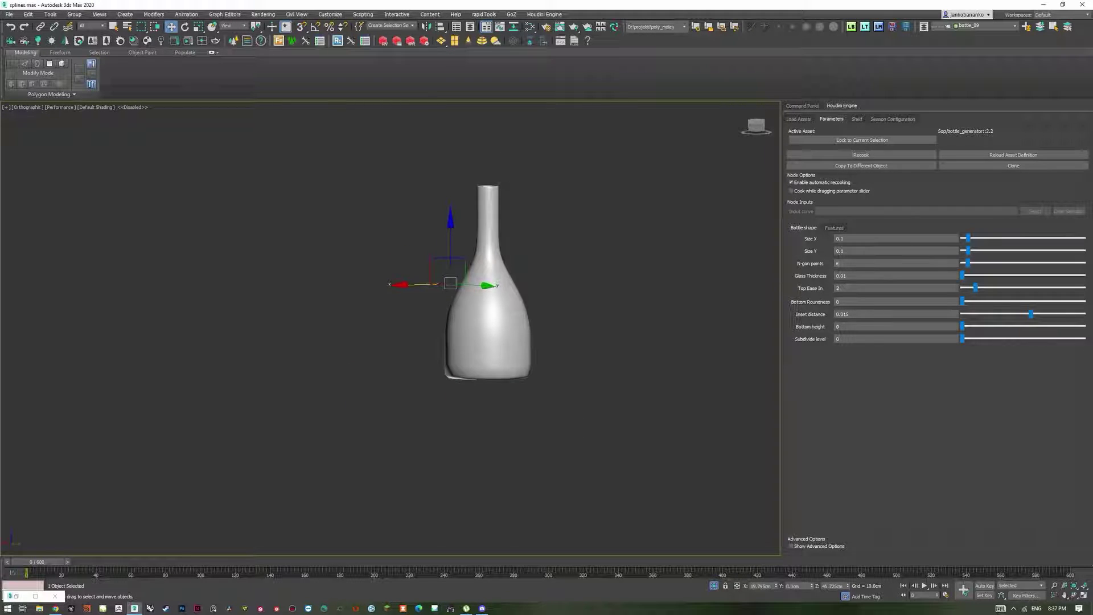
Step: Raise the Bottom Roundness to 0.0366 while viewing the bottle's base with edged faces
left_click(839, 273)
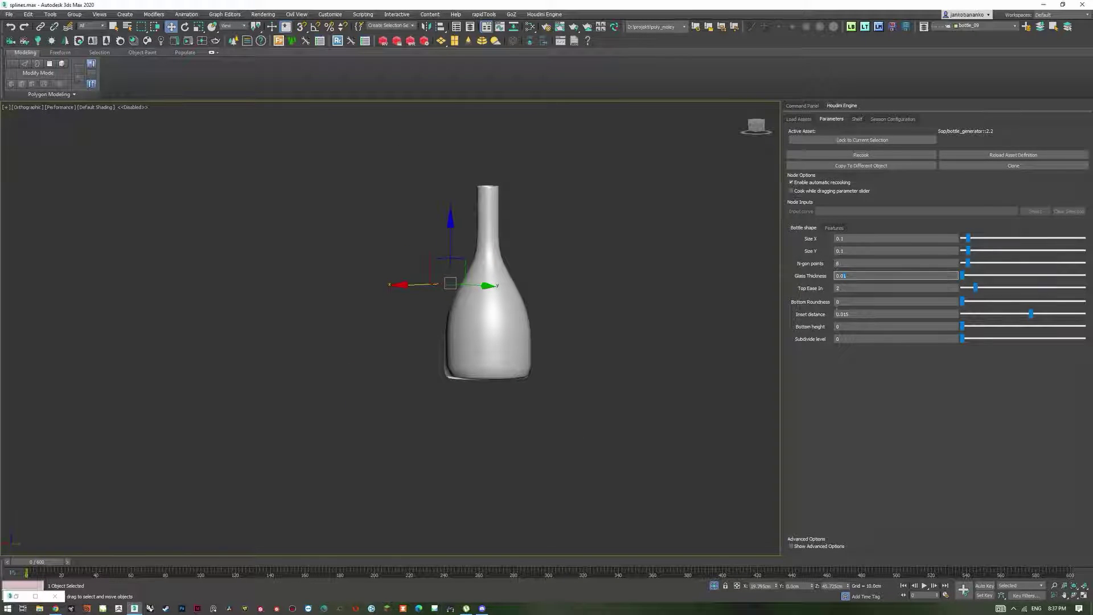
scroll(565, 243, "up", 4)
key("F4")
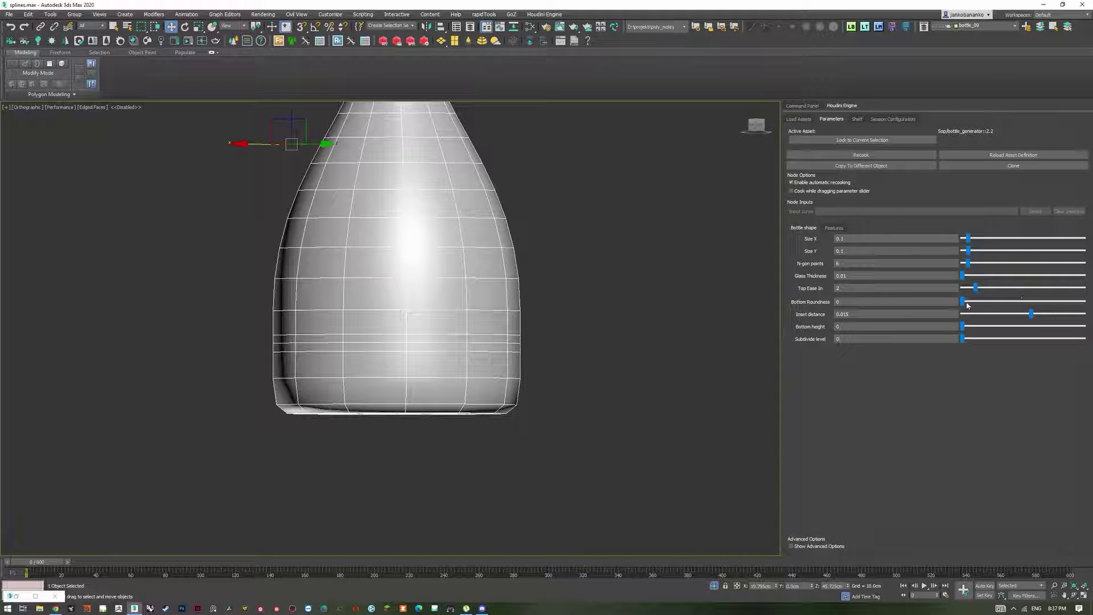
left_click_drag(966, 305, 1037, 306)
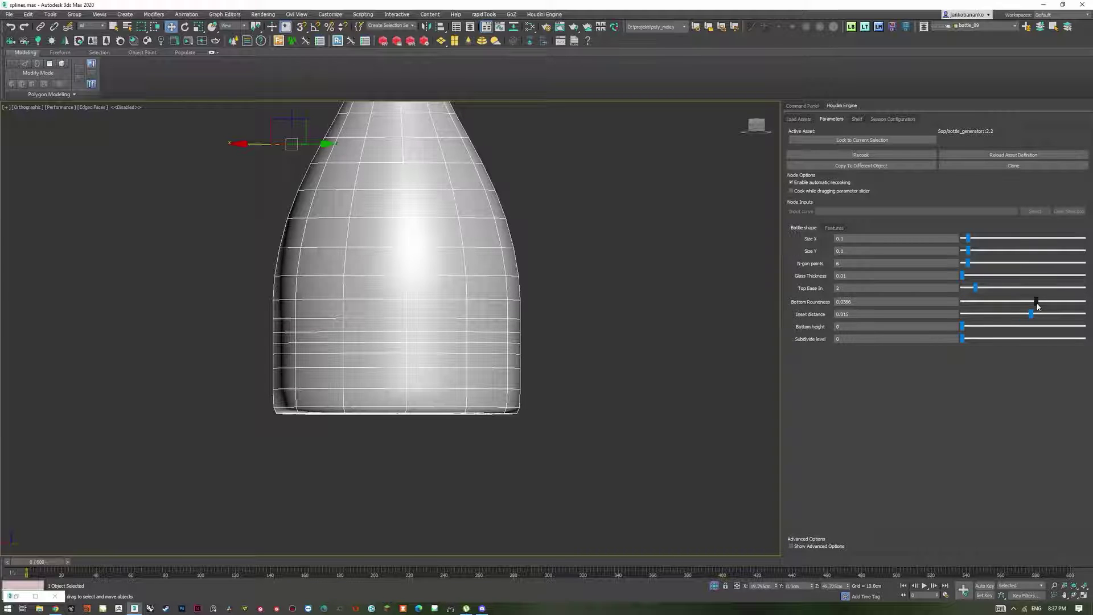
Step: Try Subdivide level 1 on the bottle and view its smoothed base without edged faces
mouse_move(627, 306)
middle_mouse_down("alt")
mouse_move(630, 281)
mouse_move(627, 308)
middle_mouse_up("alt")
middle_click_drag(525, 401, 604, 382)
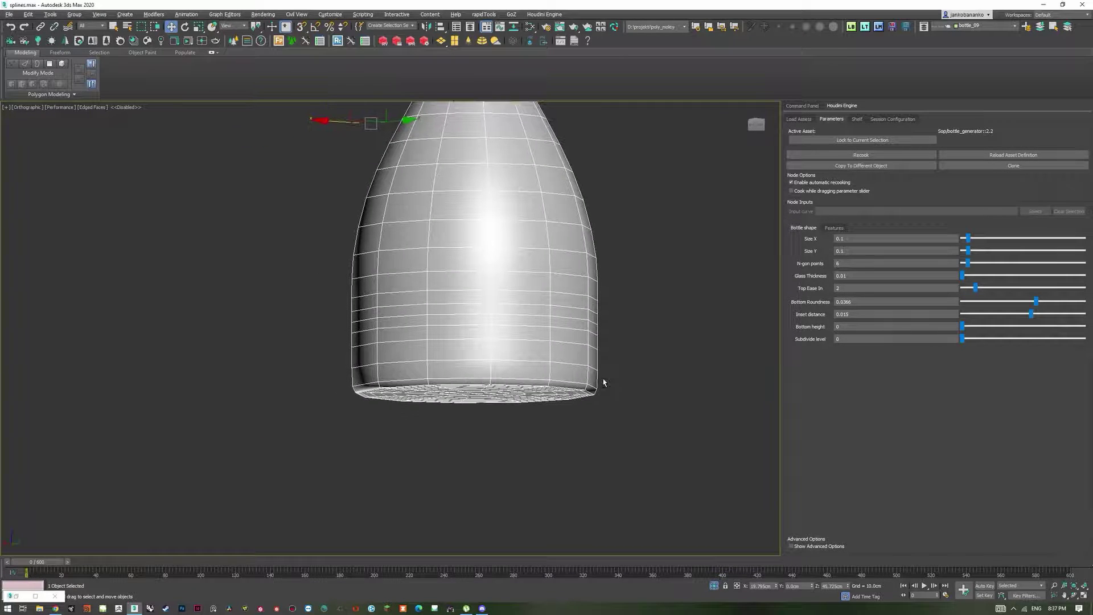
left_click_drag(964, 340, 993, 340)
middle_click_drag(623, 344, 666, 297, "alt")
key("F4")
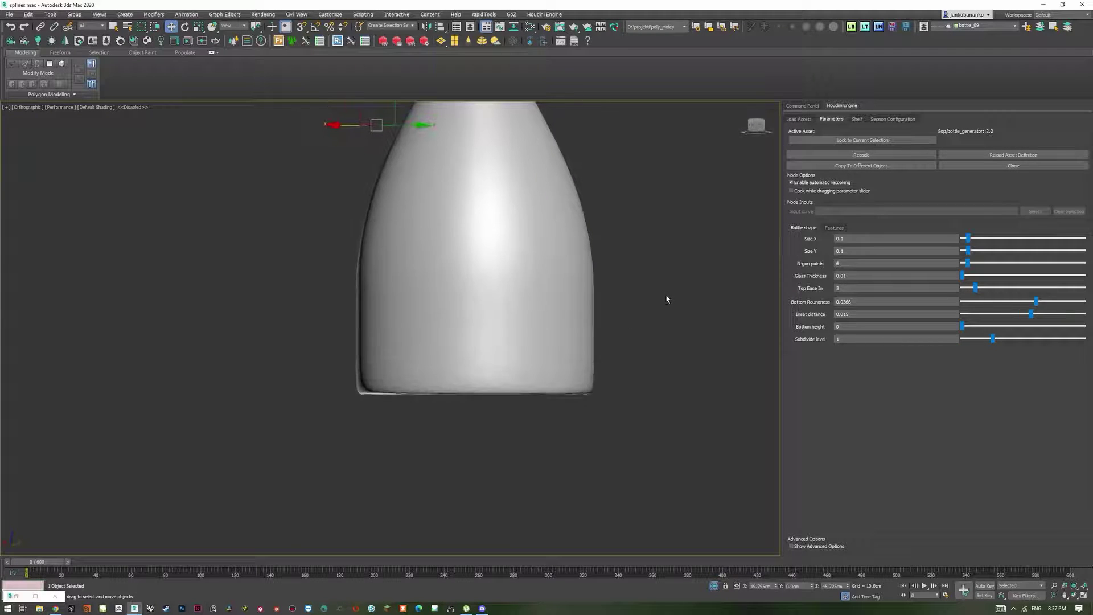
Step: Compare Bottom Roundness values of 0.006 and 0.0552 on the base, and settle on 0.0378
left_click(1035, 302)
left_click_drag(1026, 303, 974, 302)
mouse_move(617, 308)
middle_mouse_down("alt")
mouse_move(619, 296)
mouse_move(619, 310)
middle_mouse_up("alt")
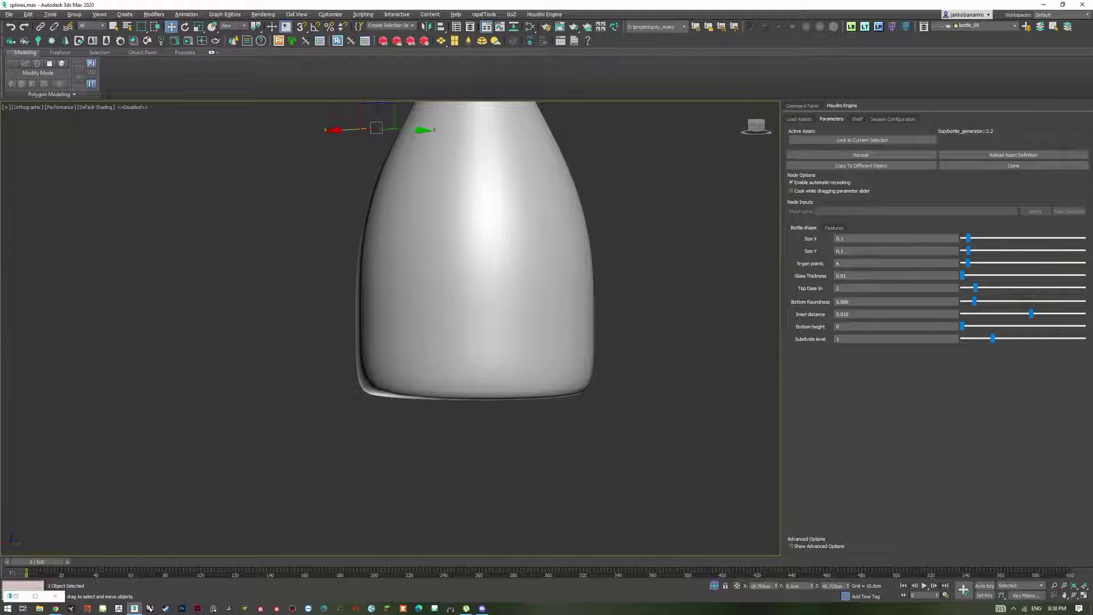
left_click_drag(975, 302, 1073, 302)
mouse_move(617, 345)
middle_mouse_down("alt")
mouse_move(615, 330)
mouse_move(617, 343)
middle_mouse_up("alt")
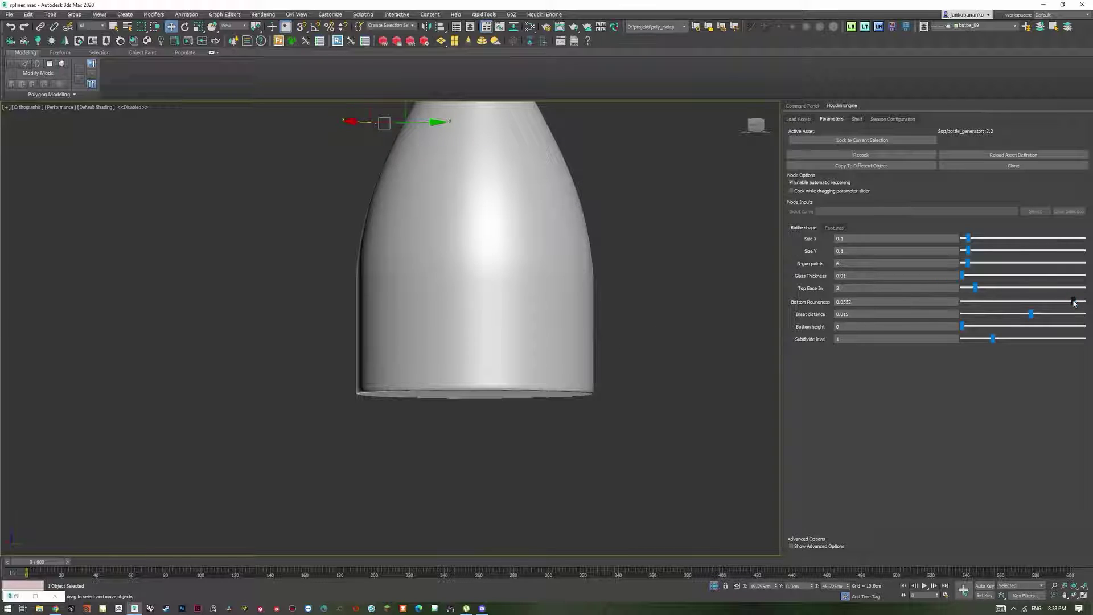
left_click_drag(1074, 303, 1038, 302)
middle_click_drag(615, 318, 584, 311, "alt")
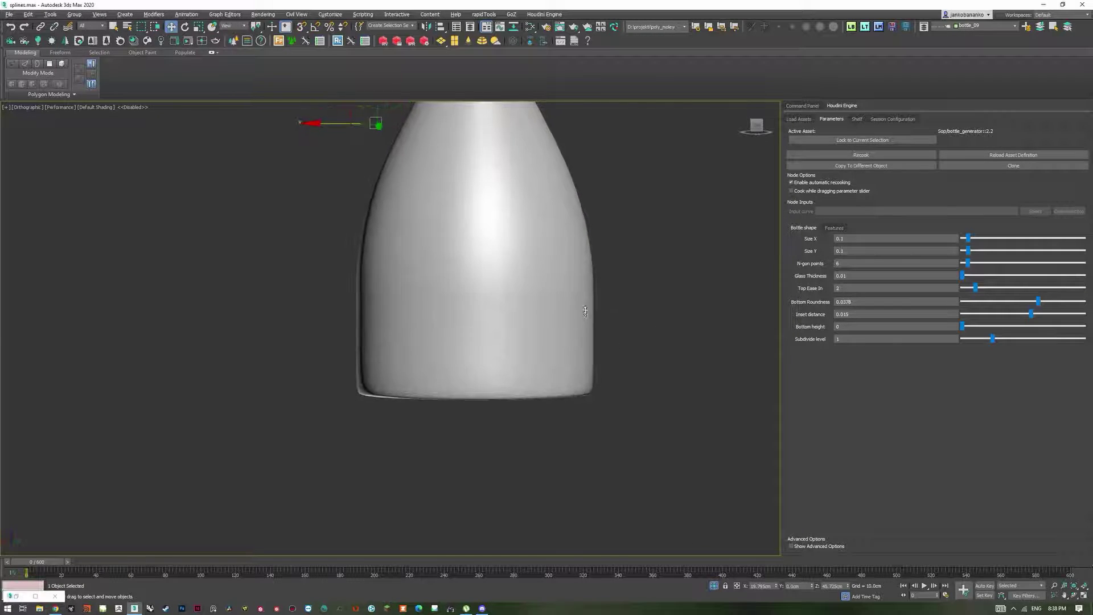
Step: Check the whole bottle with and without edged faces and return its Subdivide level to 0
key("alt+w")
middle_click(623, 234)
key("z")
key("alt+w")
mouse_move(608, 271)
middle_mouse_down()
mouse_move(682, 241)
mouse_move(642, 251)
mouse_move(630, 293)
mouse_move(649, 248)
mouse_move(631, 253)
middle_mouse_up()
key("F4")
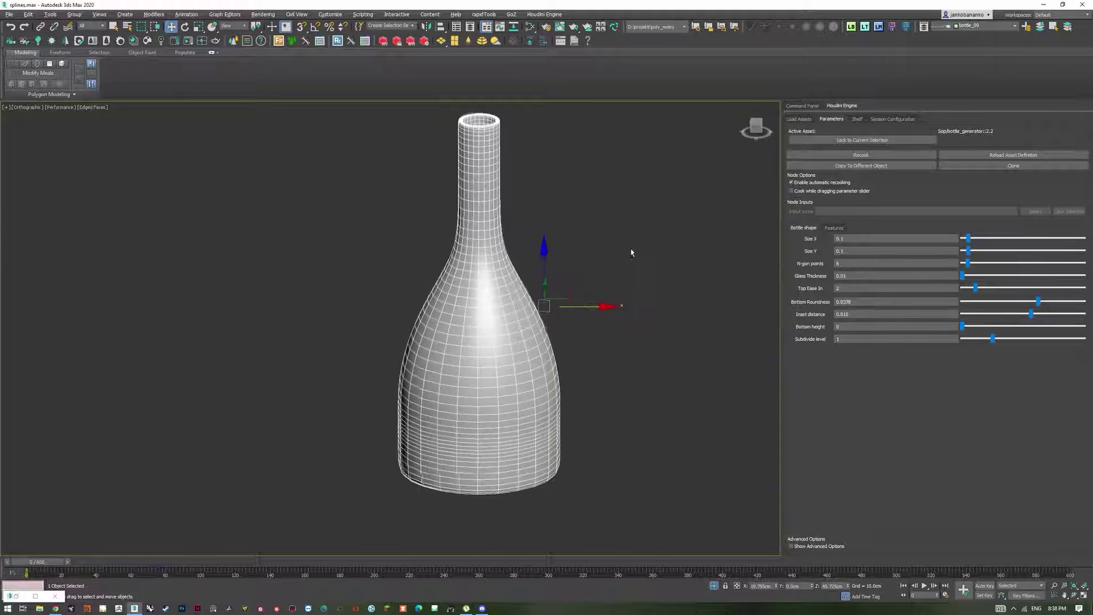
key("F4")
left_click_drag(993, 340, 962, 341)
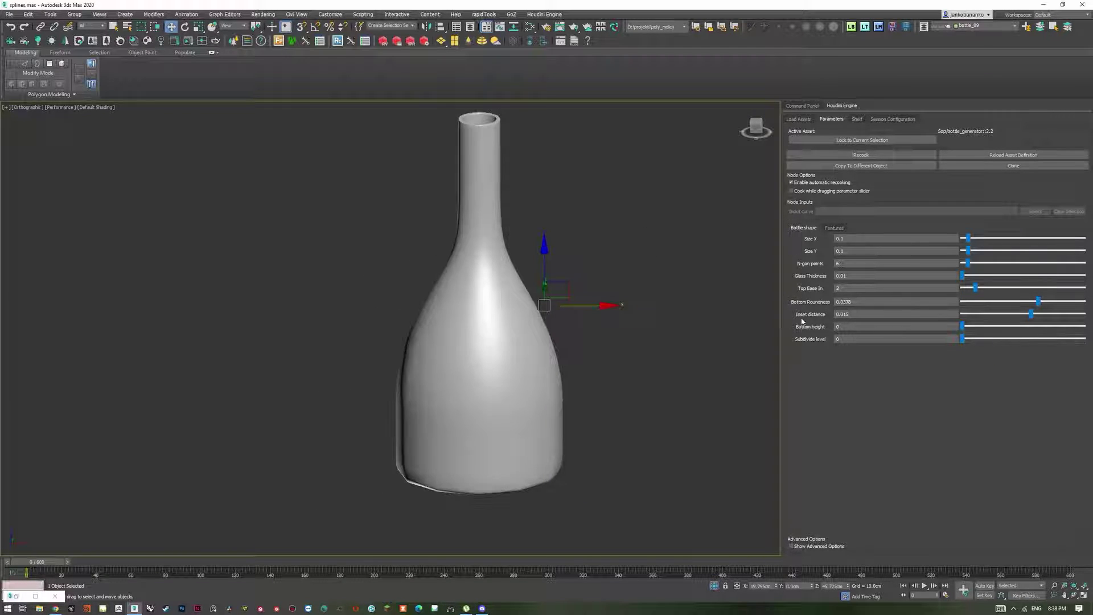
Step: Set the base's inset distance to 0.066 and Bottom height to 0.038, checking the indentation in wireframe and shaded display
mouse_move(615, 239)
middle_mouse_down()
mouse_move(664, 288)
mouse_move(610, 300)
mouse_move(617, 408)
mouse_move(668, 199)
middle_mouse_up()
key("F4")
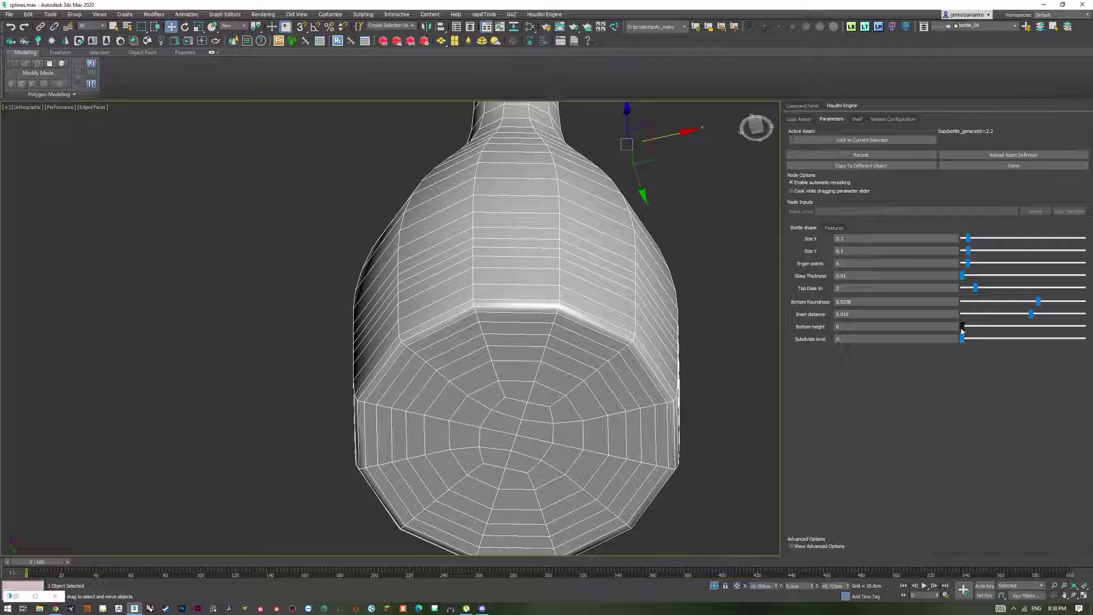
left_click_drag(1031, 314, 1062, 315)
left_click_drag(963, 326, 1000, 330)
mouse_move(704, 279)
middle_mouse_down("alt")
mouse_move(647, 330)
mouse_move(698, 275)
mouse_move(711, 288)
mouse_move(713, 245)
middle_mouse_up("alt")
key("F3")
scroll(698, 288, "down", 2)
key("F3")
scroll(713, 245, "up", 2)
Step: Preview the indented base at Subdivide level 1 in wireframe and shaded display, and return the level to 0
left_click_drag(963, 338, 992, 339)
mouse_move(624, 340)
middle_mouse_down("alt")
mouse_move(659, 261)
mouse_move(647, 275)
mouse_move(649, 245)
middle_mouse_up("alt")
key("F3")
middle_click_drag(626, 330, 638, 325, "alt")
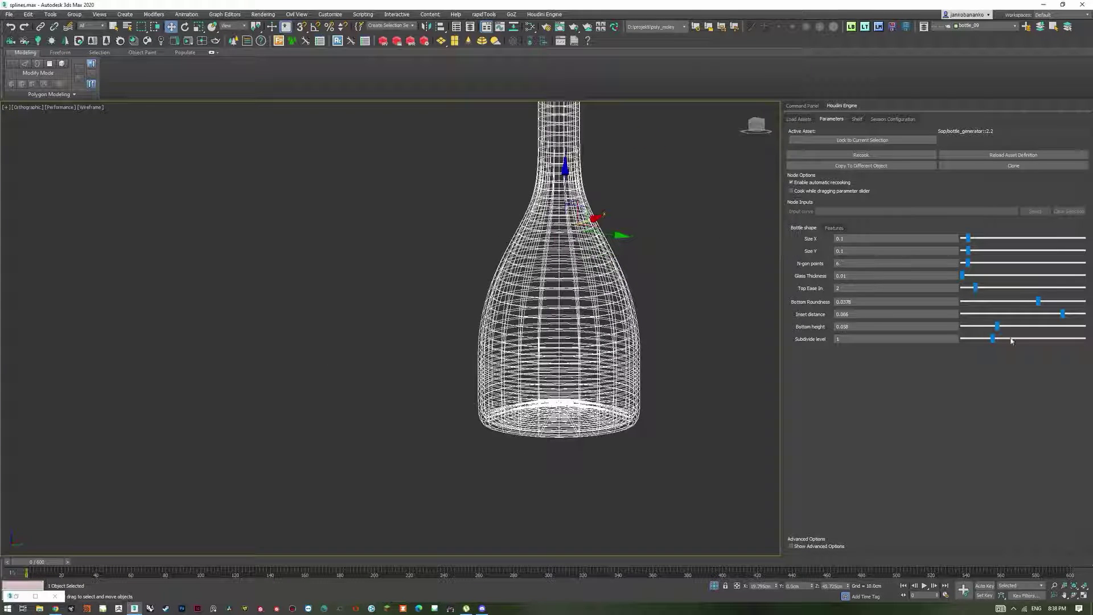
key("F3")
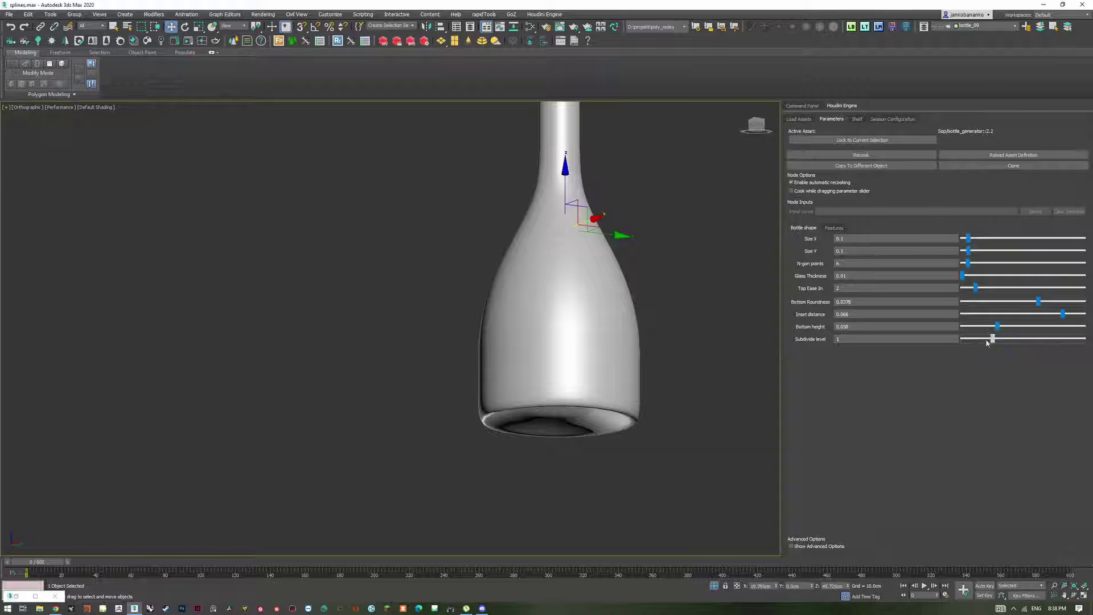
left_click_drag(987, 341, 963, 341)
Step: Enable the Bottle lip feature and show the neck's rim with edged faces
middle_click_drag(590, 275, 586, 308)
scroll(587, 308, "down", 2)
mouse_move(587, 254)
middle_mouse_down("alt")
mouse_move(591, 285)
mouse_move(578, 268)
mouse_move(553, 268)
mouse_move(591, 243)
middle_mouse_up("alt")
scroll(592, 241, "up", 3)
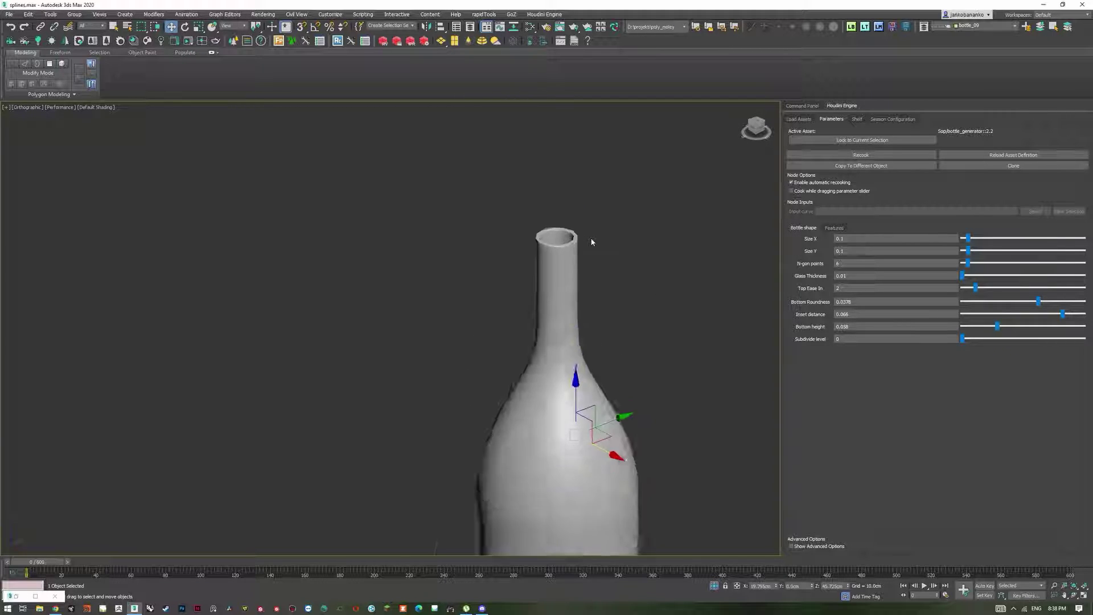
left_click(834, 228)
middle_click_drag(606, 297, 588, 285)
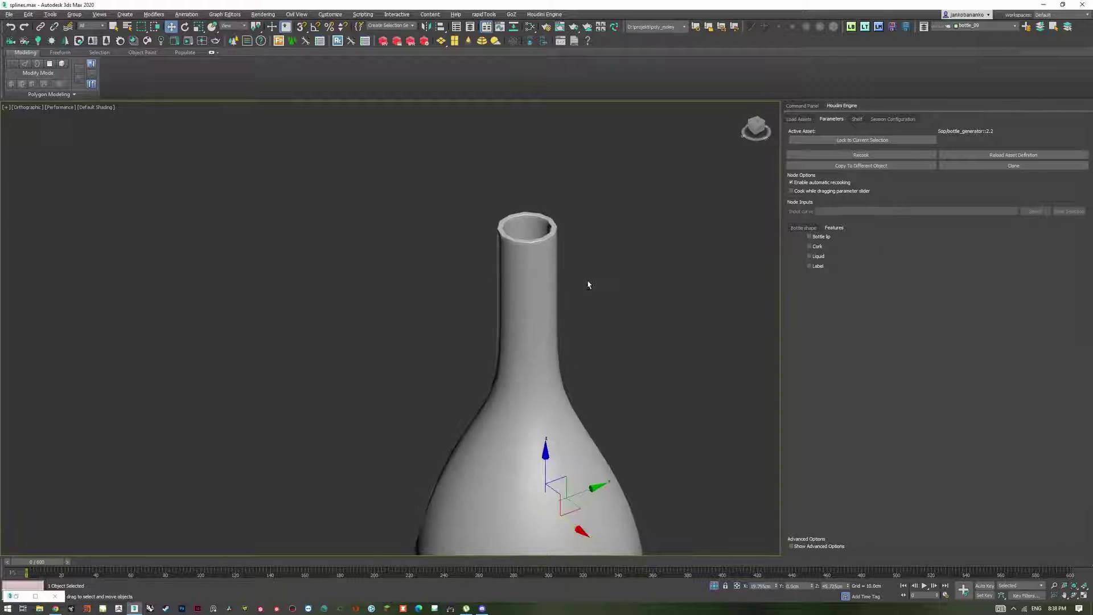
middle_click_drag(562, 220, 570, 249)
scroll(505, 224, "up", 3)
left_click(809, 236)
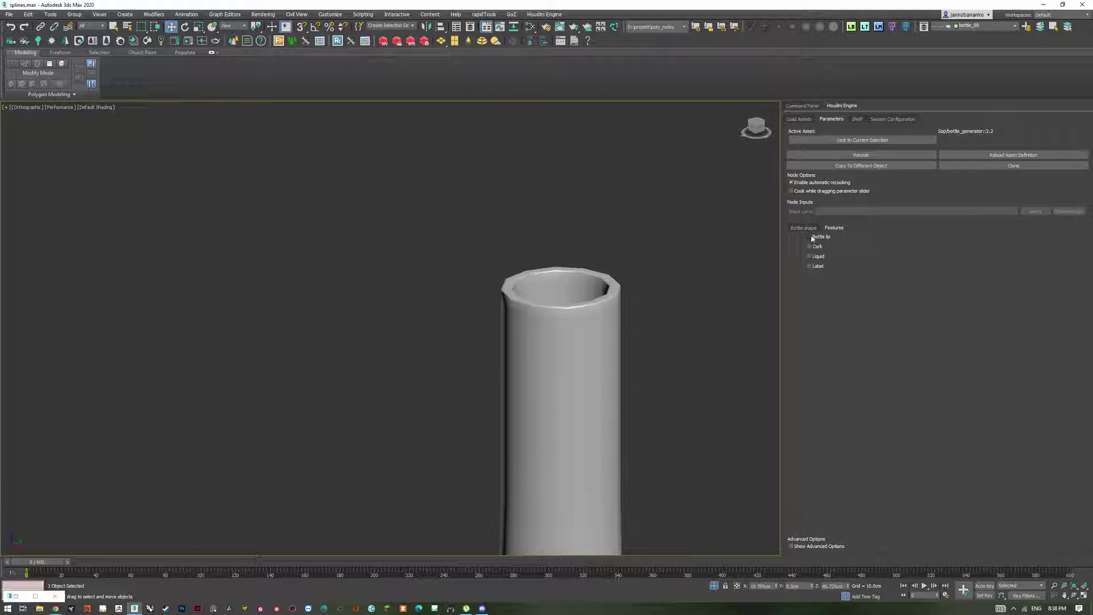
middle_click_drag(642, 271, 558, 301, "alt")
key("F4")
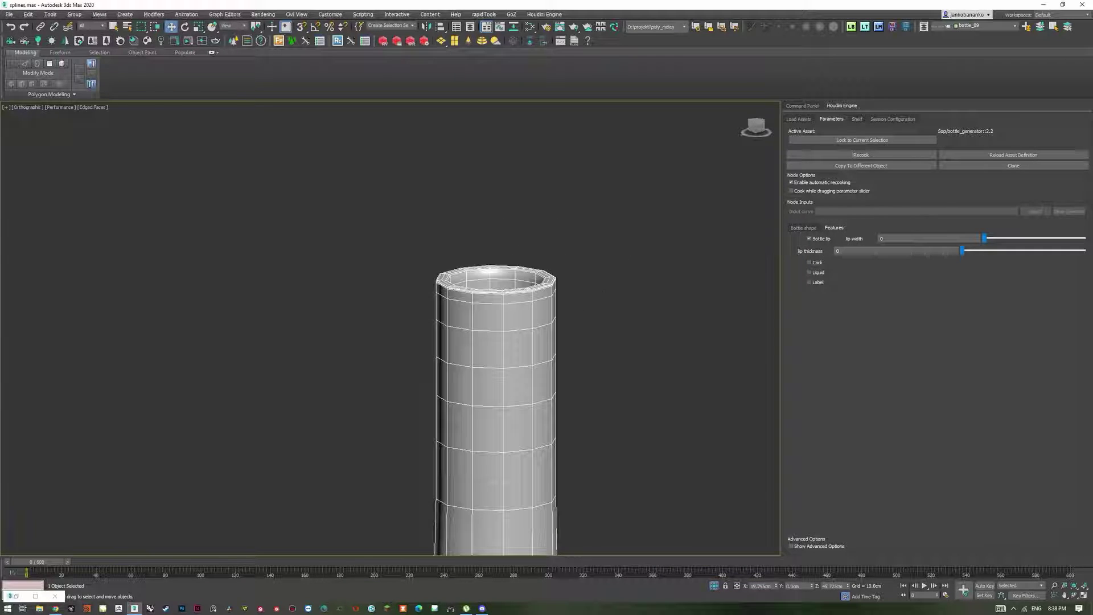
Step: Try a lip width of 0.01295 with a thickness of 0.004, and refine them to 0.01565 and 0.00312
left_click_drag(986, 240, 1037, 239)
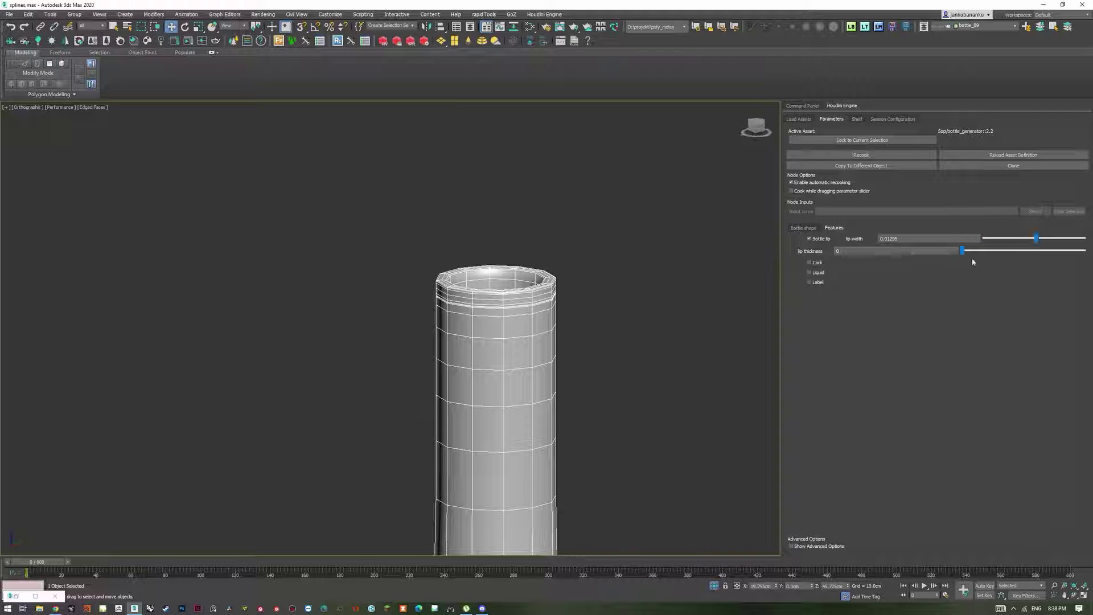
key("F4")
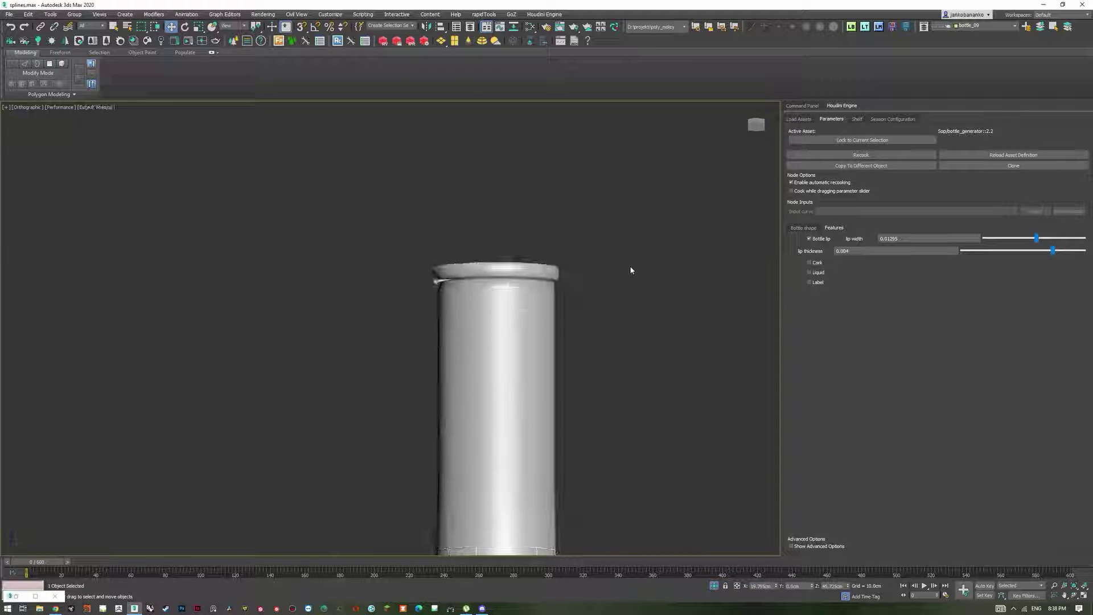
scroll(630, 266, "down", 4)
scroll(624, 242, "up", 4)
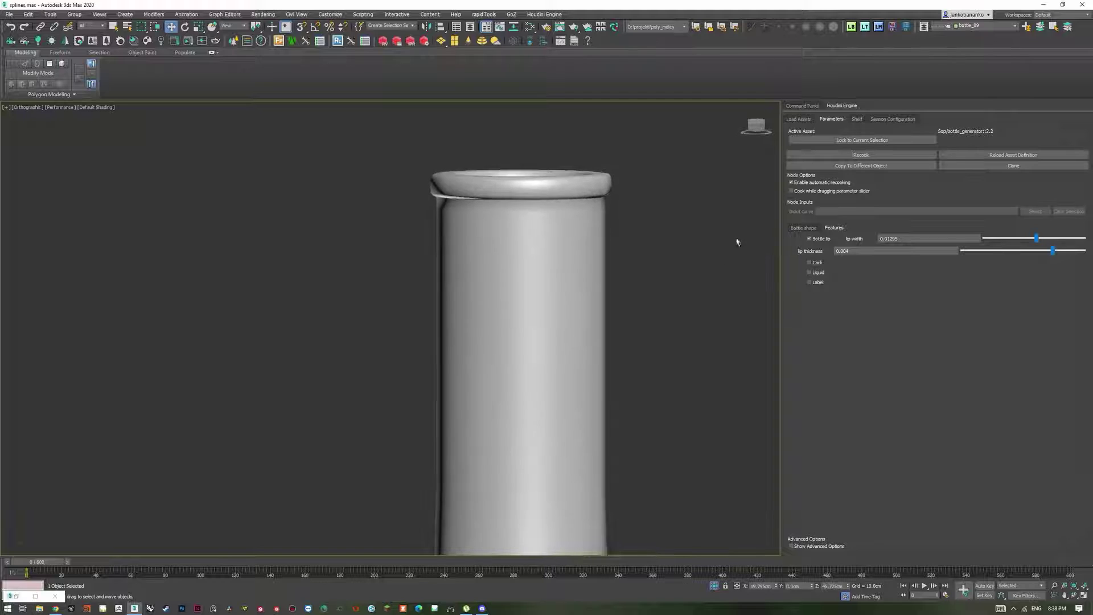
mouse_move(1037, 240)
left_mouse_down()
mouse_move(1055, 238)
mouse_move(1027, 254)
left_mouse_up()
scroll(615, 249, "down", 4)
middle_click_drag(616, 249, 681, 252, "alt")
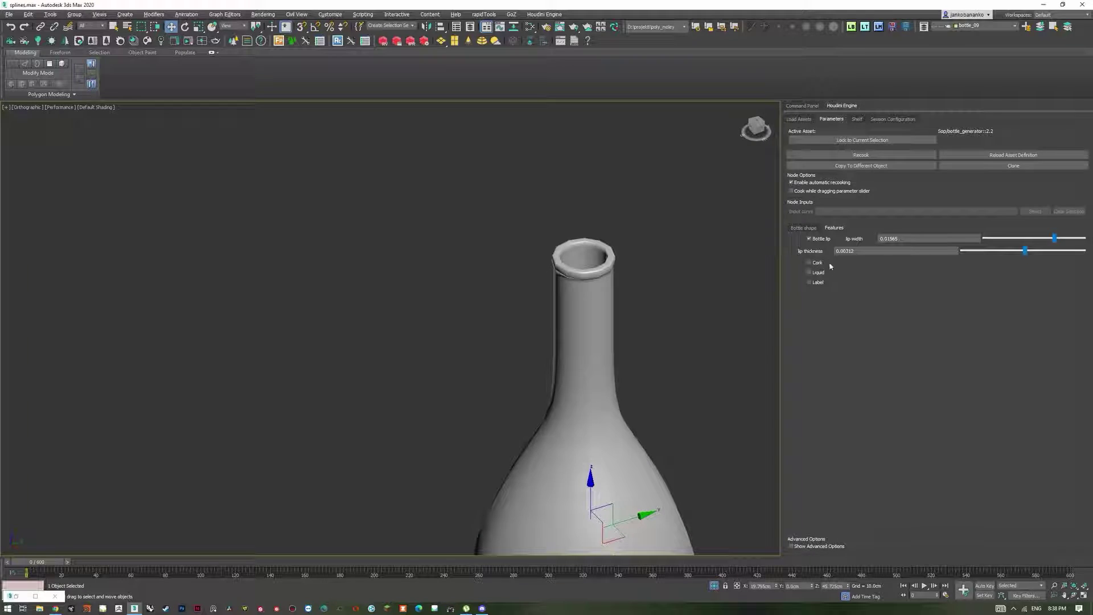
Step: Enable the bottle's cork and liquid features and check the interior in wireframe
left_click(809, 262)
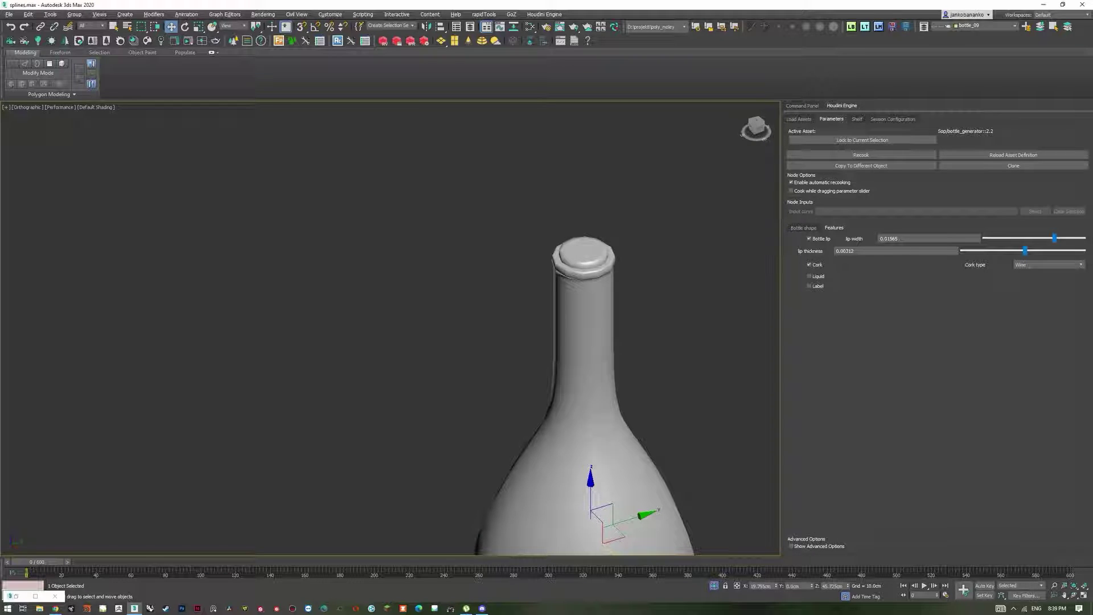
middle_click_drag(735, 237, 736, 256, "alt")
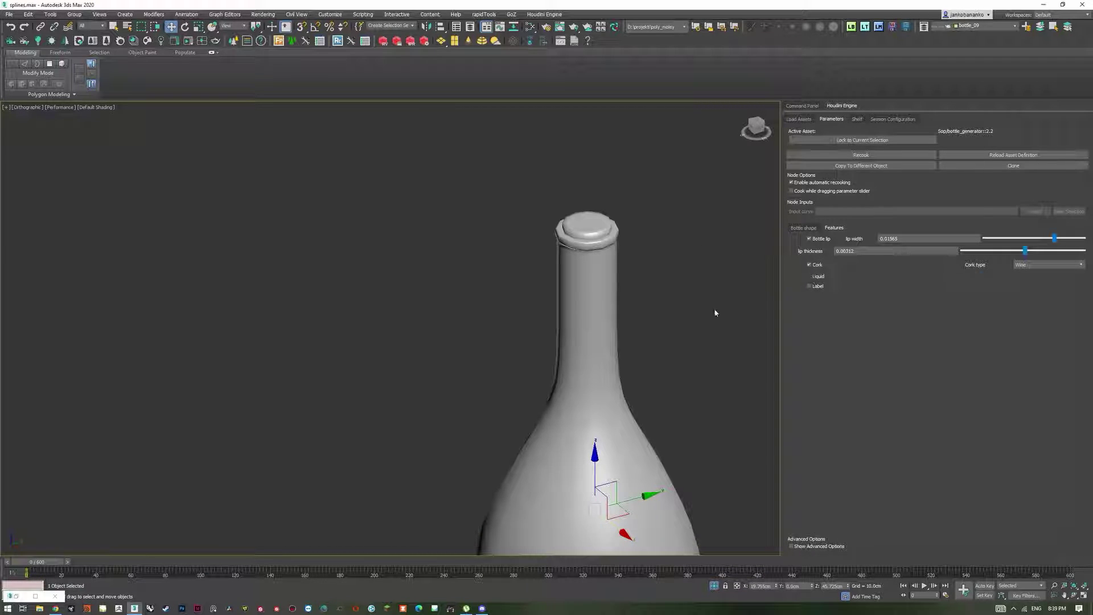
scroll(639, 270, "down", 4)
middle_click_drag(639, 270, 639, 256, "alt")
key("F3")
middle_click_drag(645, 335, 644, 319, "alt")
scroll(644, 320, "up", 2)
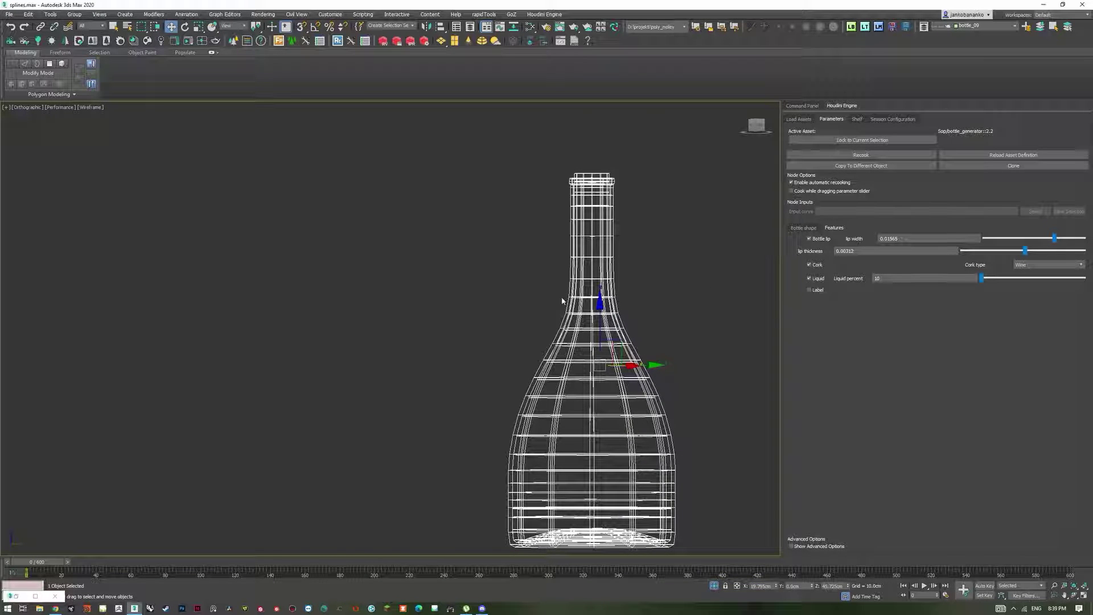
Step: Set the Liquid percent to 70, checking the fill level in wireframe and shaded display
left_click_drag(986, 283, 1051, 281)
middle_click_drag(676, 262, 592, 285, "alt")
scroll(590, 284, "up", 3)
key("F3")
key("F3")
scroll(689, 269, "down", 2)
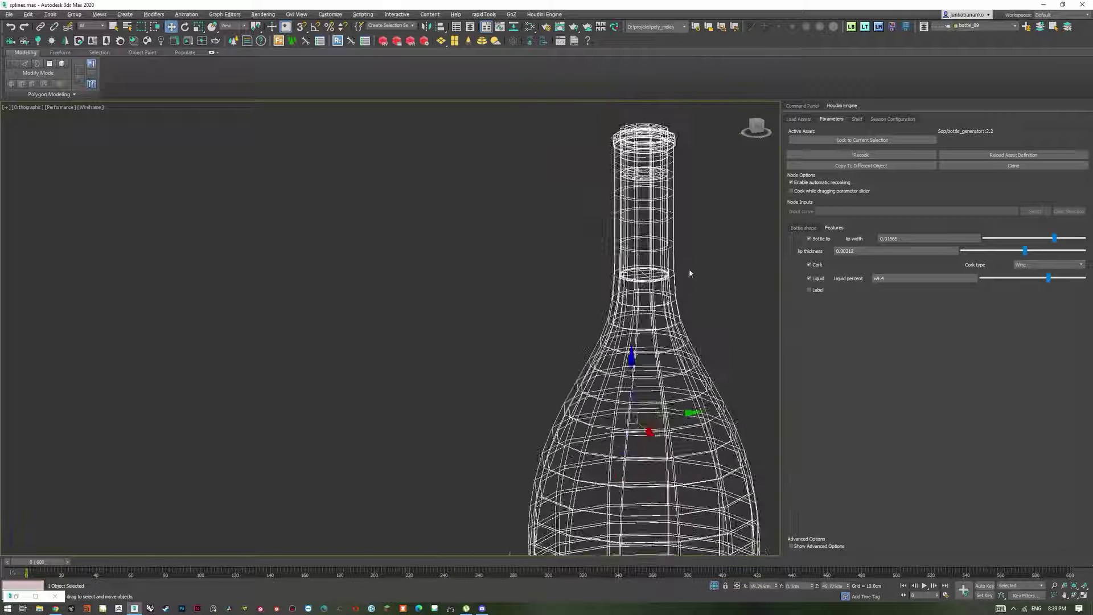
middle_click_drag(689, 269, 690, 274, "alt")
double_click(922, 280)
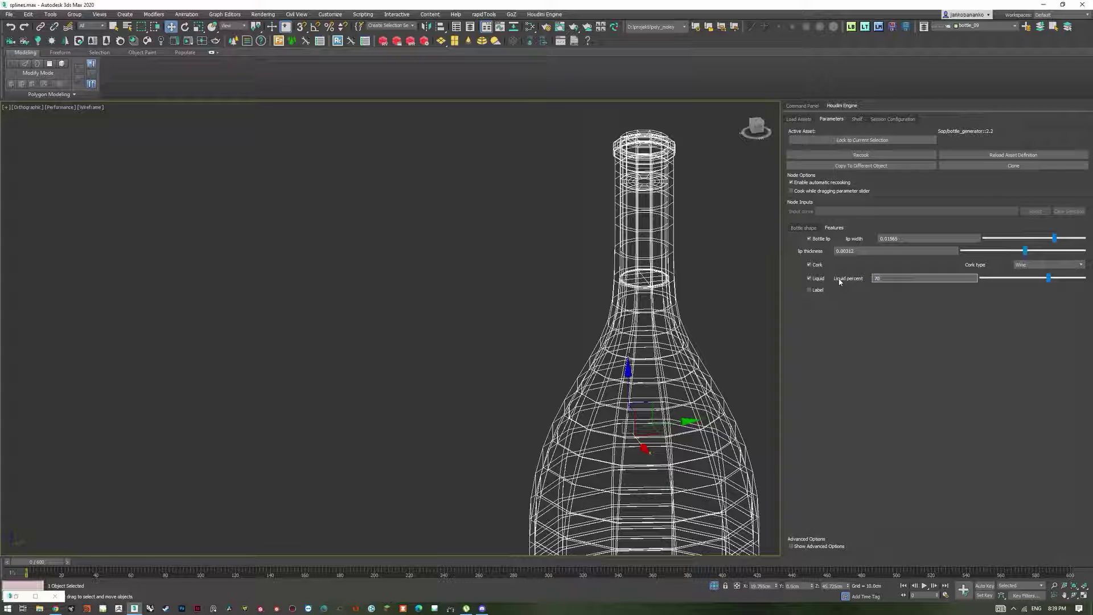
key("Return")
middle_click_drag(581, 276, 644, 262, "alt")
key("F3")
scroll(670, 263, "down", 2)
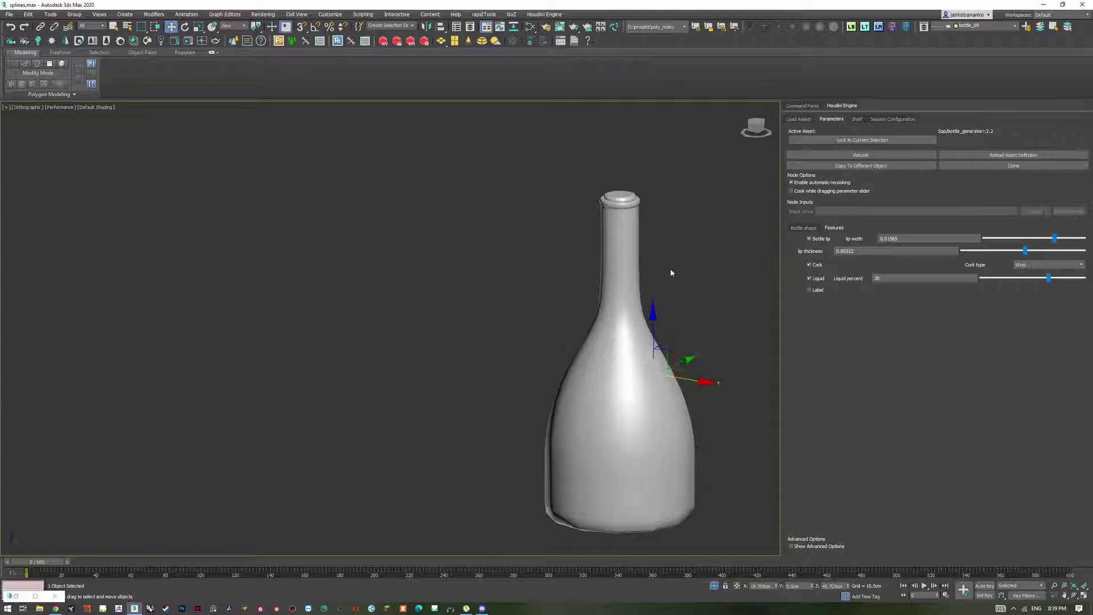
Step: Enable the label with bottom label start 16 and end 37, and inspect the label band on the bottle's body
middle_click_drag(722, 322, 674, 268, "alt")
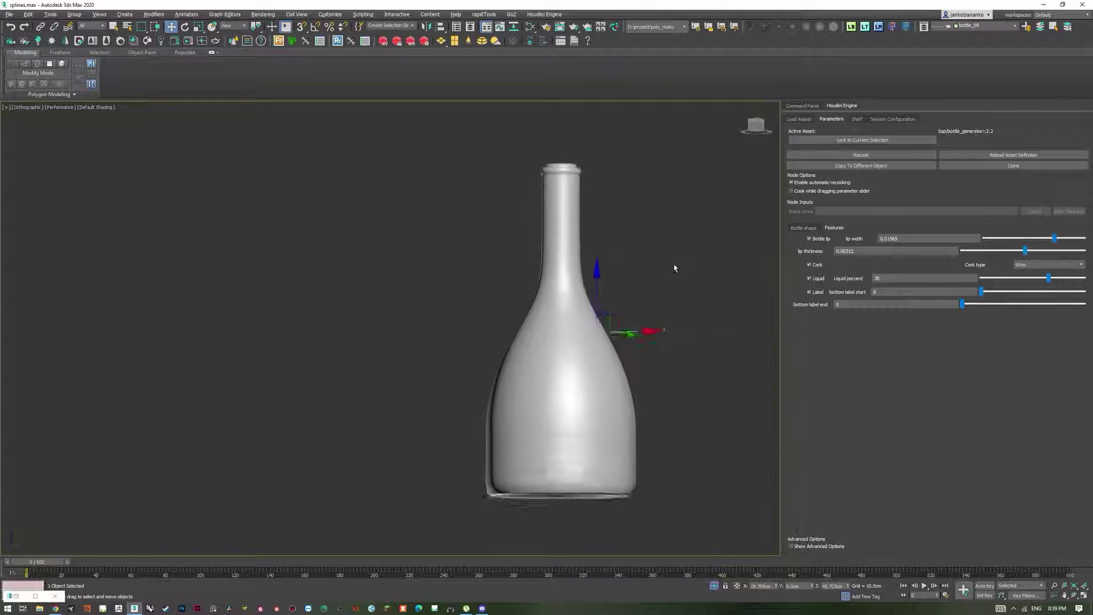
key("F4")
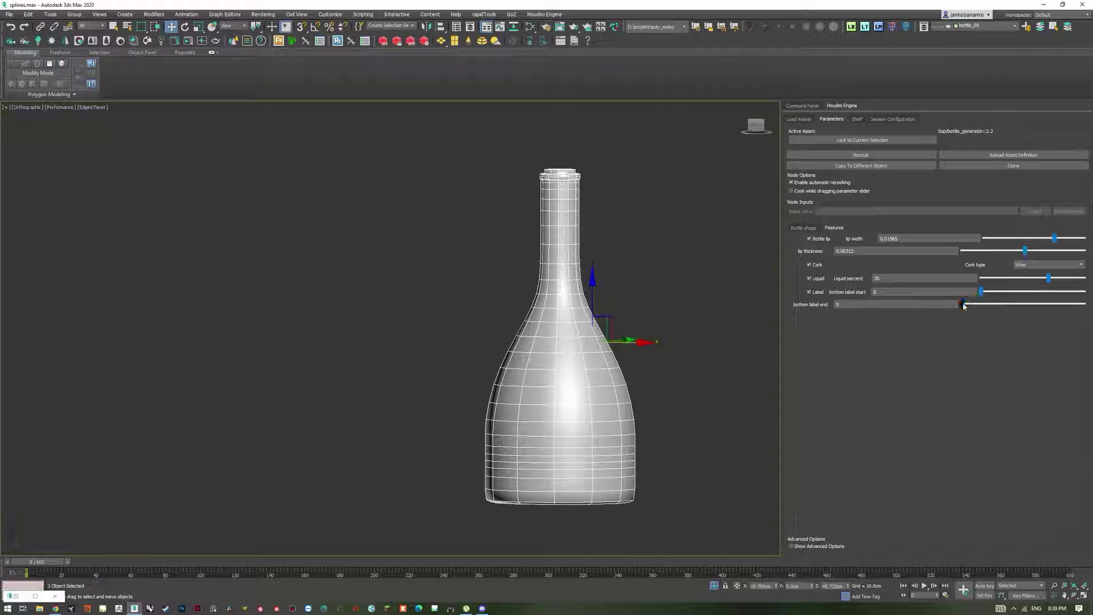
mouse_move(963, 305)
left_mouse_down()
mouse_move(1024, 304)
mouse_move(1007, 306)
mouse_move(1002, 292)
left_mouse_up()
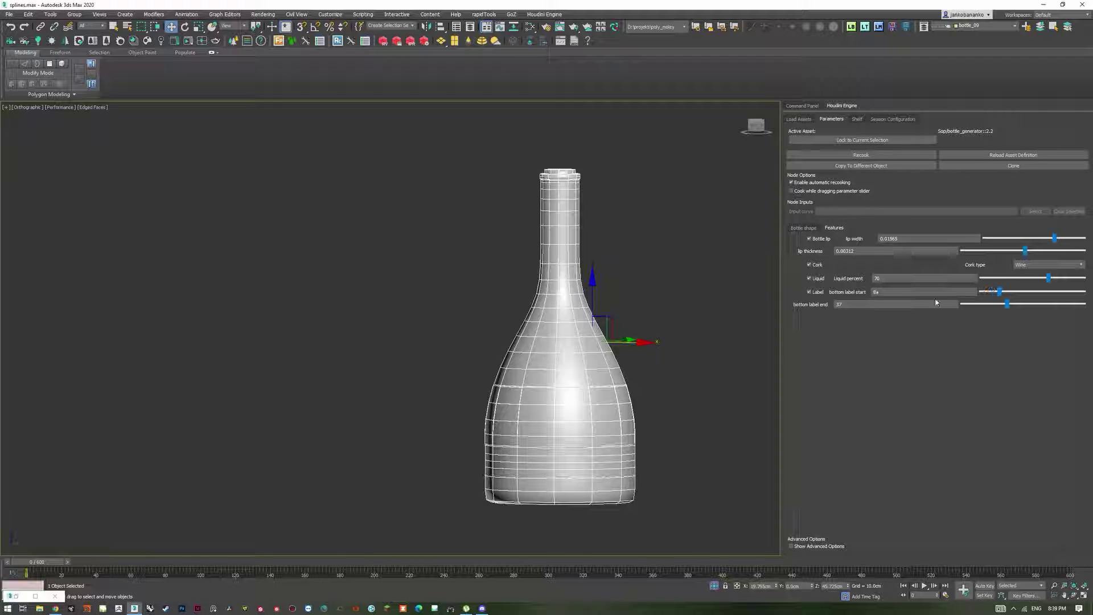
key("F4")
middle_click_drag(659, 344, 611, 302, "alt")
scroll(646, 341, "up", 5)
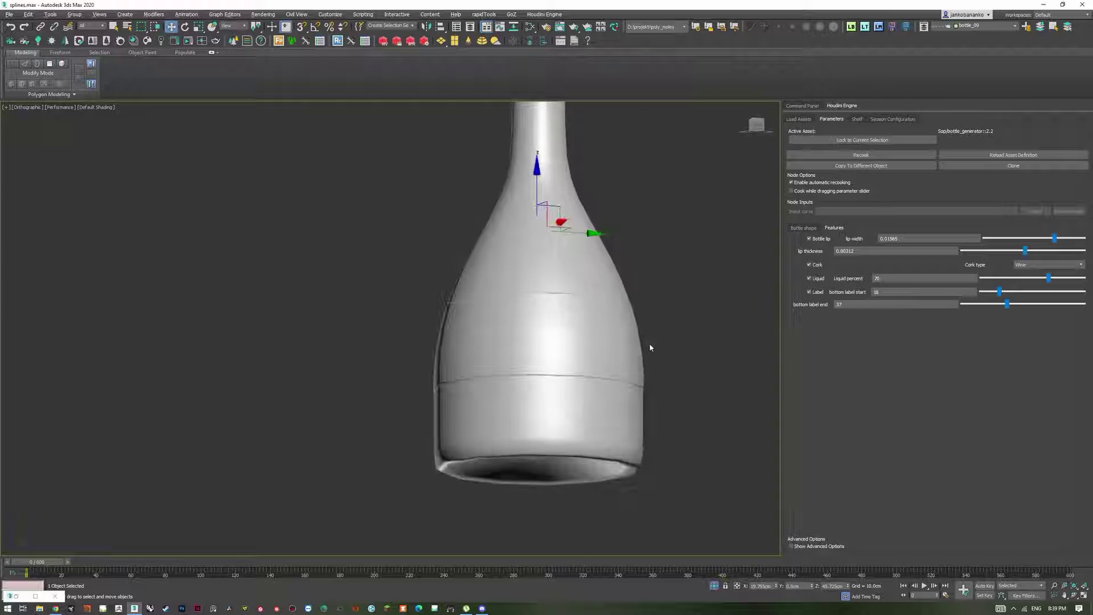
Step: Lower the label band to bottom label start 9 and end 28, and check it on the whole bottle
mouse_move(1001, 292)
left_mouse_down()
mouse_move(989, 293)
mouse_move(998, 306)
left_mouse_up()
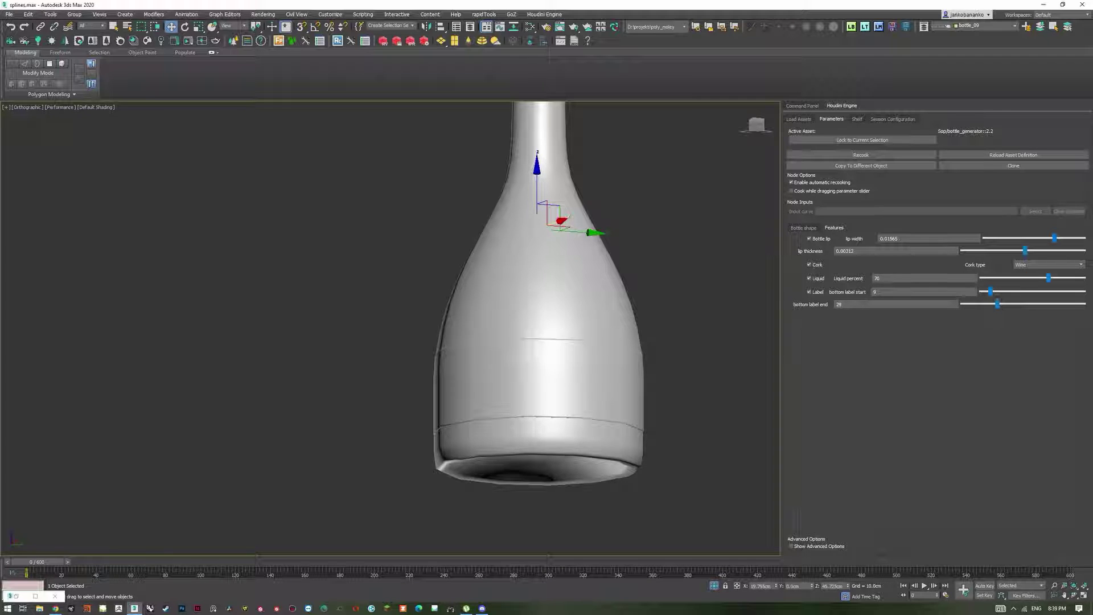
scroll(684, 303, "down", 5)
middle_click_drag(507, 291, 612, 325, "alt")
scroll(611, 325, "up", 5)
middle_click_drag(689, 251, 648, 297, "alt")
Step: Set the bottle shape's N-gon points to 12 and check the rounder base with and without edged faces
left_click_drag(850, 264, 806, 264)
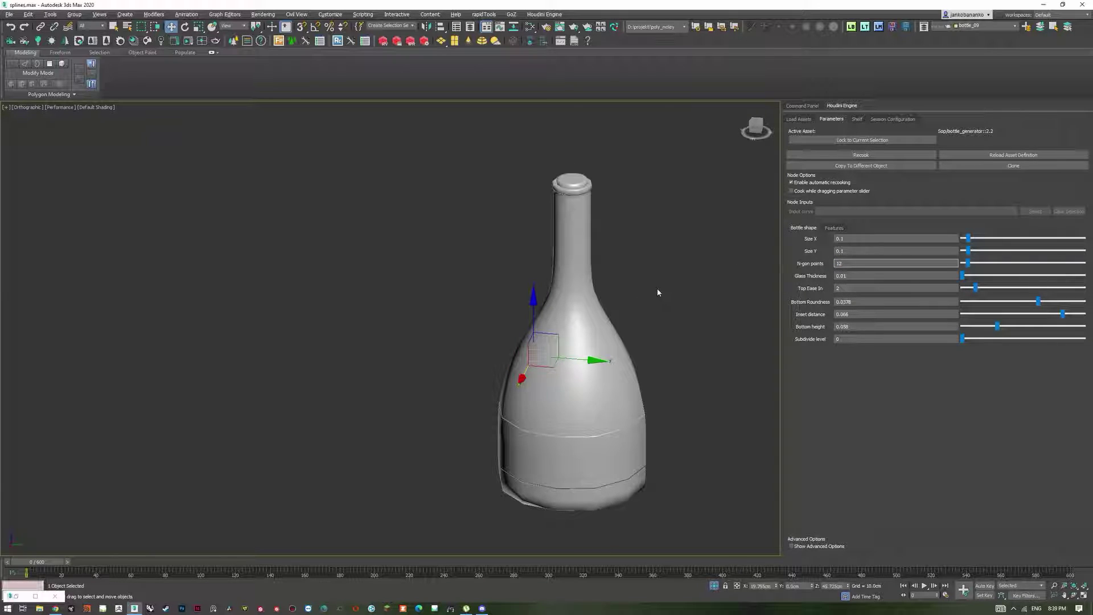
key("Return")
scroll(634, 210, "down", 2)
middle_click_drag(666, 241, 655, 193, "alt")
scroll(647, 307, "up", 5)
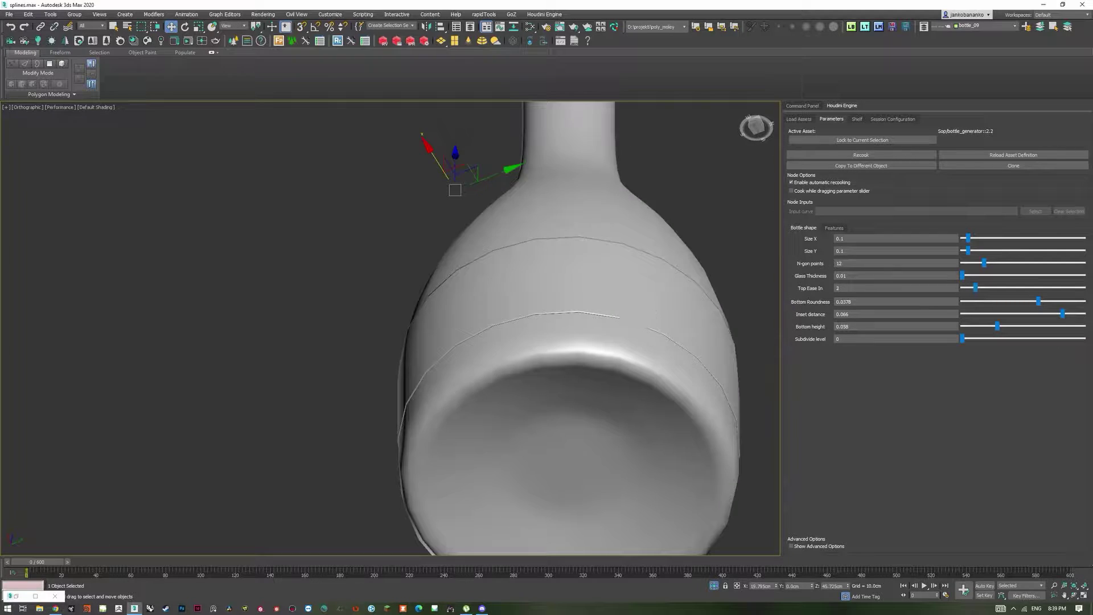
key("F4")
key("F4")
Step: Show the whole bottle with edged faces and convert it to an Editable Poly
scroll(633, 246, "down", 4)
middle_click_drag(620, 236, 481, 344, "alt")
middle_click_drag(481, 345, 776, 333)
key("F4")
scroll(522, 288, "down", 4)
middle_click_drag(523, 288, 479, 294, "alt")
scroll(479, 294, "up", 2)
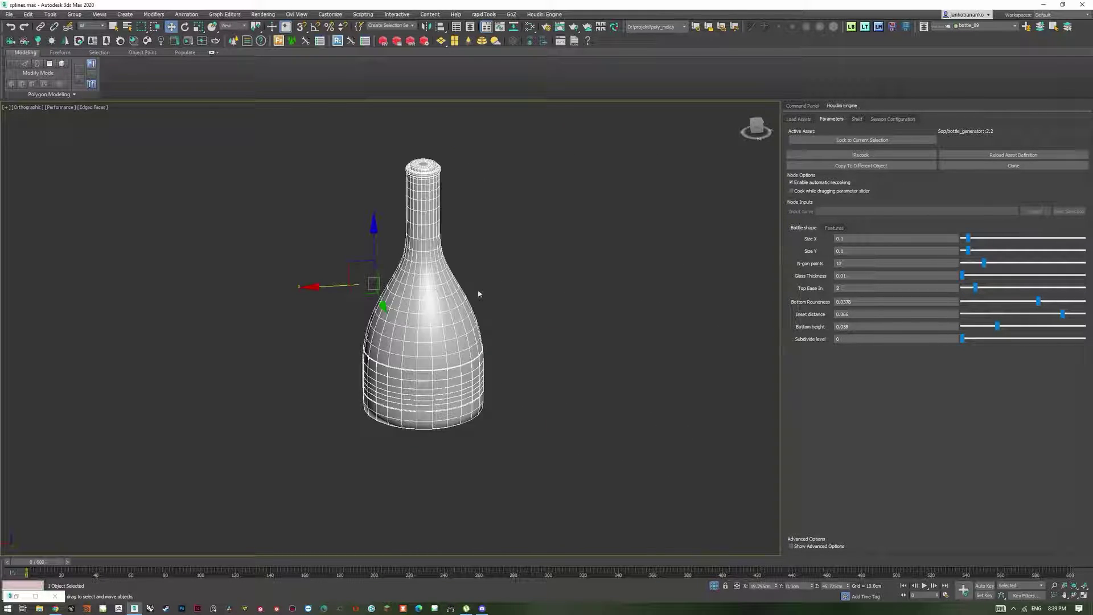
scroll(479, 293, "up", 3)
right_click(483, 296)
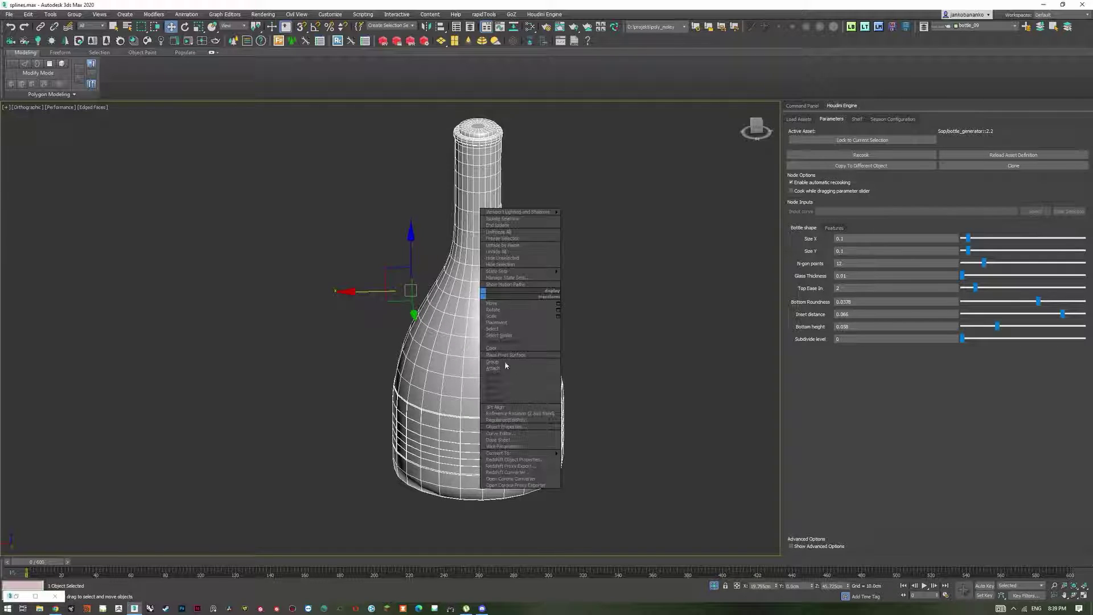
mouse_move(547, 452)
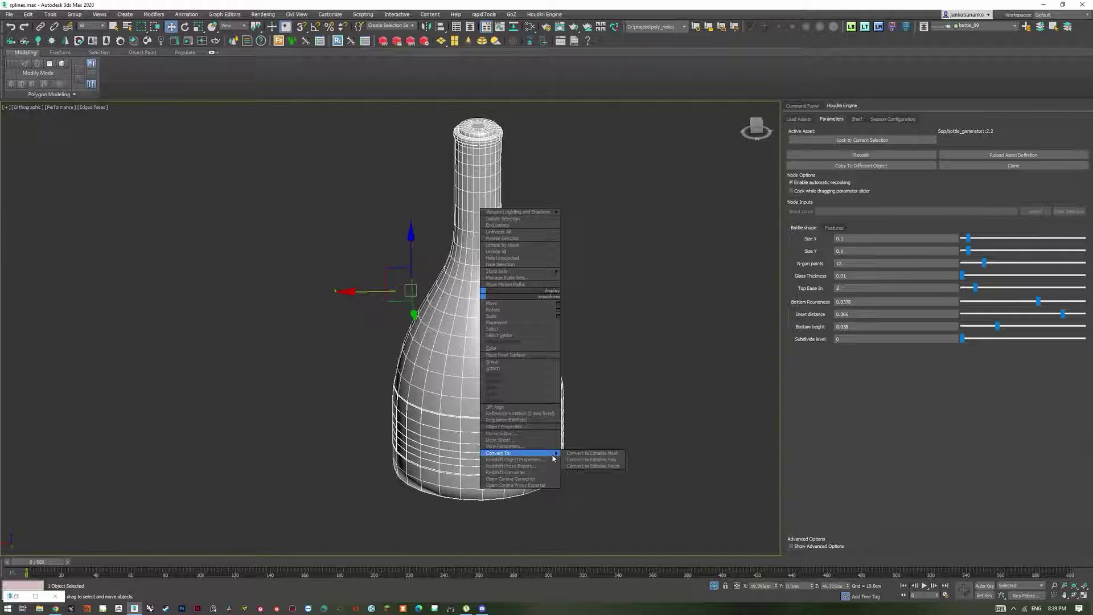
left_click(621, 461)
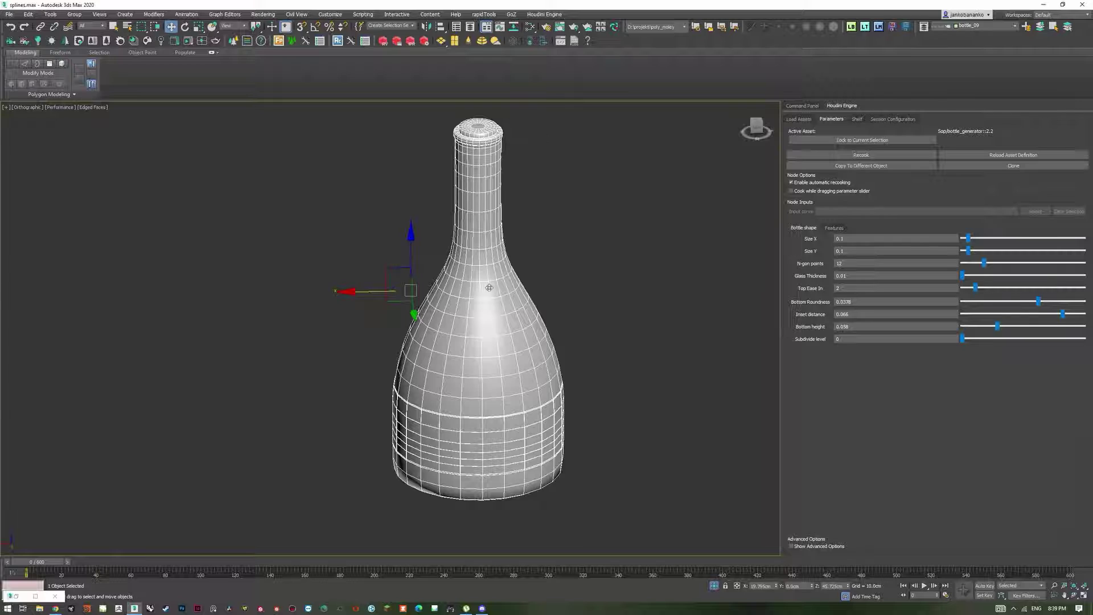
Step: Center the converted bottle's pivot on the object using Affect Pivot Only
middle_click_drag(639, 165, 671, 194)
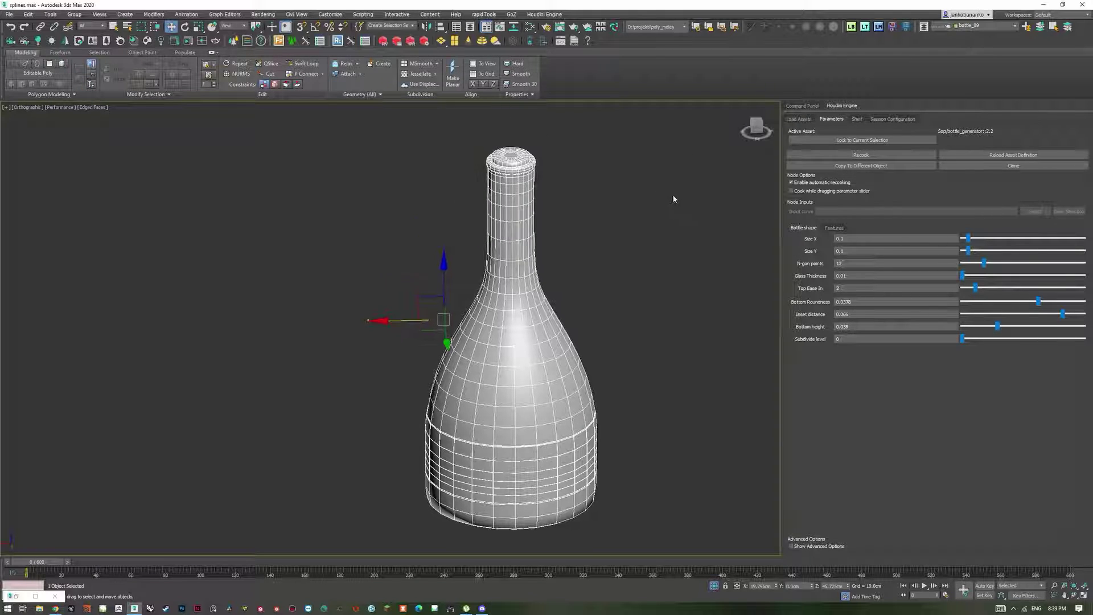
left_click(672, 194)
left_click(528, 313)
left_click(802, 105)
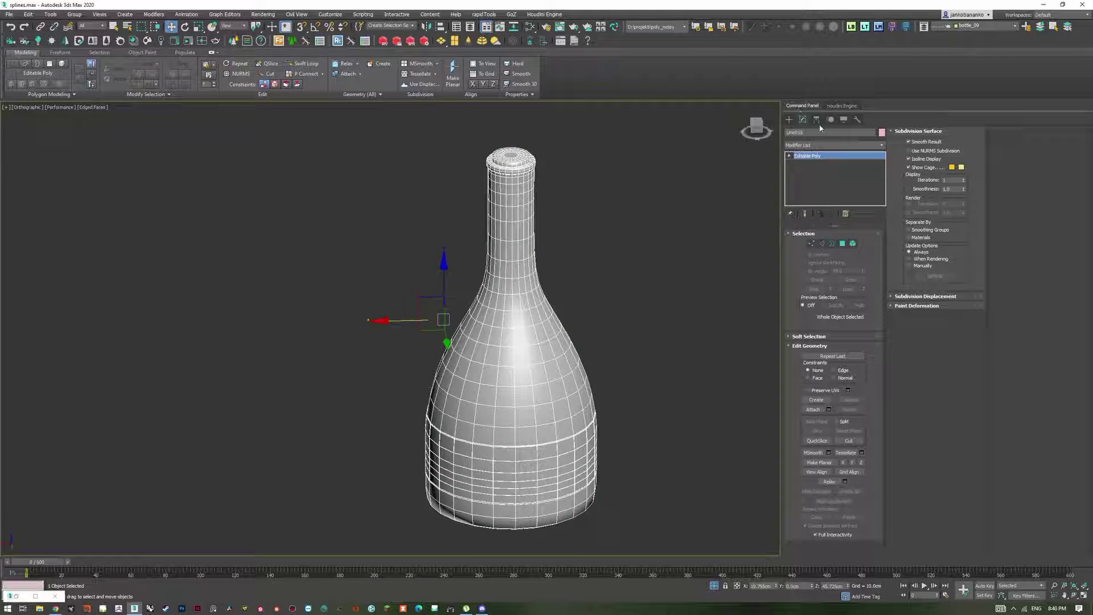
scroll(603, 218, "down", 3)
middle_click_drag(603, 218, 623, 246, "alt")
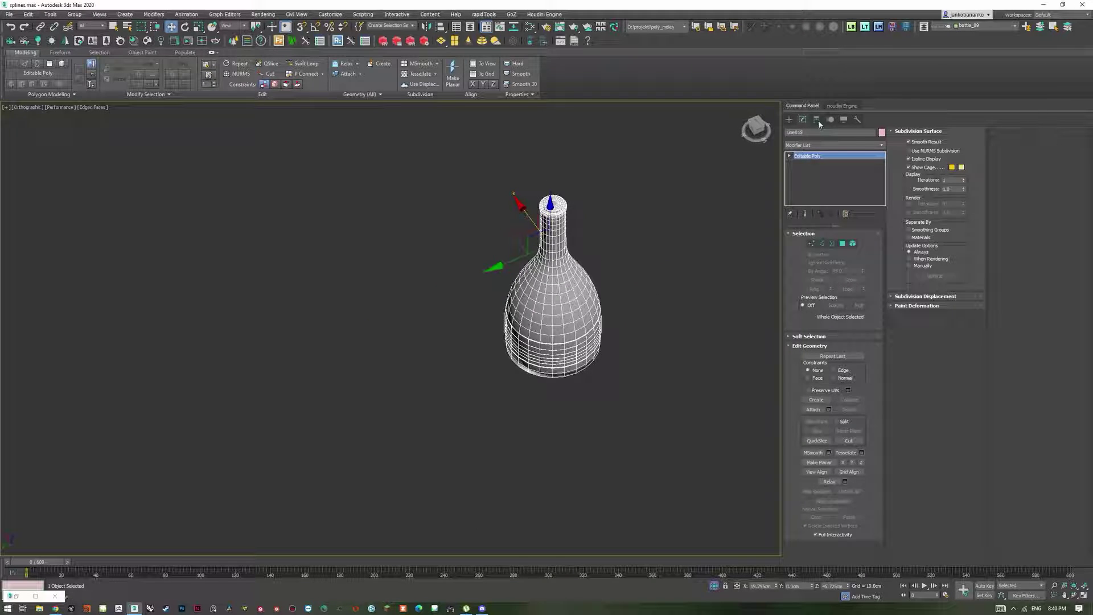
left_click(816, 119)
left_click(833, 179)
left_click(833, 222)
left_click(833, 178)
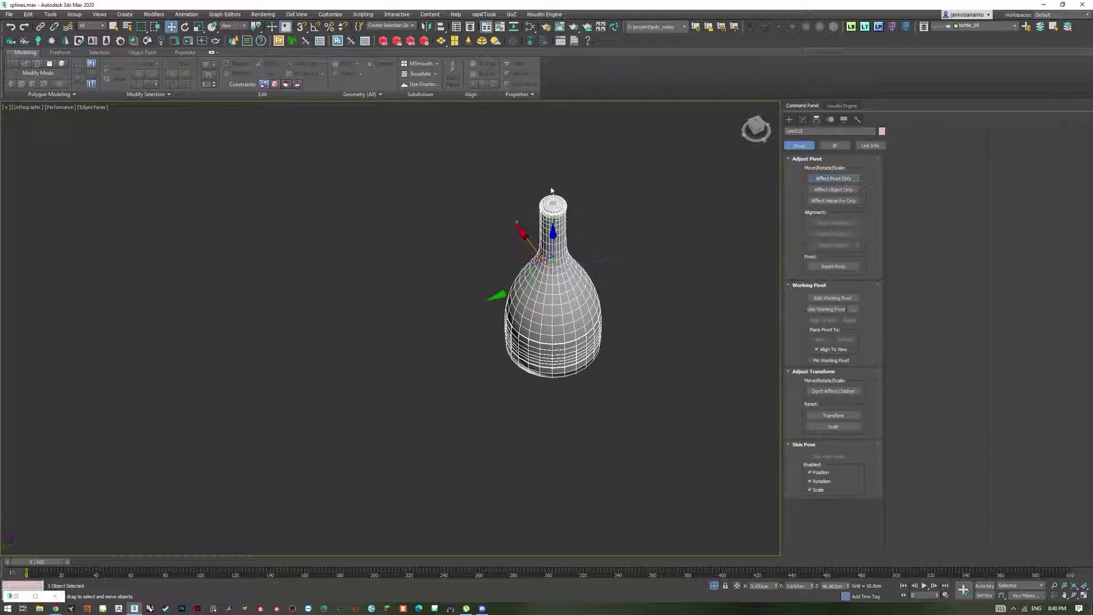
middle_click_drag(627, 250, 627, 224, "alt")
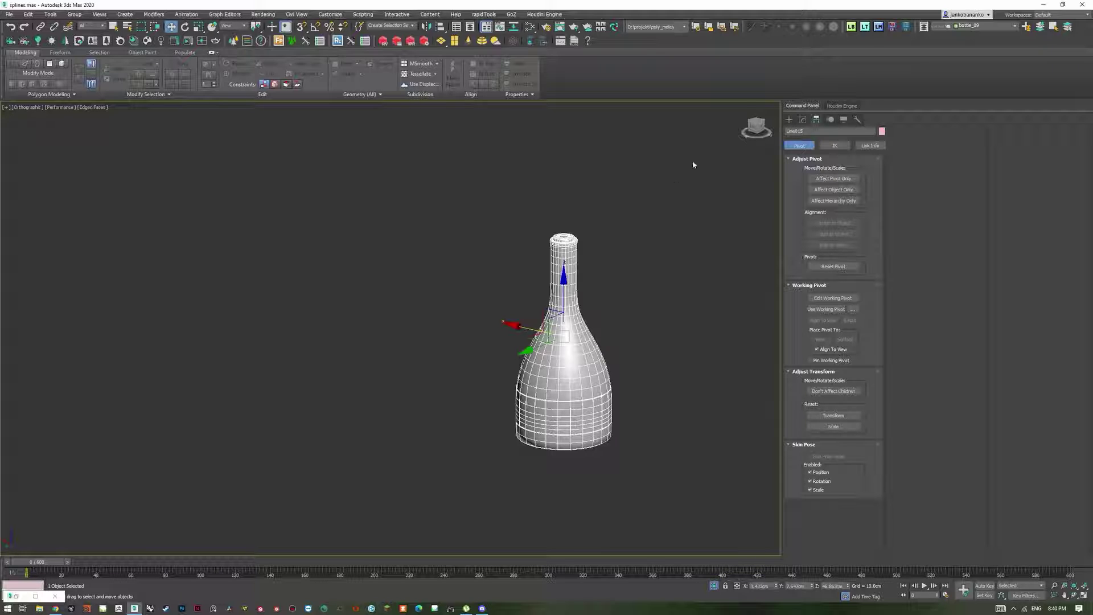
Step: Examine the bottle's cork and glass by selecting each as an element, in edged-faces and wireframe display
left_click(804, 120)
middle_click_drag(652, 254, 639, 221, "alt")
scroll(547, 240, "up", 5)
key("5")
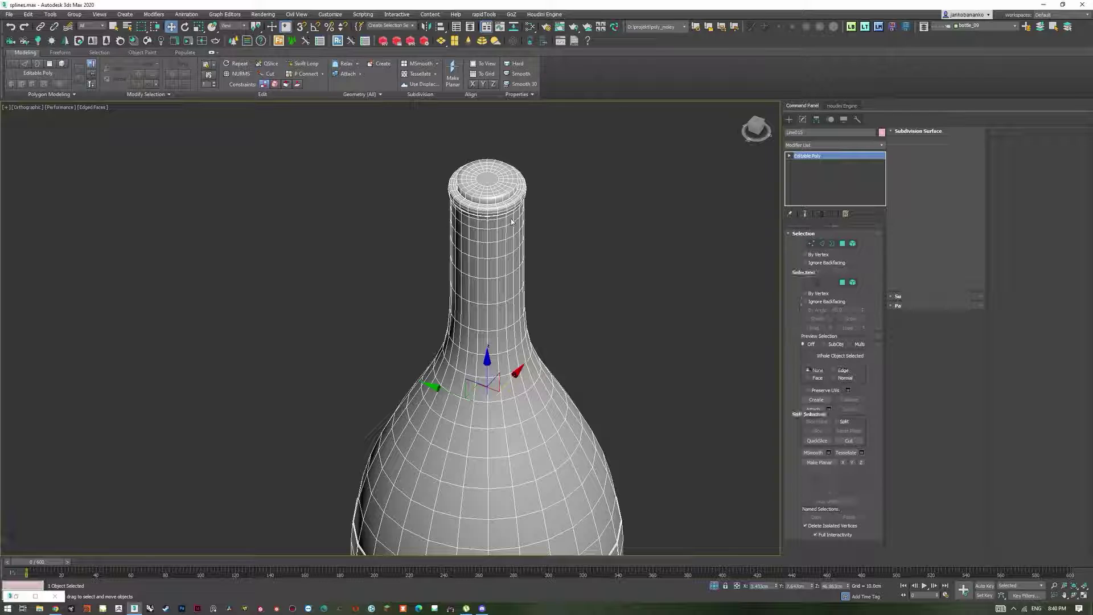
left_click(488, 190)
scroll(488, 165, "down", 5)
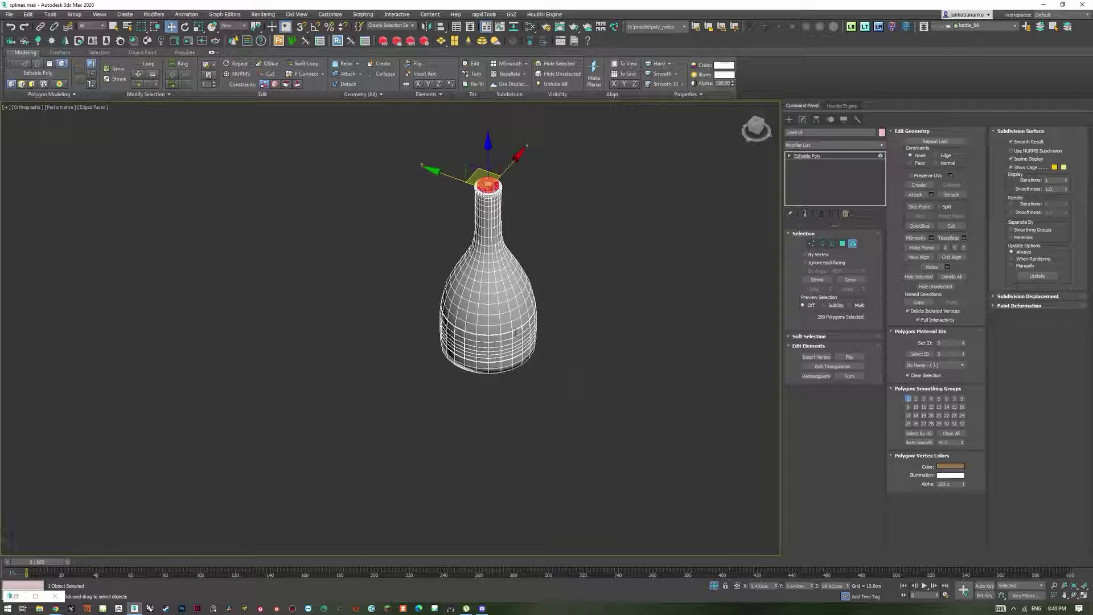
left_click(480, 340)
key("F3")
scroll(512, 292, "up", 5)
left_click(514, 219)
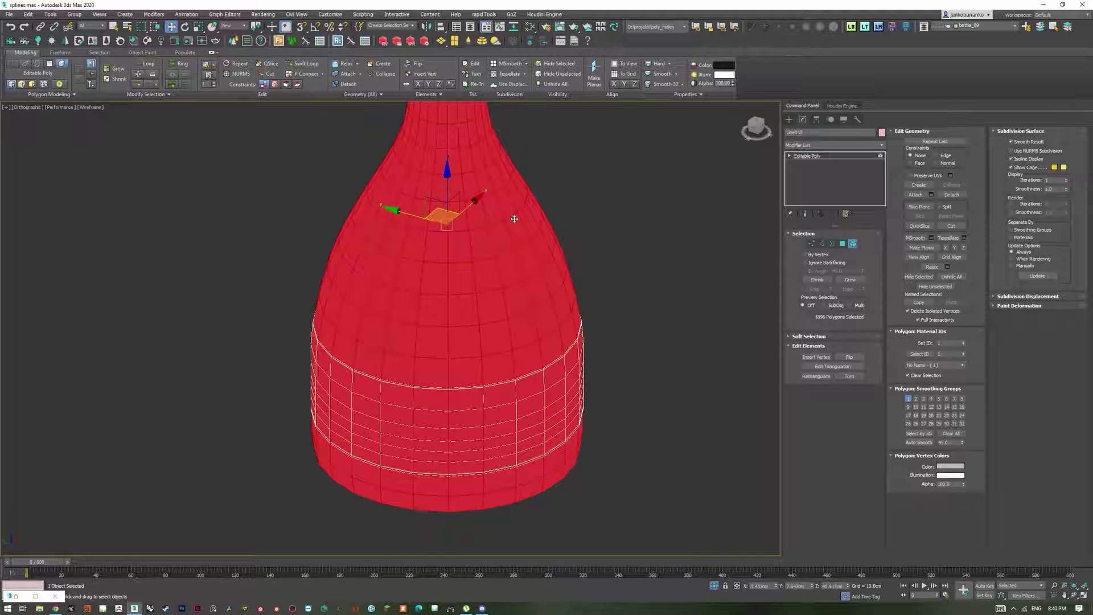
left_click(514, 218)
Step: Select the liquid element inside the bottle and detach it as a separate object
scroll(566, 148, "down", 2)
middle_click_drag(566, 148, 569, 236)
mouse_move(569, 236)
middle_mouse_down("alt")
mouse_move(571, 324)
mouse_move(572, 222)
middle_mouse_up("alt")
left_click(618, 209)
scroll(607, 180, "down", 2)
middle_click_drag(607, 180, 580, 244)
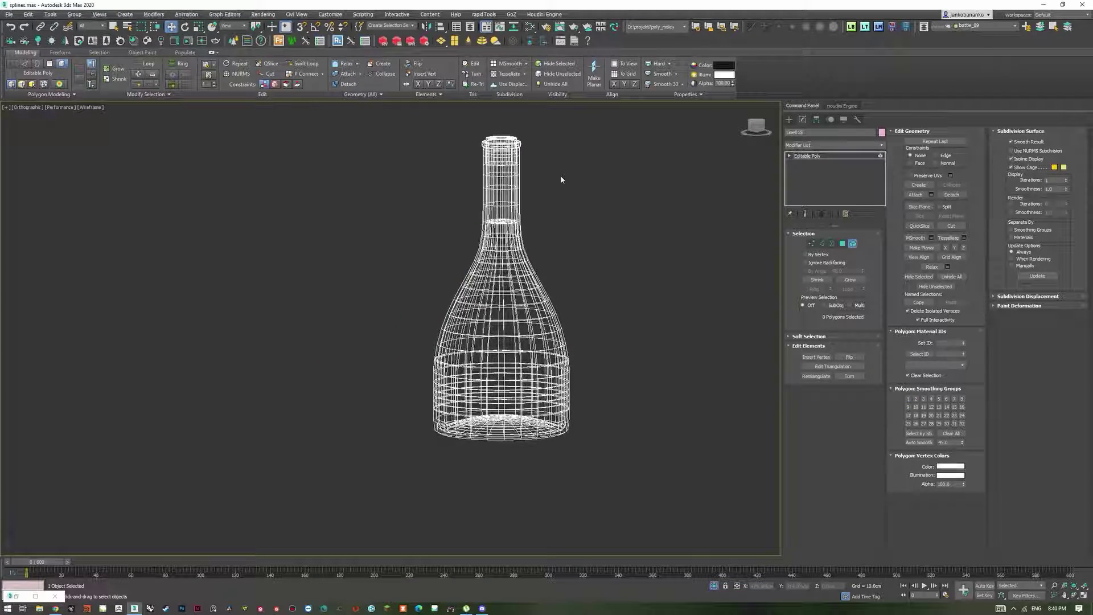
middle_click_drag(561, 178, 667, 271, "alt")
left_click_drag(689, 264, 478, 237)
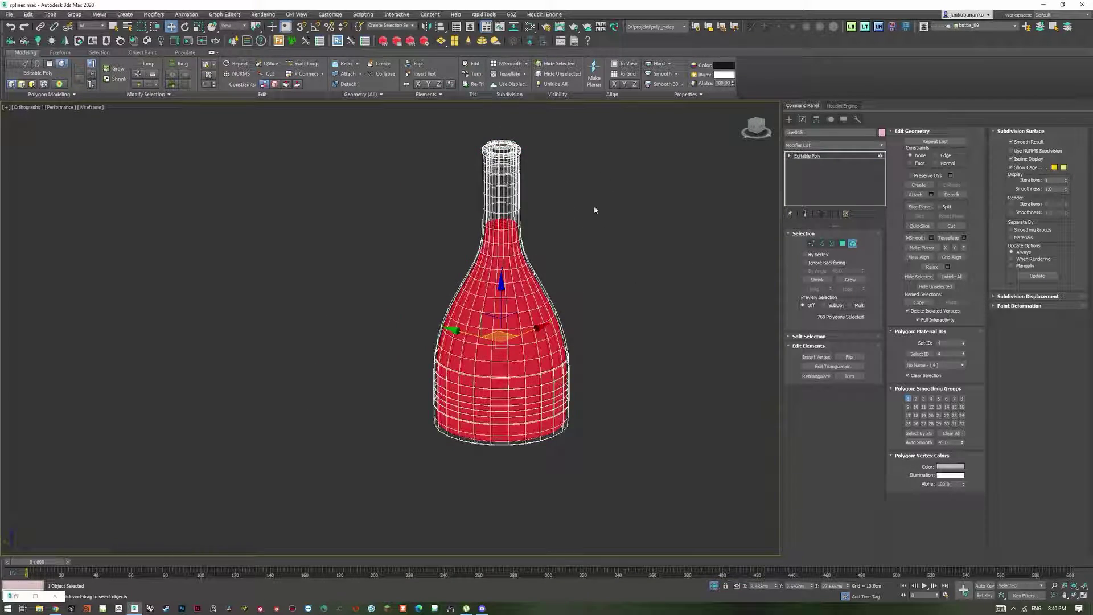
left_click(949, 197)
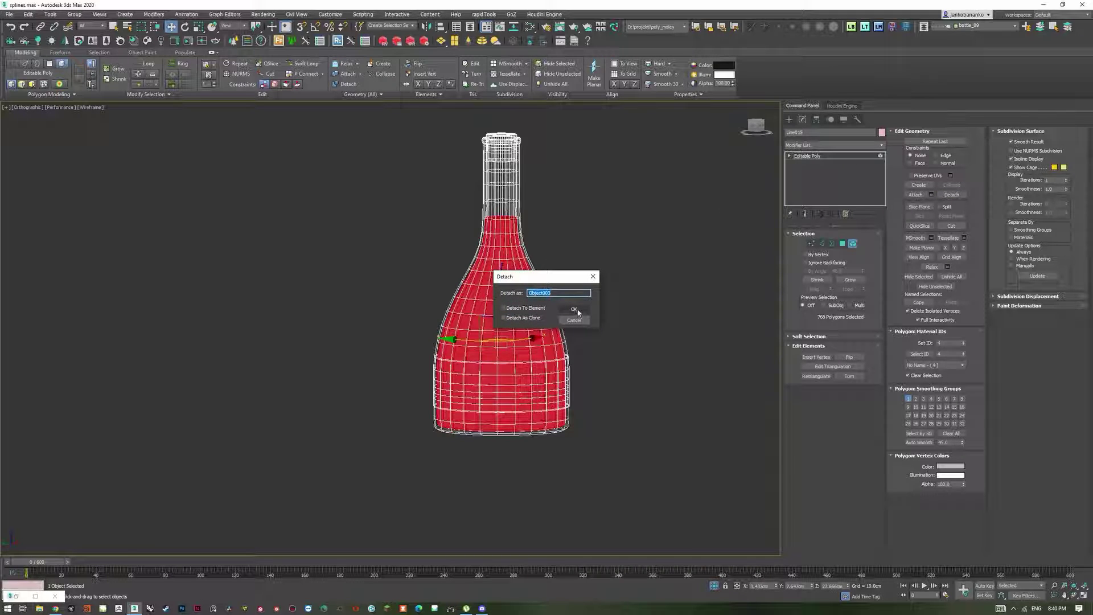
left_click(578, 311)
middle_click_drag(605, 215, 622, 233)
key("5")
Step: Select the detached liquid object and rename it bottle_liquid
left_click(565, 228)
scroll(542, 229, "up", 3)
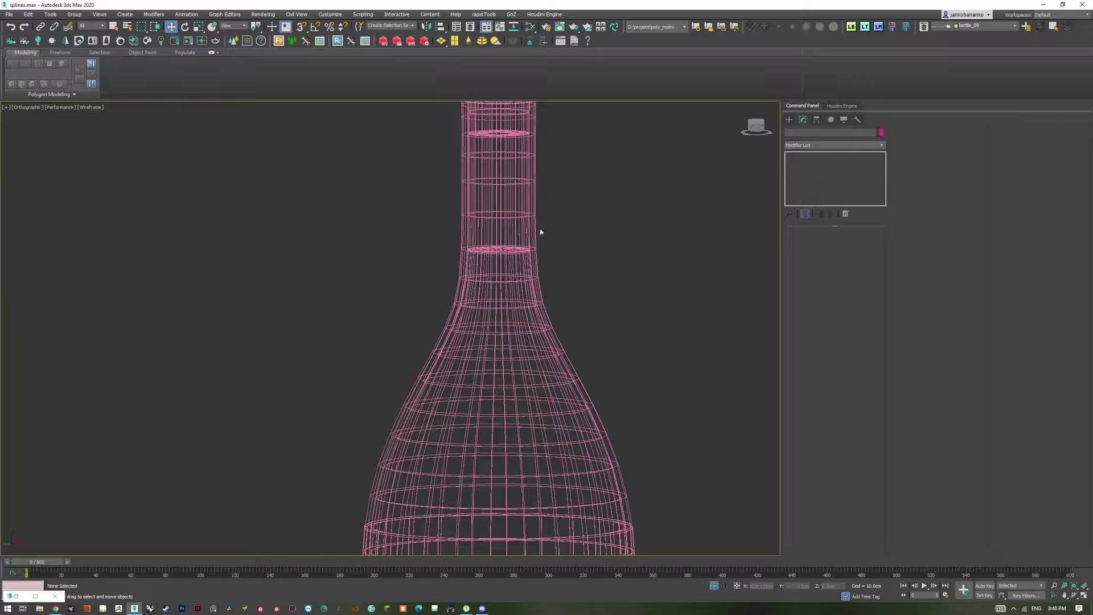
left_click_drag(495, 243, 496, 242)
middle_click_drag(518, 174, 614, 179)
left_click(536, 189)
scroll(570, 259, "up", 6)
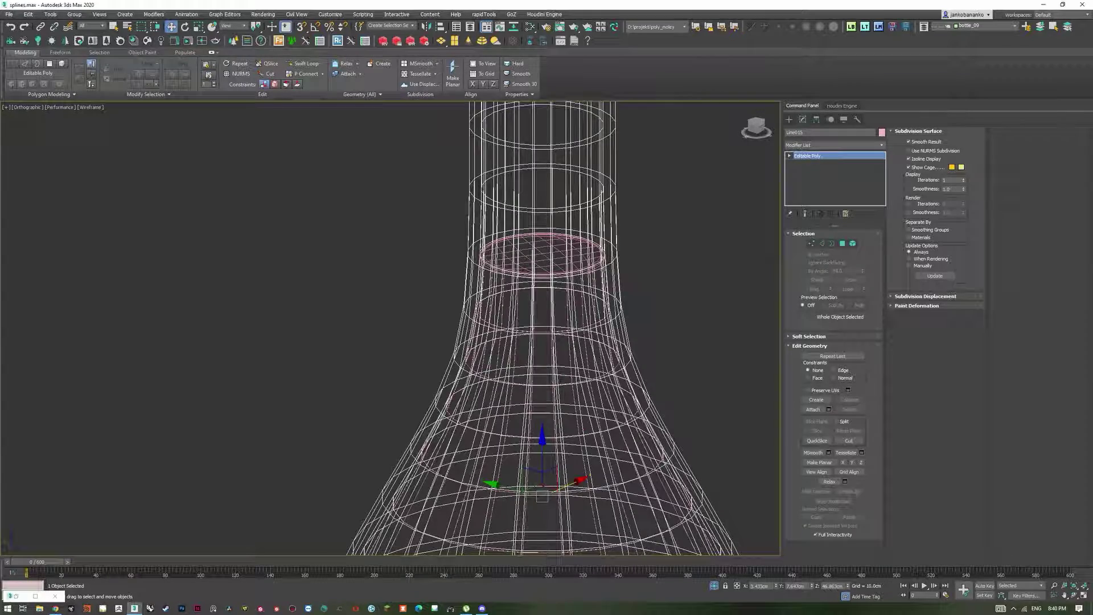
left_click(563, 259)
scroll(563, 260, "down", 5)
middle_click_drag(575, 234, 583, 193, "alt")
scroll(584, 196, "down", 2)
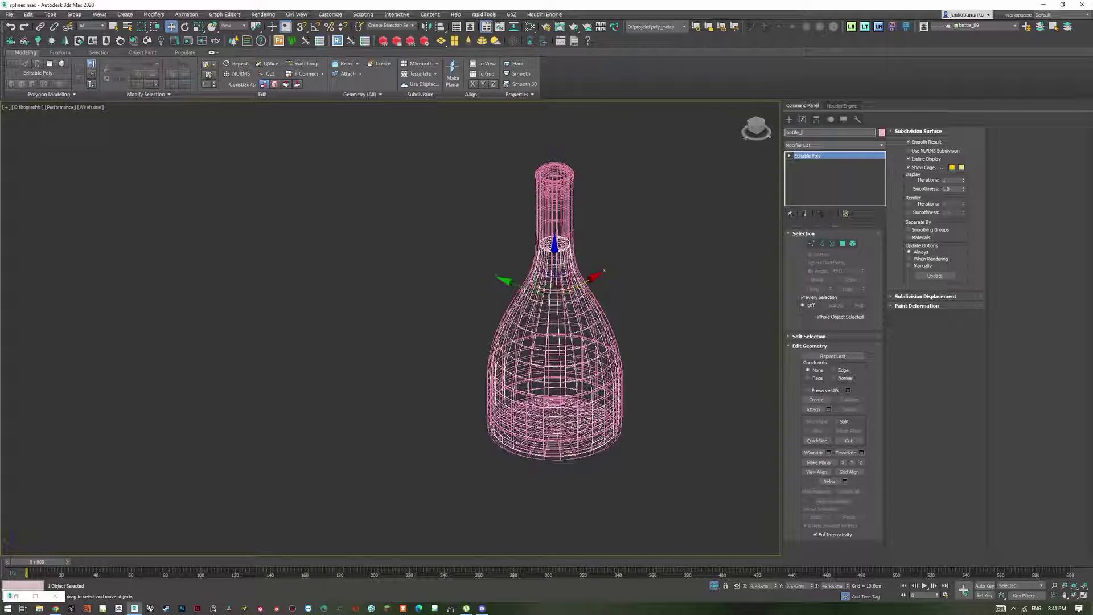
key("Return")
Step: Link bottle_liquid to the bottle so that the bottle becomes its parent
scroll(581, 230, "up", 7)
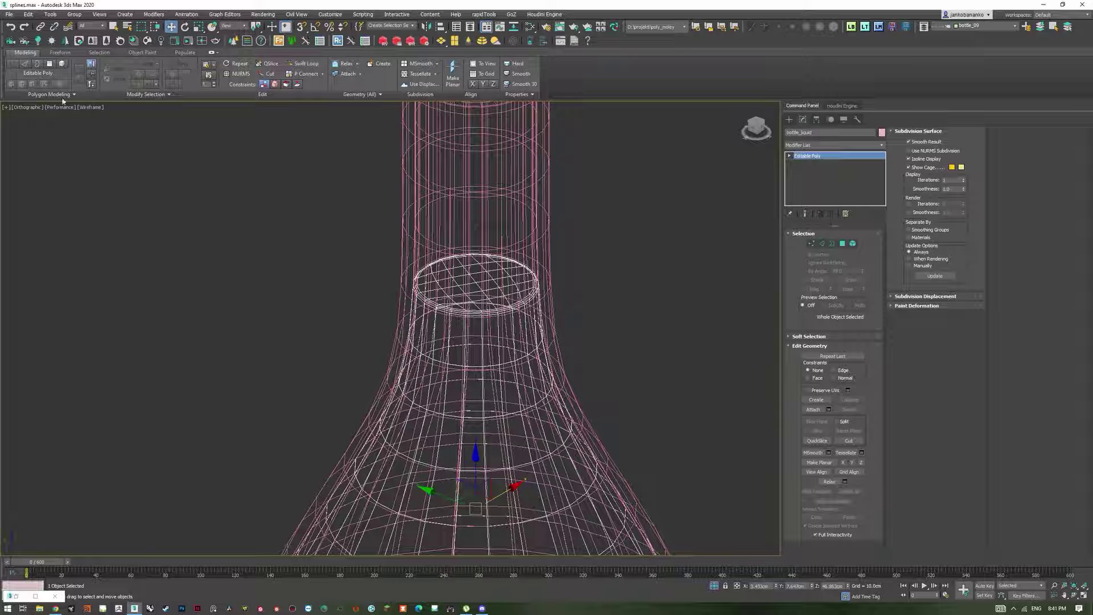
left_click(39, 26)
scroll(463, 265, "up", 5)
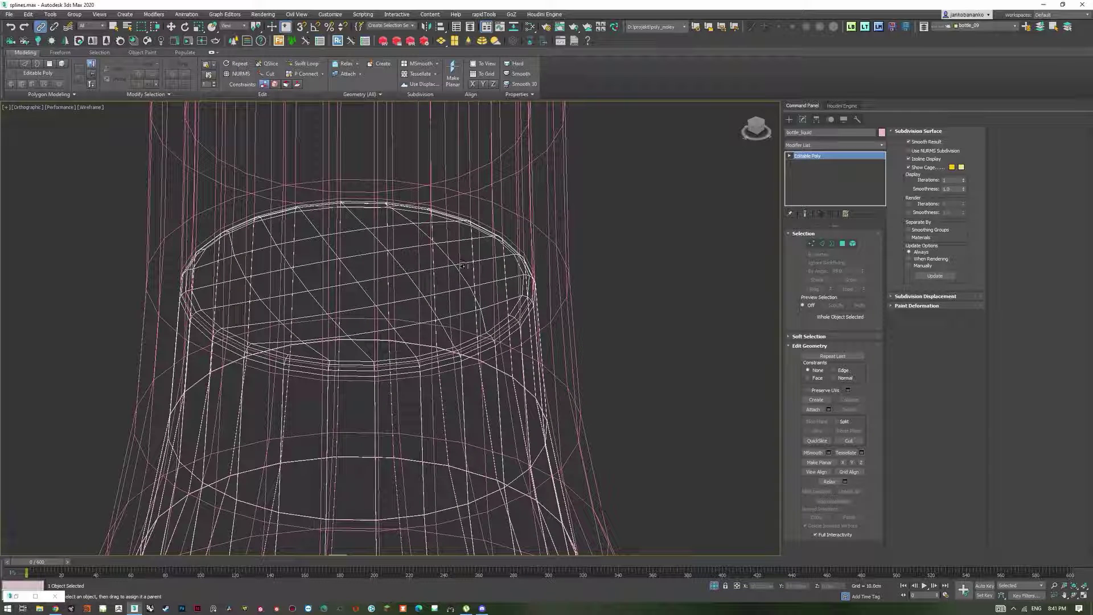
left_click_drag(571, 208, 571, 208)
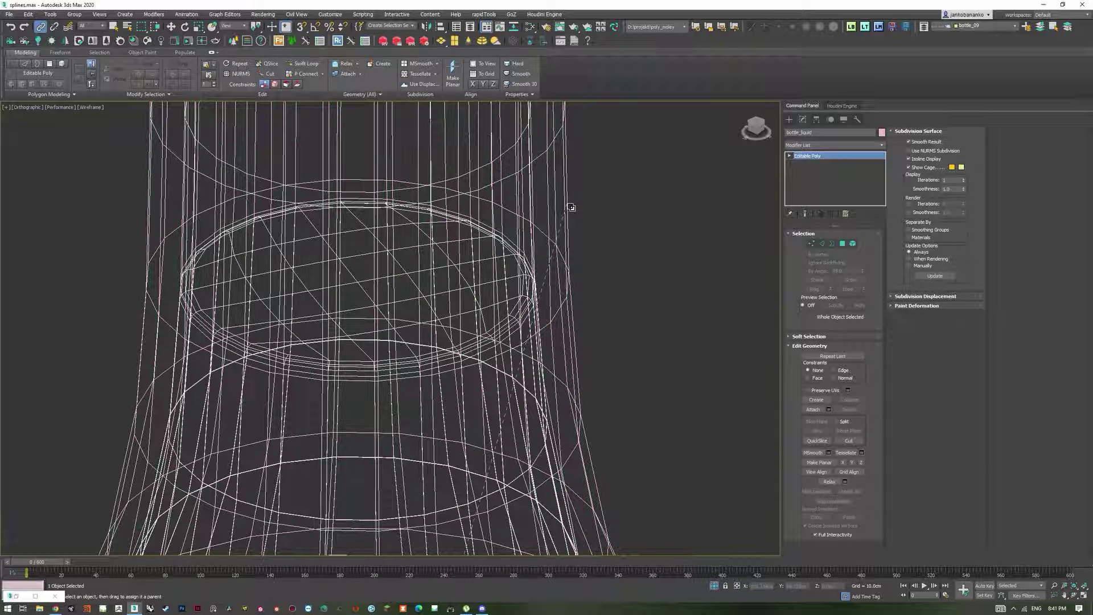
key("w")
Step: Test the link by moving the bottle with the selection locked, and undo the move
left_click(570, 206)
scroll(575, 198, "down", 10)
key("space")
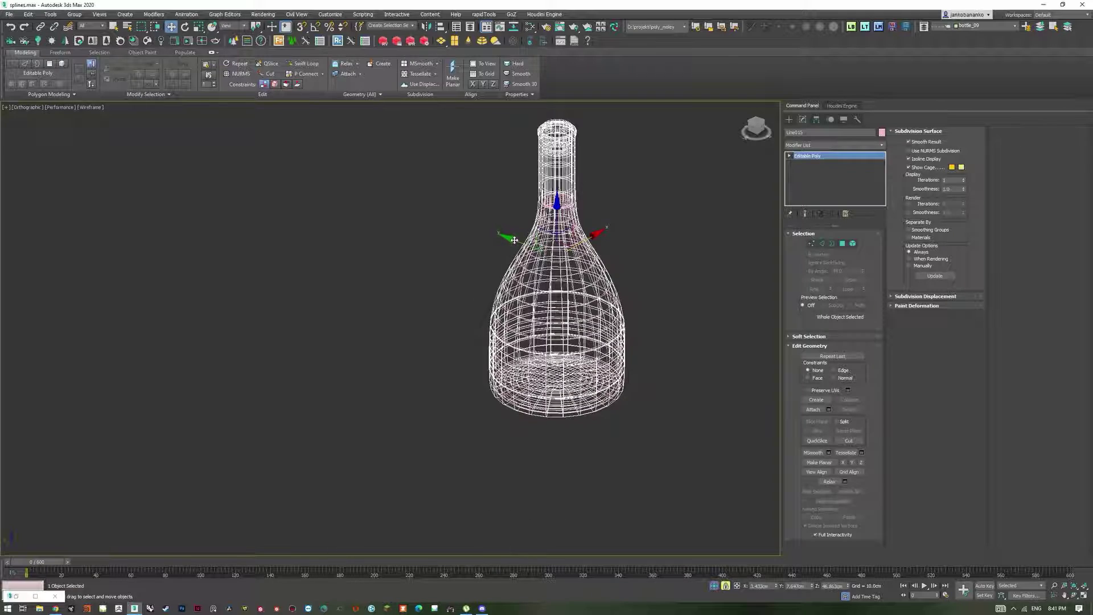
left_click_drag(514, 240, 550, 254)
key("ctrl+z")
middle_click_drag(658, 178, 629, 252)
key("space")
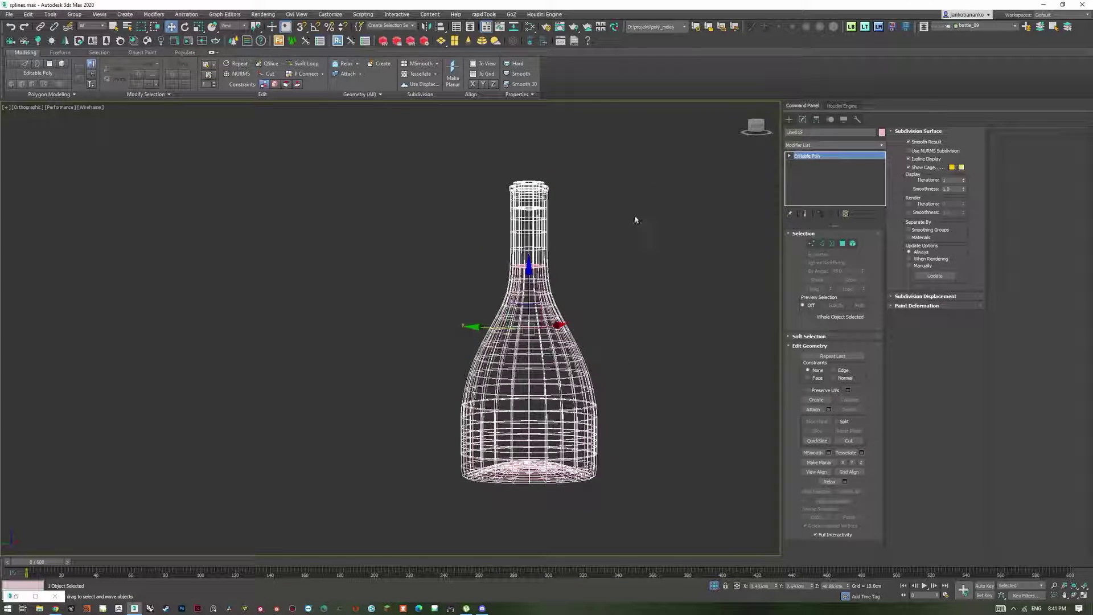
Step: Exit isolation and show the full scene through the maximized PhysCamera001 view with default shading
key("F3")
scroll(562, 191, "up", 5)
key("F4")
scroll(562, 191, "down", 5)
mouse_move(562, 190)
middle_mouse_down("alt")
mouse_move(552, 227)
mouse_move(556, 180)
middle_mouse_up("alt")
key("alt+q")
key("alt+w")
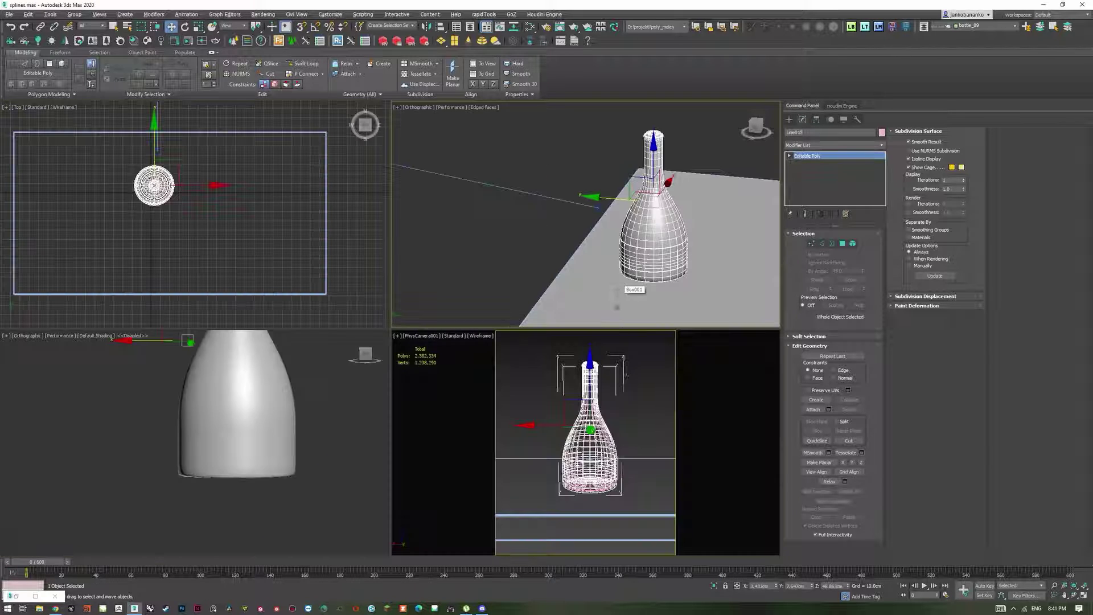
right_click(607, 364)
key("alt+w")
key("F3")
left_click(527, 222)
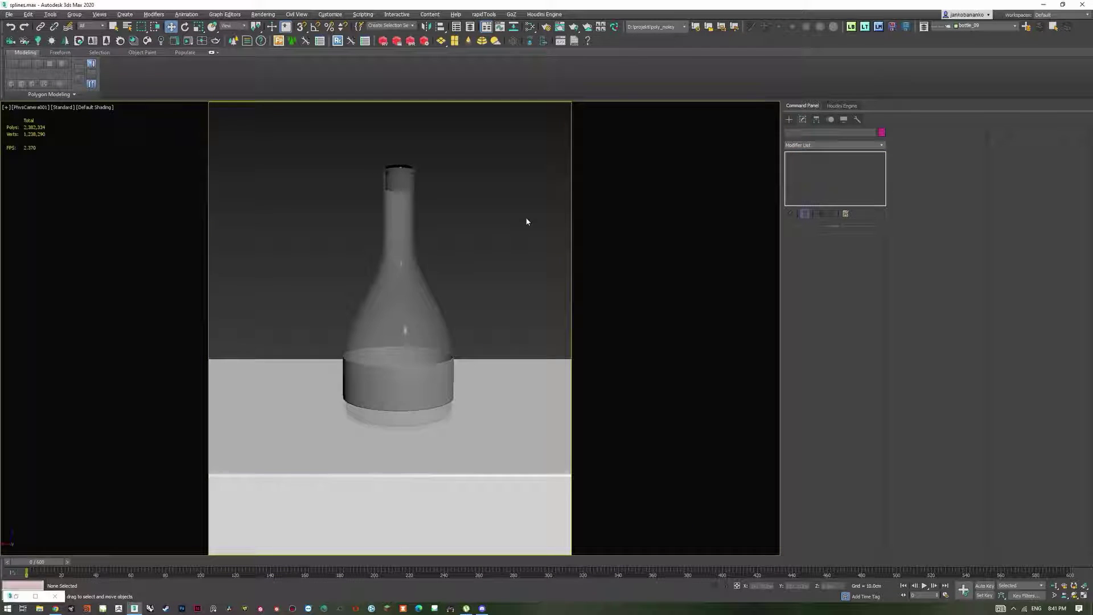
key("F4")
key("F4")
key("End")
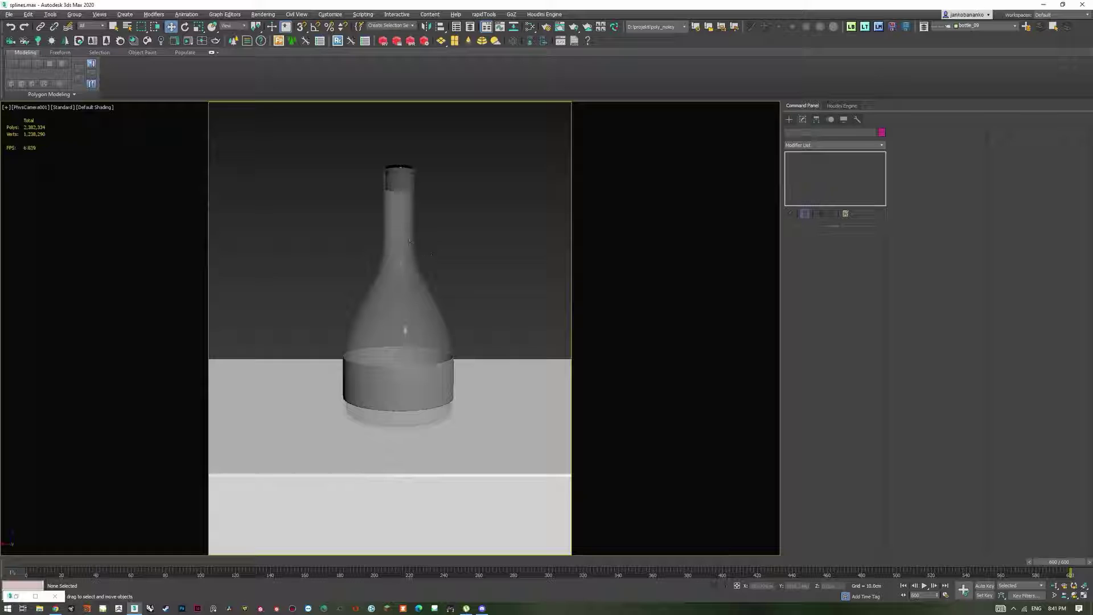
key("Home")
left_click(395, 310)
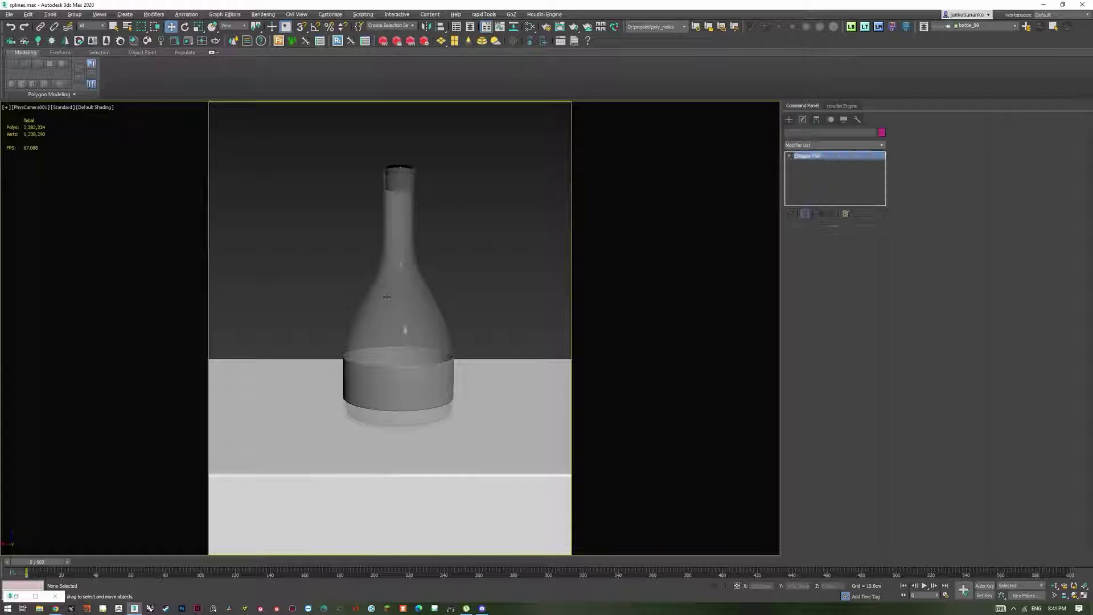
key("F4")
key("F4")
Step: Select the bottle and its liquid and assign them the wine bottle Multi/Sub-Object material from the Slate Material Editor
left_click_drag(533, 262, 368, 180)
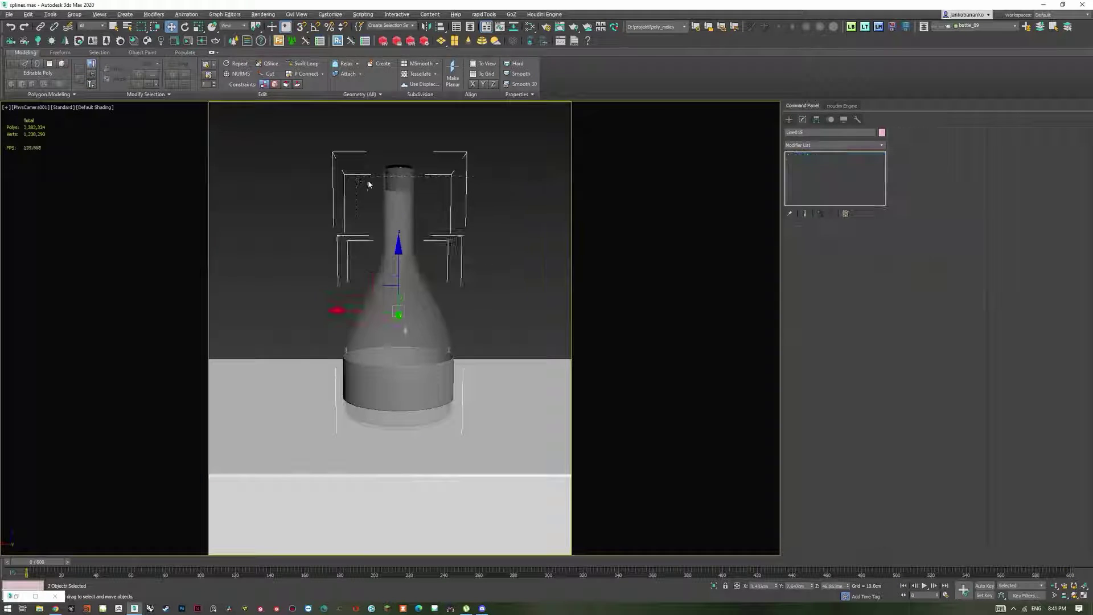
key("m")
scroll(831, 273, "up", 3)
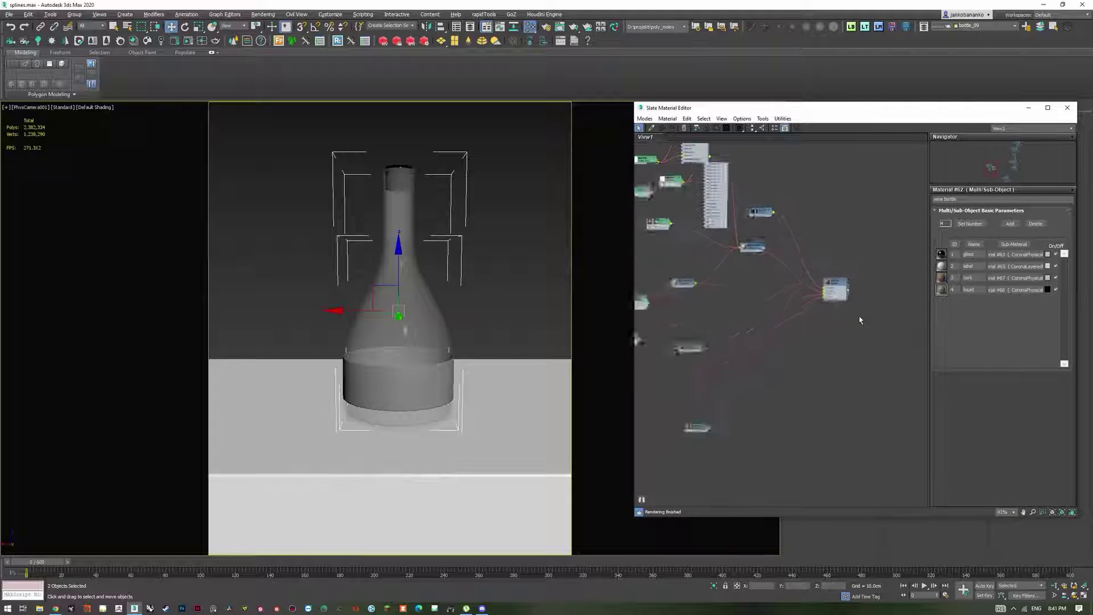
left_click(673, 128)
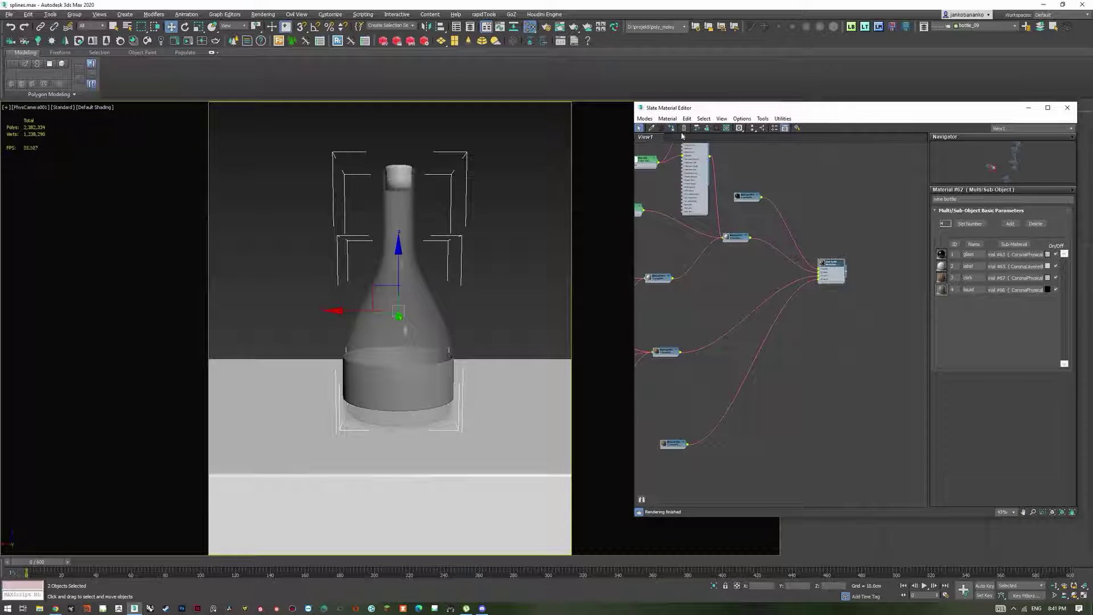
Step: Apply TurboSmooth to the bottle and its liquid together, with Iterations set to 0 and Render Iters enabled
left_click(511, 232)
key("F3")
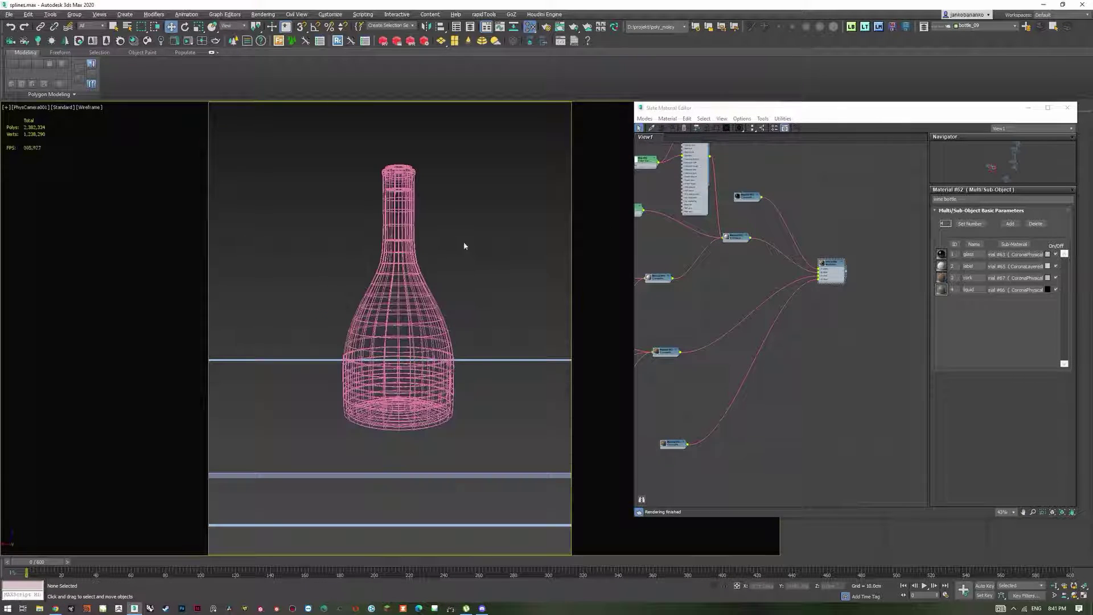
left_click_drag(463, 241, 394, 185)
left_click(1029, 108)
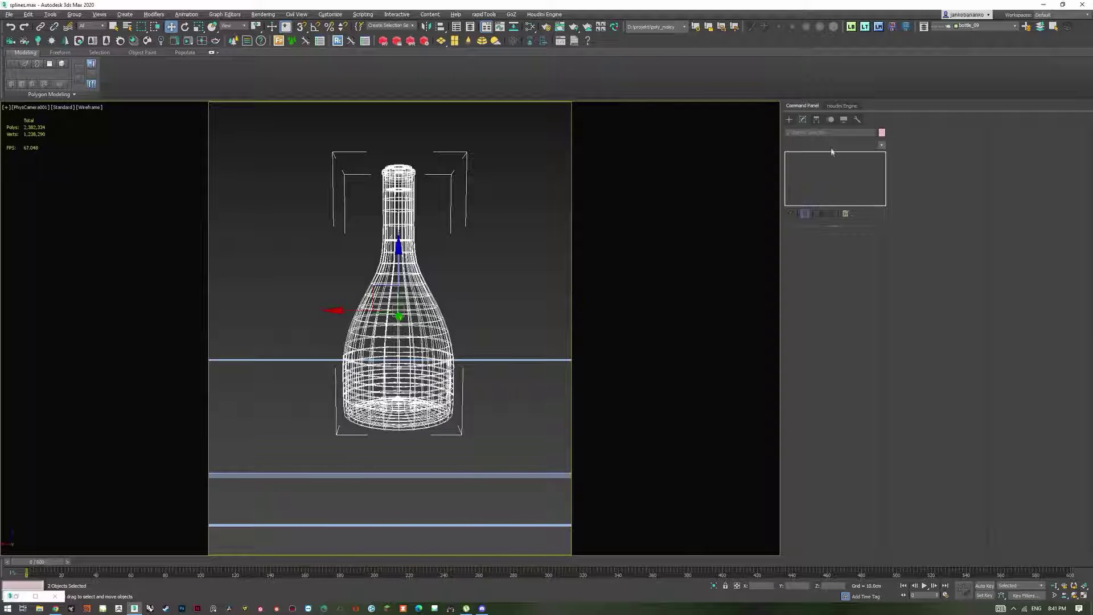
left_click(832, 148)
type("tu")
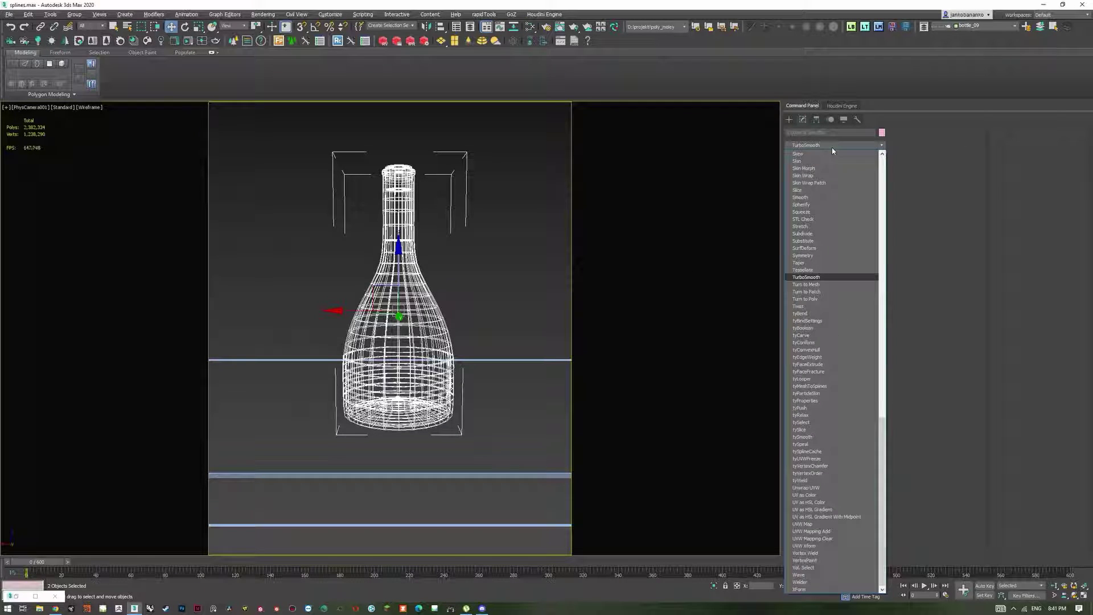
key("Return")
left_click(861, 247)
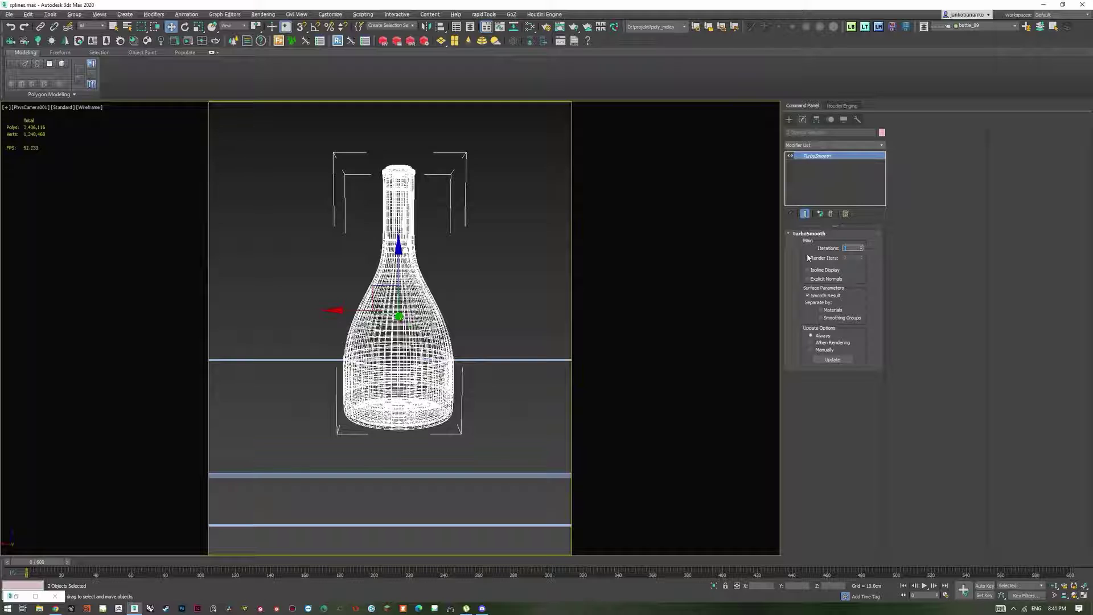
left_click(833, 259)
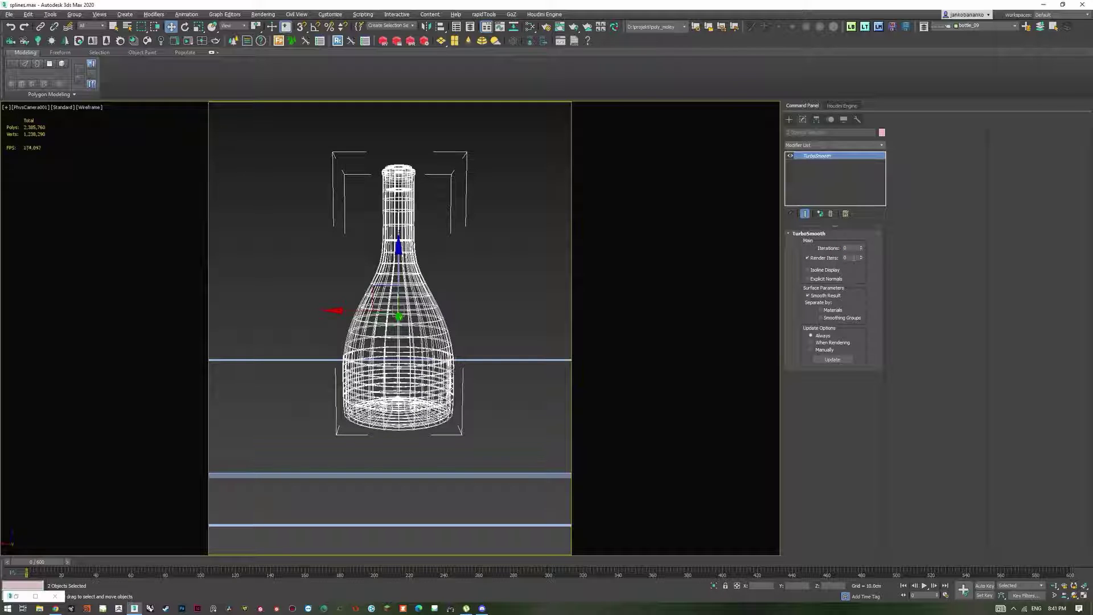
Step: Show the bottle shaded without edges, start a Corona interactive render of the camera view, and move the render window over the viewport
left_click(484, 233)
key("F3")
key("F4")
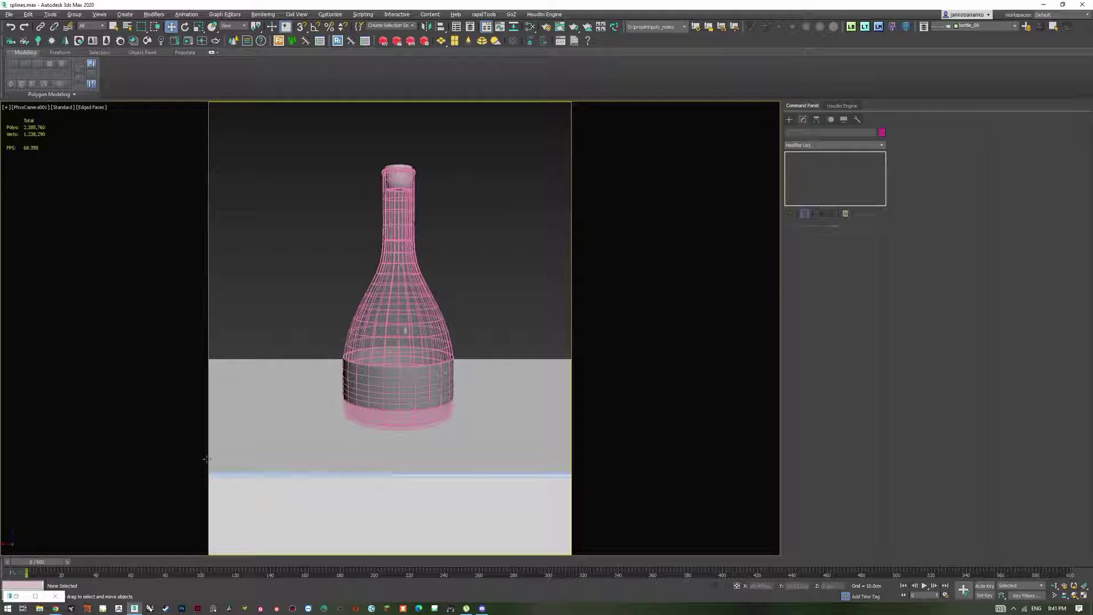
key("F4")
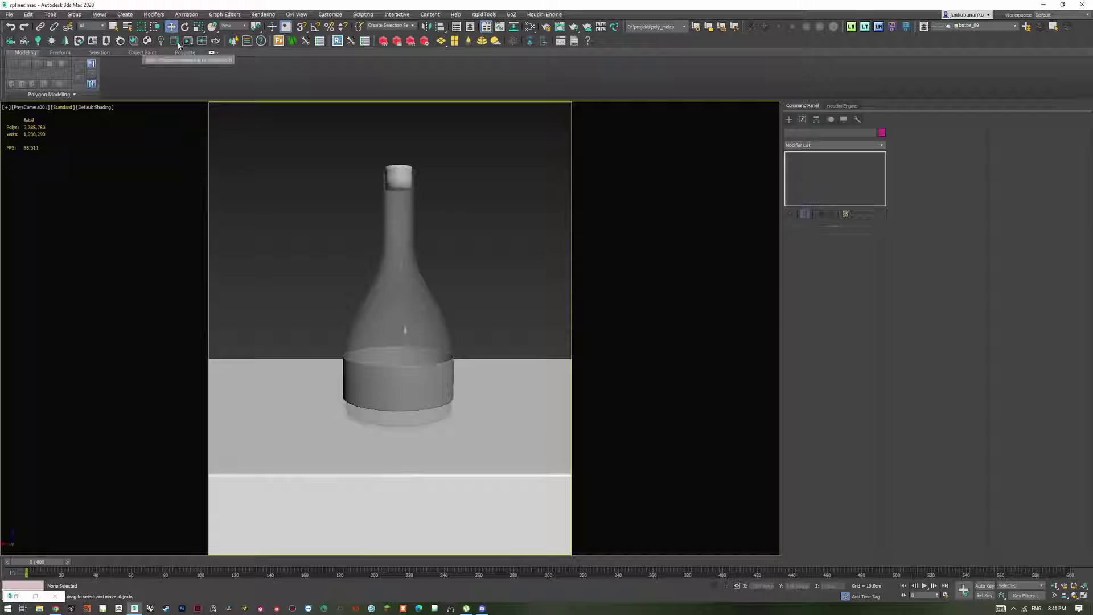
key("shift+q")
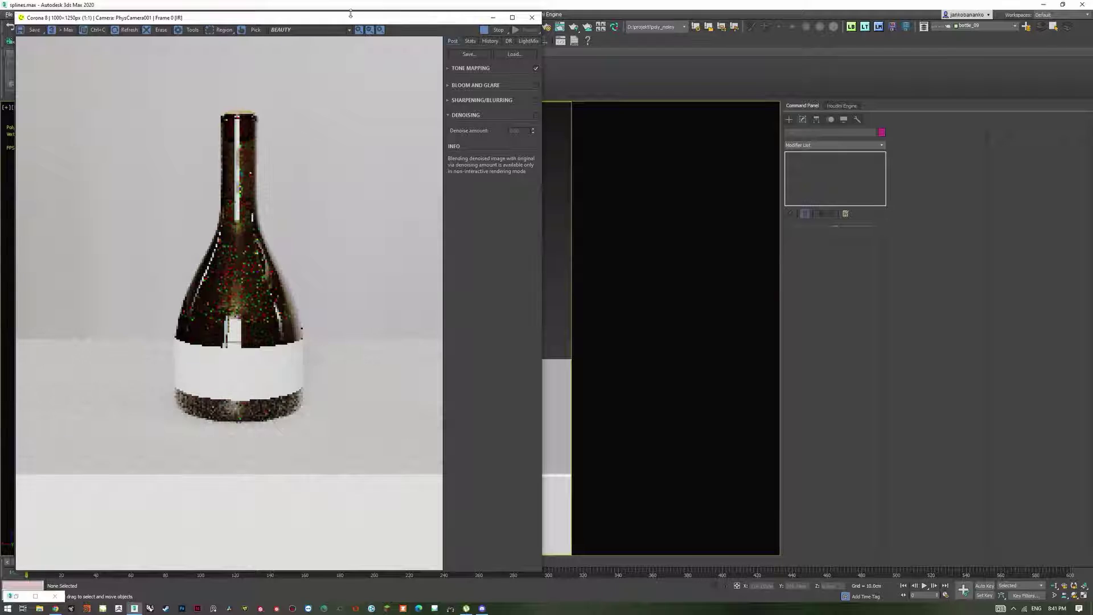
left_click_drag(347, 17, 587, 27)
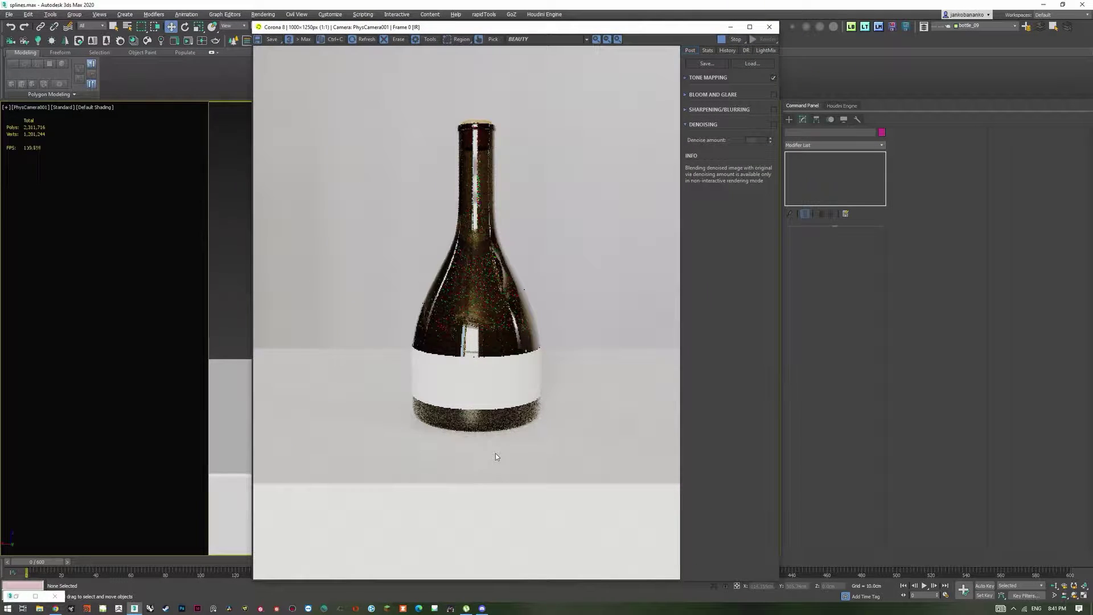
Step: Examine the bottle's neck, glass and label up close in the Corona interactive render, and minimize the render window
scroll(459, 123, "up", 4)
scroll(453, 201, "down", 4)
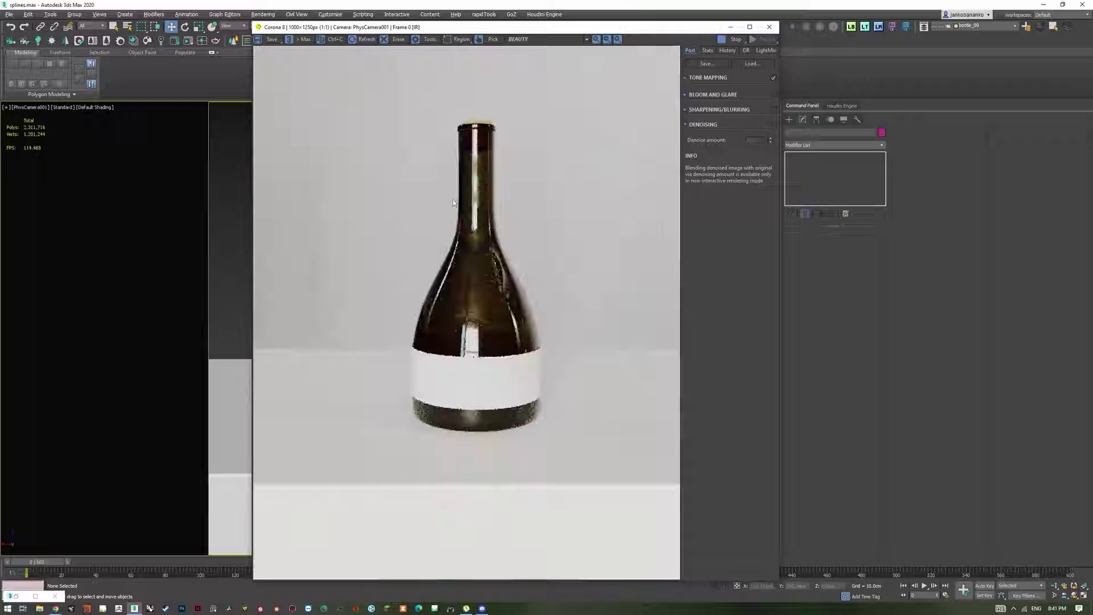
scroll(474, 407, "up", 4)
scroll(489, 408, "down", 1)
scroll(489, 408, "down", 5)
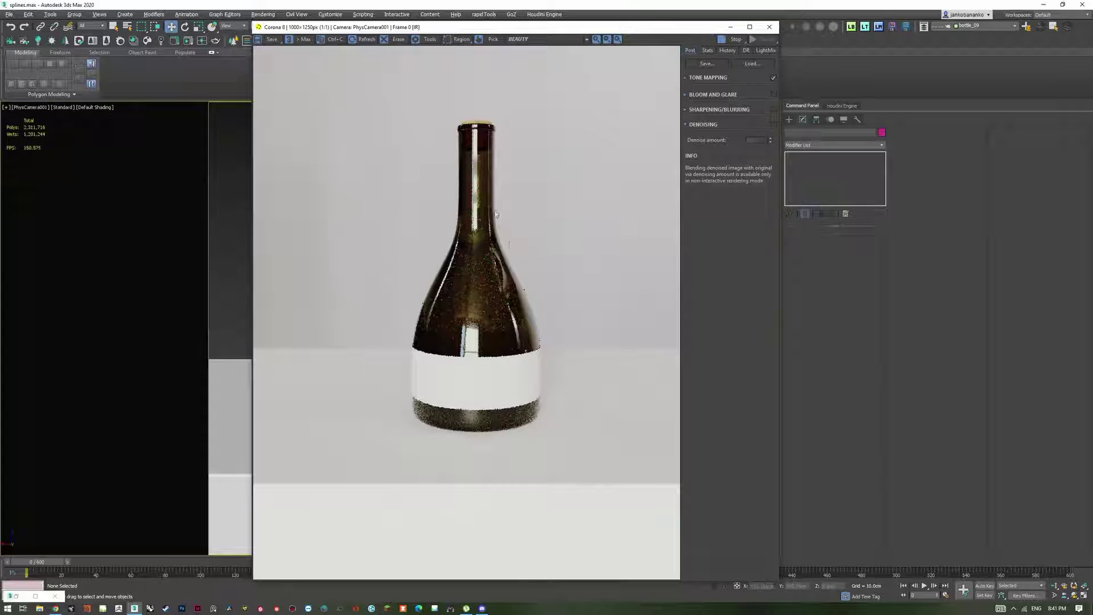
scroll(475, 214, "up", 5)
scroll(473, 222, "down", 4)
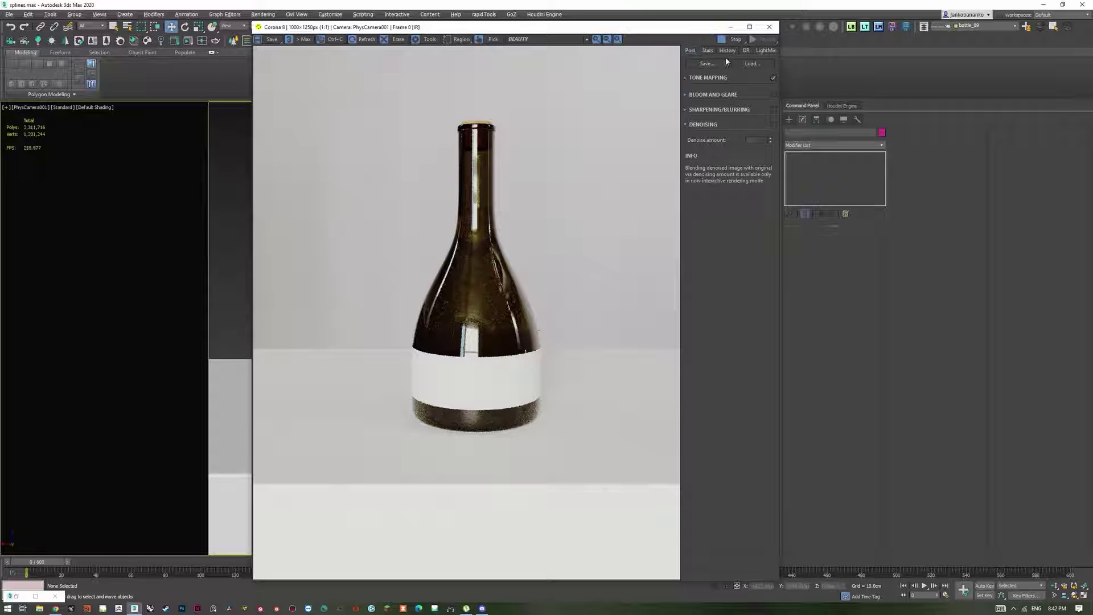
left_click(731, 26)
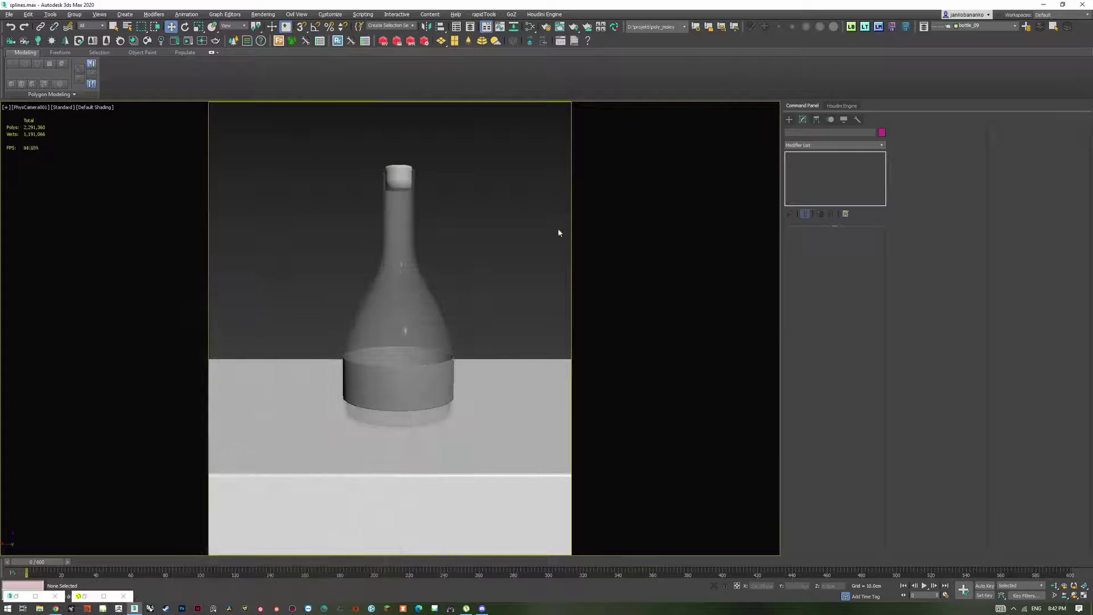
Step: Examine the wine bottle material's node network in the Slate Material Editor, collapsing the long CoronaPhysicalMtl node that feeds the label
left_click(449, 310)
key("m")
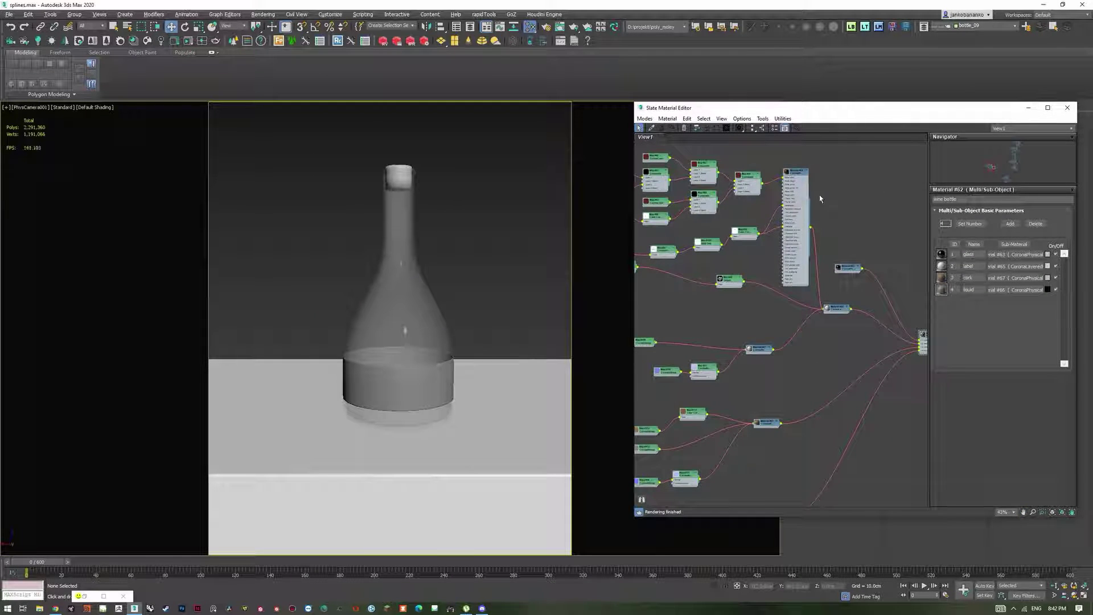
scroll(820, 198, "up", 5)
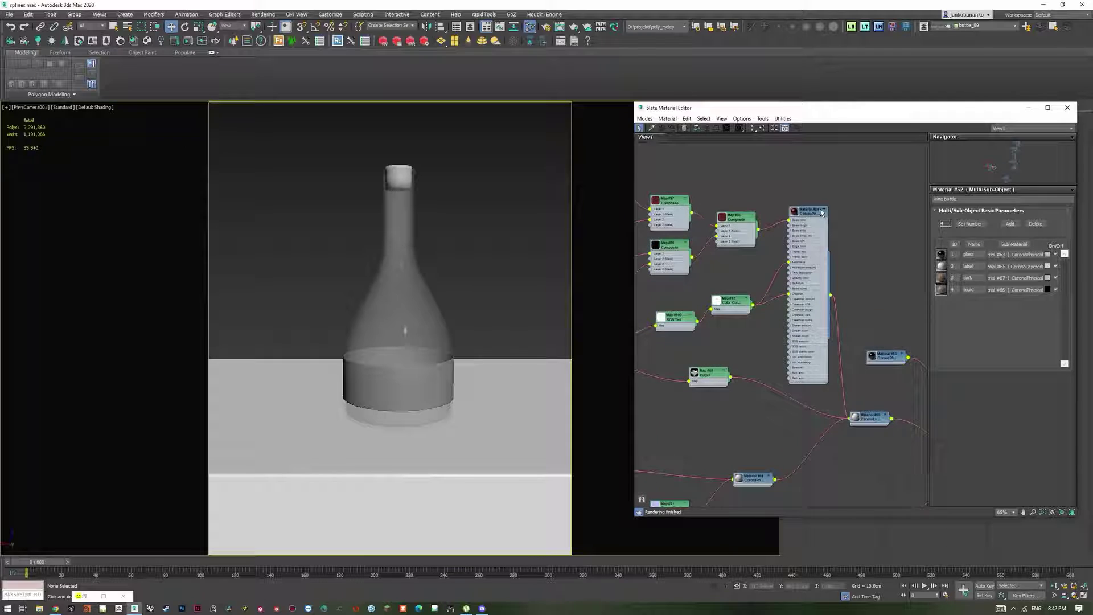
left_click(823, 212)
scroll(831, 228, "down", 5)
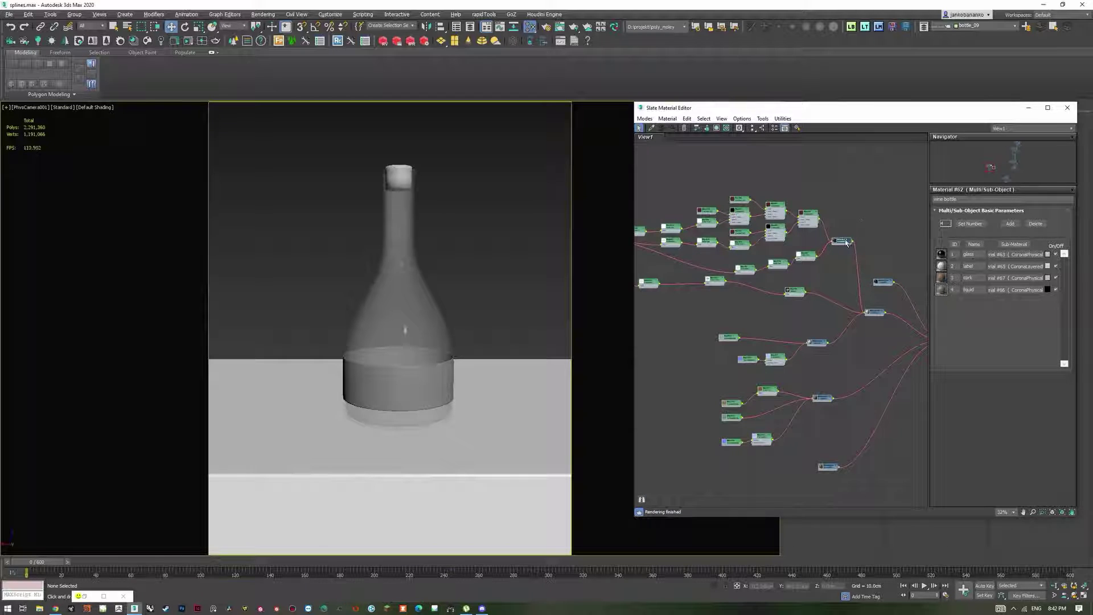
middle_click_drag(852, 206, 871, 182)
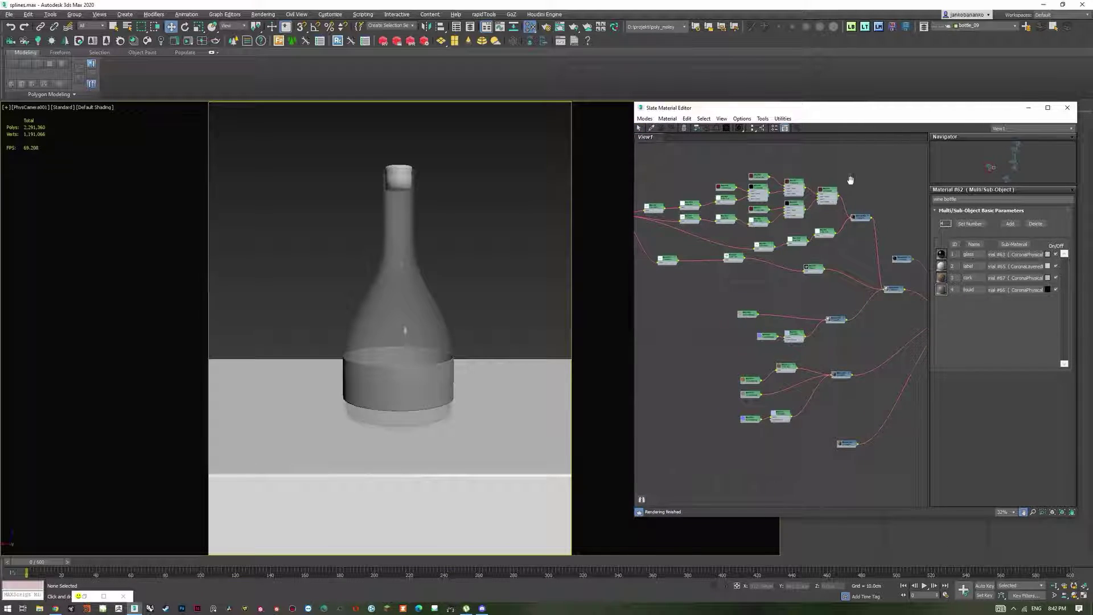
scroll(850, 181, "down", 2)
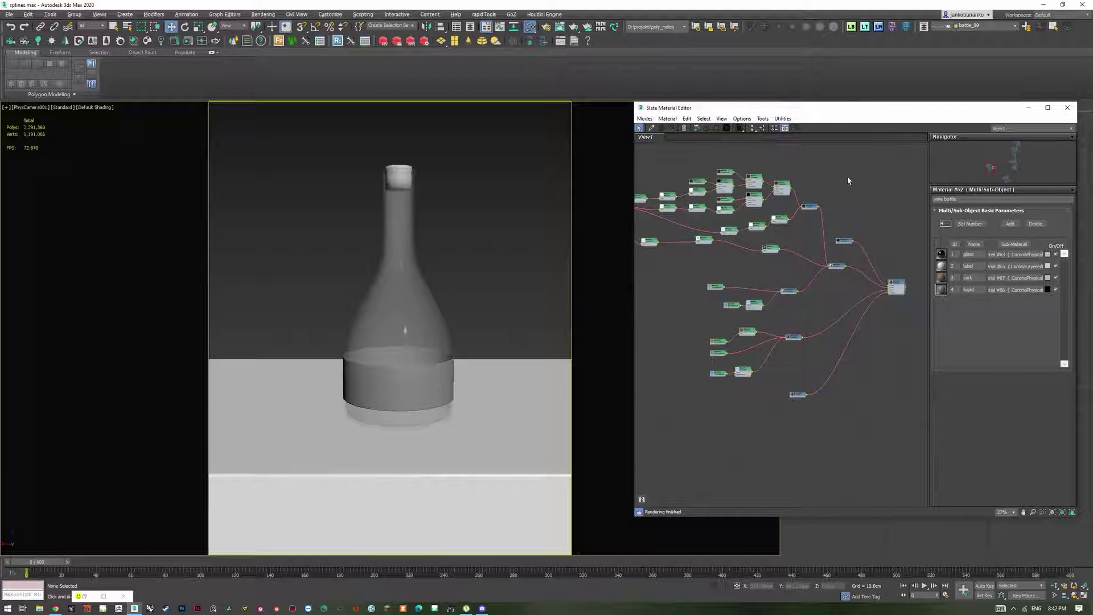
middle_click_drag(848, 182, 855, 176)
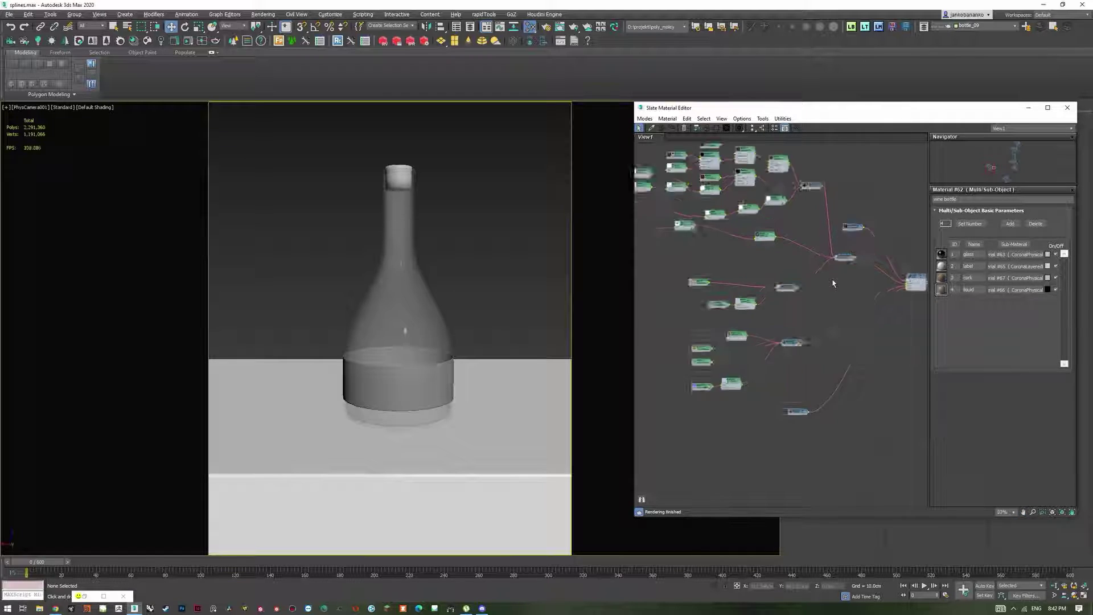
scroll(837, 285, "up", 6)
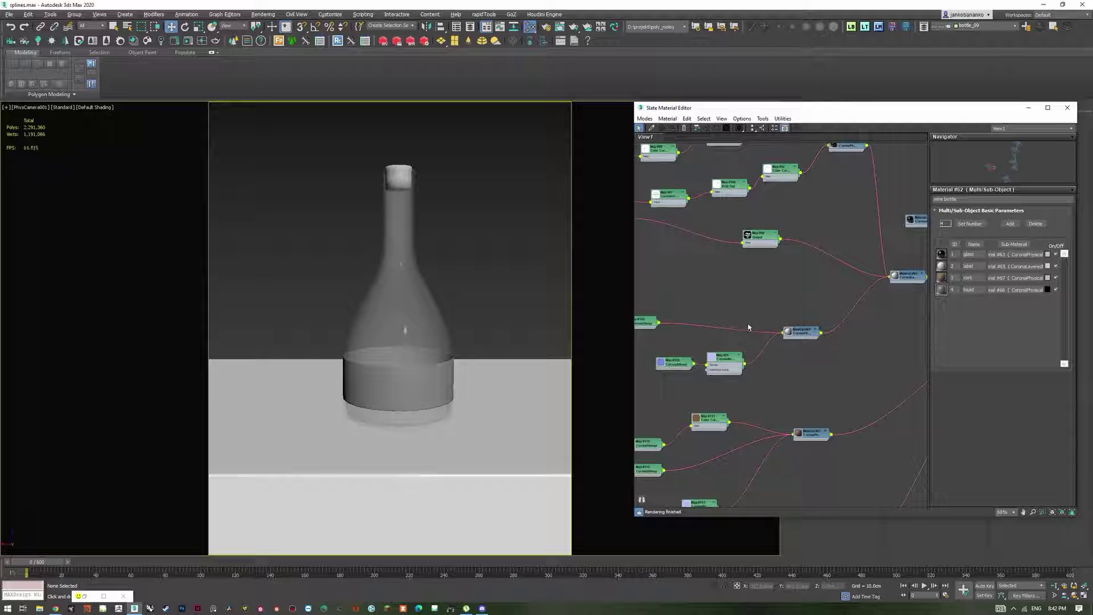
middle_click_drag(749, 327, 817, 296)
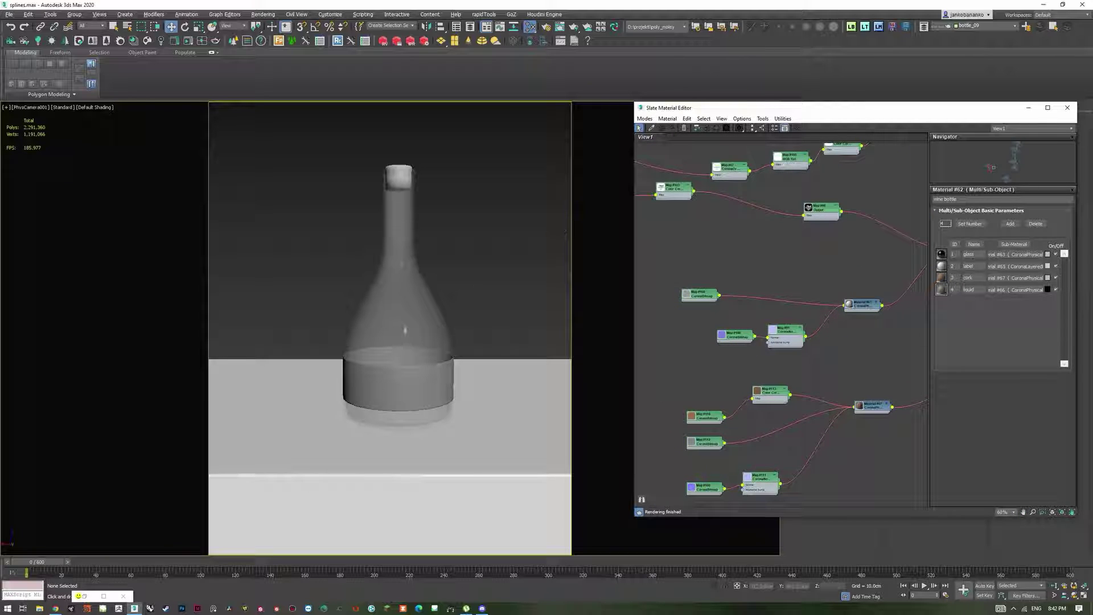
Step: Minimize the Slate Material Editor and remove the TurboSmooth modifier from the bottle and its liquid, with edged faces shown
left_click(431, 380)
key("F4")
key("F4")
key("F4")
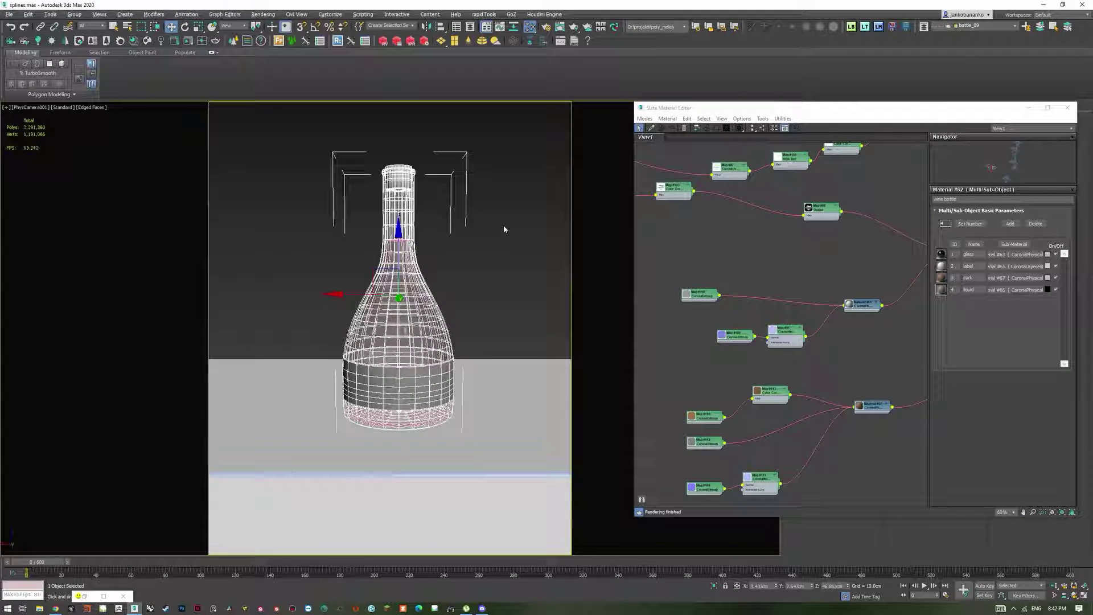
key("F4")
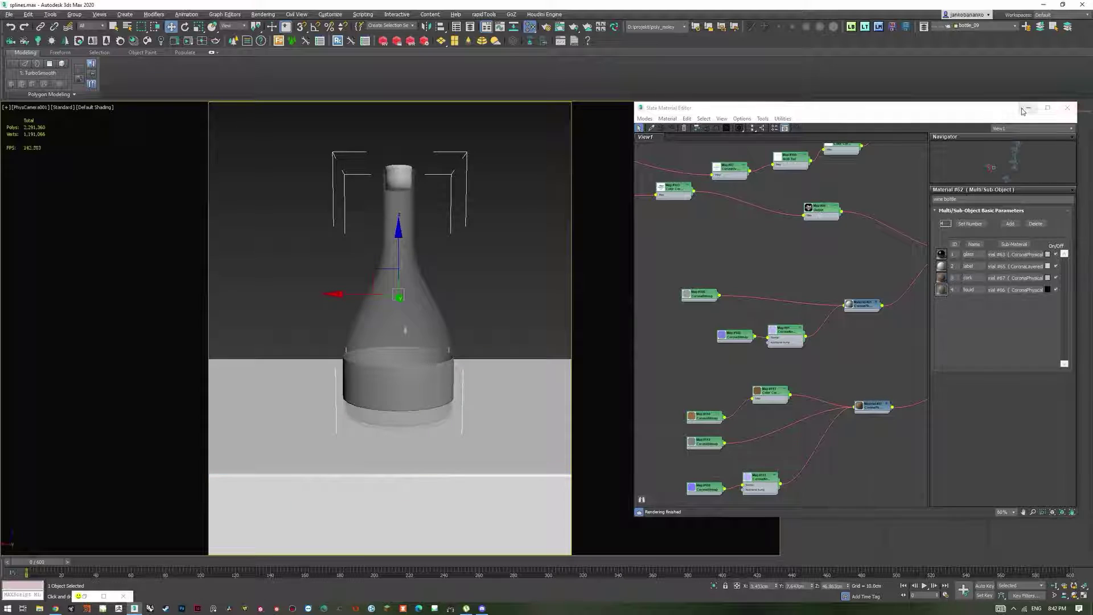
left_click(1029, 108)
key("F4")
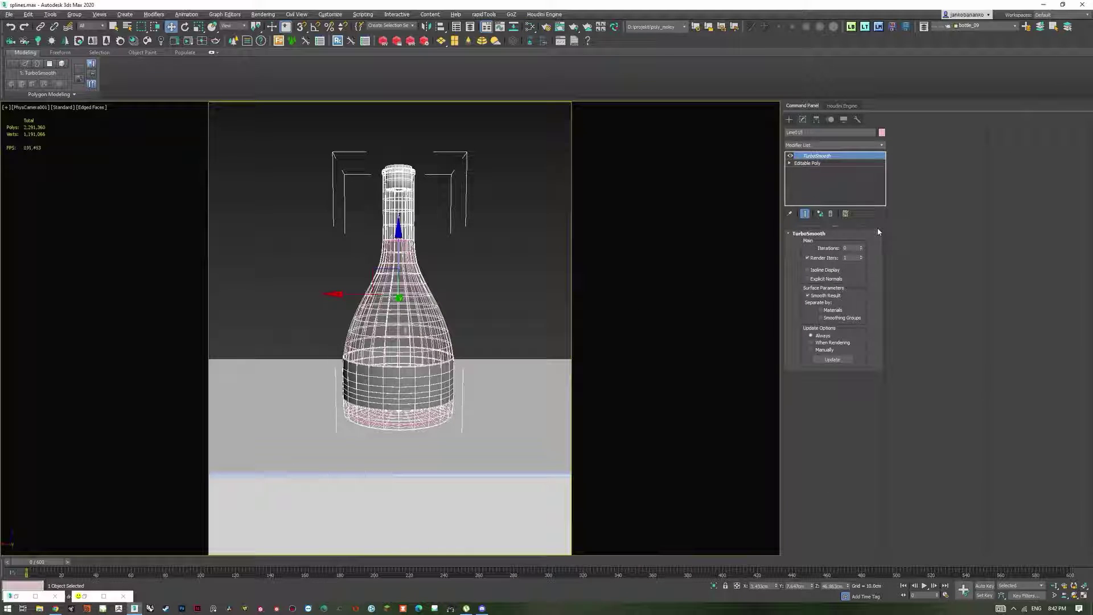
left_click(830, 213)
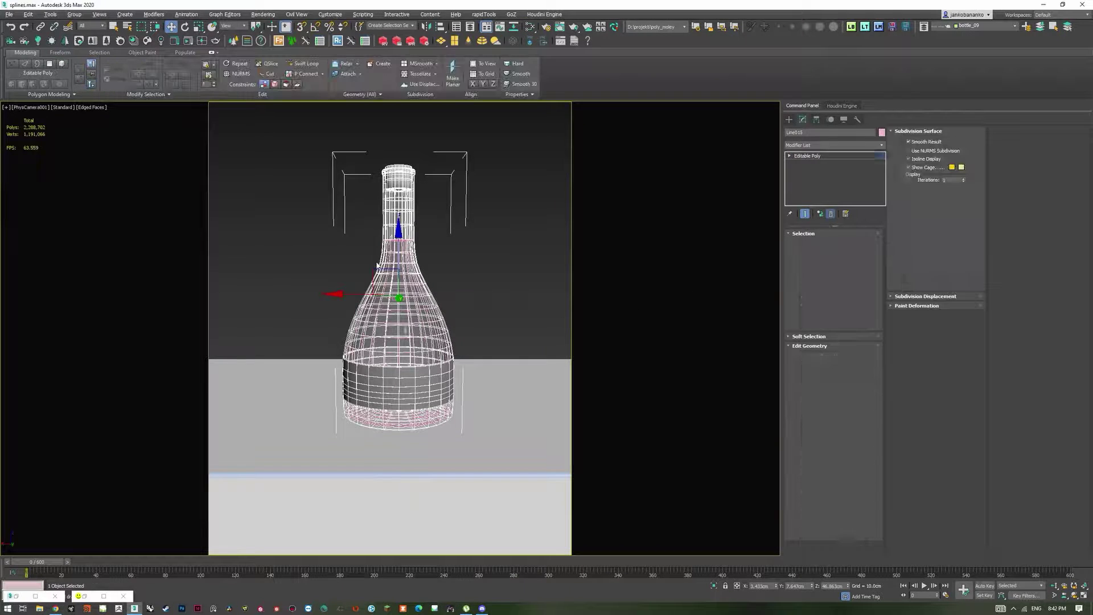
left_click_drag(366, 230, 361, 226)
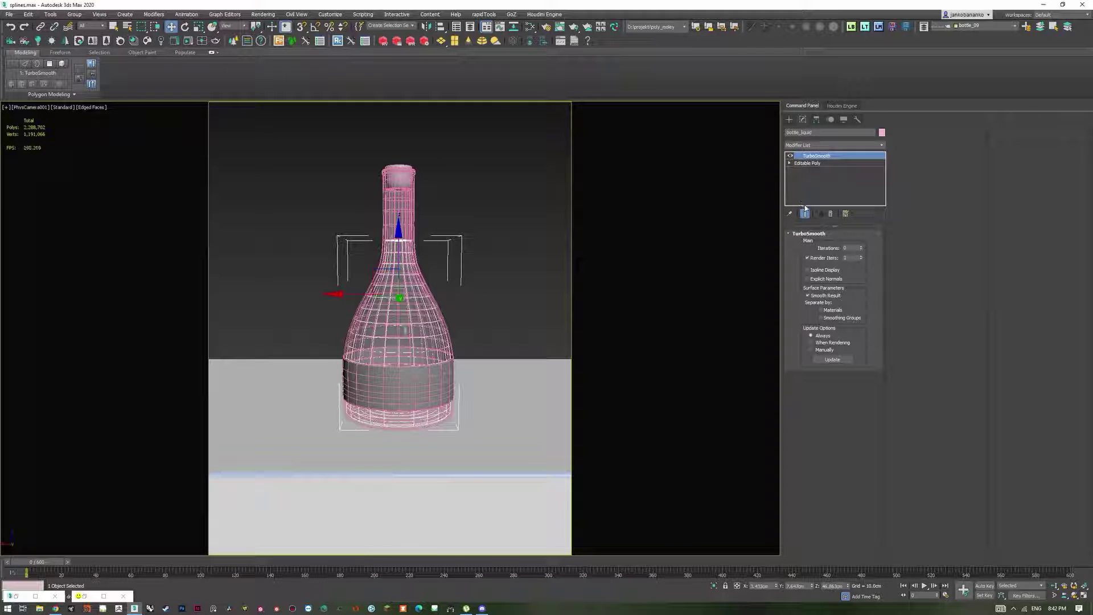
Step: Isolate the bottle and frame it in a maximized Orthographic view
left_click(388, 179)
key("alt+q")
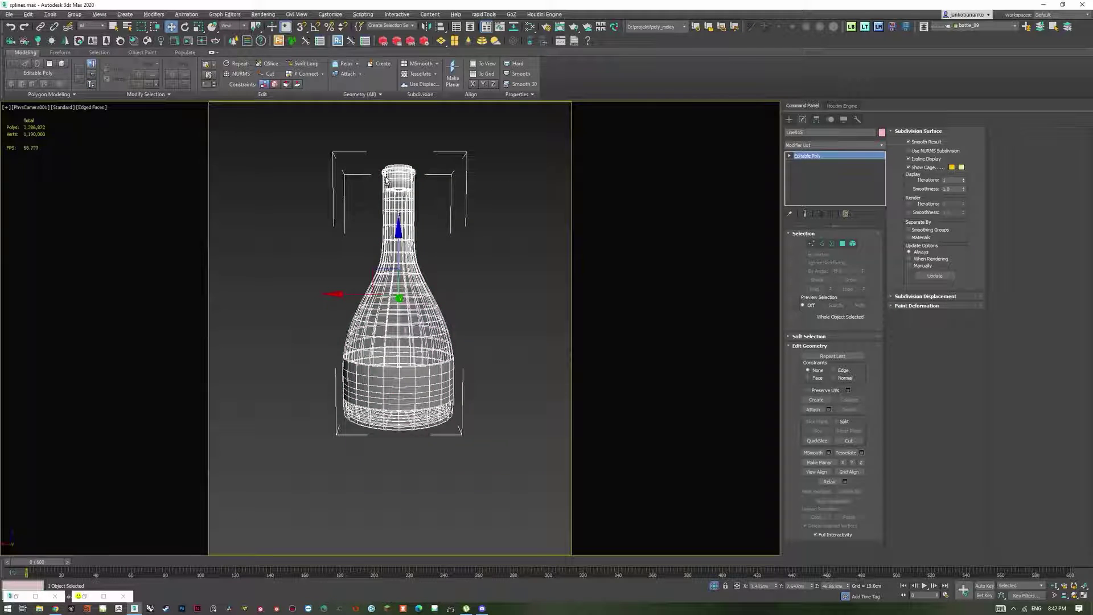
key("alt+w")
left_click(208, 400)
key("z")
key("alt+w")
scroll(251, 381, "down", 3)
middle_click_drag(268, 367, 356, 284)
middle_click_drag(356, 284, 356, 298, "alt")
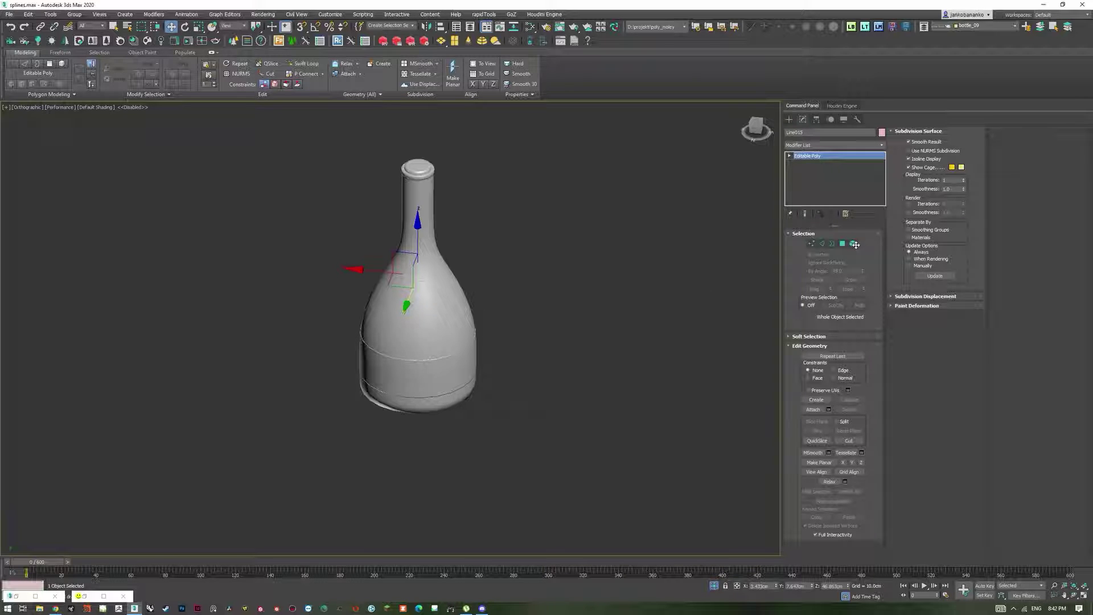
Step: Select the bottle's label band as an element and detach it as a separate object
key("F4")
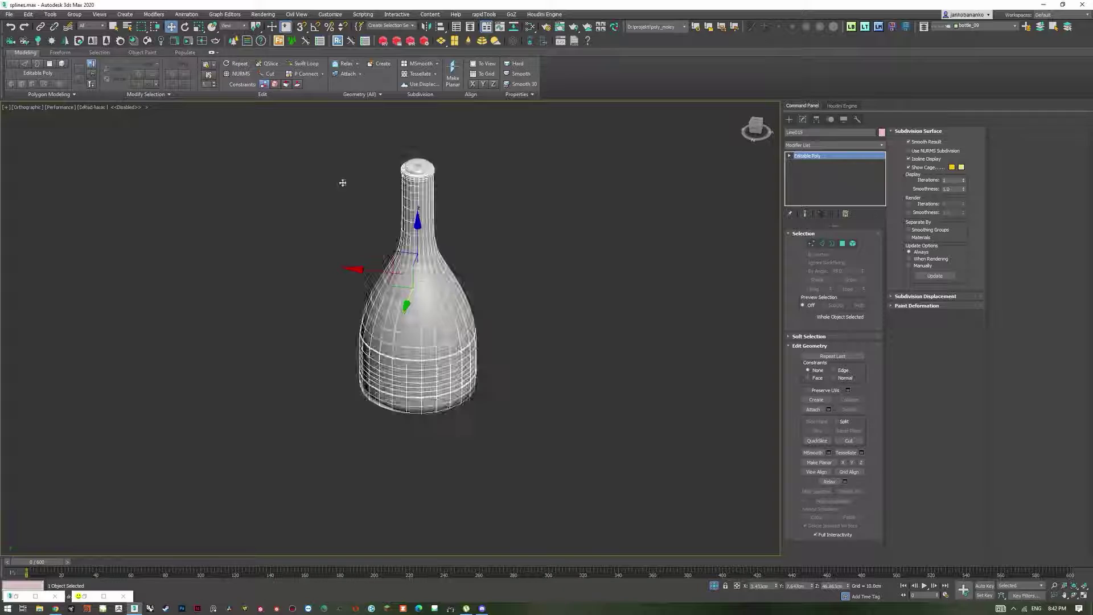
key("F4")
scroll(344, 181, "up", 4)
scroll(344, 181, "down", 2)
left_click(854, 245)
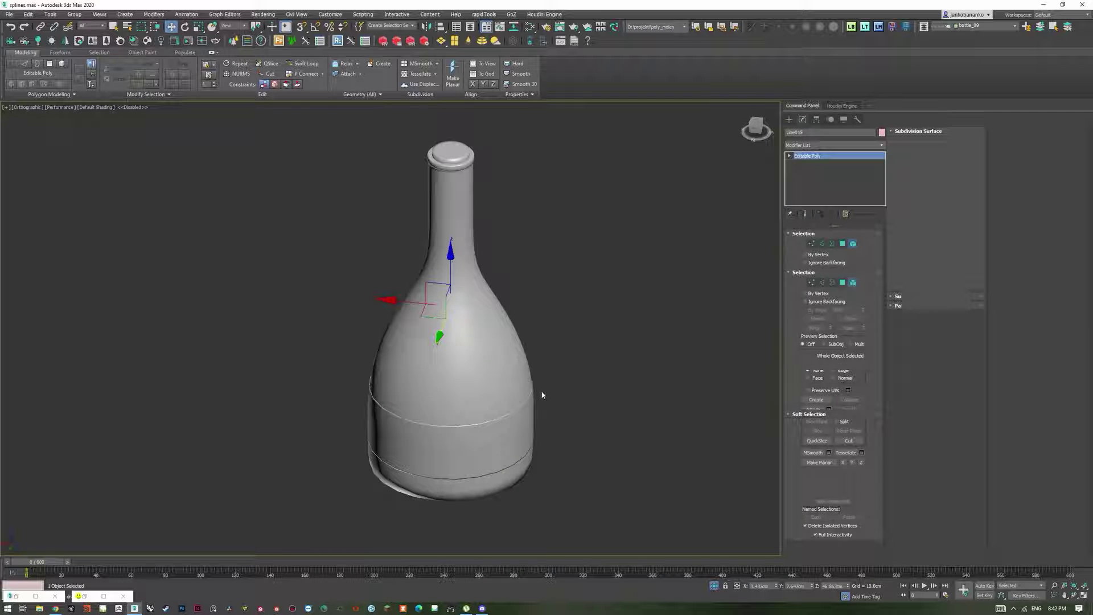
left_click(514, 428)
left_click(961, 194)
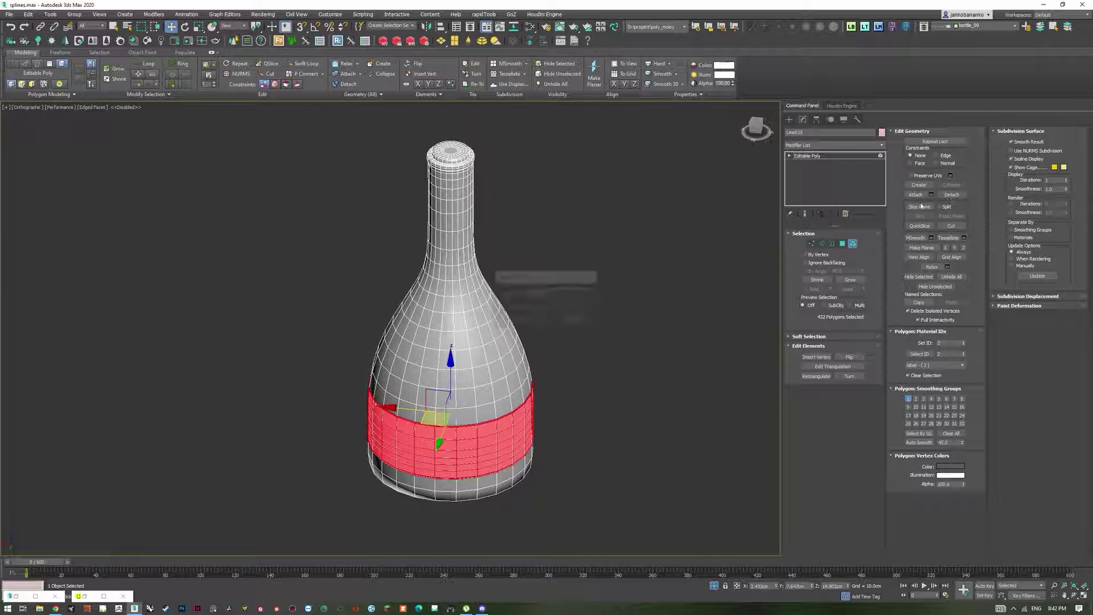
key("Return")
key("5")
Step: Isolate the detached label band and view it at an angle from above
left_click(498, 424)
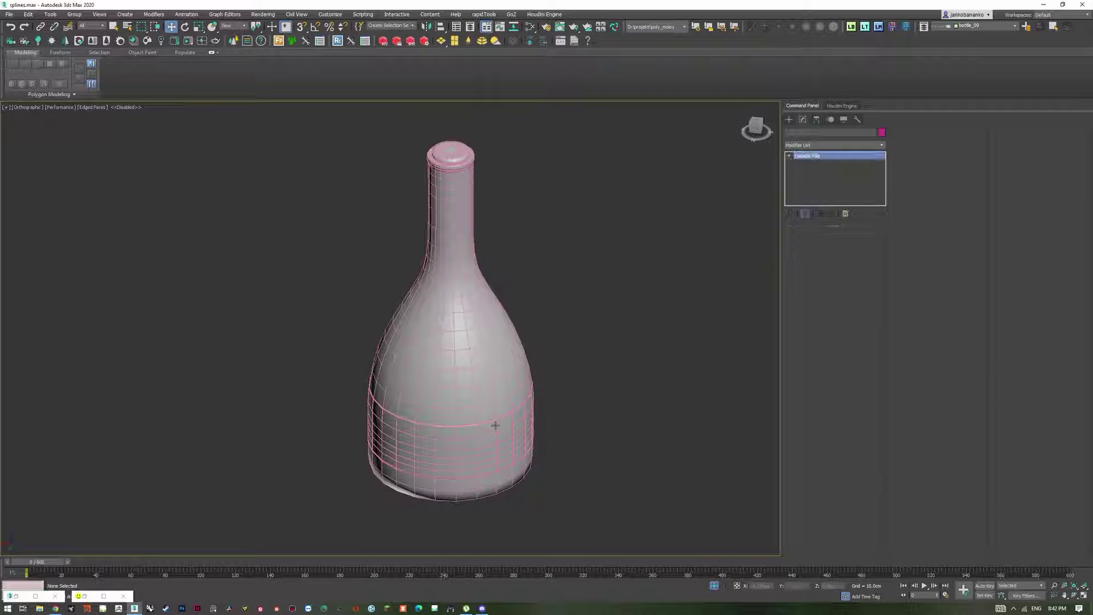
key("alt+q")
key("alt+q")
scroll(544, 314, "down", 3)
mouse_move(545, 290)
middle_mouse_down("alt")
mouse_move(562, 307)
mouse_move(566, 261)
middle_mouse_up("alt")
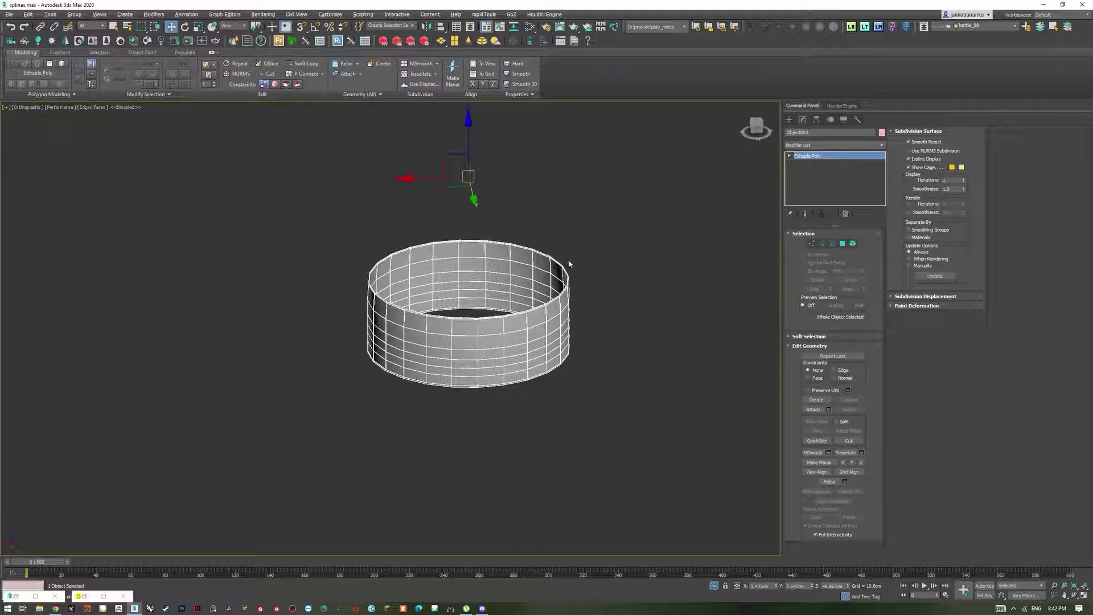
Step: Show the label band without edges in Standard viewport quality, with the Slate Material Editor open
key("F4")
key("m")
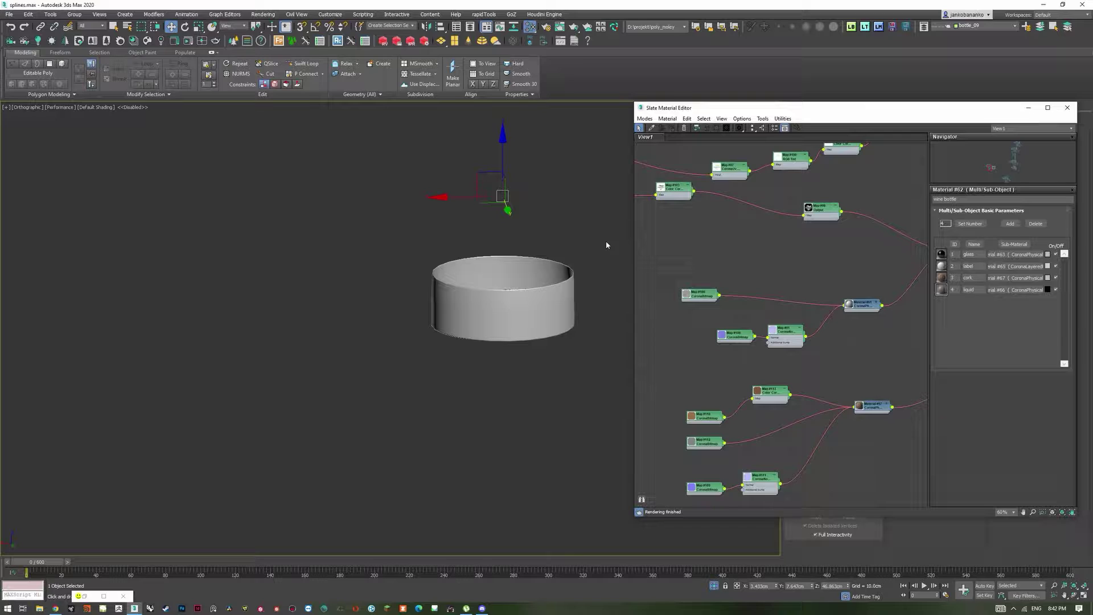
middle_click_drag(800, 257, 807, 264)
left_click(95, 107)
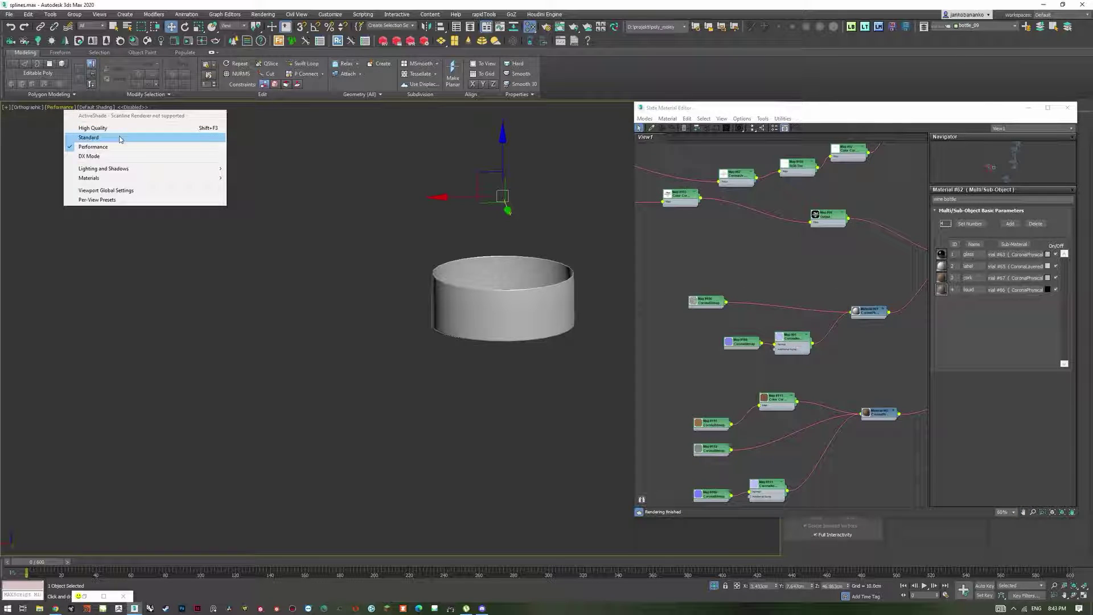
left_click(86, 137)
middle_click_drag(463, 238, 439, 248)
Step: Show the Map #102 label bitmap in the viewport on Material #64 and toggle its display on the CoronaLayeredMtl material
scroll(719, 316, "down", 4)
middle_click_drag(712, 277, 862, 324)
scroll(684, 234, "up", 8)
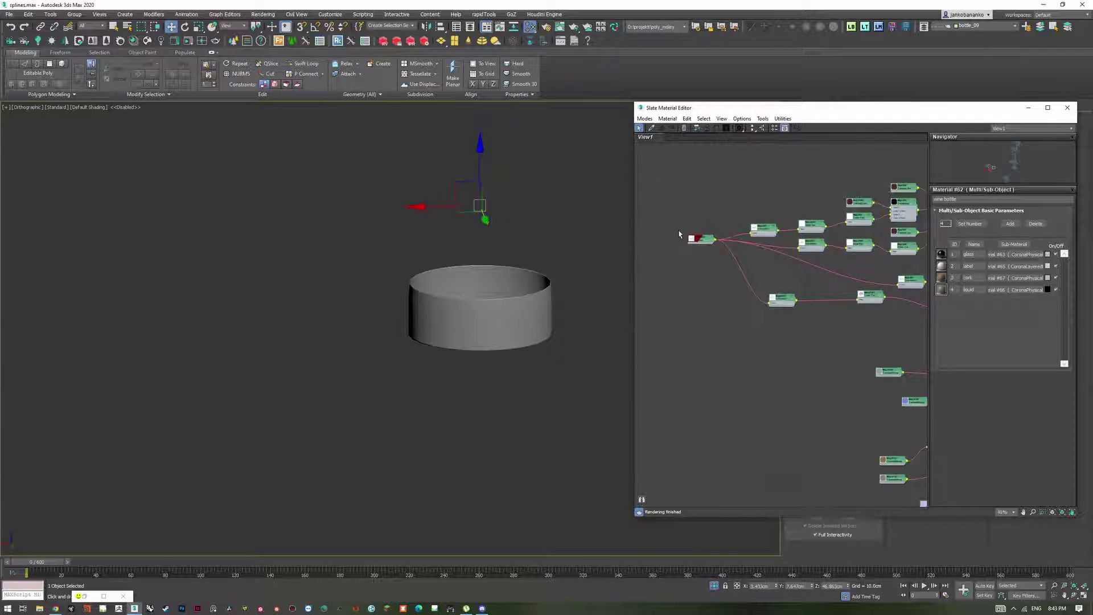
left_click_drag(713, 243, 694, 280)
left_click(718, 130)
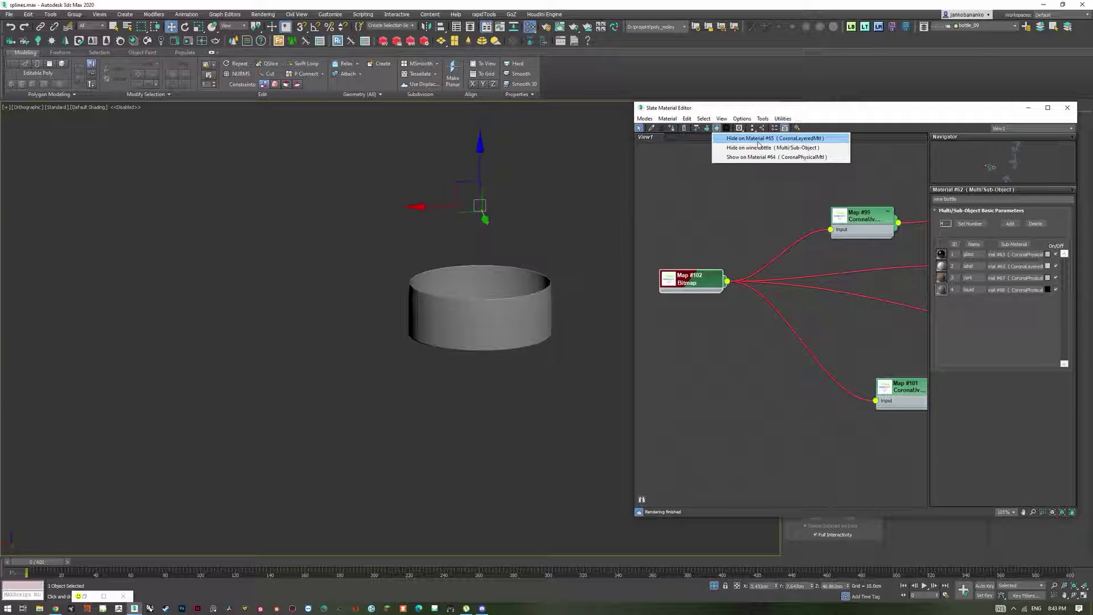
left_click(756, 157)
left_click(718, 130)
left_click(763, 140)
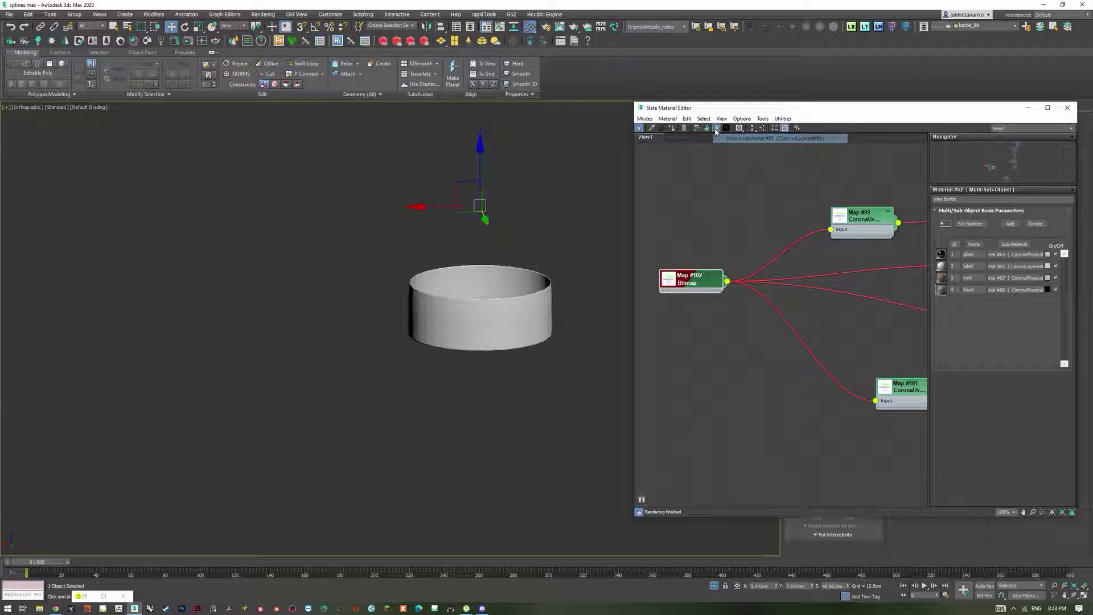
left_click(718, 129)
left_click(771, 140)
Step: Check the Map Channel in the Map #102 label bitmap's parameters, and minimize the Slate Material Editor
scroll(494, 237, "down", 2)
mouse_move(493, 239)
middle_mouse_down("alt")
mouse_move(472, 307)
mouse_move(480, 253)
middle_mouse_up("alt")
scroll(471, 307, "up", 3)
double_click(699, 285)
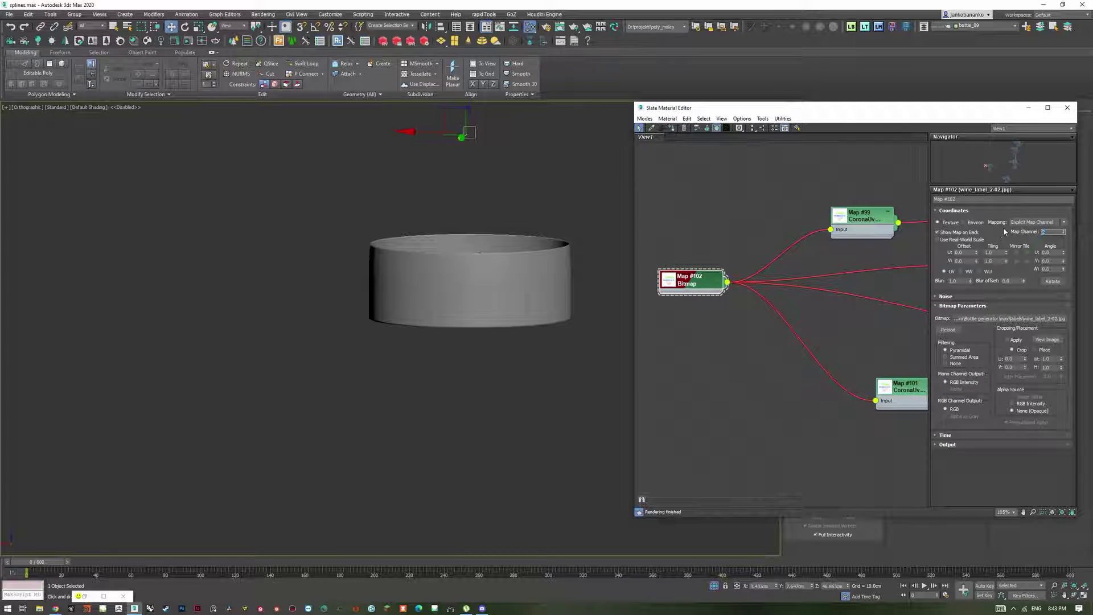
left_click(1028, 111)
middle_click_drag(468, 234, 476, 322)
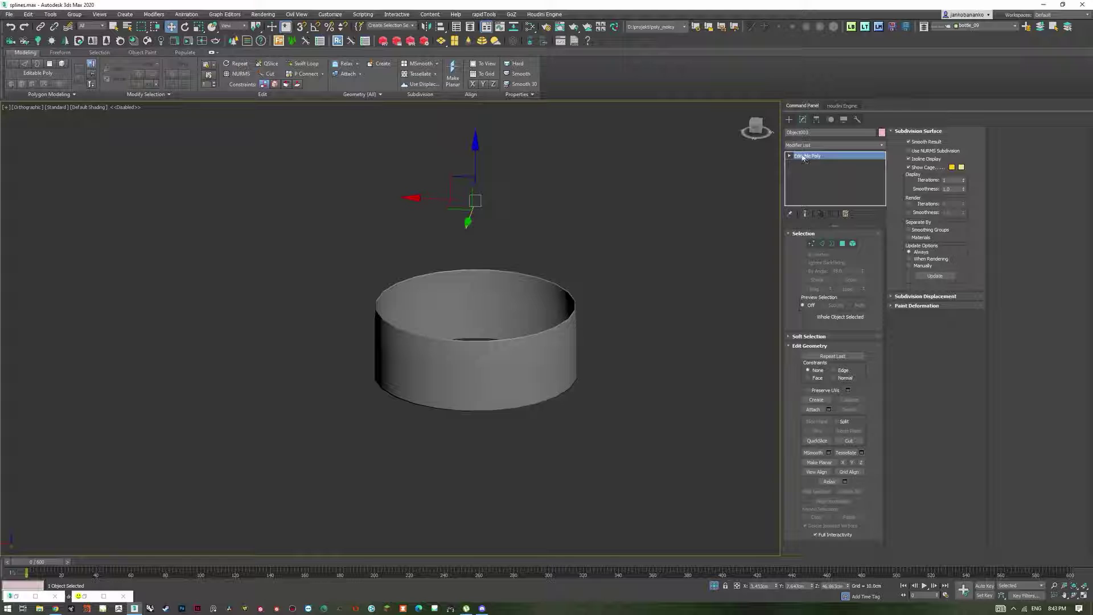
Step: Apply an Unwrap UVW modifier to the detached label band
left_click(806, 146)
key("u")
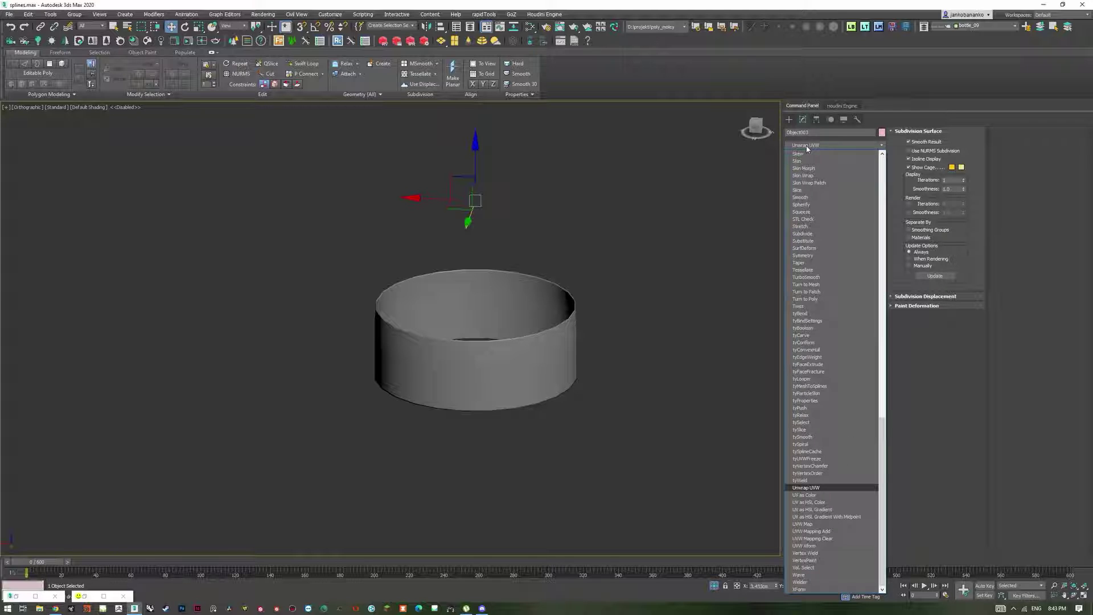
key("Return")
mouse_move(630, 222)
middle_mouse_down("alt")
mouse_move(627, 251)
mouse_move(648, 232)
mouse_move(732, 205)
mouse_move(630, 232)
middle_mouse_up("alt")
left_click(826, 156)
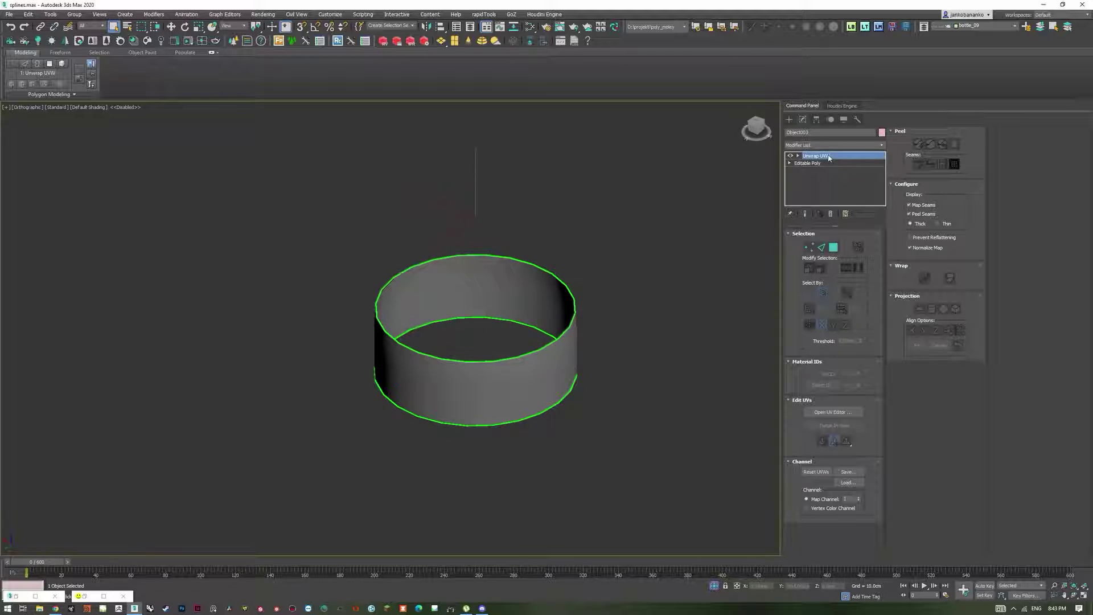
Step: Duplicate the label band's Unwrap UVW modifier and set the copy's Map Channel to 2, moving the current UVs to it
right_click(829, 158)
left_click(849, 193)
right_click(829, 158)
left_click(852, 200)
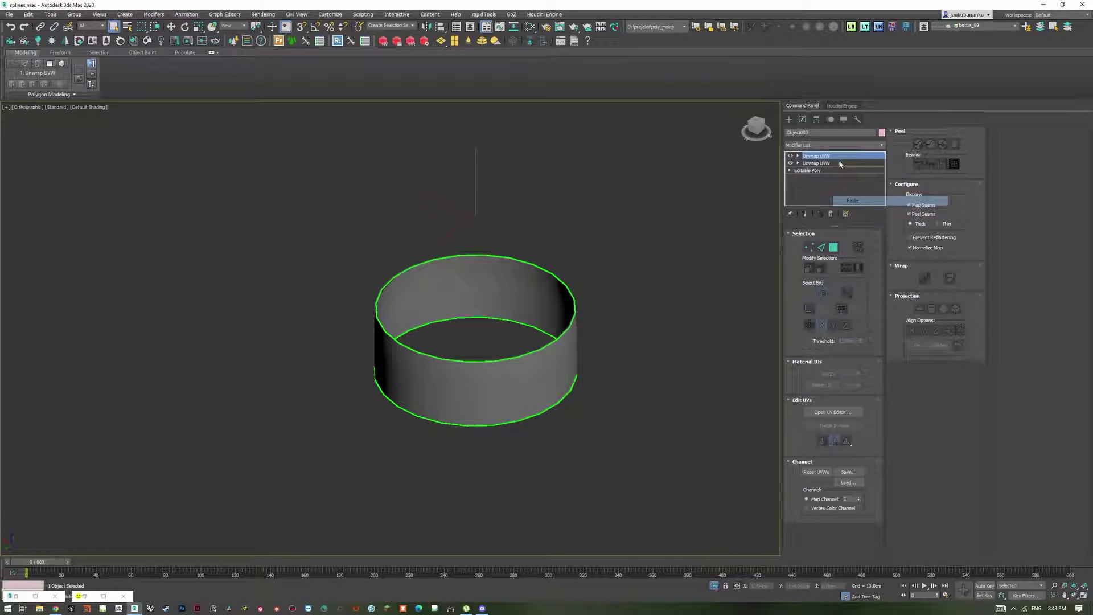
left_click(860, 499)
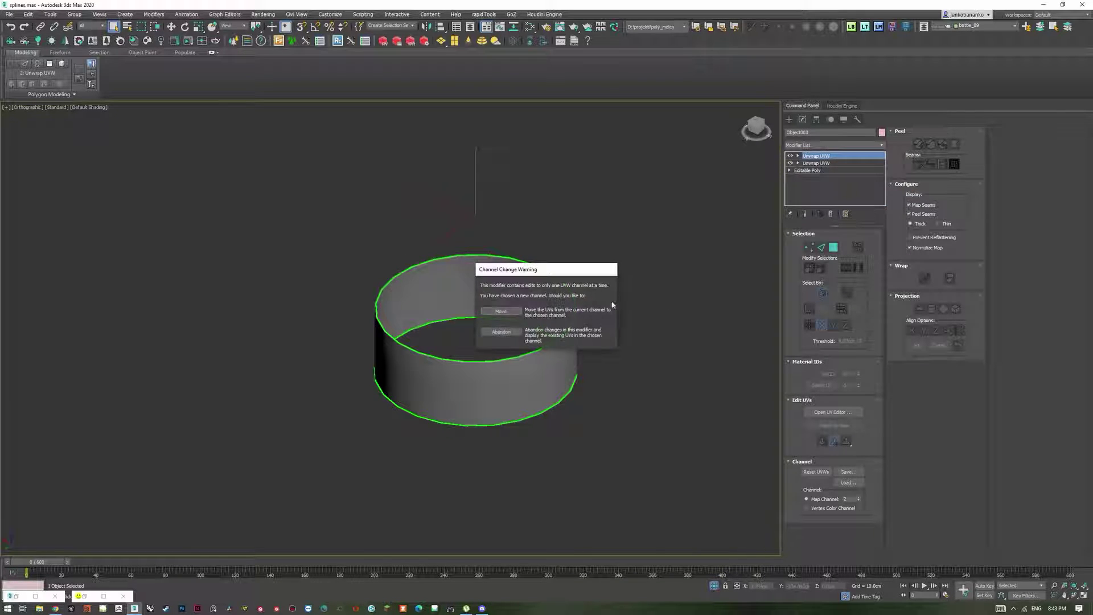
left_click(508, 312)
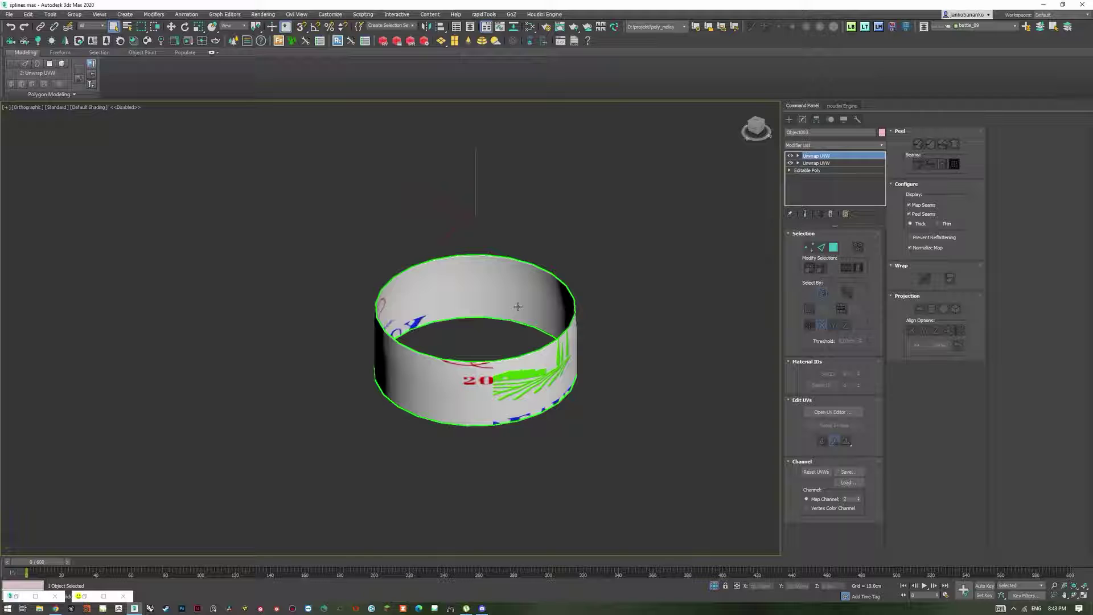
Step: Enter polygon selection on the upper Unwrap UVW modifier
left_click(824, 163)
left_click(828, 156)
left_click(832, 248)
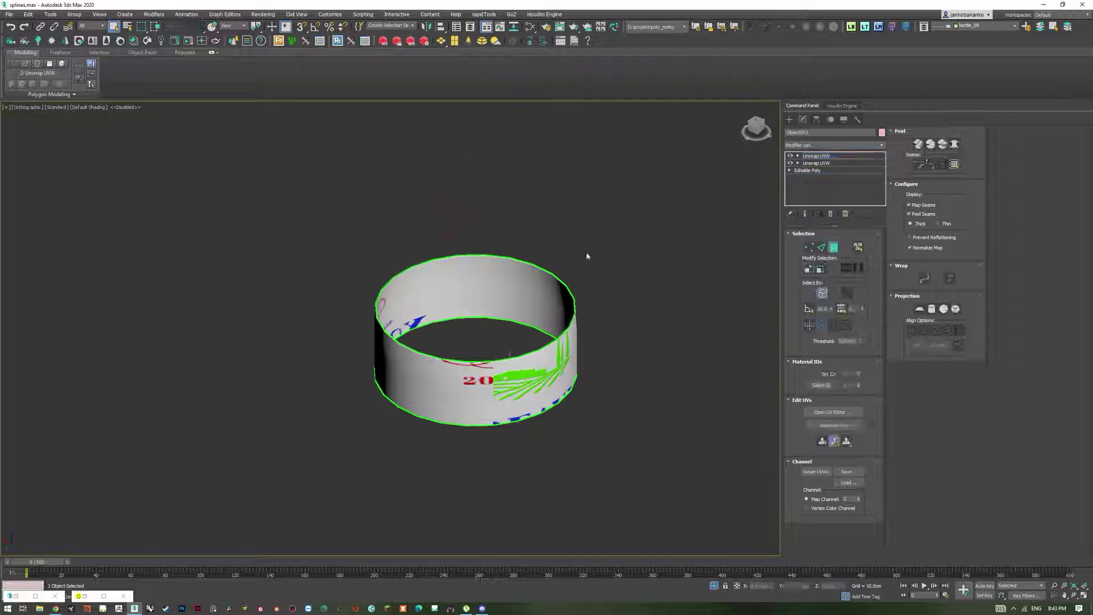
scroll(637, 232, "down", 3)
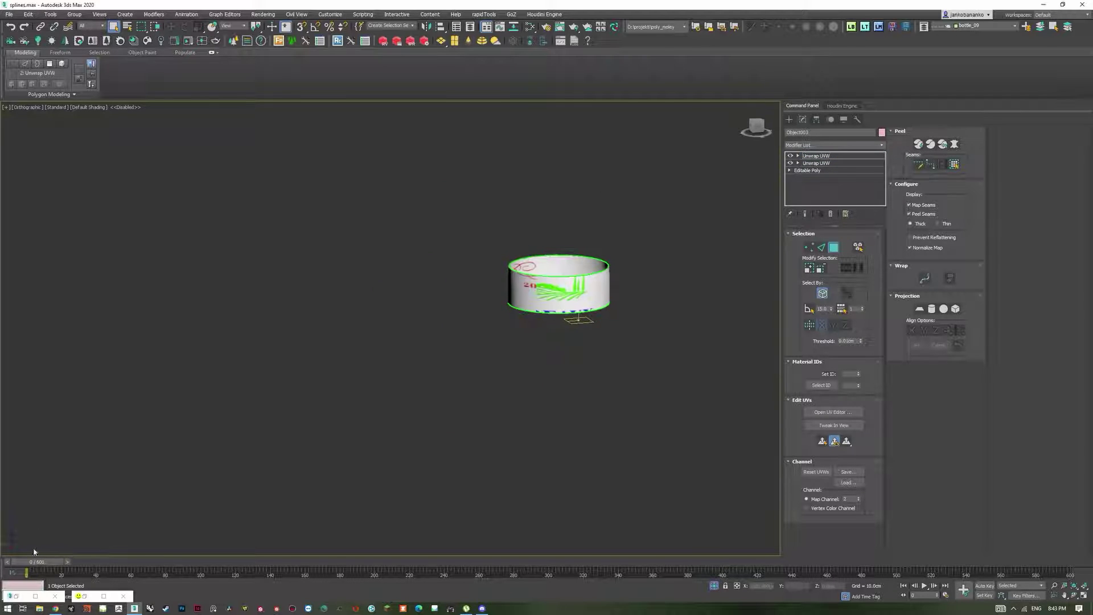
Step: Enlarge the Map #102 bitmap preview in the Slate Material Editor to inspect the label layout, and minimize the editor
key("m")
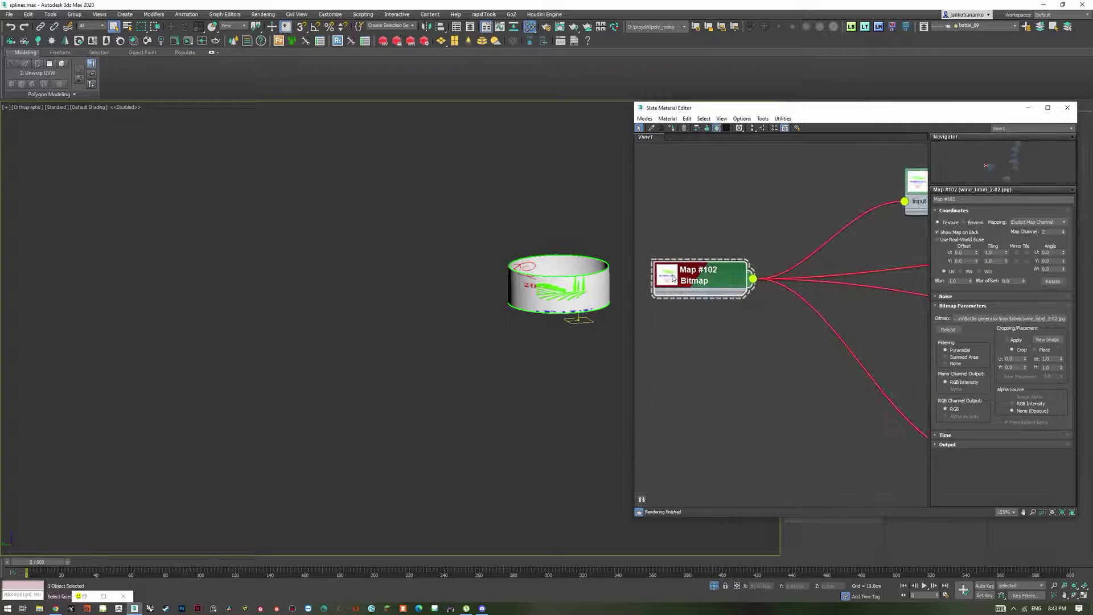
double_click(673, 277)
left_click_drag(749, 388, 863, 490)
scroll(828, 339, "down", 2)
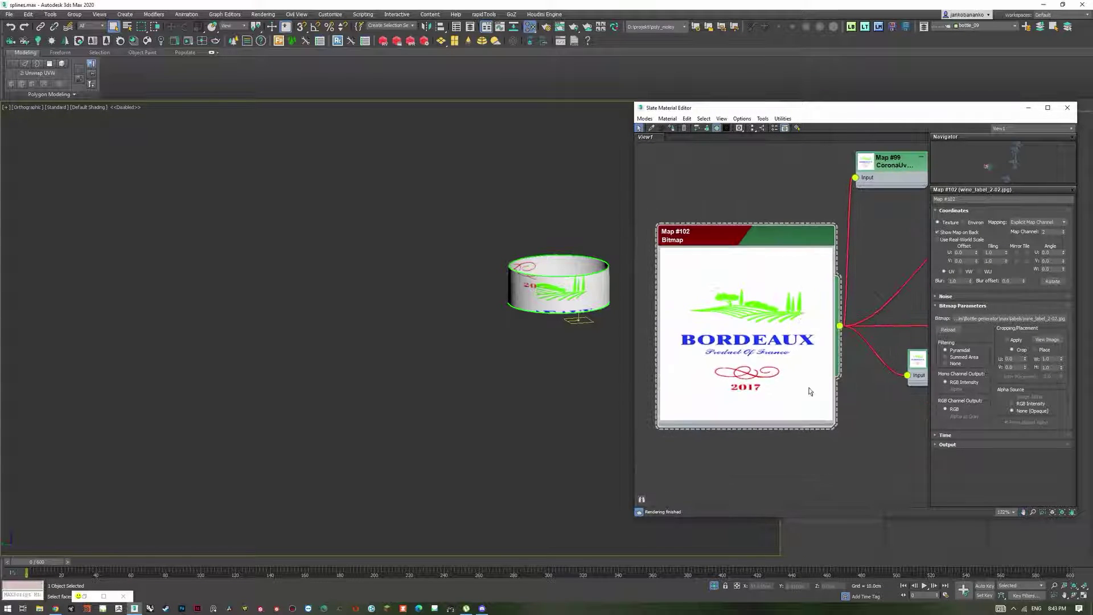
double_click(831, 427)
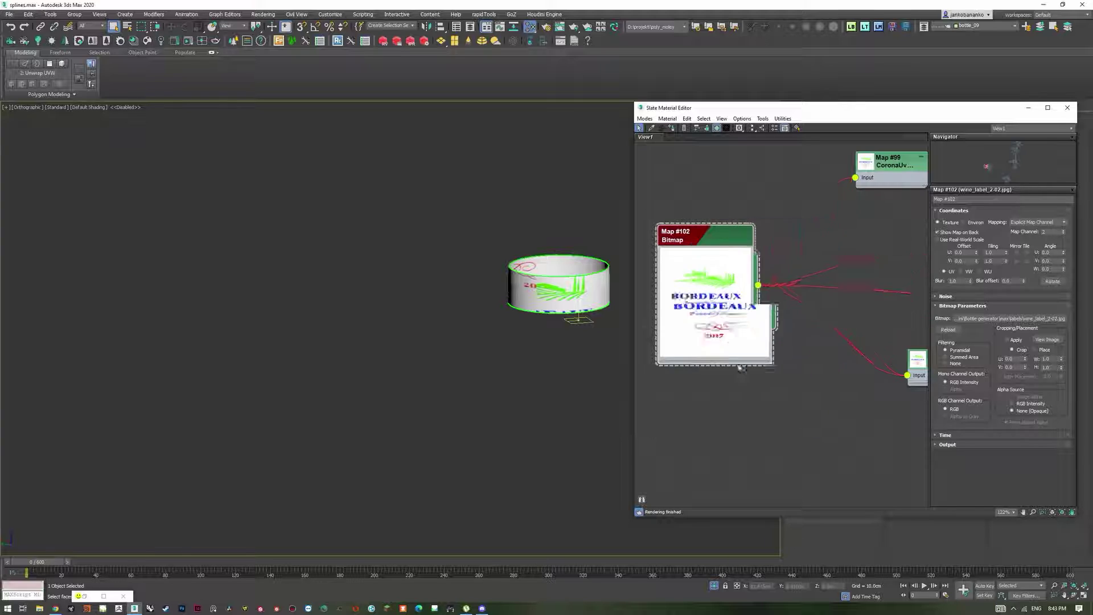
left_click(1030, 112)
Step: Show the label band through the PhysCamera001 view, shaded without edges
middle_click_drag(609, 203, 545, 246)
middle_click_drag(564, 250, 585, 268, "alt")
middle_click_drag(683, 269, 700, 279, "alt")
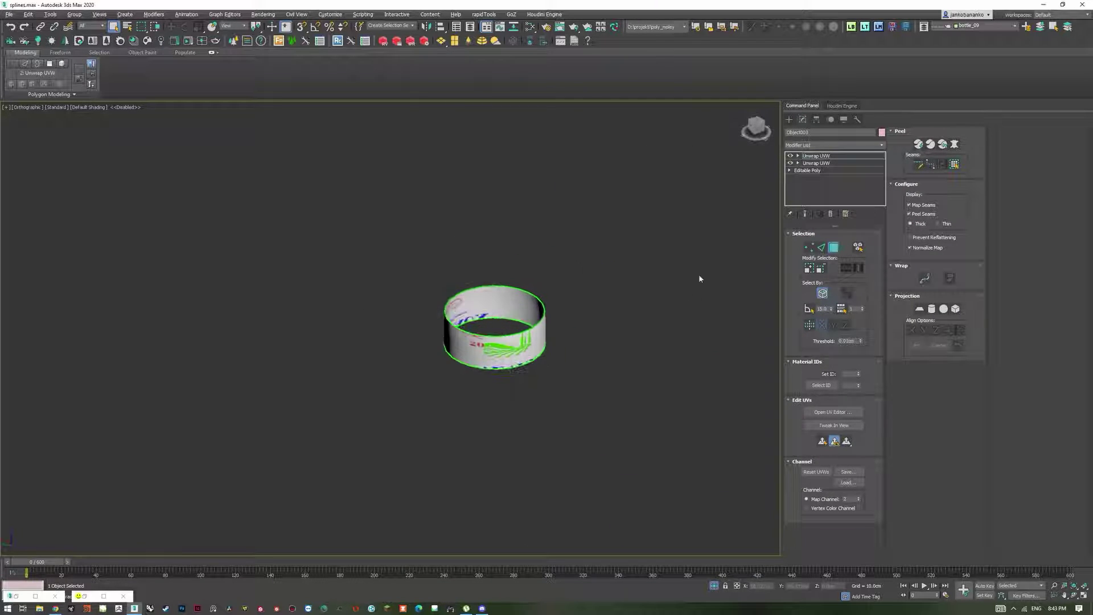
key("alt+w")
left_click(601, 446)
key("alt+w")
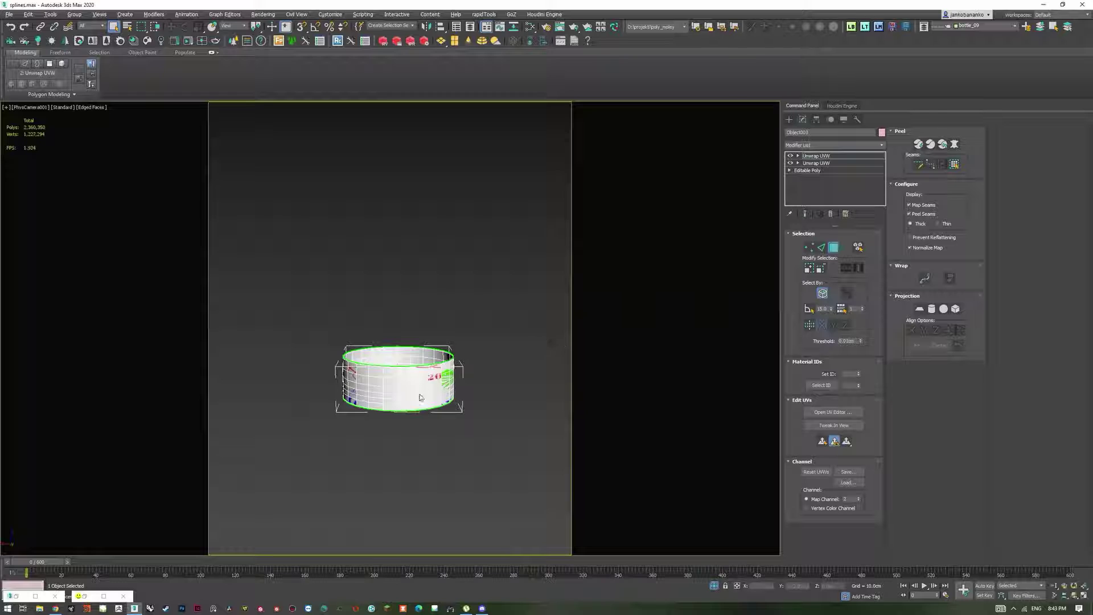
key("F3")
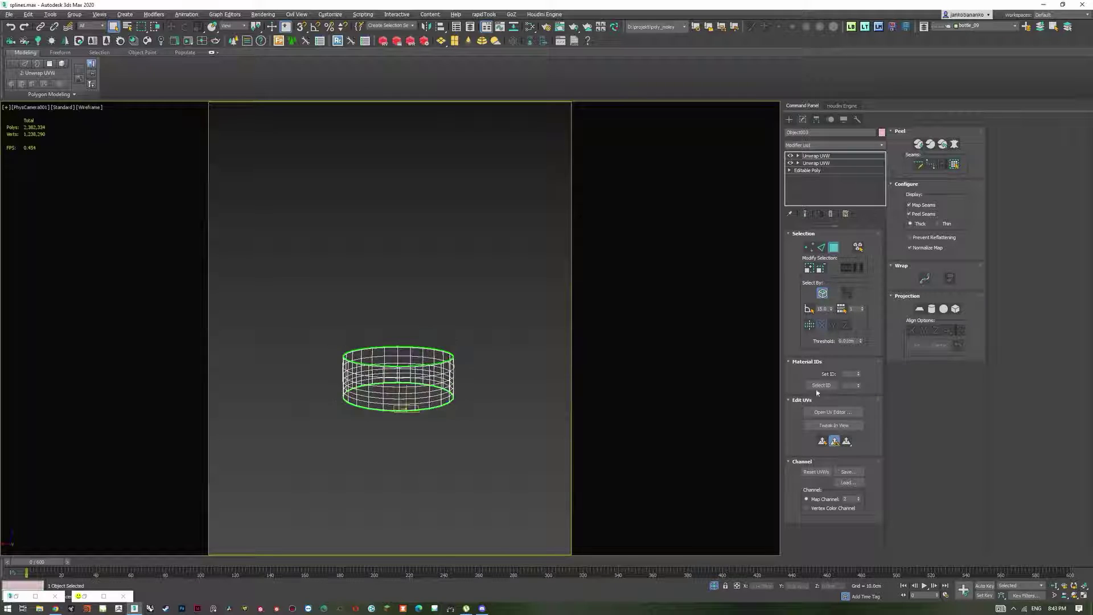
key("F3")
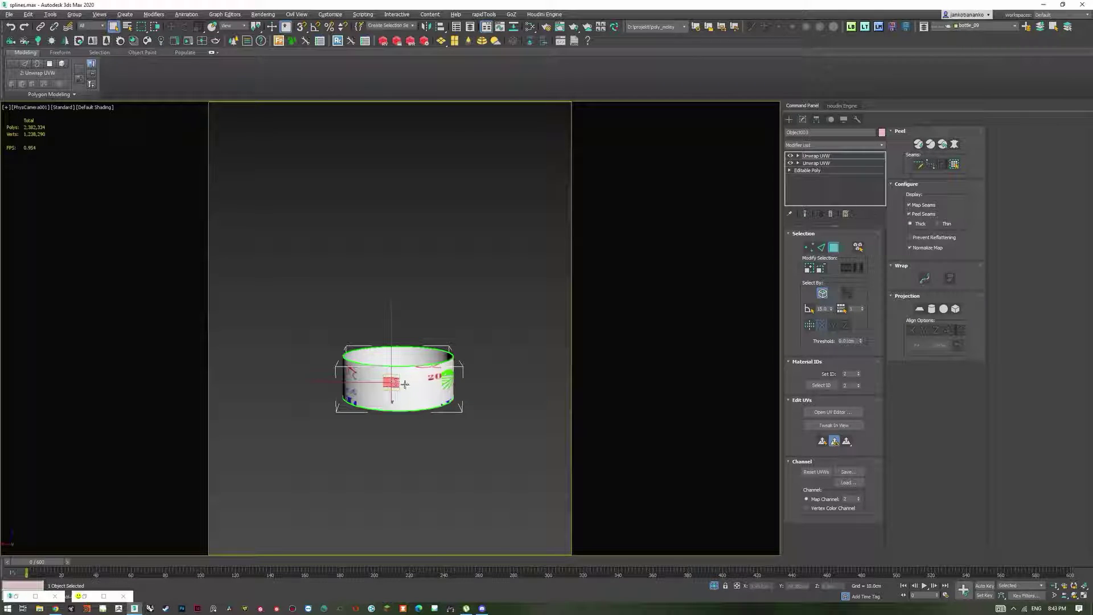
Step: Open the UV editor beside the label band and examine the selected front face's place in the UV layout
left_click(854, 413)
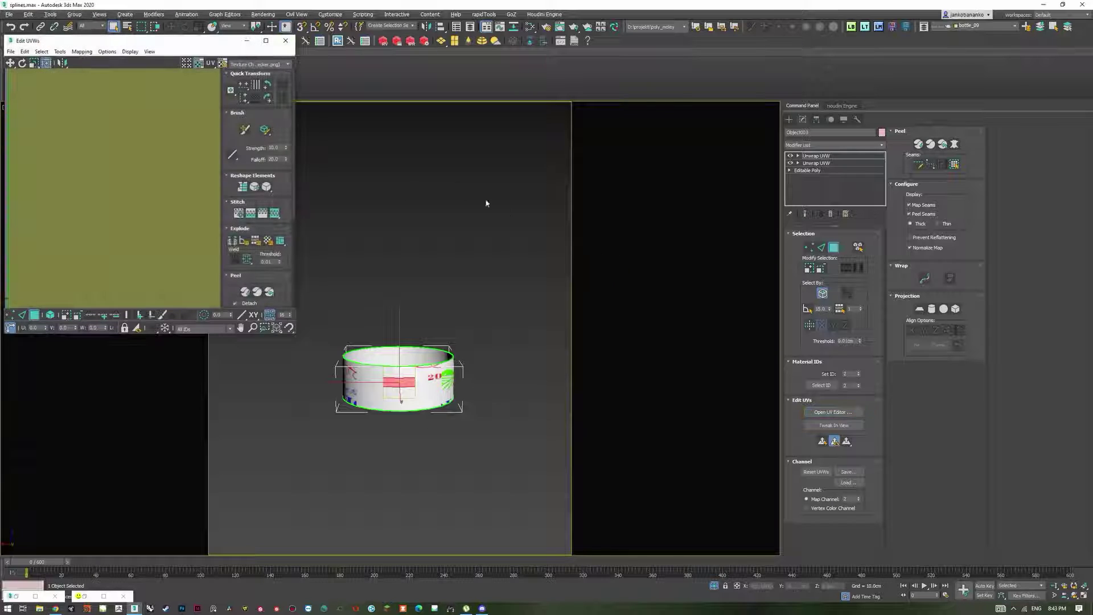
left_click_drag(186, 40, 734, 96)
scroll(713, 260, "down", 5)
scroll(664, 313, "up", 5)
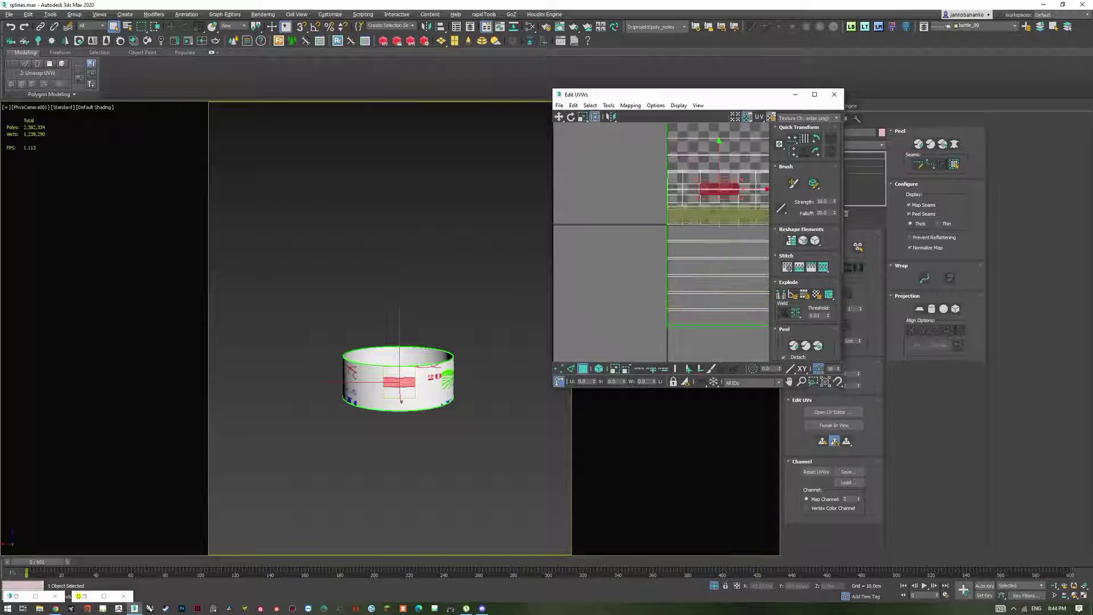
middle_click_drag(704, 204, 628, 263)
scroll(628, 263, "up", 4)
scroll(681, 279, "down", 3)
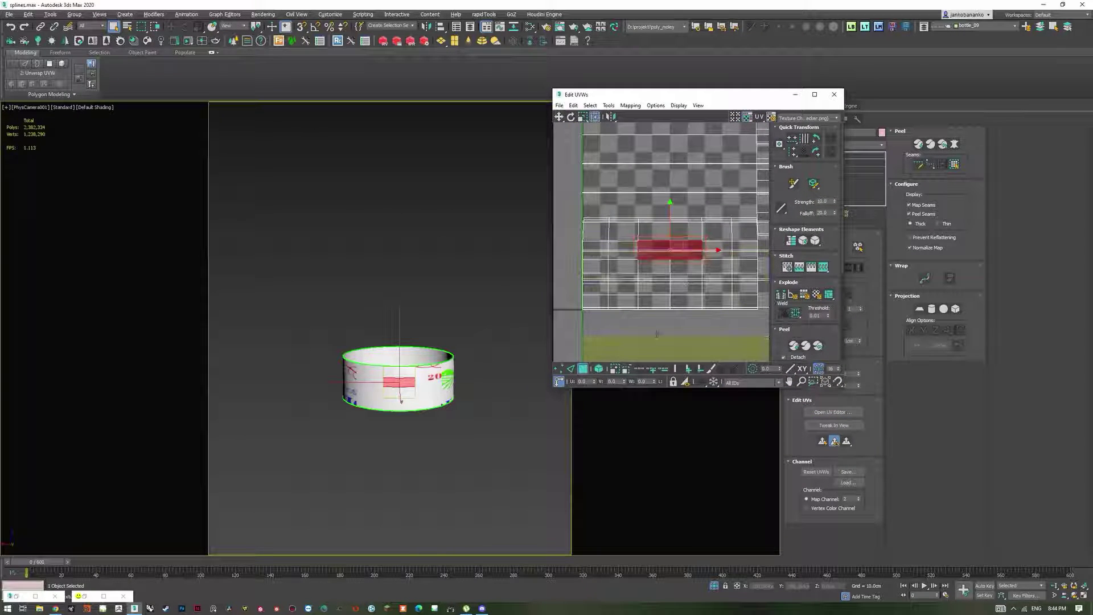
scroll(656, 334, "down", 8)
Step: Turn on element selection for UVs and move the large striped shell out of the UV tile to the right
left_click(598, 370)
left_click(688, 245)
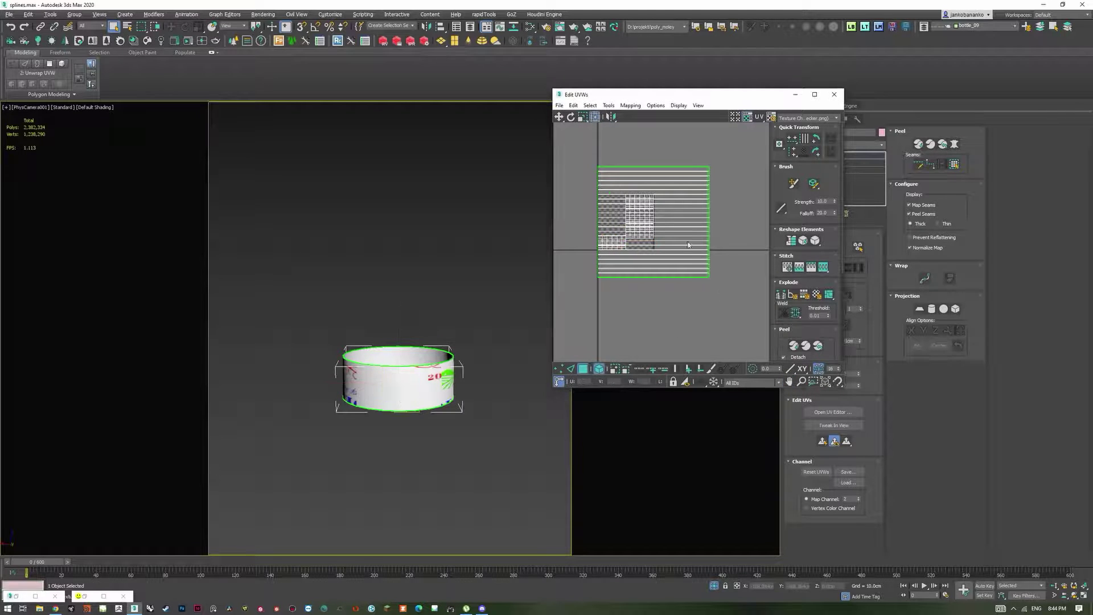
left_click(688, 245)
left_click_drag(688, 245, 761, 239)
scroll(593, 249, "up", 2)
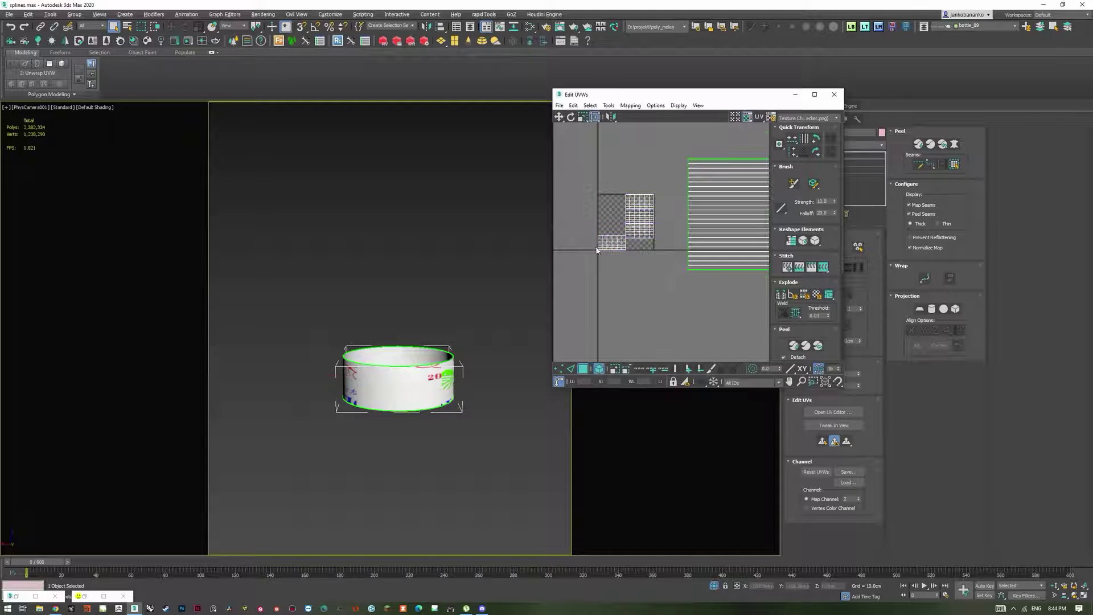
Step: Move the front label shell out of the UV tile to the left, and deselect it
left_click(619, 237)
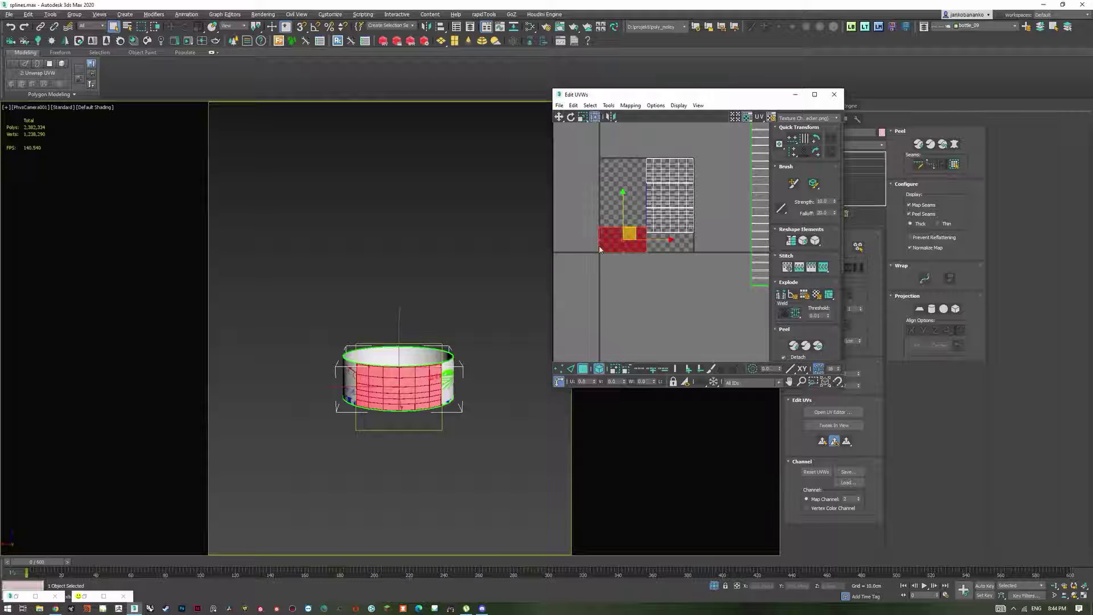
scroll(599, 248, "up", 3)
scroll(692, 270, "down", 5)
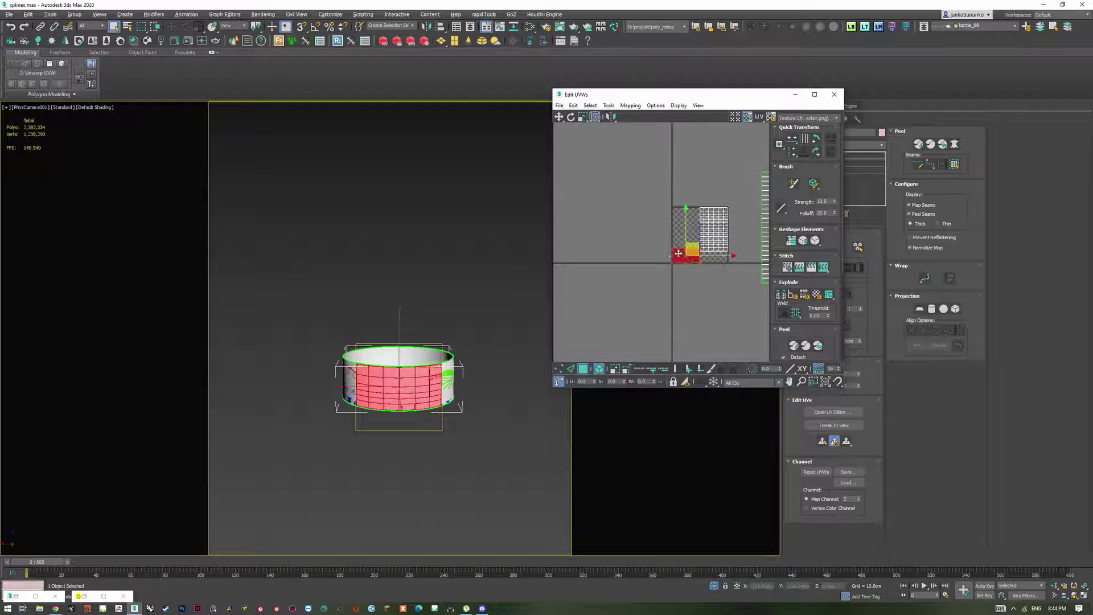
left_click_drag(679, 253, 563, 241)
scroll(661, 239, "down", 3)
middle_click_drag(693, 293, 649, 325)
left_click(649, 324)
Step: Select all UV shells except the front label and scale them down together
left_click(706, 234)
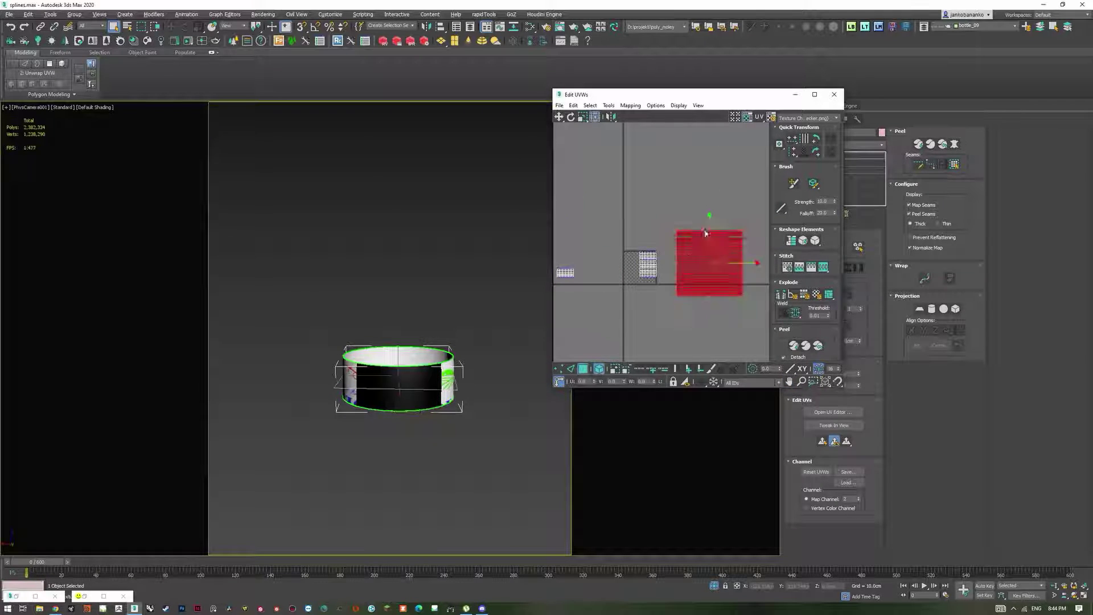
left_click_drag(705, 233, 654, 227)
scroll(669, 290, "up", 3)
key("r")
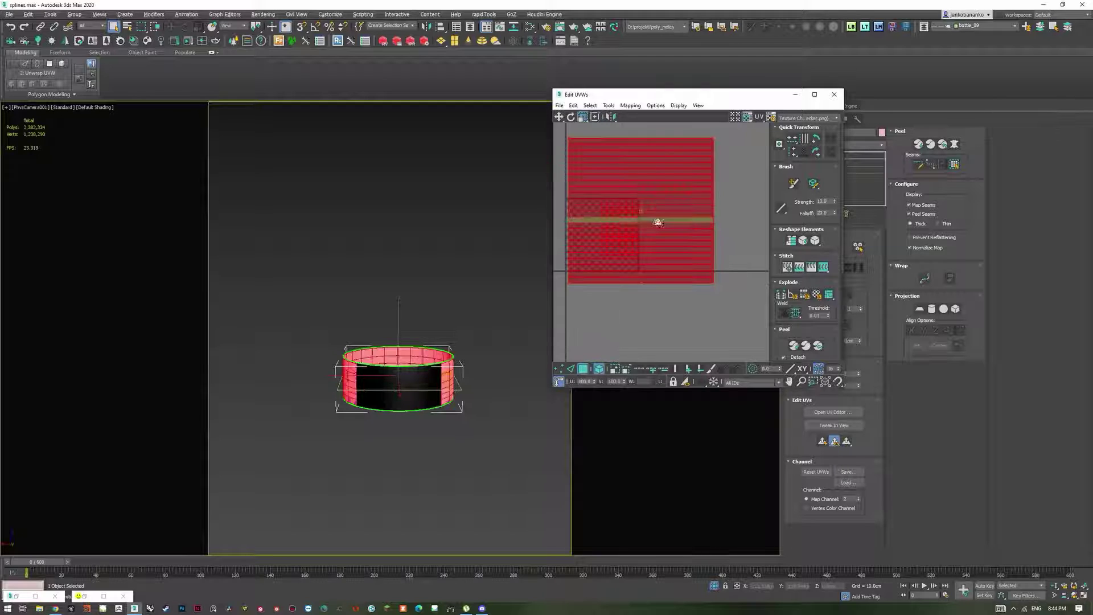
middle_click_drag(626, 156, 668, 164)
left_click_drag(669, 165, 689, 323)
left_click_drag(685, 208, 685, 291)
scroll(682, 216, "up", 4)
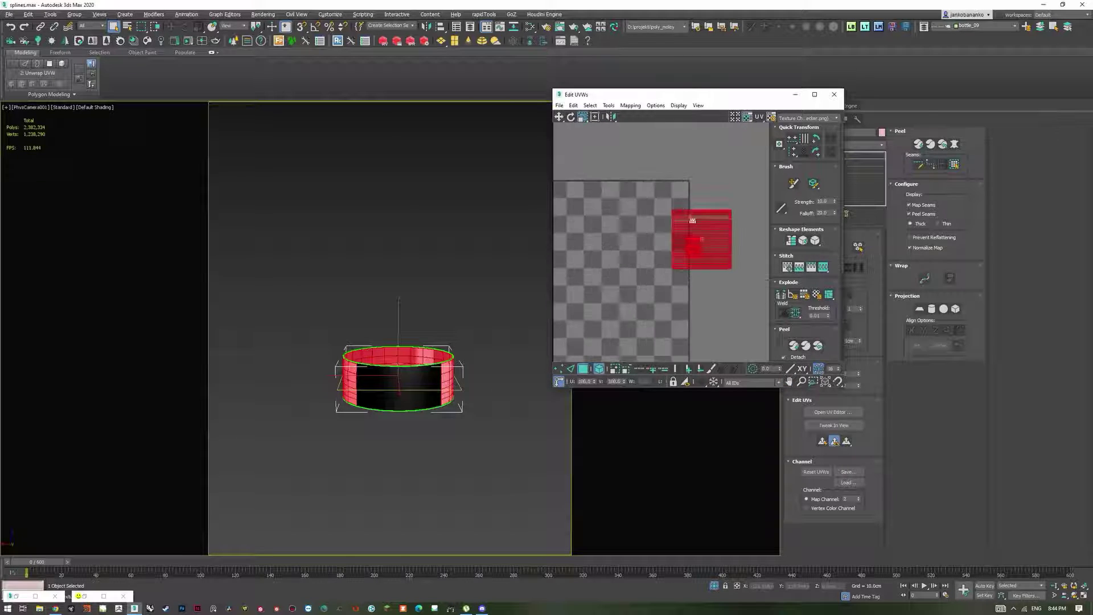
Step: Shrink the selected shells further, place them in the upper-right corner of the UV tile, and deselect them
left_click_drag(693, 221, 661, 178)
scroll(706, 241, "up", 3)
key("w")
key("r")
scroll(632, 199, "up", 2)
key("w")
scroll(677, 199, "down", 3)
scroll(644, 254, "down", 1)
left_click(644, 254)
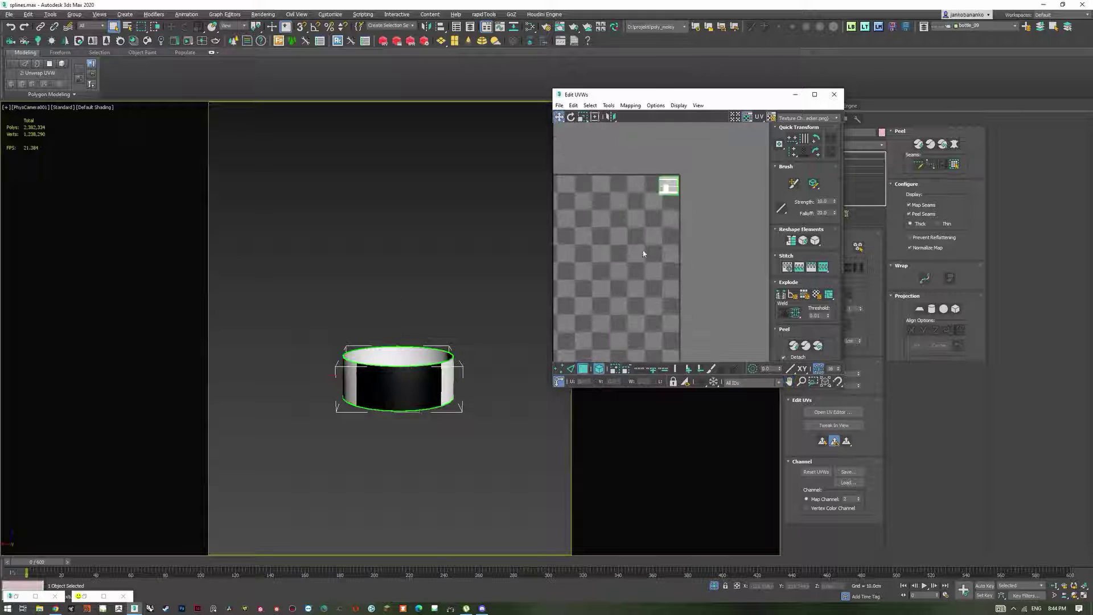
Step: Move the front label shell back into the UV tile over the label artwork
scroll(711, 259, "up", 2)
scroll(740, 264, "down", 6)
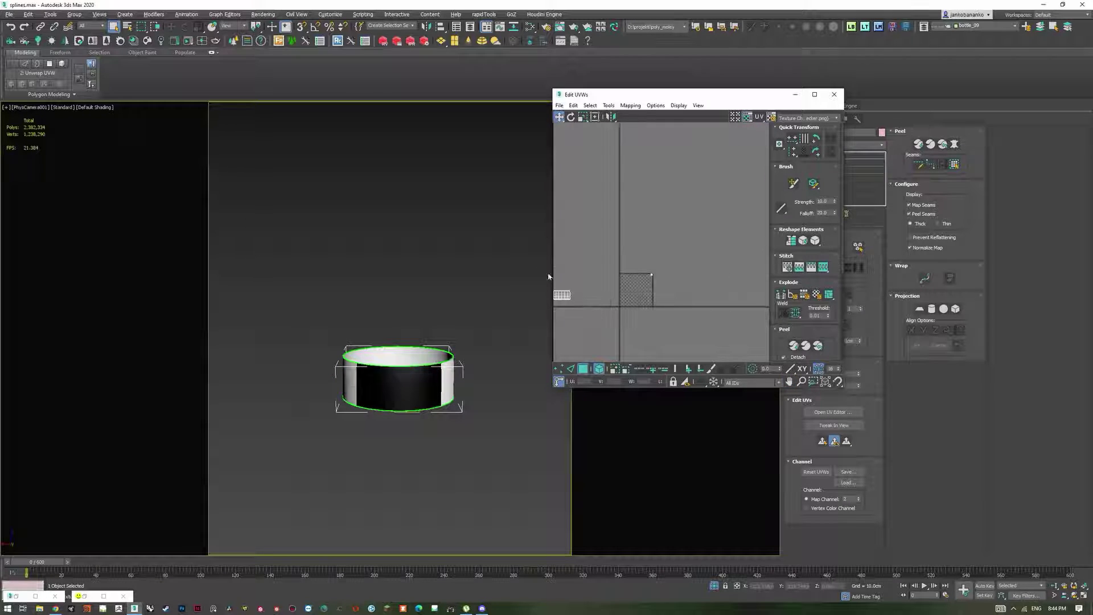
left_click_drag(562, 295, 635, 294)
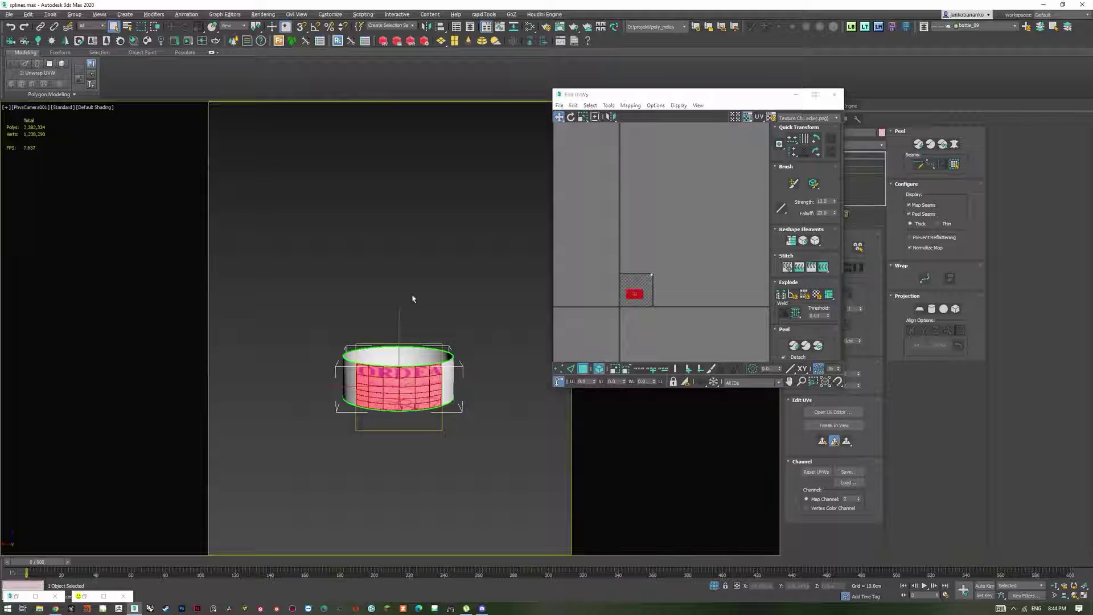
Step: Examine the label texture on the inside of the band in the orthographic view with edged faces shown
key("alt+w")
middle_click(183, 374)
key("alt+w")
middle_click_drag(182, 373, 213, 352, "alt")
scroll(296, 342, "up", 6)
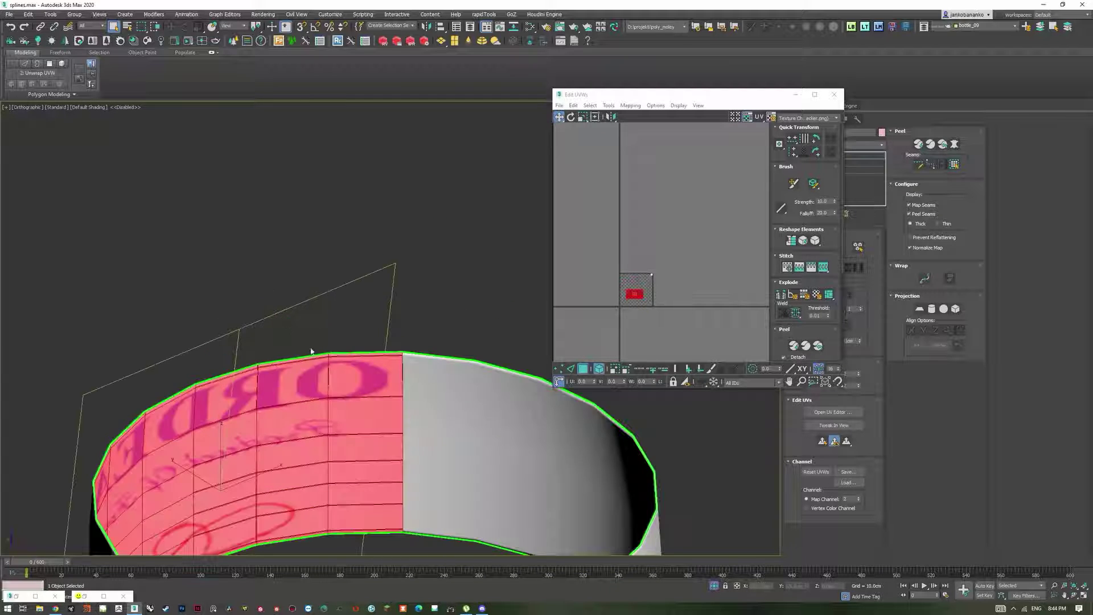
scroll(387, 293, "up", 3)
key("F4")
scroll(383, 294, "down", 8)
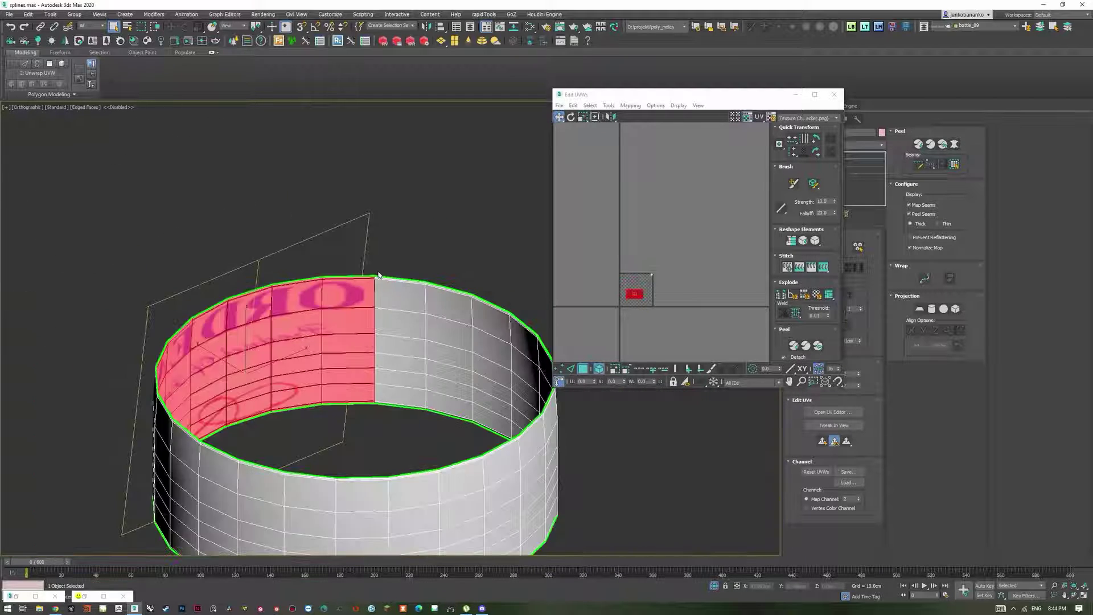
Step: Minimize the UV editor and deselect the label's inner faces by planar angle, keeping only the outer label faces selected
left_click(795, 95)
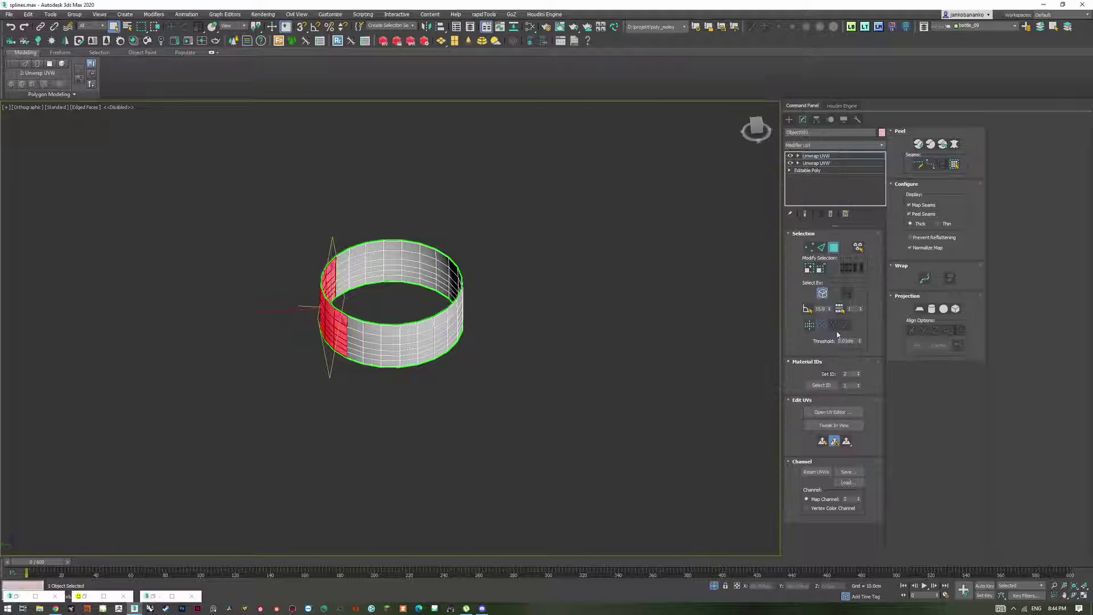
left_click(807, 310)
middle_click_drag(579, 220, 442, 227, "alt")
scroll(341, 294, "up", 6)
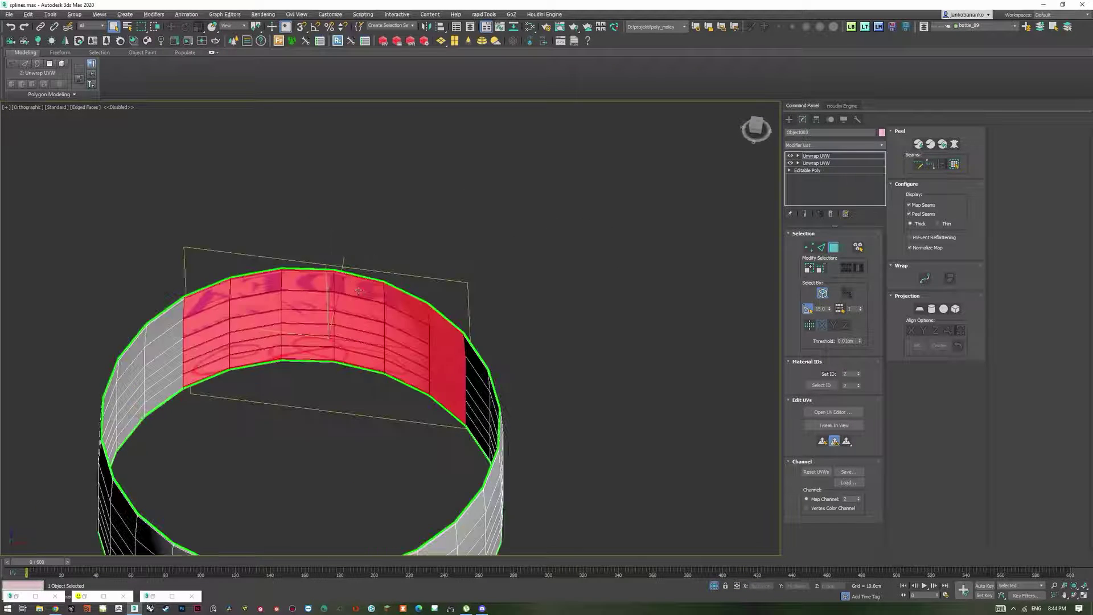
mouse_move(439, 432)
middle_mouse_down("alt")
mouse_move(454, 414)
mouse_move(455, 436)
middle_mouse_up("alt")
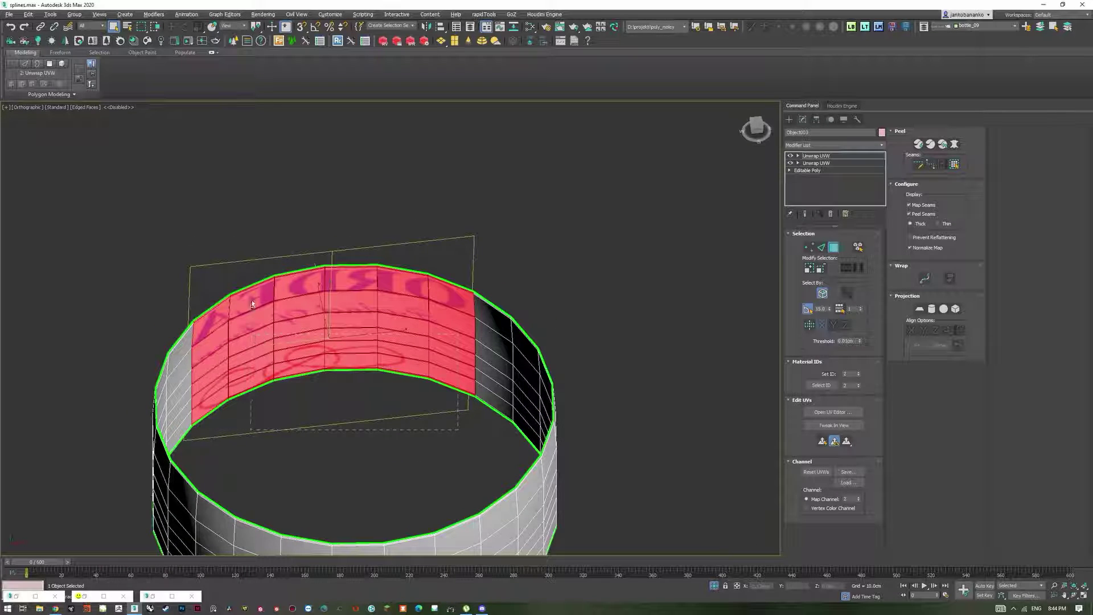
left_click_drag(235, 315, 234, 316, "alt")
left_click(354, 272, "alt")
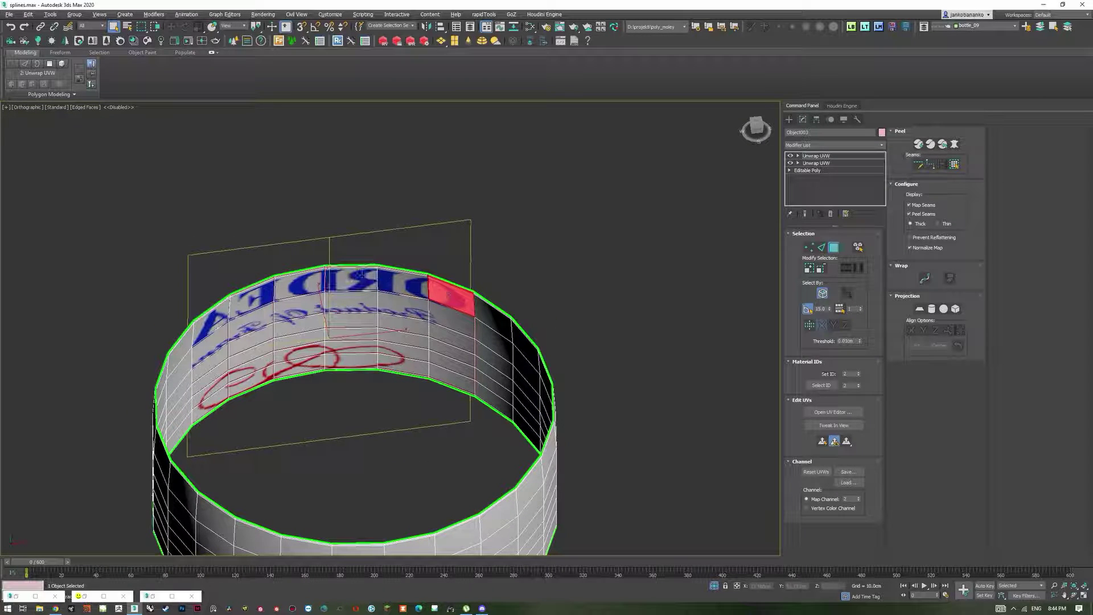
left_click(438, 292, "alt")
scroll(423, 292, "down", 5)
middle_click_drag(265, 264, 441, 263, "alt")
middle_click_drag(394, 338, 390, 340, "alt")
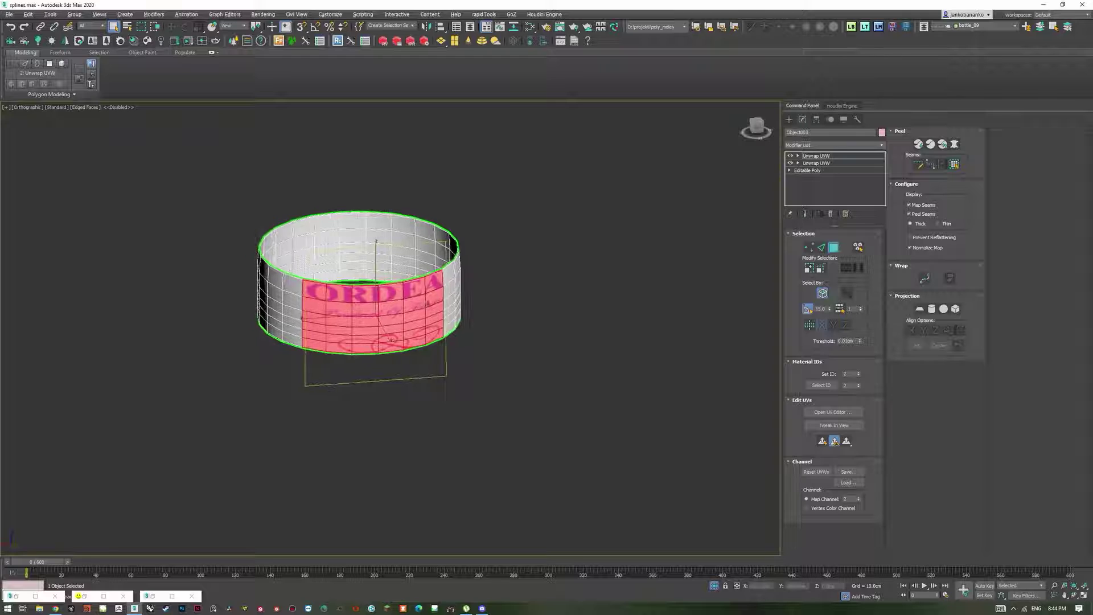
Step: Reopen the UV editor, break the selected outer label faces into their own shell, and move it left off the UV tile
left_click(837, 413)
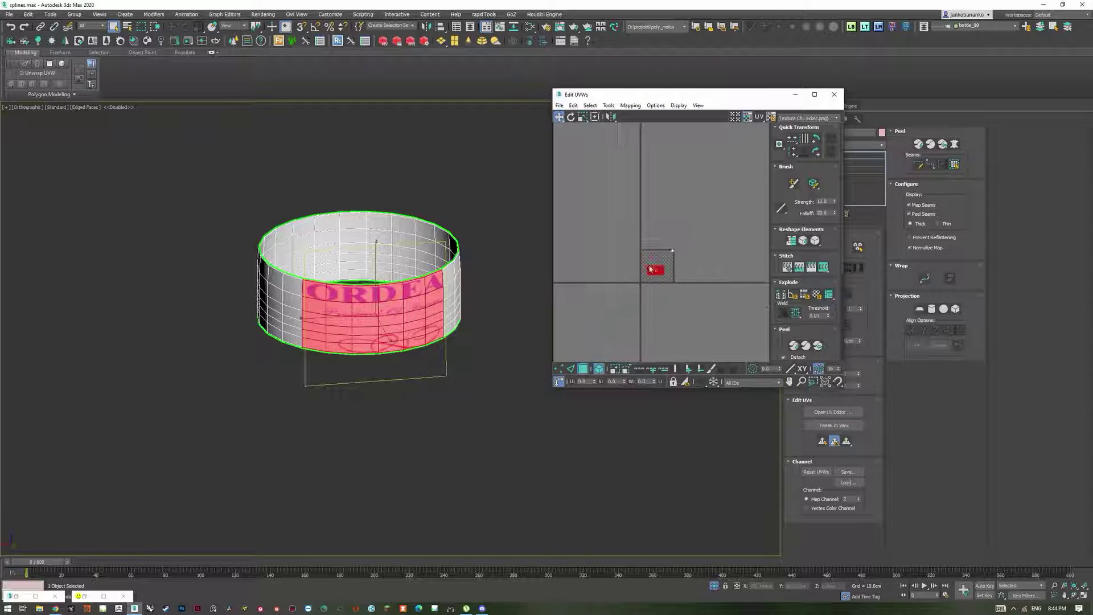
scroll(694, 266, "up", 3)
scroll(694, 266, "down", 2)
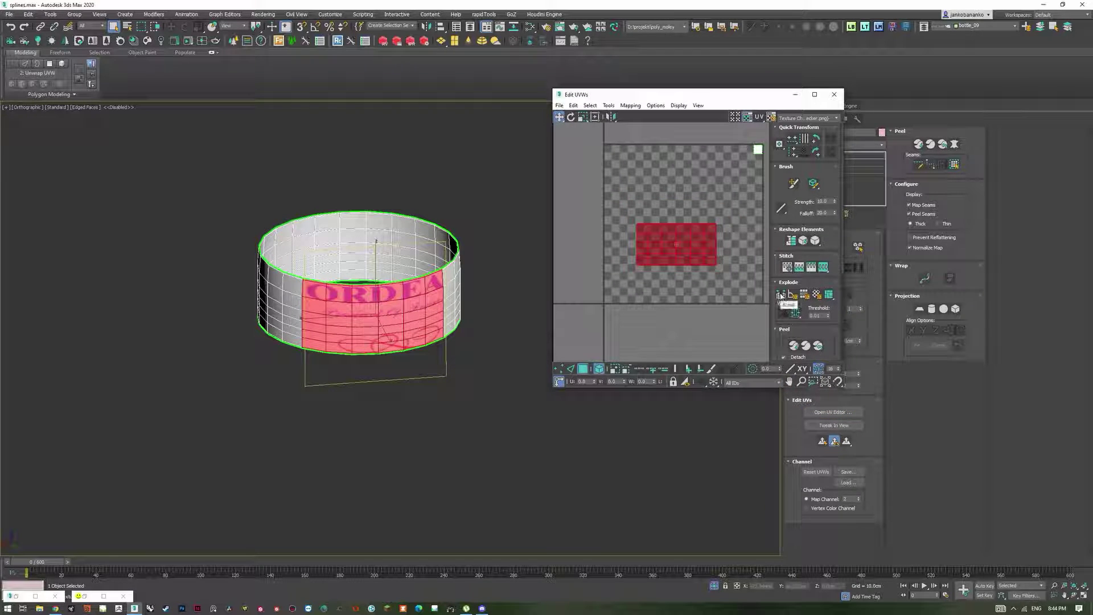
scroll(703, 290, "down", 3)
left_click_drag(698, 272, 567, 232)
middle_click_drag(701, 234, 625, 237)
scroll(649, 279, "up", 2)
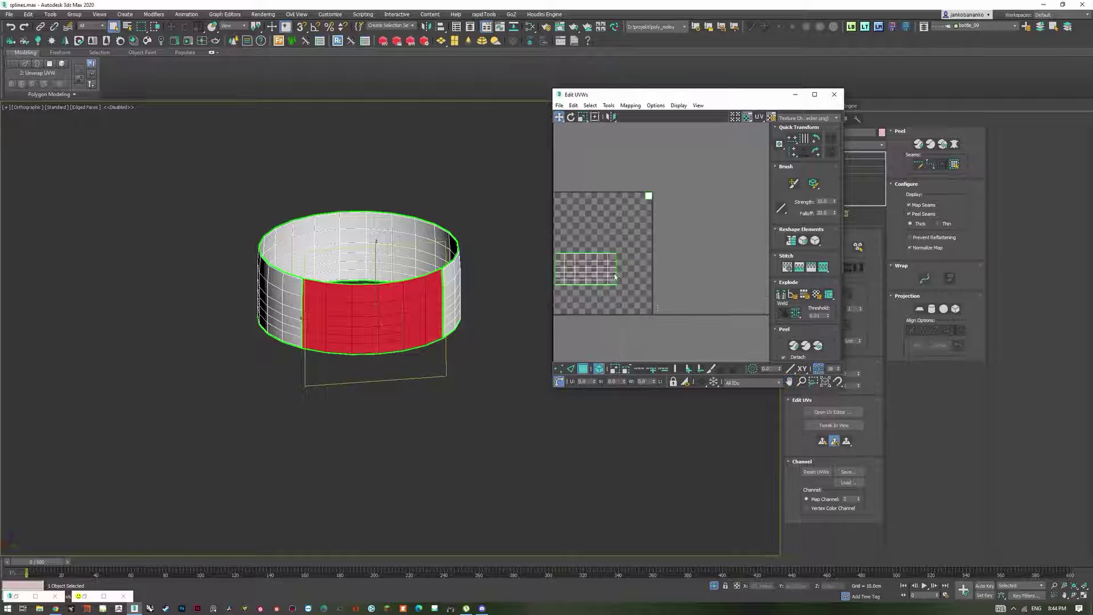
Step: Scale down all the remaining label band shells together and park them in the upper-right corner of the UV tile
left_click_drag(648, 293, 566, 229)
scroll(566, 230, "up", 1)
middle_click_drag(566, 229, 597, 218)
key("r")
left_click_drag(645, 266, 653, 344)
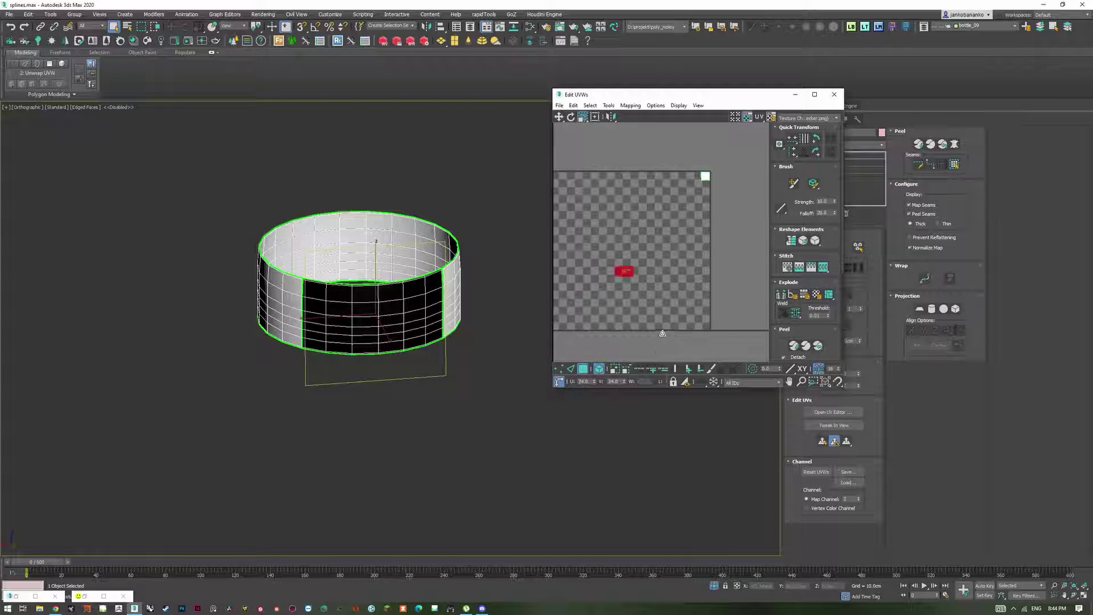
key("w")
scroll(604, 269, "up", 2)
scroll(640, 277, "down", 1)
left_click_drag(639, 276, 764, 147)
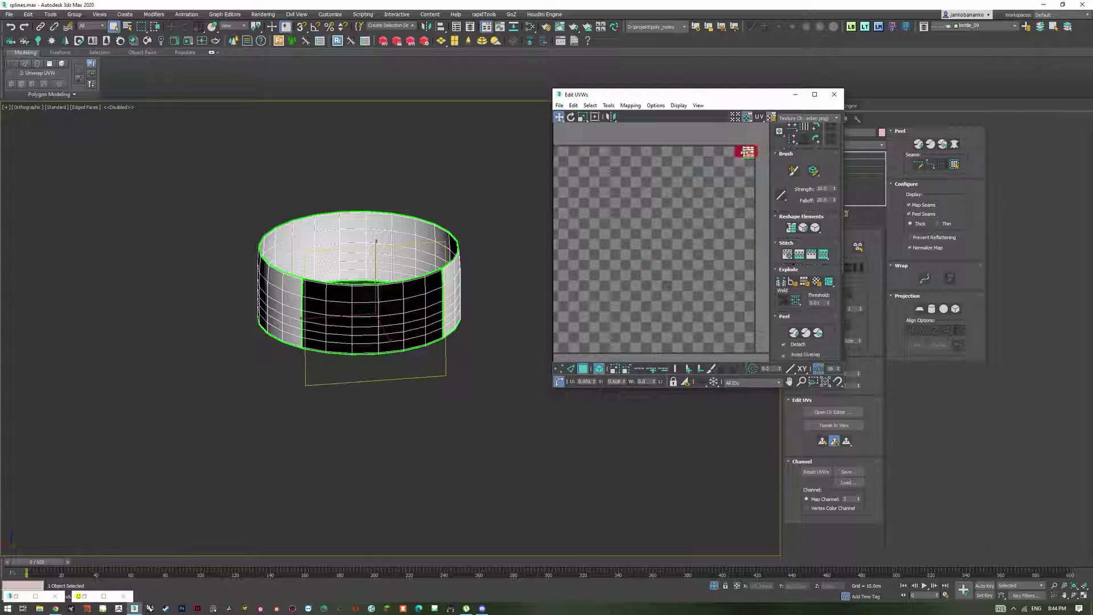
scroll(745, 152, "up", 6)
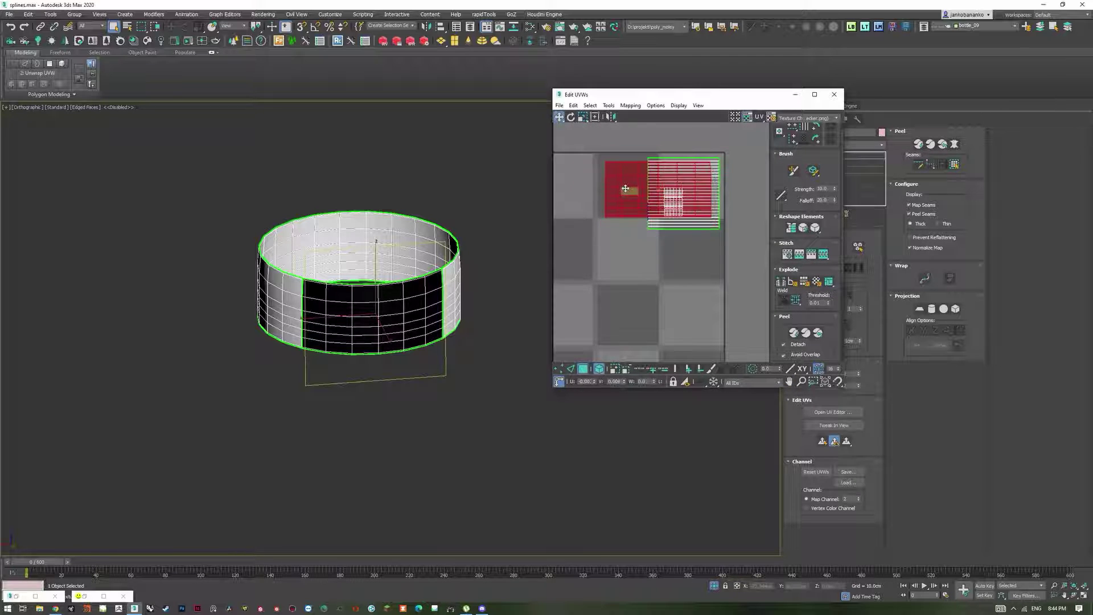
left_click_drag(625, 188, 621, 188)
Step: Select the front label shell outside the UV tile and move it back into the tile
scroll(623, 189, "down", 3)
left_click(642, 268)
scroll(649, 252, "down", 4)
middle_click_drag(586, 256, 734, 244)
left_click_drag(730, 312, 684, 229)
middle_click_drag(684, 229, 590, 222)
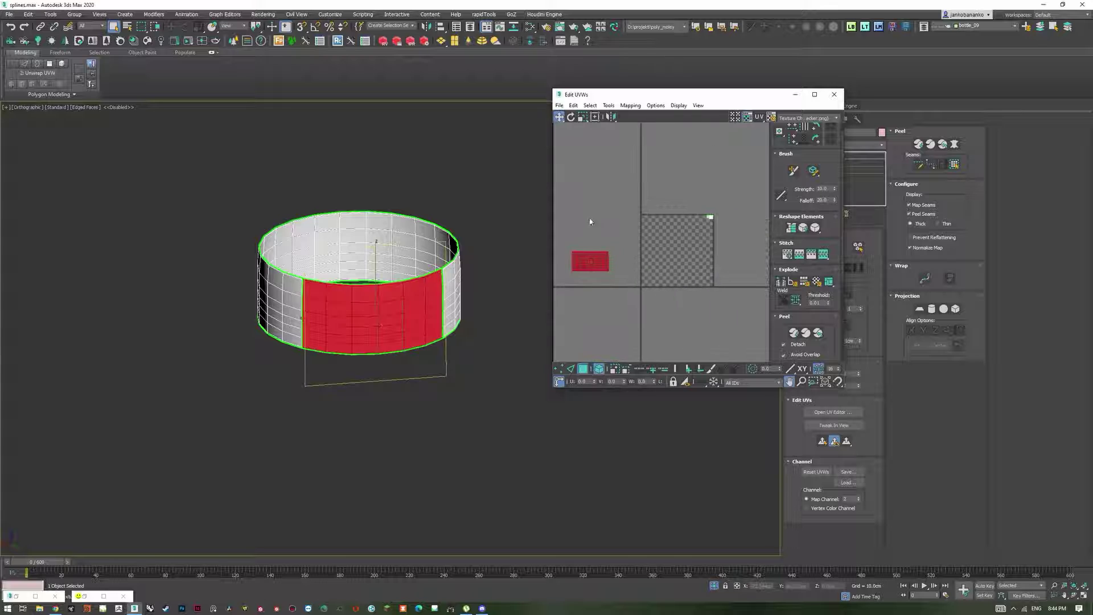
left_click_drag(588, 259, 673, 249)
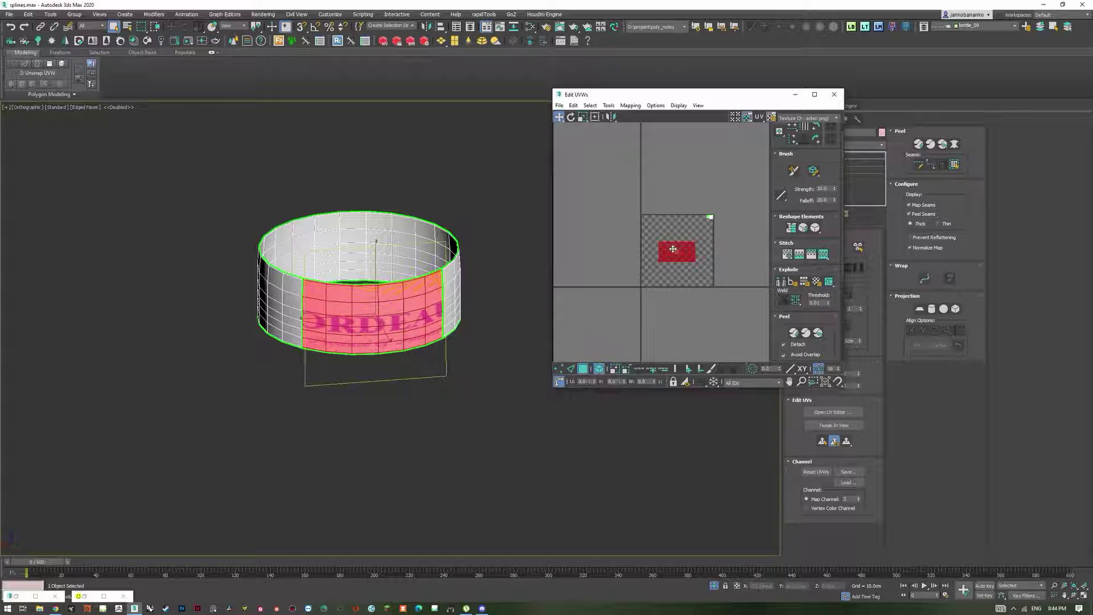
Step: Scale up the front label shell and position it so the whole Bordeaux artwork is centred on the label
scroll(387, 325, "up", 4)
middle_click_drag(387, 325, 400, 271, "alt")
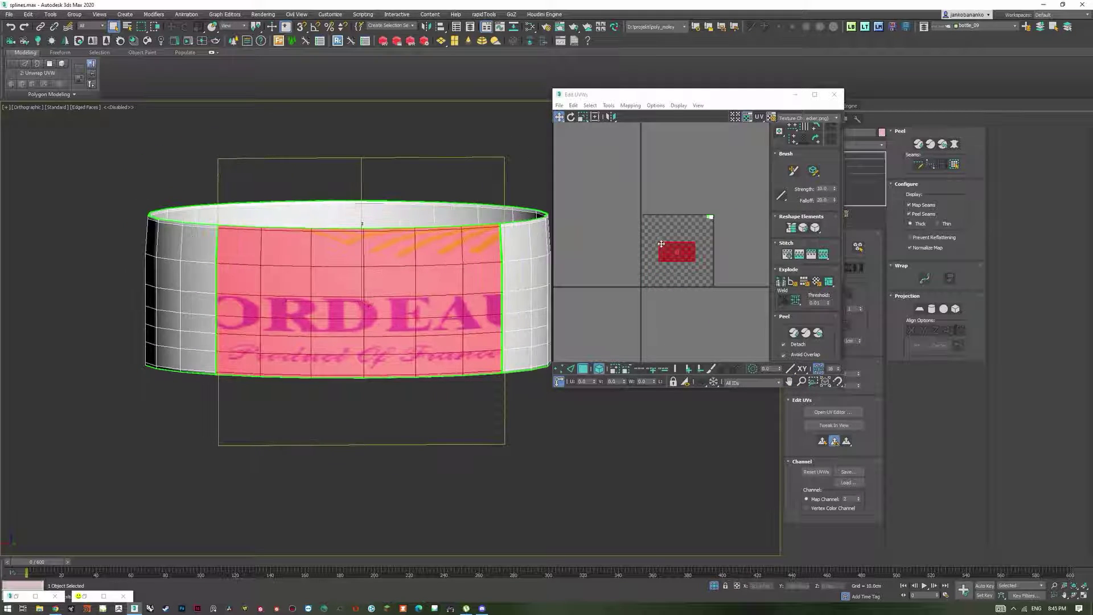
scroll(668, 249, "up", 3)
left_click_drag(688, 260, 710, 224)
key("r")
middle_click_drag(700, 198, 681, 183)
key("w")
left_click_drag(696, 230, 702, 236)
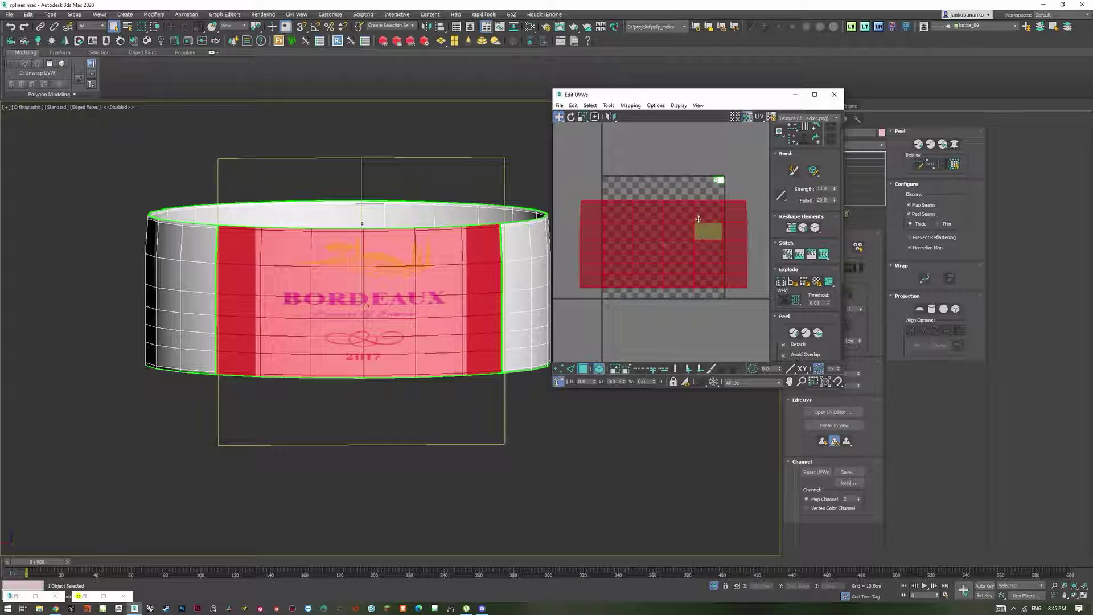
left_click(694, 177)
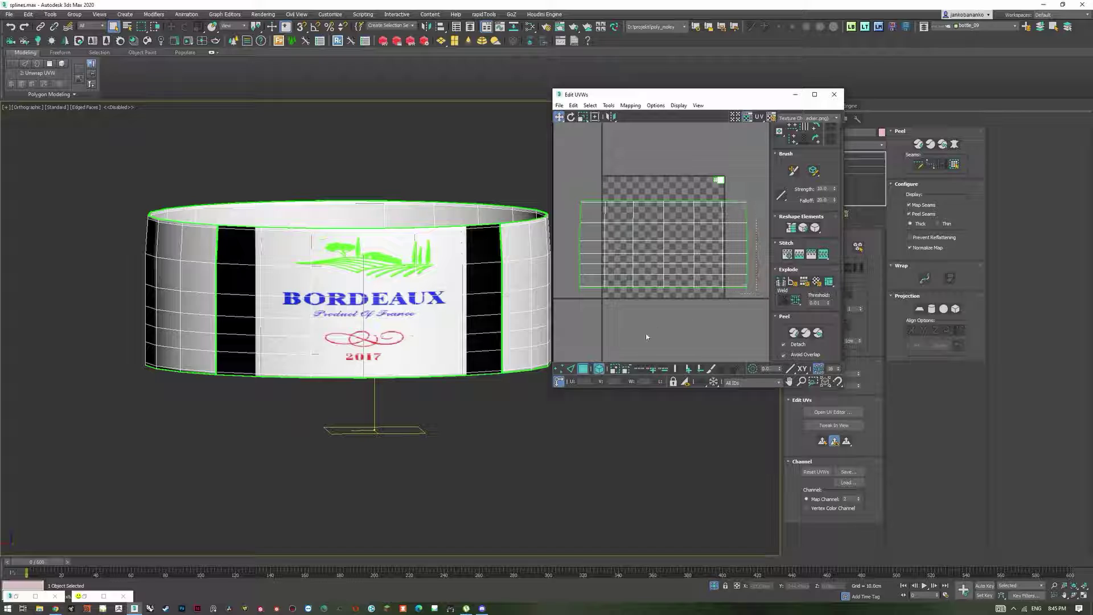
Step: Break off the two side columns of the label shell that overhang the UV tile and move them above it
left_click_drag(754, 315, 733, 188)
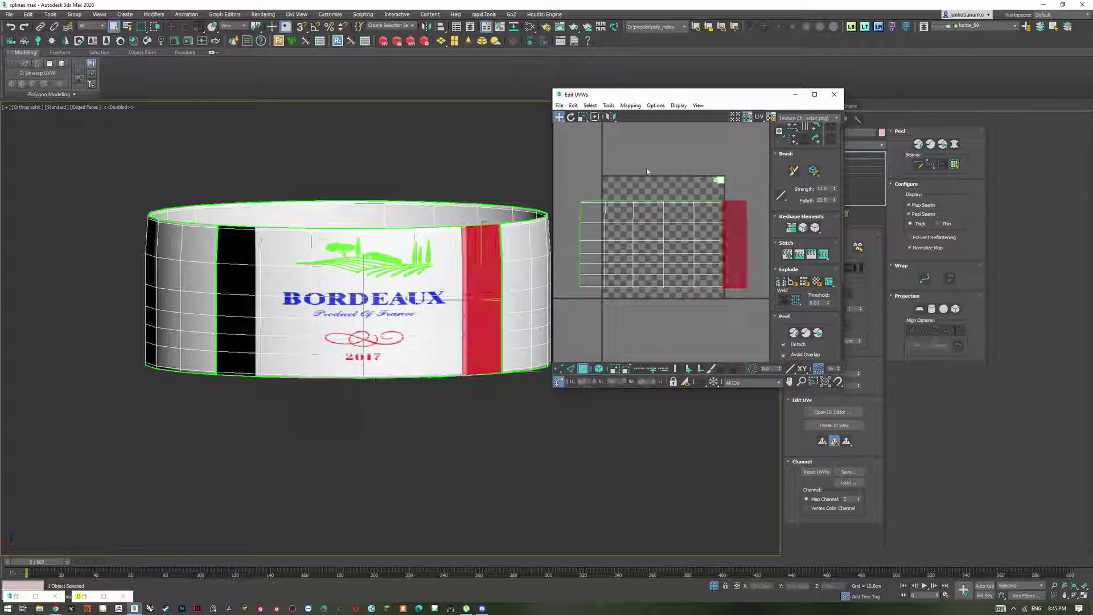
left_click_drag(582, 309, 598, 194, "ctrl")
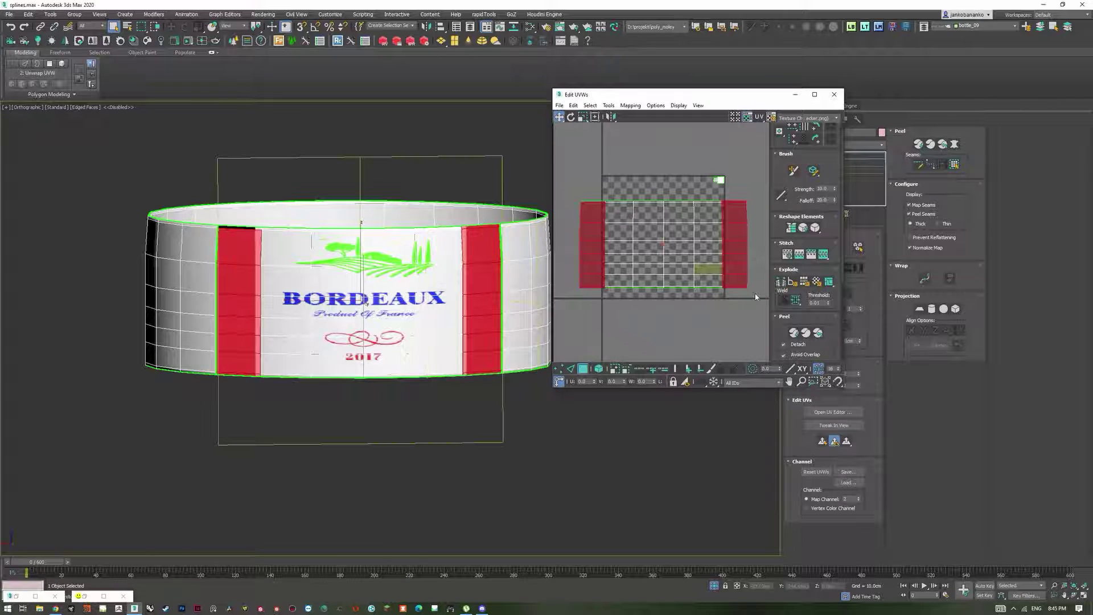
left_click(783, 283)
scroll(690, 242, "down", 2)
middle_click_drag(691, 242, 659, 255)
left_click_drag(683, 246, 694, 142)
middle_click_drag(705, 173, 719, 250)
Step: Shrink the detached side strips and place them in the blank upper-right corner of the UV tile
left_click_drag(734, 271, 605, 285)
left_click(649, 264)
key("r")
scroll(598, 248, "up", 4)
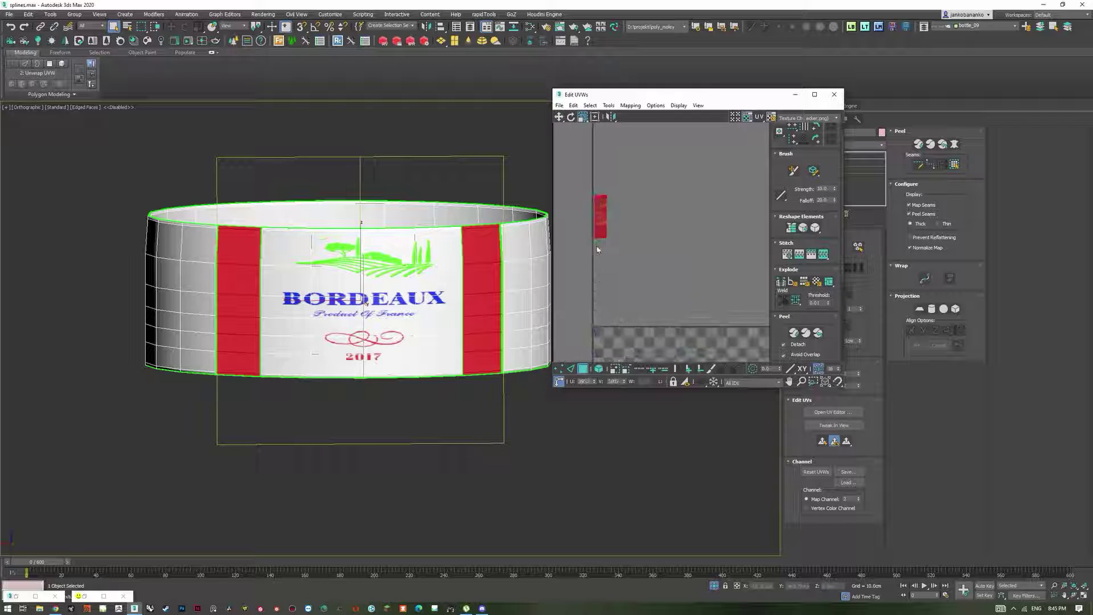
key("w")
left_click_drag(600, 218, 726, 286)
scroll(619, 221, "down", 3)
scroll(740, 308, "up", 6)
key("r")
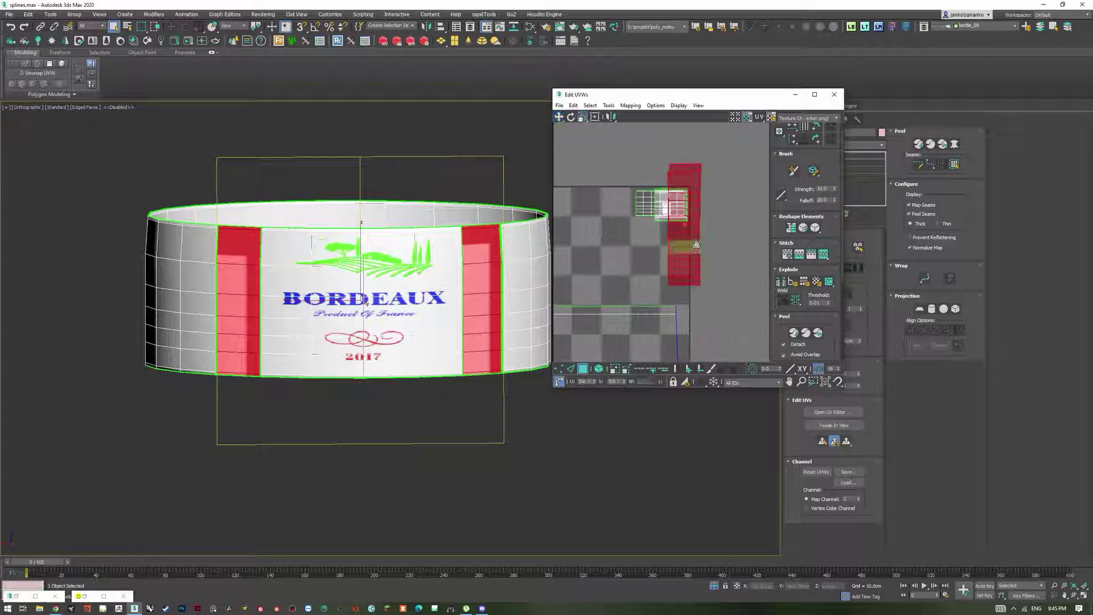
key("w")
left_click_drag(689, 244, 665, 238)
left_click(725, 240)
scroll(725, 233, "down", 4)
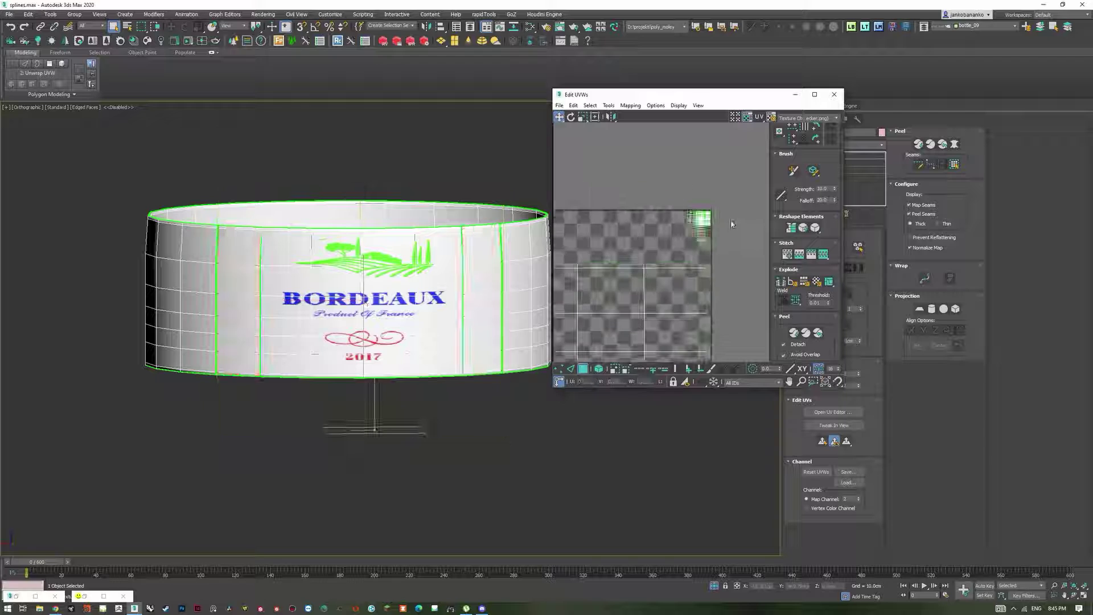
Step: Close the UV editor, leave polygon selection, and turn off edged faces on the label band
left_click(834, 94)
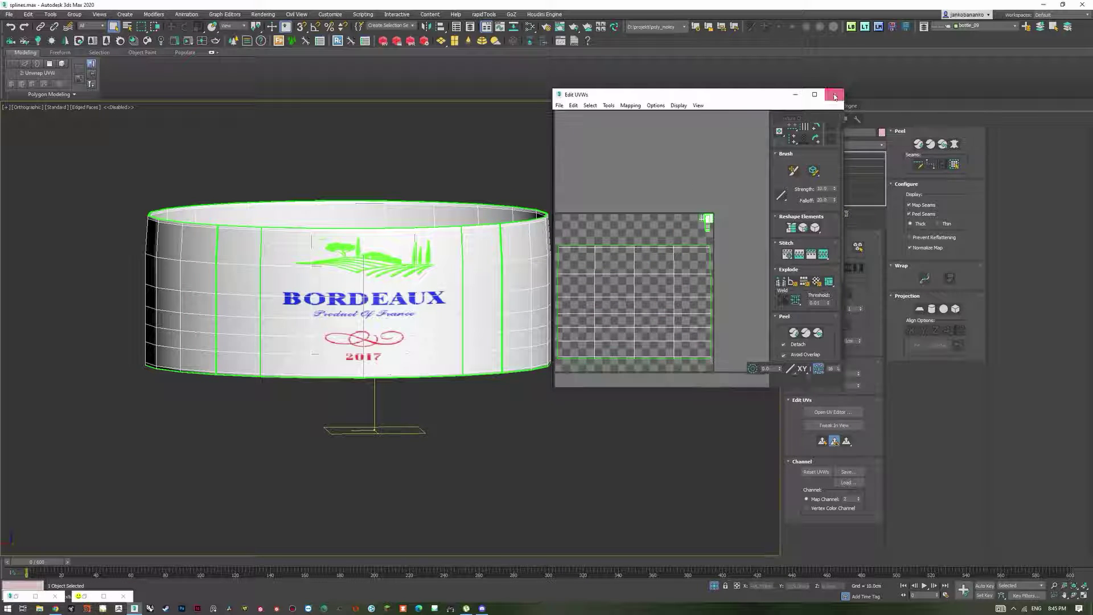
scroll(649, 194, "down", 4)
mouse_move(613, 189)
middle_mouse_down("alt")
mouse_move(606, 226)
mouse_move(652, 76)
mouse_move(642, 159)
mouse_move(676, 210)
middle_mouse_up("alt")
scroll(558, 219, "up", 2)
scroll(561, 218, "up", 2)
key("3")
key("F4")
scroll(641, 197, "down", 3)
scroll(677, 209, "up", 1)
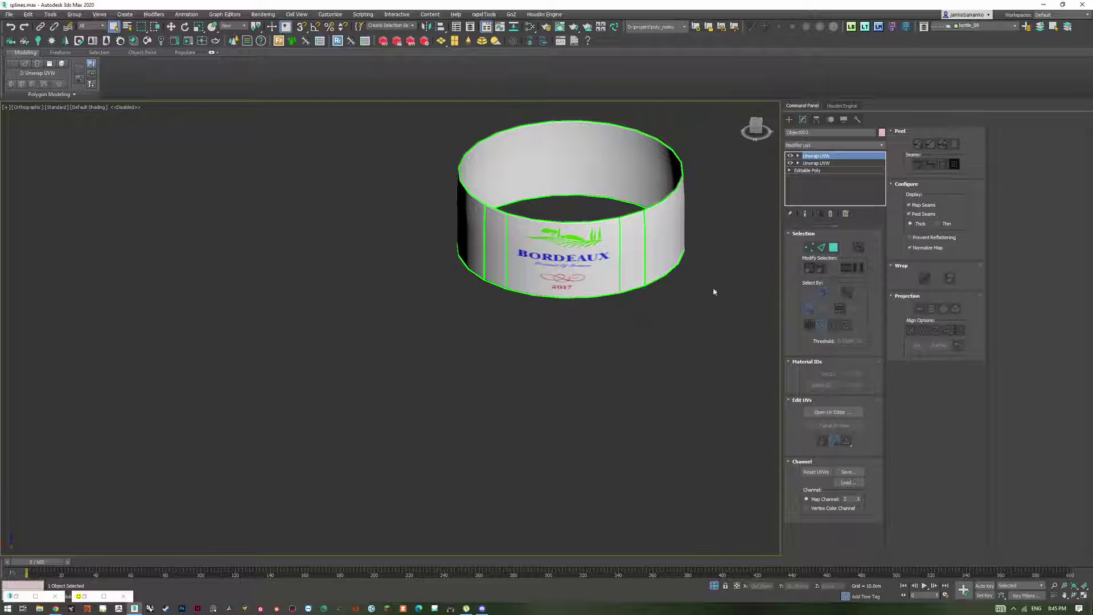
Step: Convert the unwrapped label band to an Editable Poly, deselect it, and show edged faces
middle_click_drag(715, 293, 729, 221, "alt")
middle_click_drag(728, 210, 677, 208)
right_click(598, 205)
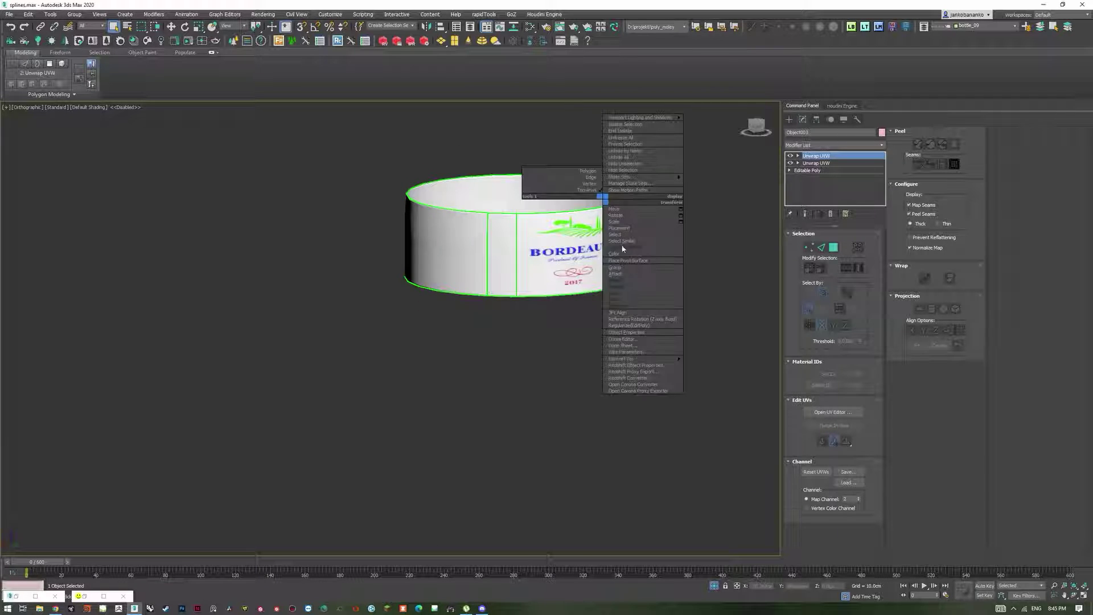
mouse_move(666, 362)
left_click(712, 365)
left_click(738, 279)
key("F4")
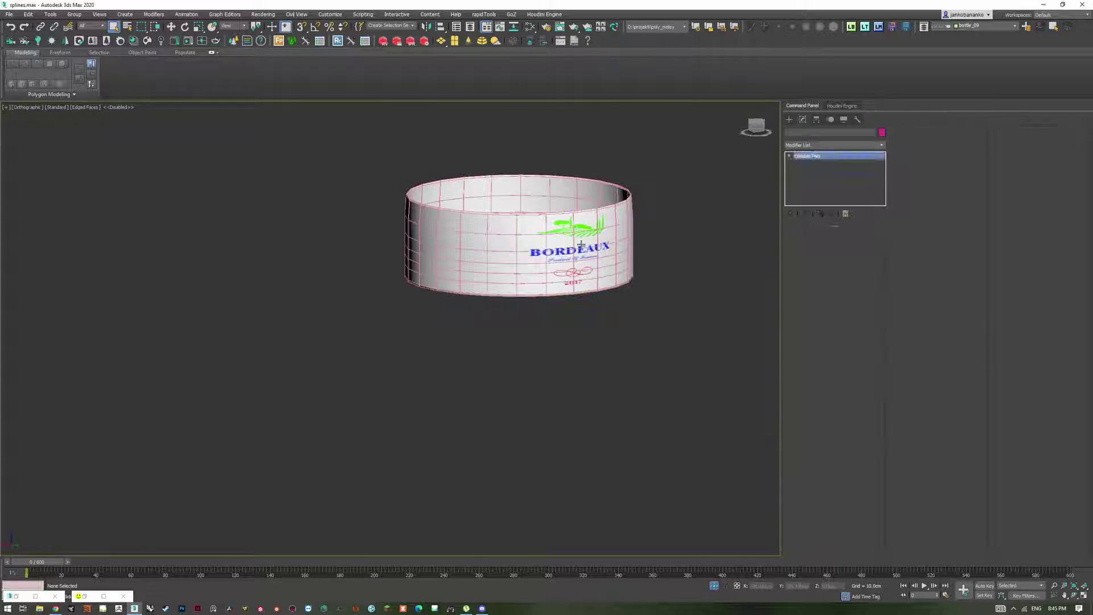
Step: End the label's isolation to bring back the whole bottle
left_click(588, 246)
key("alt+q")
left_click(456, 272)
key("alt+q")
middle_click_drag(568, 182, 577, 162, "alt")
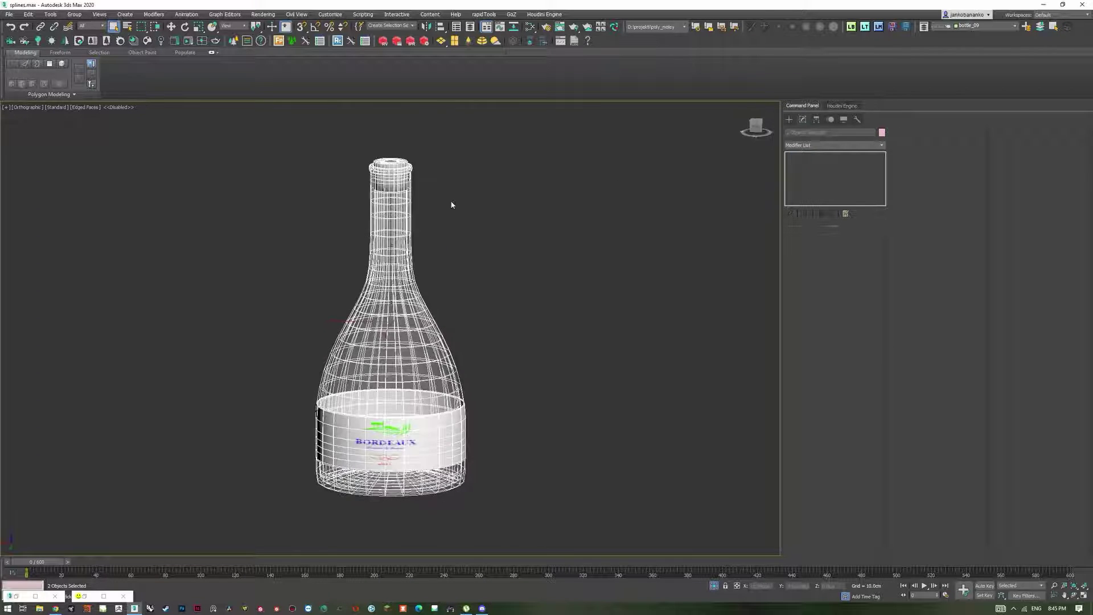
Step: Attach the label band to the bottle's Editable Poly mesh
left_click(451, 204)
left_click(391, 245)
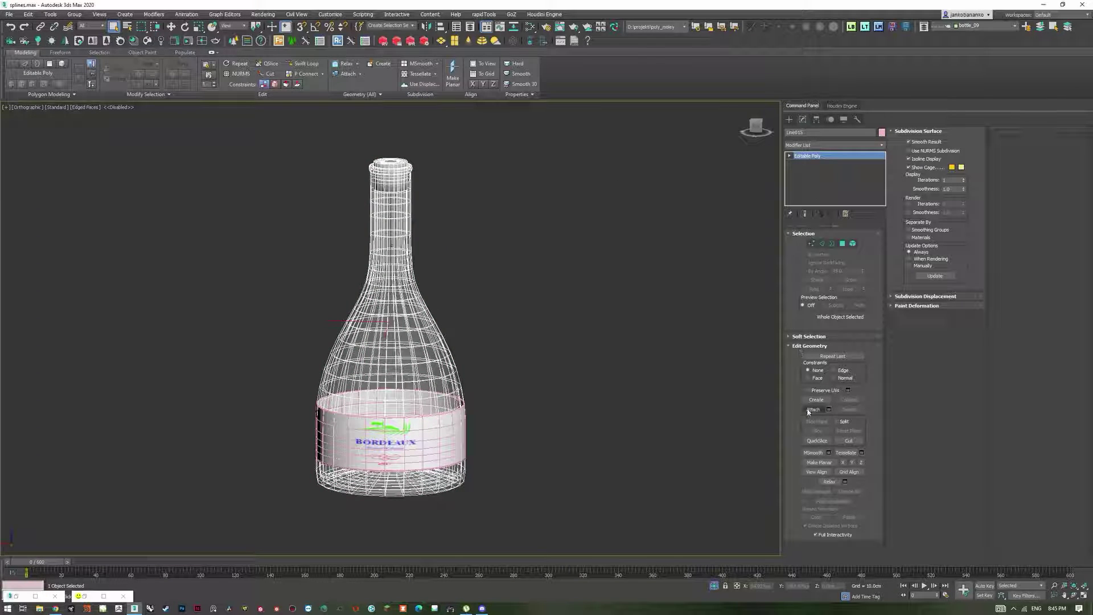
left_click(413, 421)
key("w")
middle_click_drag(548, 251, 666, 207)
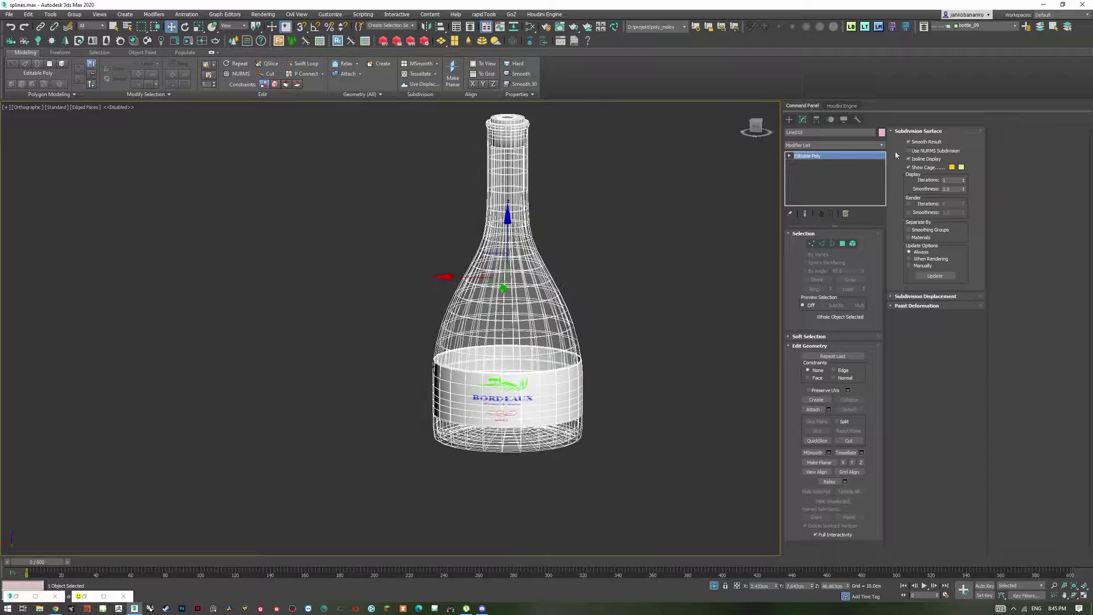
Step: Add a TurboSmooth modifier to the bottle with 0 viewport iterations and separate render iterations enabled
left_click(840, 146)
type("turbo")
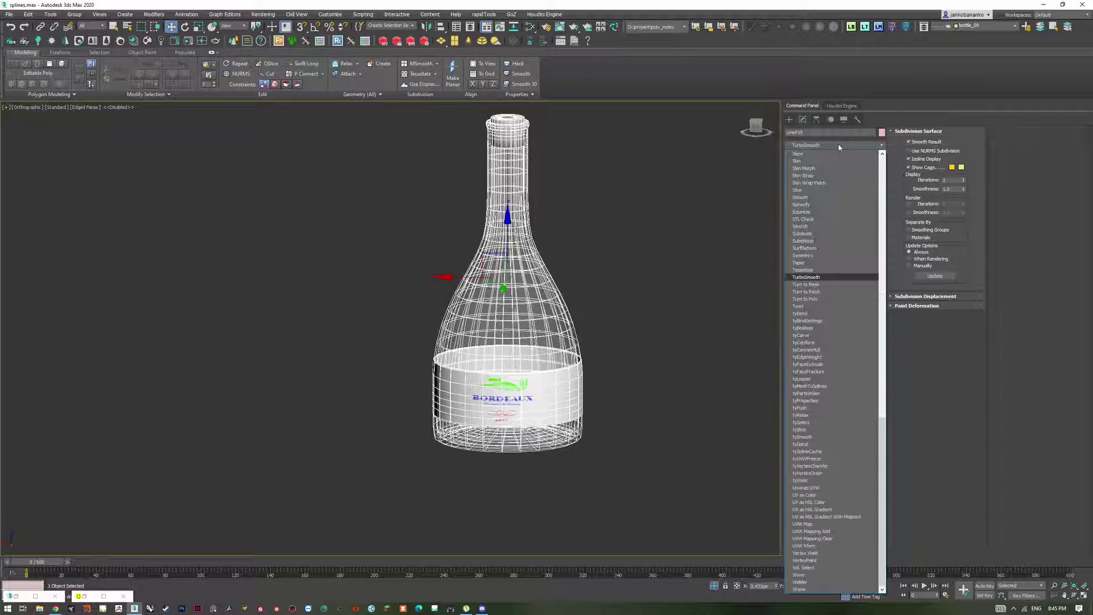
key("Return")
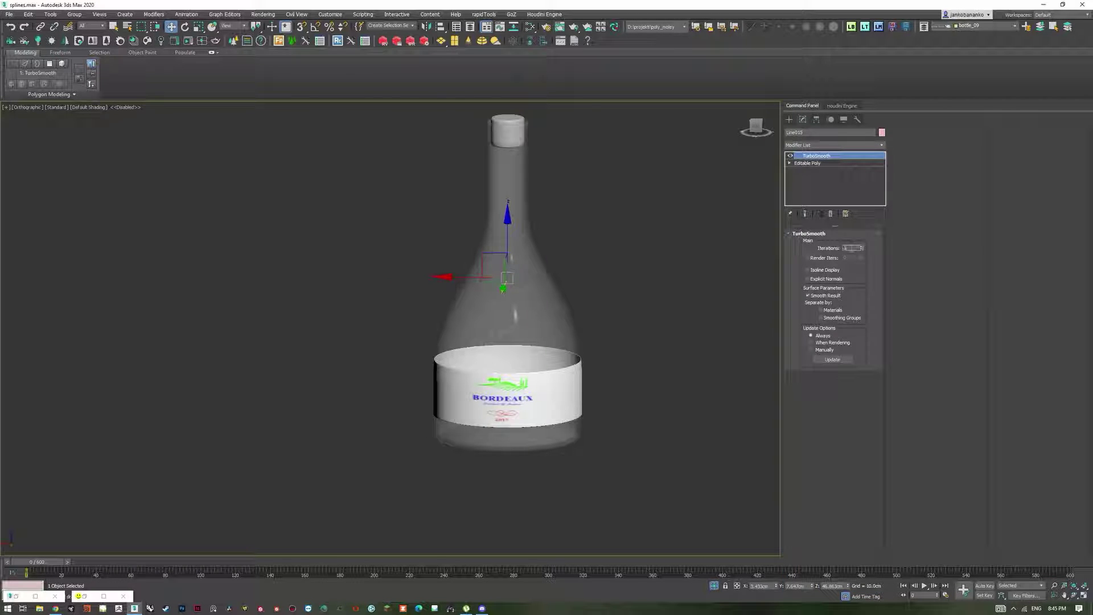
key("Return")
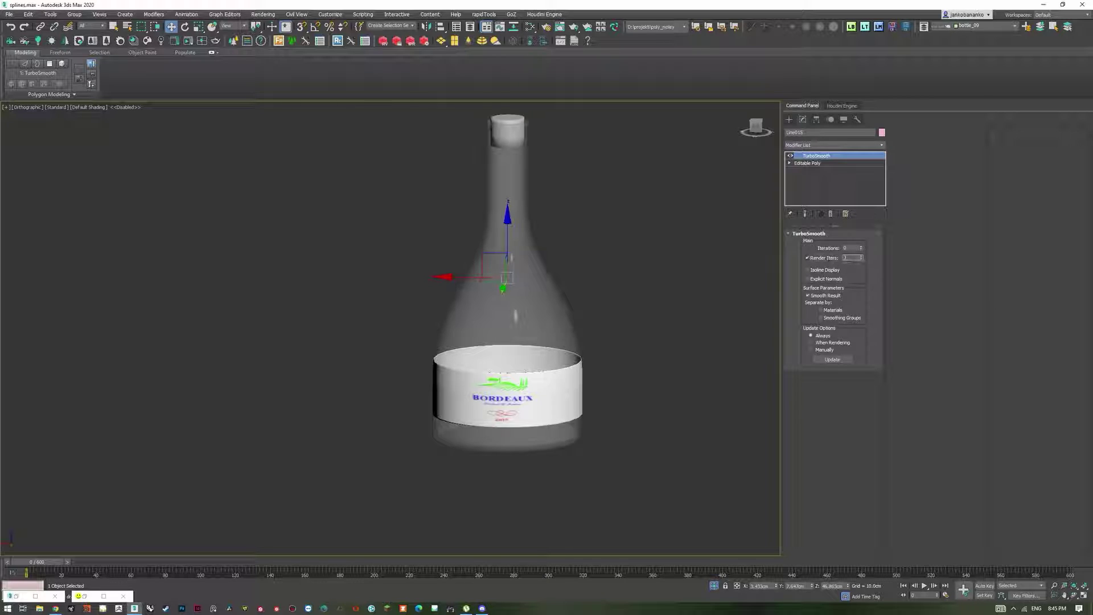
left_click(673, 301)
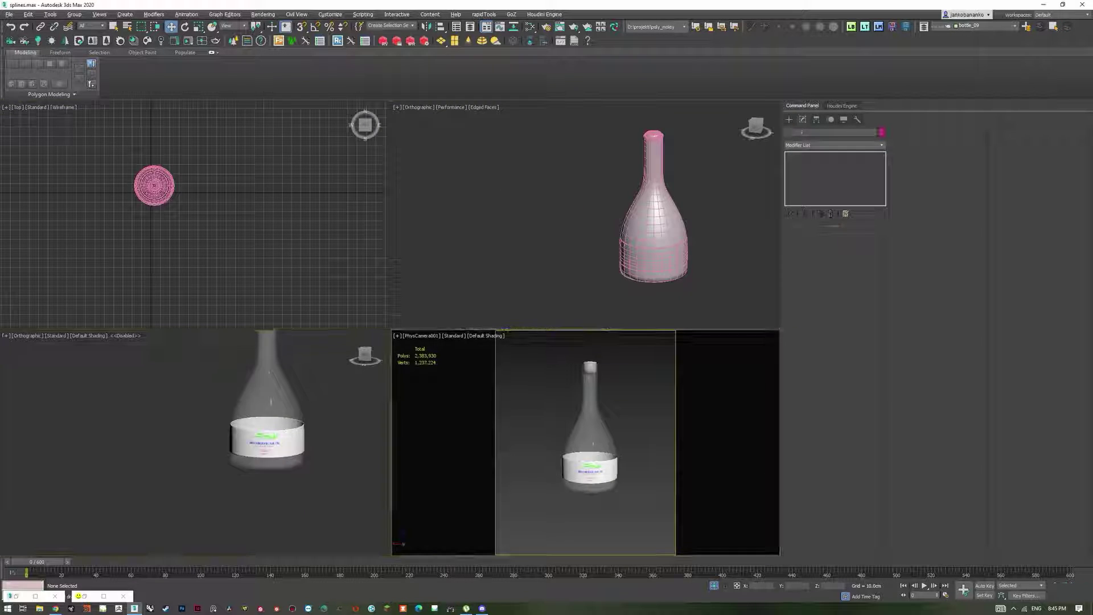
Step: Maximize the PhysCamera001 view in wireframe and copy the bottle's TurboSmooth modifier
key("alt+w")
key("F3")
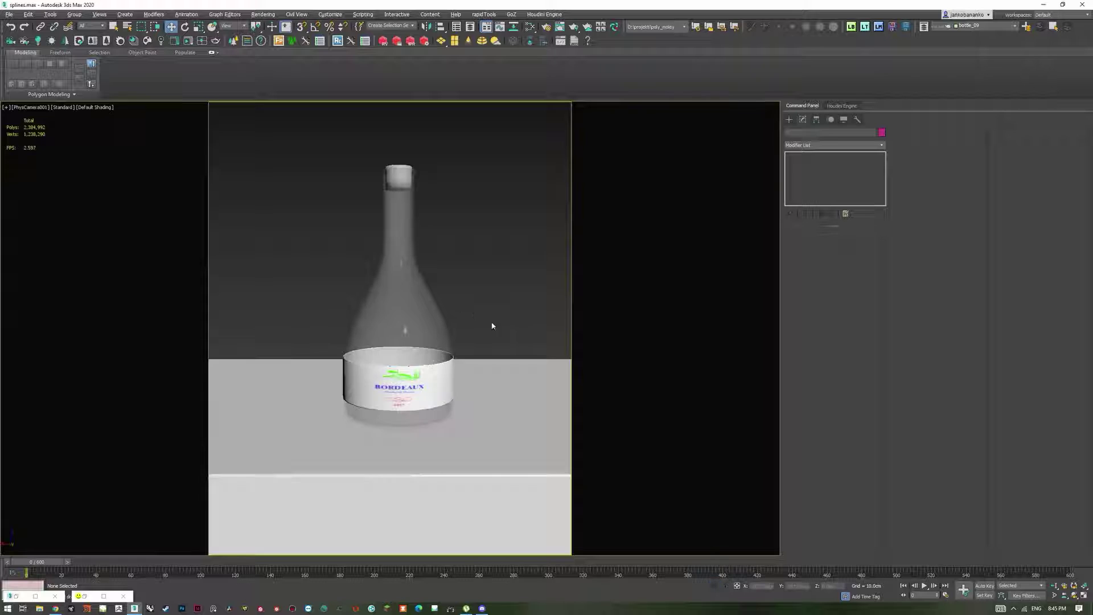
key("F3")
left_click(416, 259)
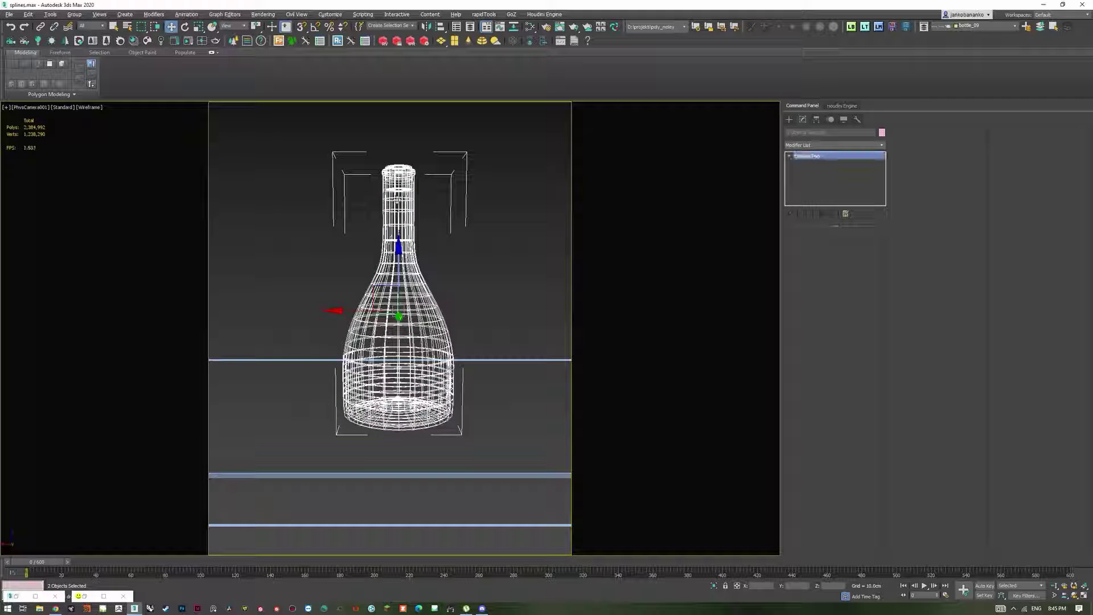
left_click(418, 186)
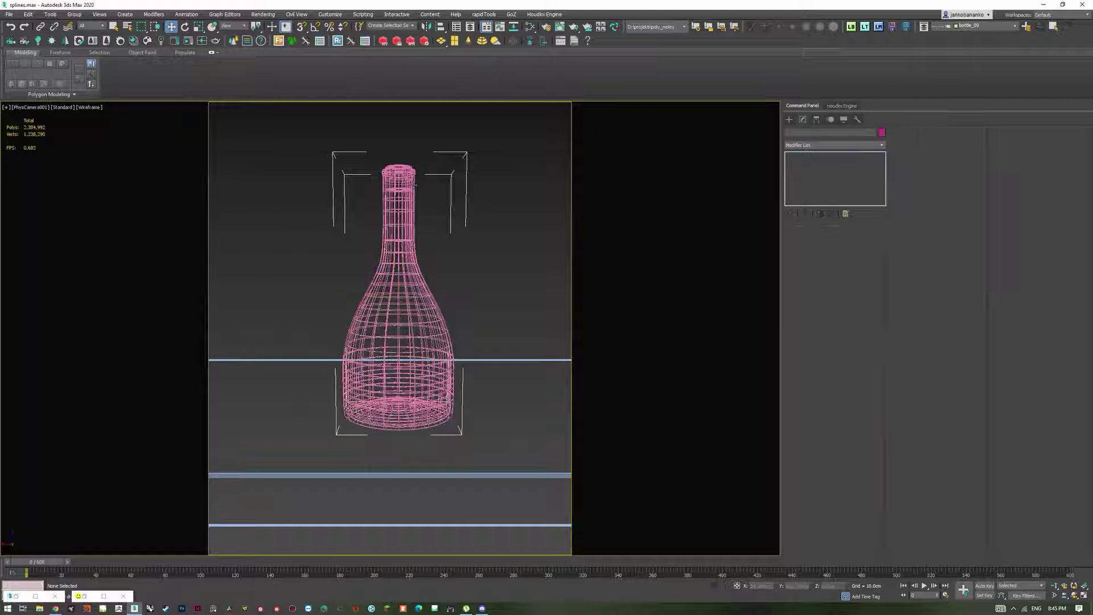
left_click(834, 145)
left_click(826, 181)
Step: Select only the bottle_liquid object and paste the copied TurboSmooth onto it as an instance
left_click_drag(484, 222, 373, 267)
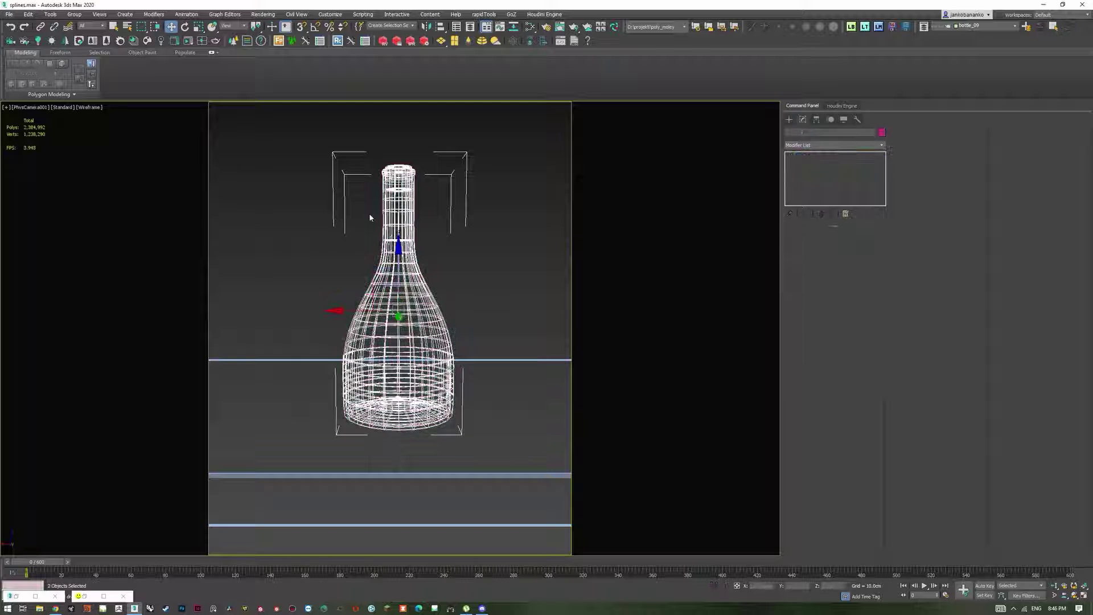
left_click_drag(370, 220, 459, 176, "alt")
right_click(840, 155)
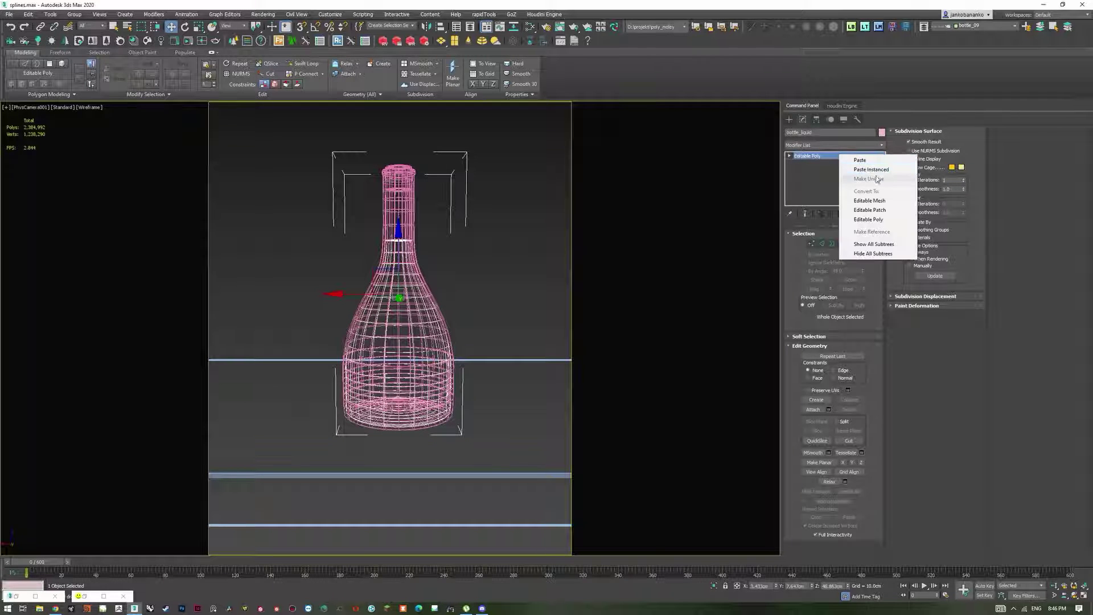
left_click(873, 170)
Step: Deselect everything, return the camera view to shaded display, and start the Corona interactive render
left_click(455, 237)
key("F3")
key("F3")
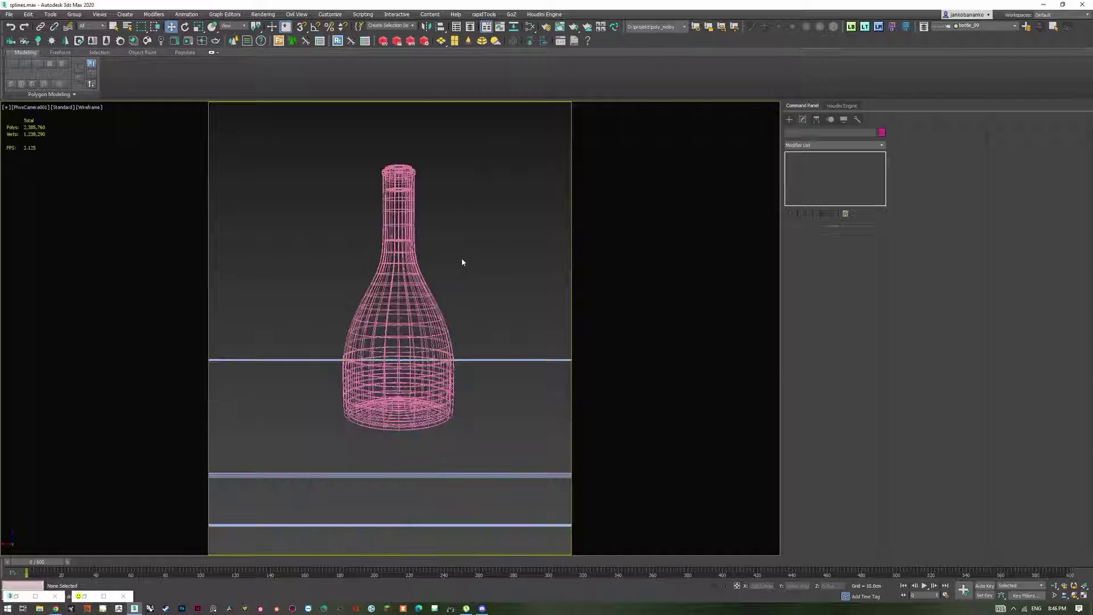
key("F3")
left_click(85, 597)
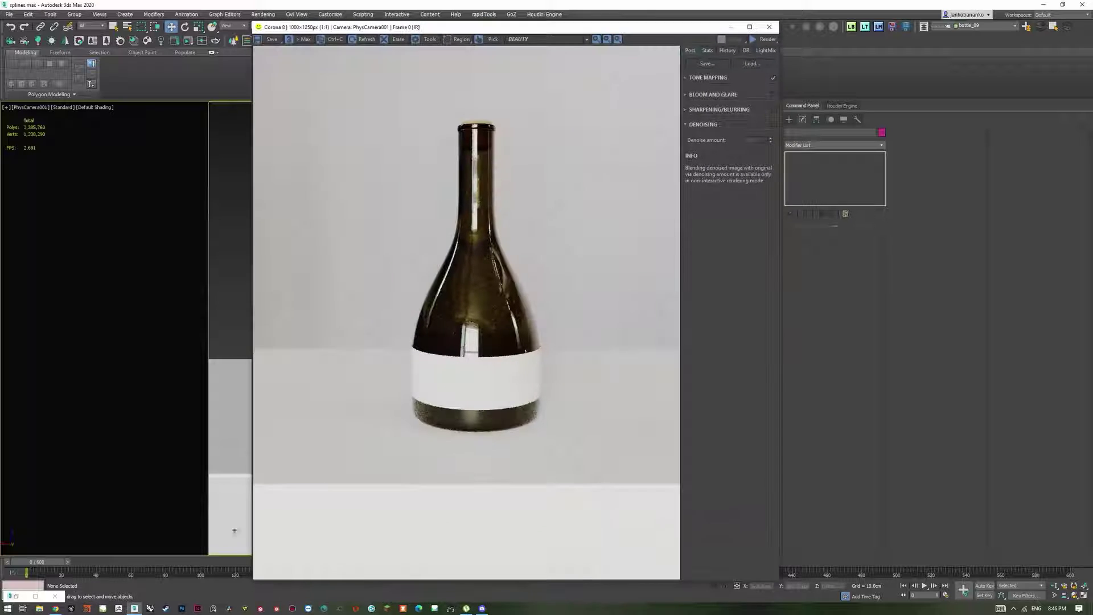
left_click(764, 39)
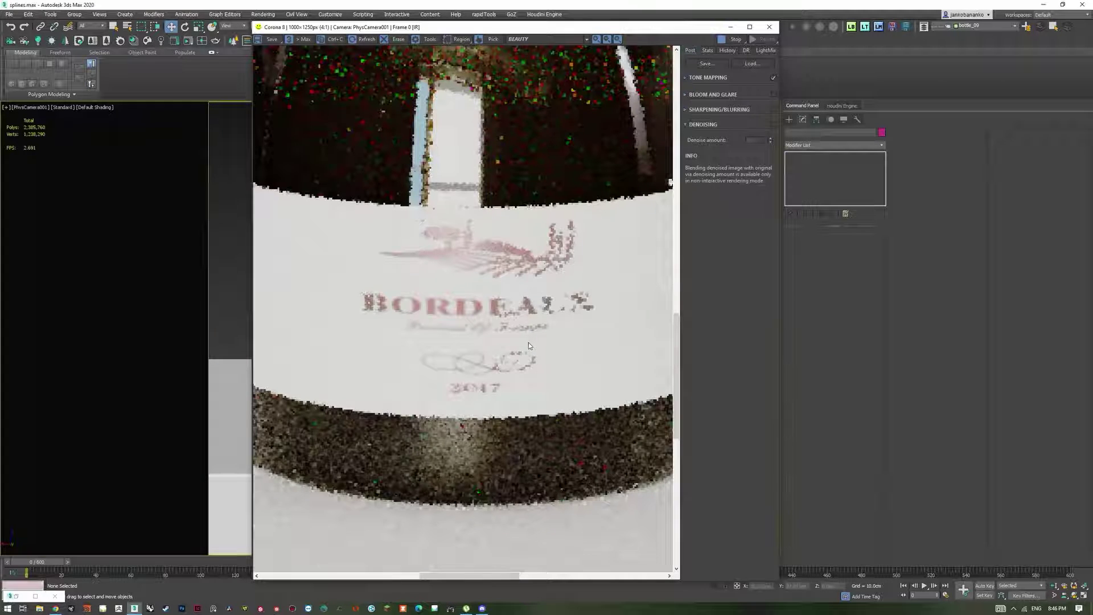
Step: Examine the Bordeaux label and the bottle glass in the Corona render, both close up and as a whole
scroll(529, 343, "down", 2)
scroll(481, 399, "up", 2)
scroll(560, 291, "up", 1)
middle_click_drag(560, 291, 519, 348)
scroll(518, 347, "down", 4)
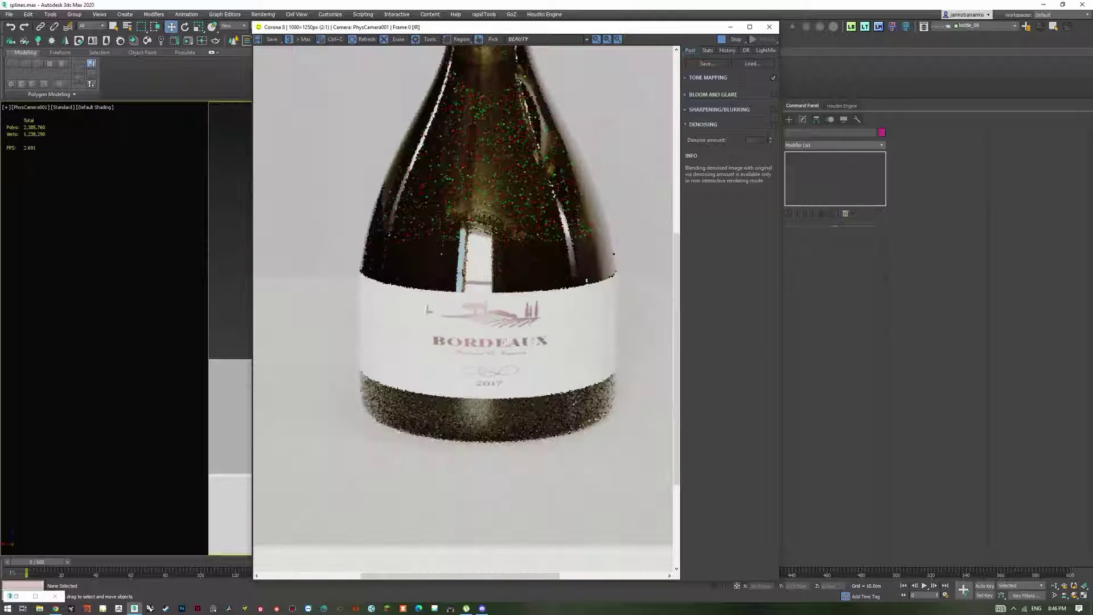
scroll(470, 328, "up", 2)
scroll(471, 331, "down", 5)
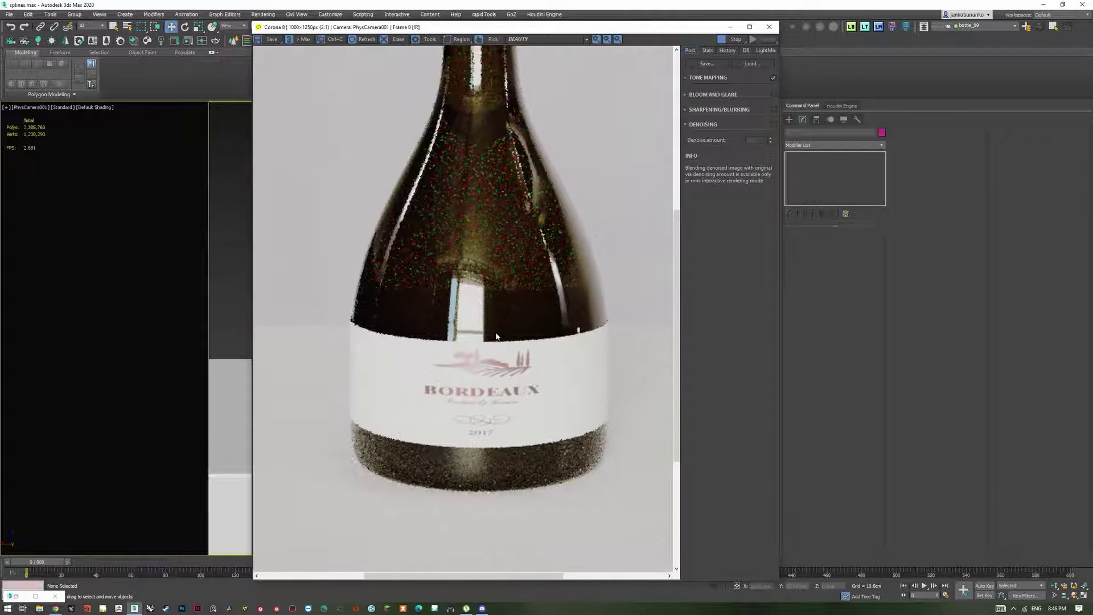
scroll(454, 129, "up", 4)
scroll(530, 188, "down", 4)
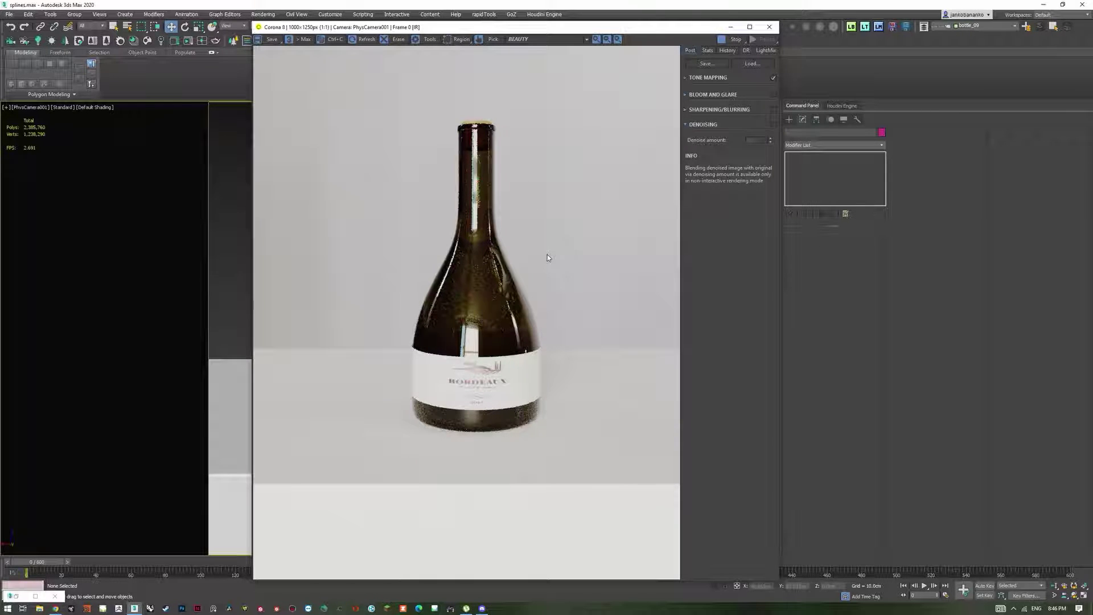
Step: Examine the Bordeaux bottle's label and lower glass close up in the render, and minimize the render window
scroll(497, 400, "up", 3)
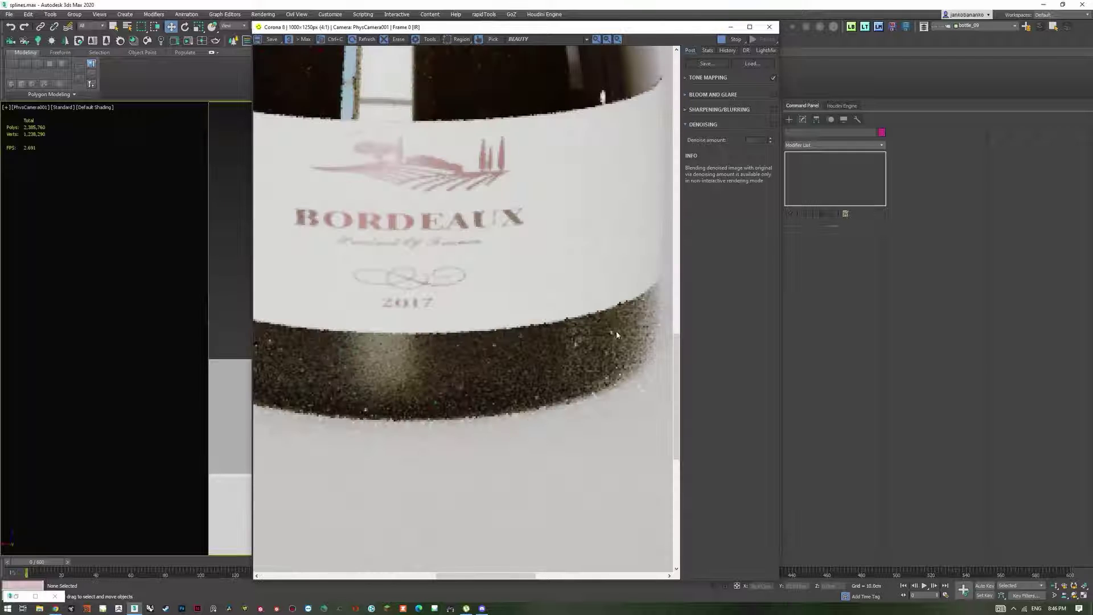
scroll(501, 387, "down", 3)
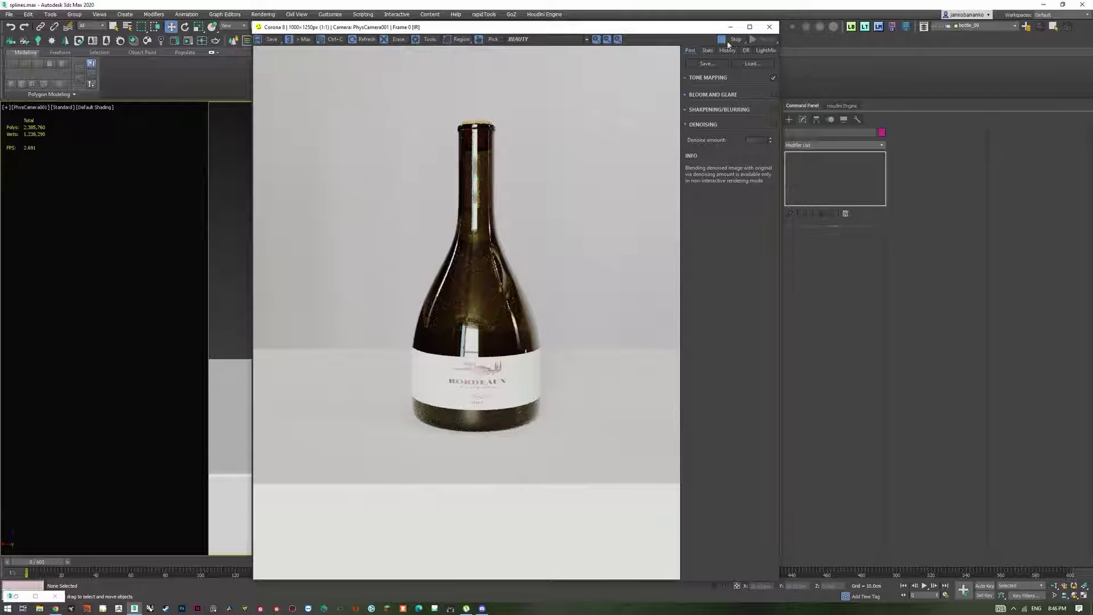
left_click(729, 26)
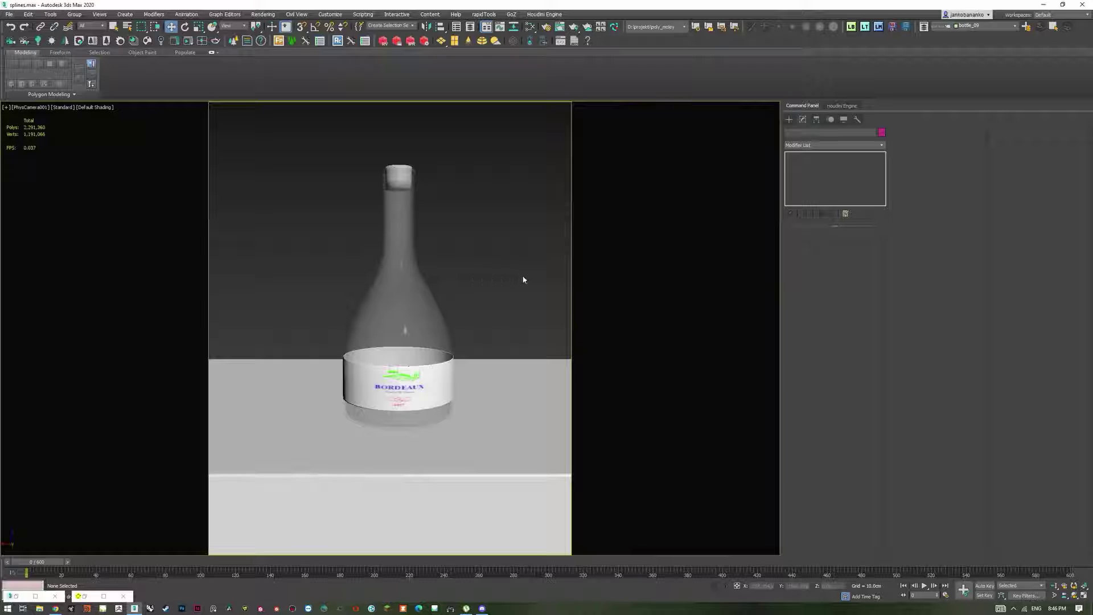
Step: Check the overlapping bottle objects with edged faces in the camera view, leaving only the bottle body selected in default shading
left_click_drag(522, 276, 498, 263)
left_click_drag(384, 205, 352, 176)
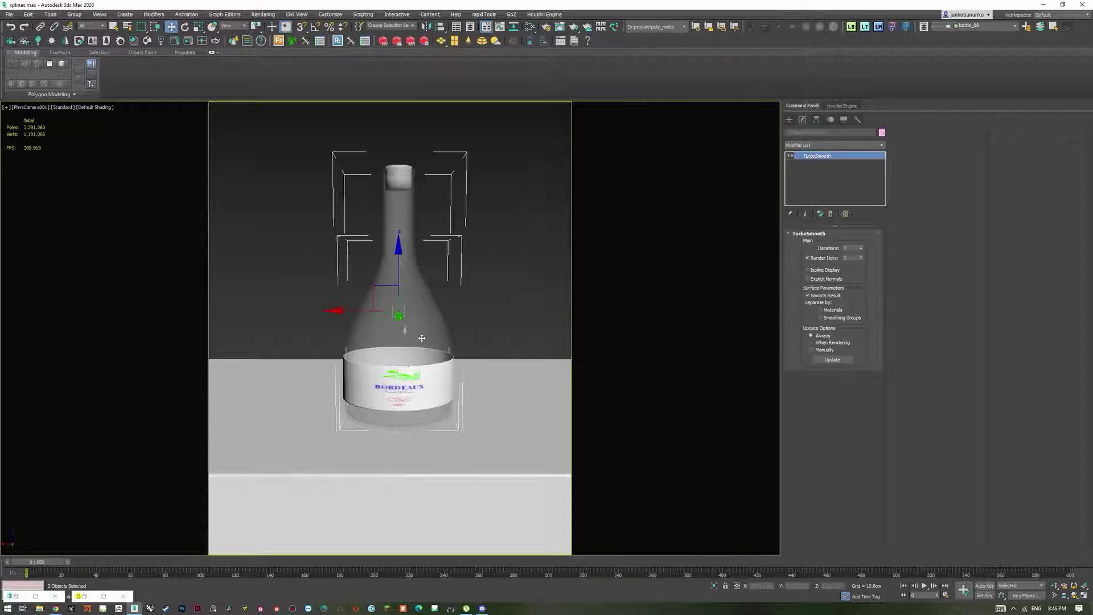
key("F4")
left_click(435, 394)
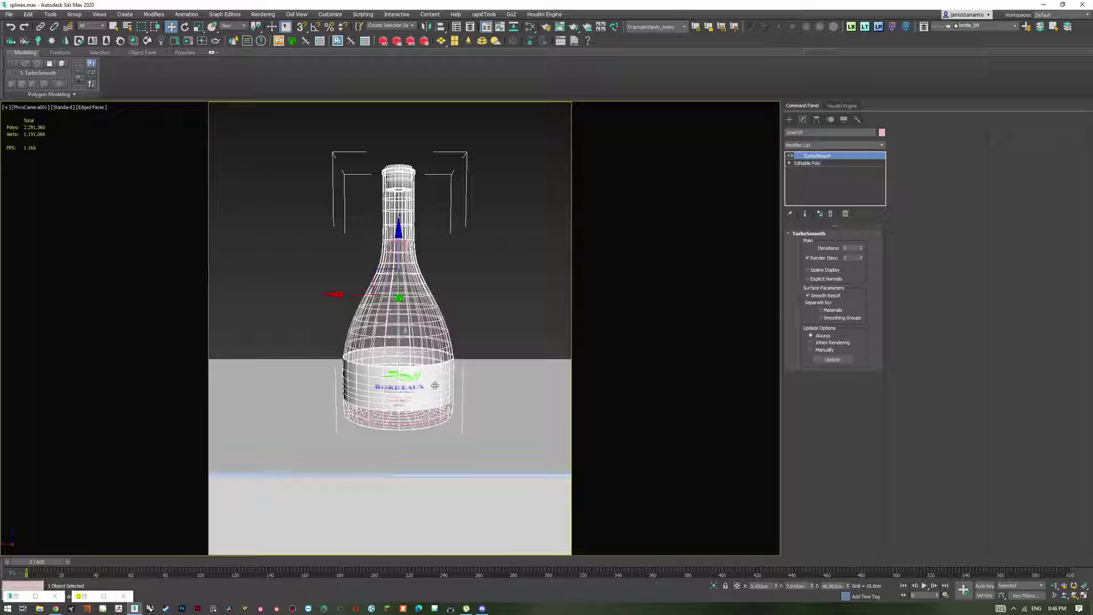
left_click_drag(520, 275, 369, 146)
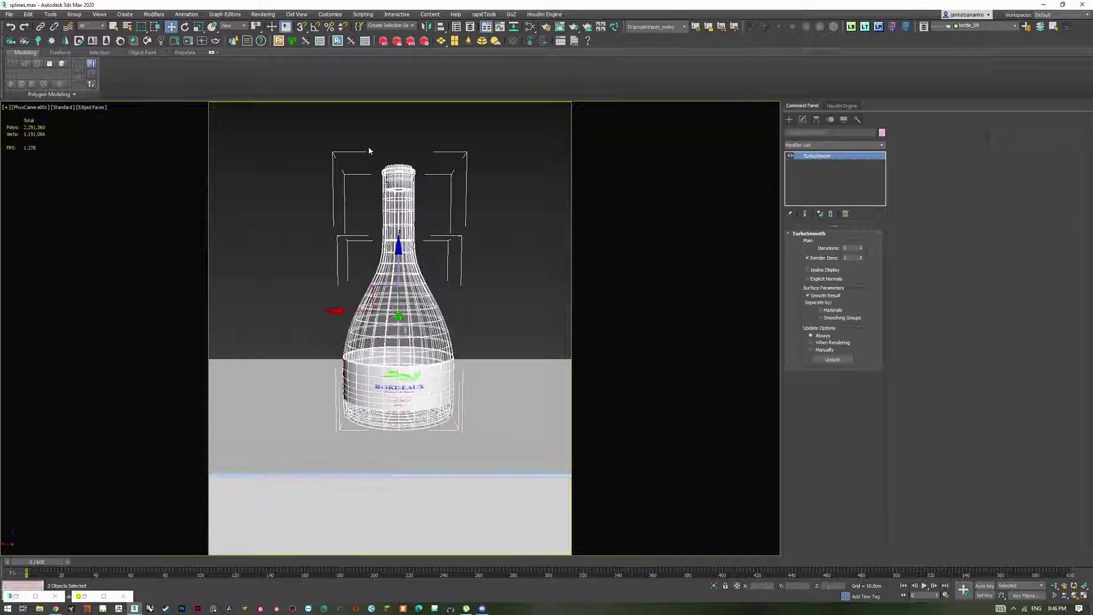
key("F4")
left_click(485, 249)
key("F4")
left_click(432, 380)
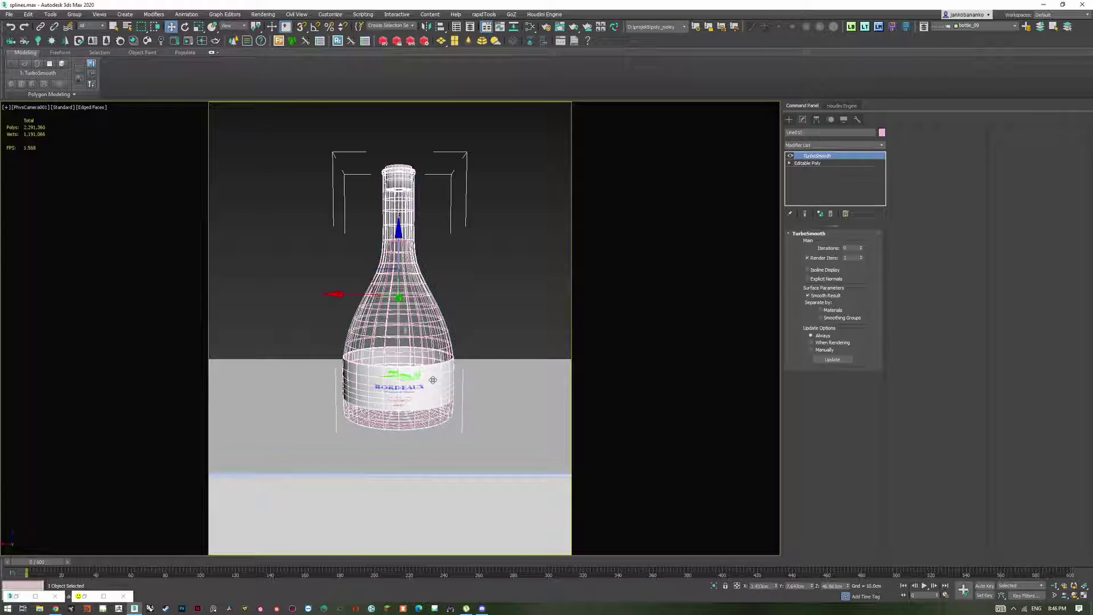
key("F4")
Step: Isolate the bottle body and show it in wireframe in the maximized orthographic view
key("alt+q")
key("alt+w")
left_click(221, 446)
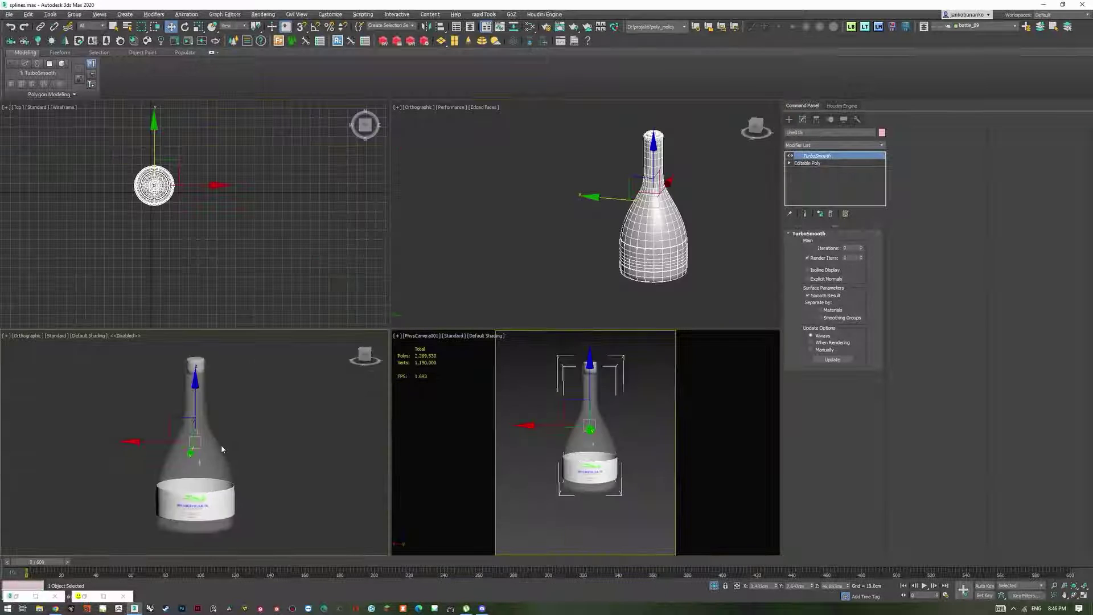
key("alt+w")
middle_click_drag(300, 436, 433, 482, "alt")
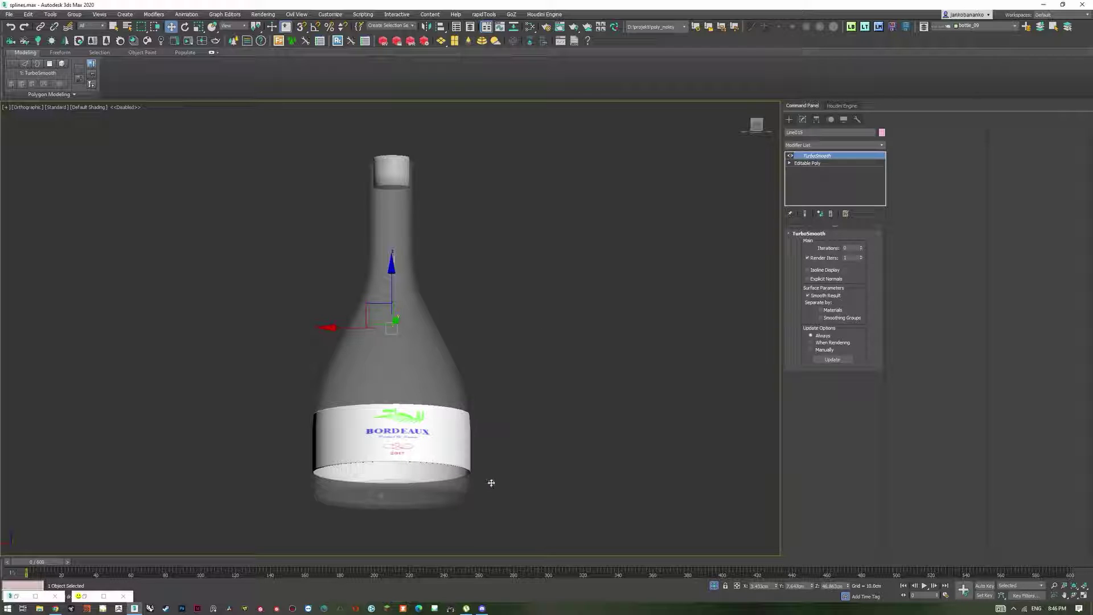
key("F3")
Step: Examine the bottle's mesh in wireframe at its Editable Poly level, from the base to the neck and from above
middle_click_drag(387, 489, 467, 460)
scroll(467, 459, "down", 3)
middle_click_drag(467, 459, 463, 484, "alt")
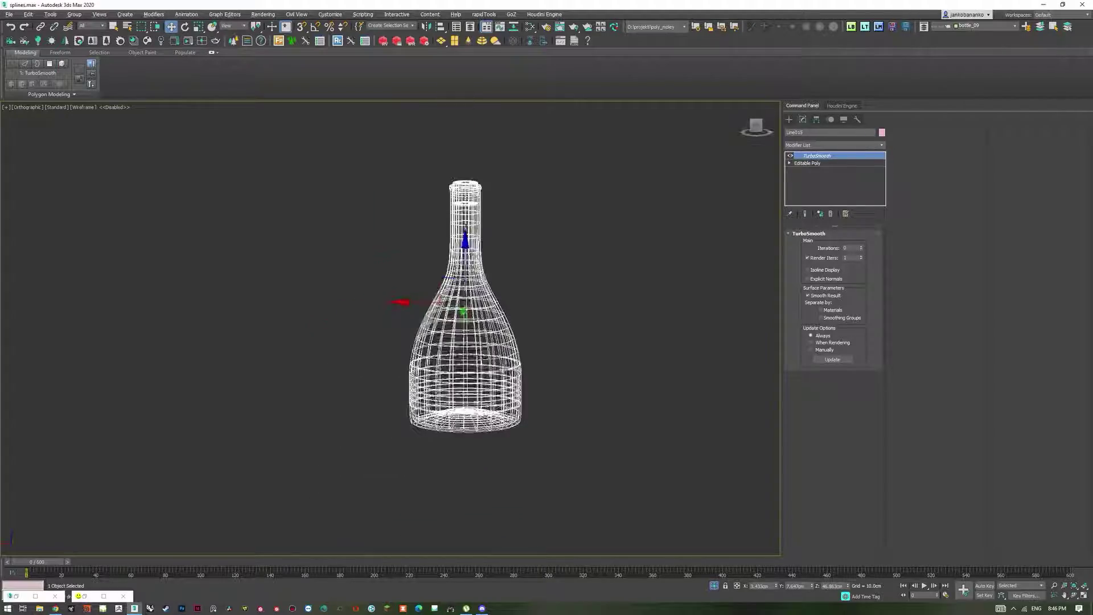
scroll(509, 430, "up", 8)
left_click(825, 164)
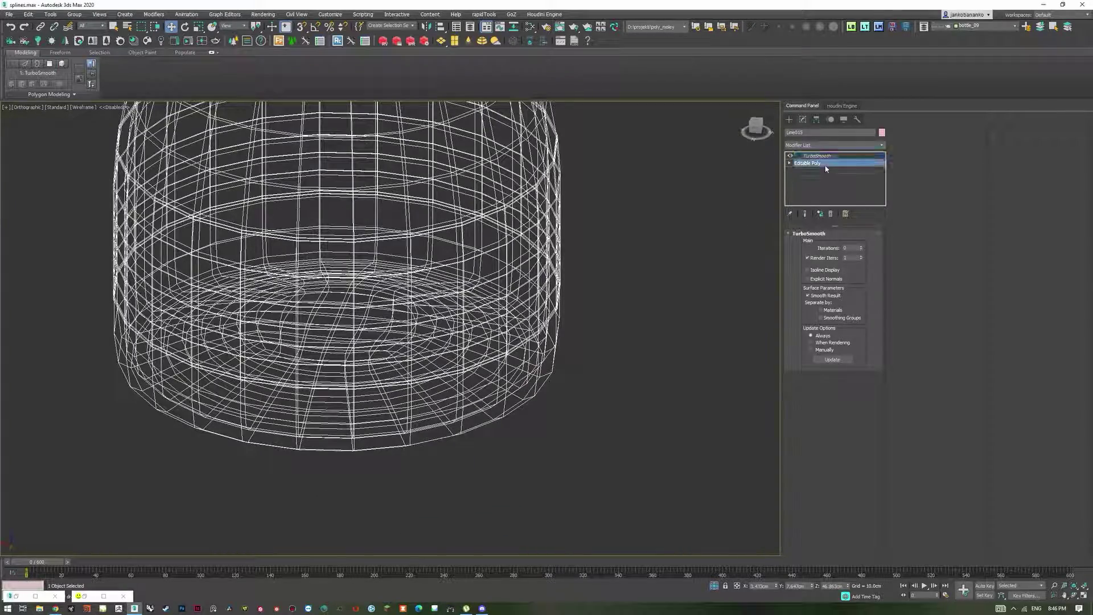
middle_click_drag(309, 249, 390, 447)
scroll(398, 448, "down", 5)
middle_click_drag(432, 123, 450, 230, "alt")
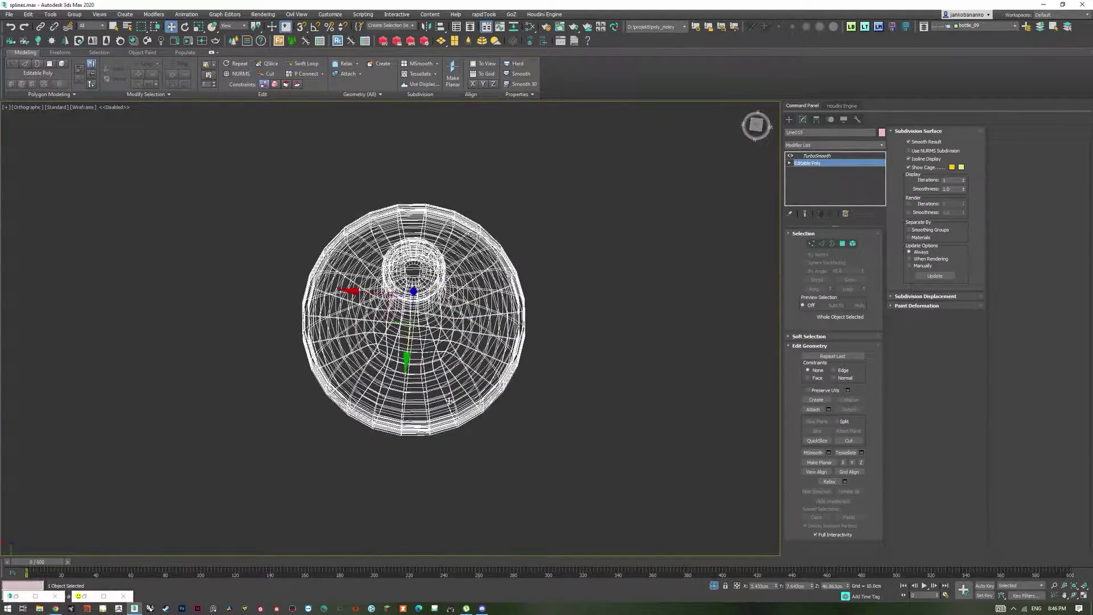
middle_click_drag(450, 400, 503, 460, "alt")
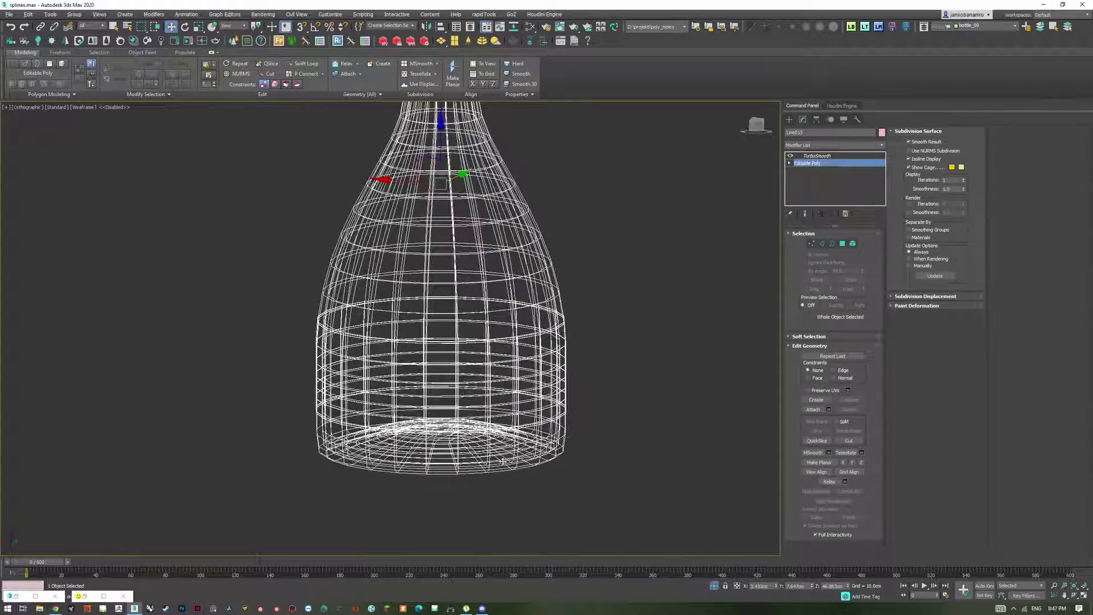
middle_click_drag(477, 396, 464, 402, "alt")
middle_click_drag(625, 366, 598, 365, "alt")
middle_click_drag(626, 298, 629, 398)
scroll(626, 393, "down", 3)
middle_click_drag(598, 310, 591, 337, "alt")
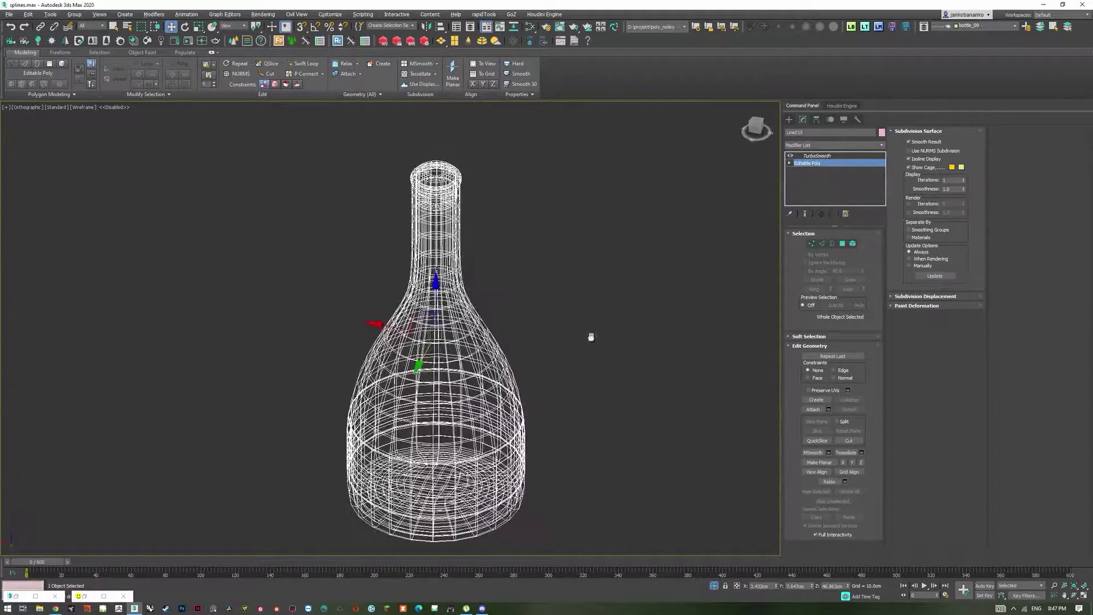
Step: Deselect the bottle, restore shaded display, maximize the PhysCamera001 view and end the isolation
left_click(605, 319)
key("F3")
key("F4")
key("alt+w")
left_click(562, 440)
key("alt+w")
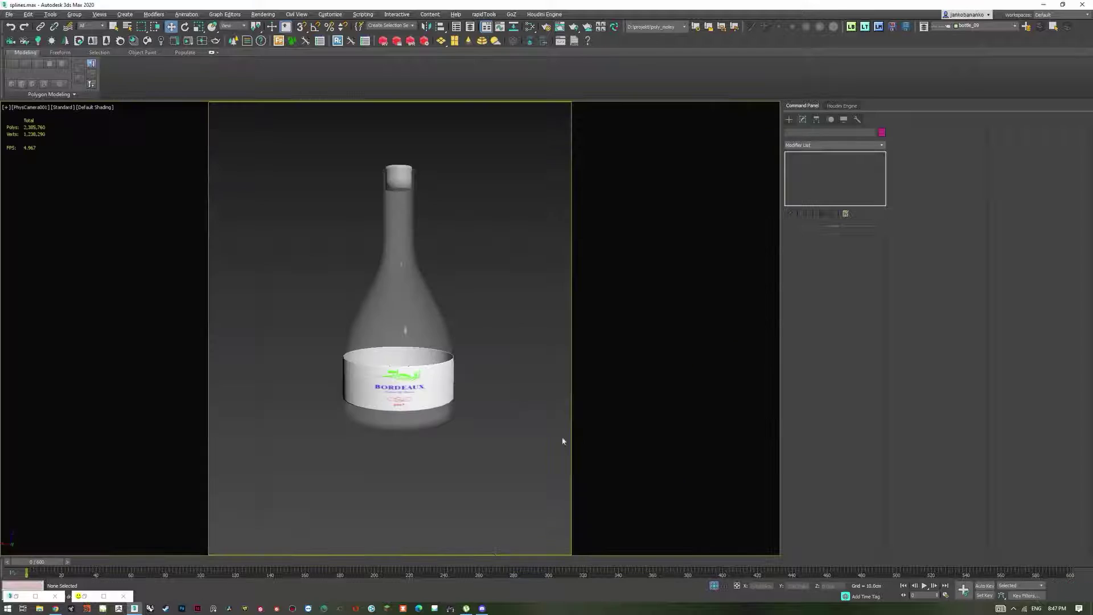
key("alt+q")
key("F4")
key("F4")
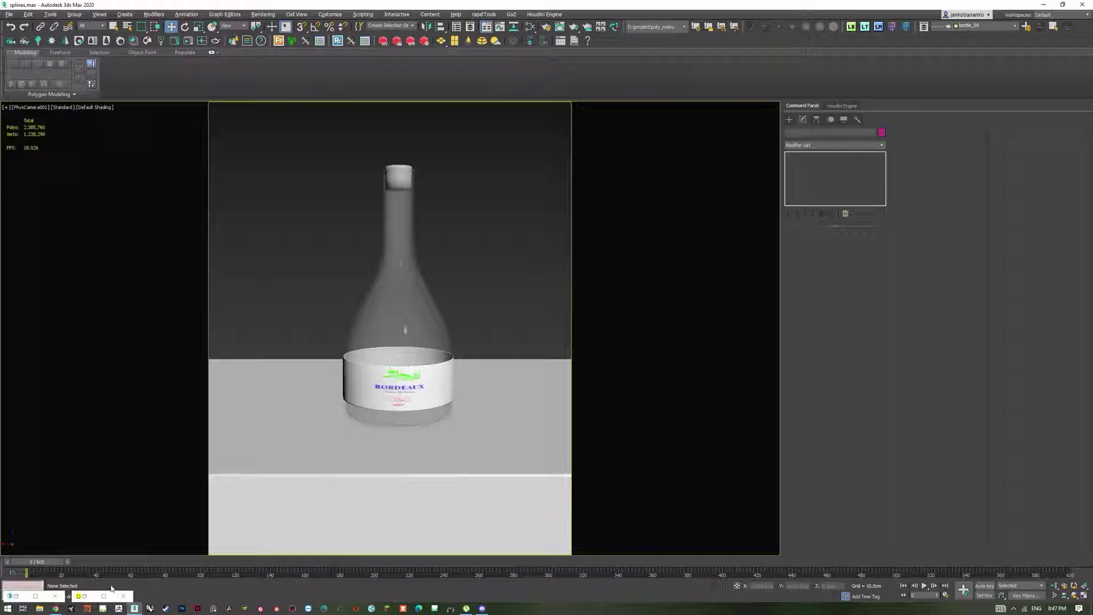
Step: Reopen the Corona render window, move it aside and restart the interactive render of the Bordeaux bottle
left_click(79, 595)
left_click(84, 596)
left_click(84, 596)
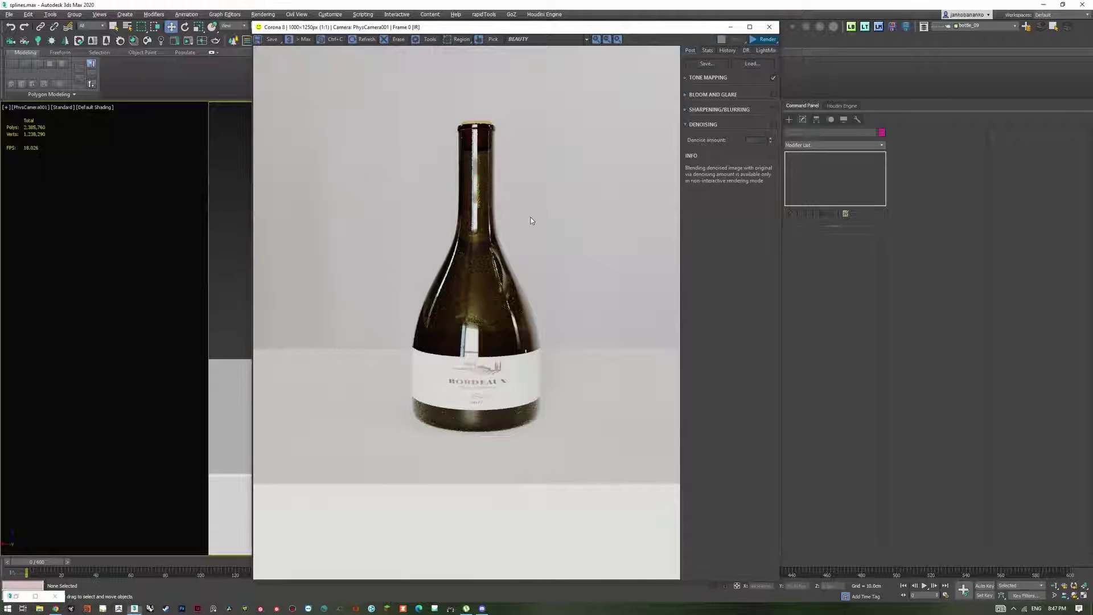
left_click_drag(545, 30, 690, 18)
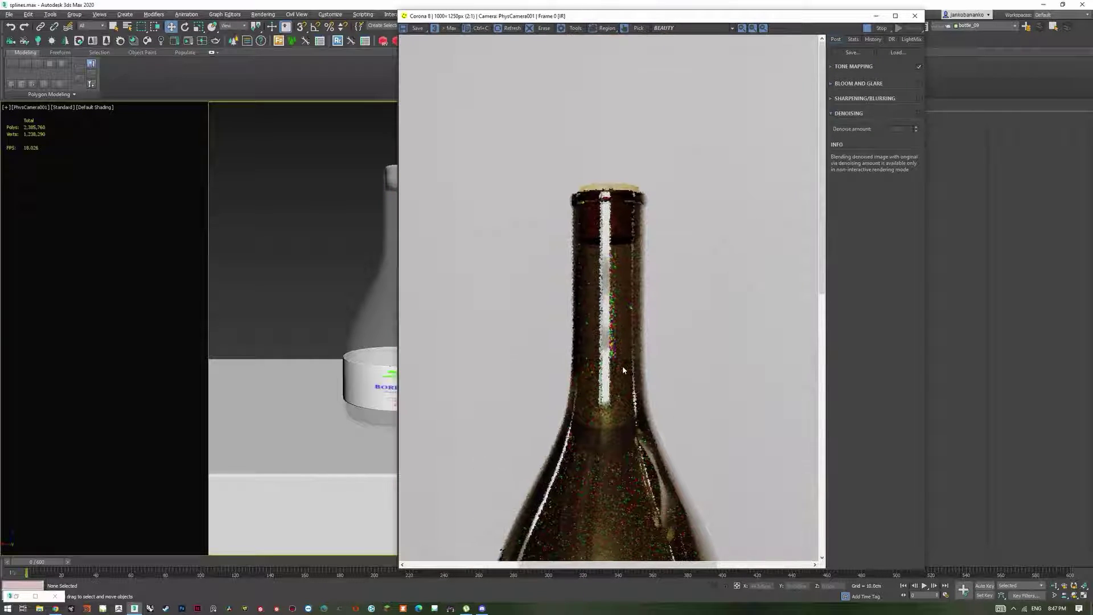
Step: Examine the rendered bottle's neck, cork, label and base close up, and minimize the render window
scroll(623, 371, "up", 3)
scroll(632, 410, "down", 5)
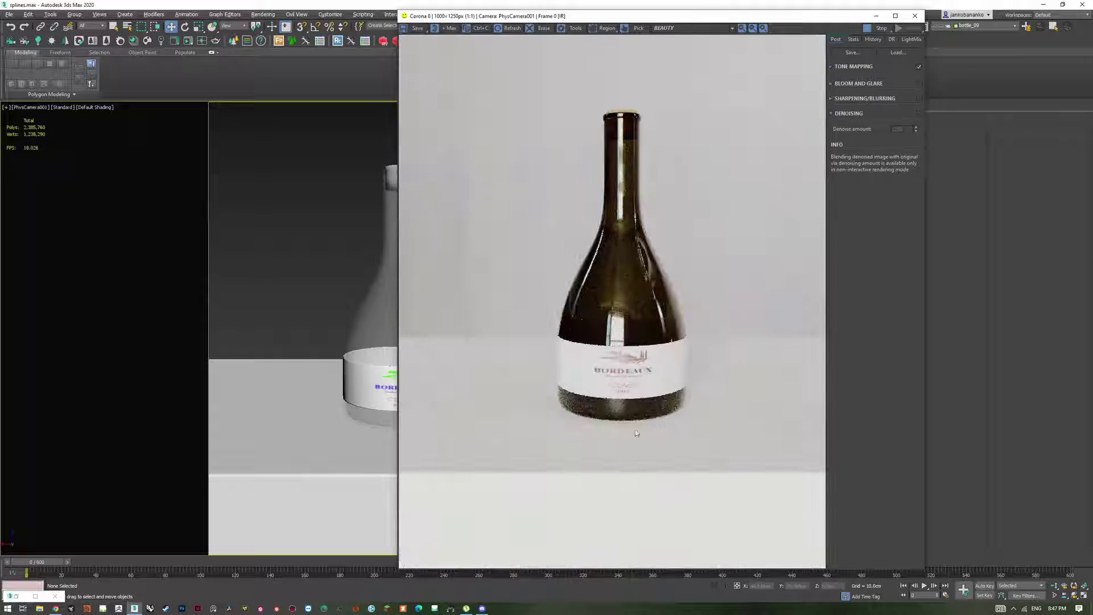
scroll(654, 365, "up", 3)
scroll(654, 364, "down", 3)
scroll(670, 390, "up", 3)
scroll(666, 388, "down", 3)
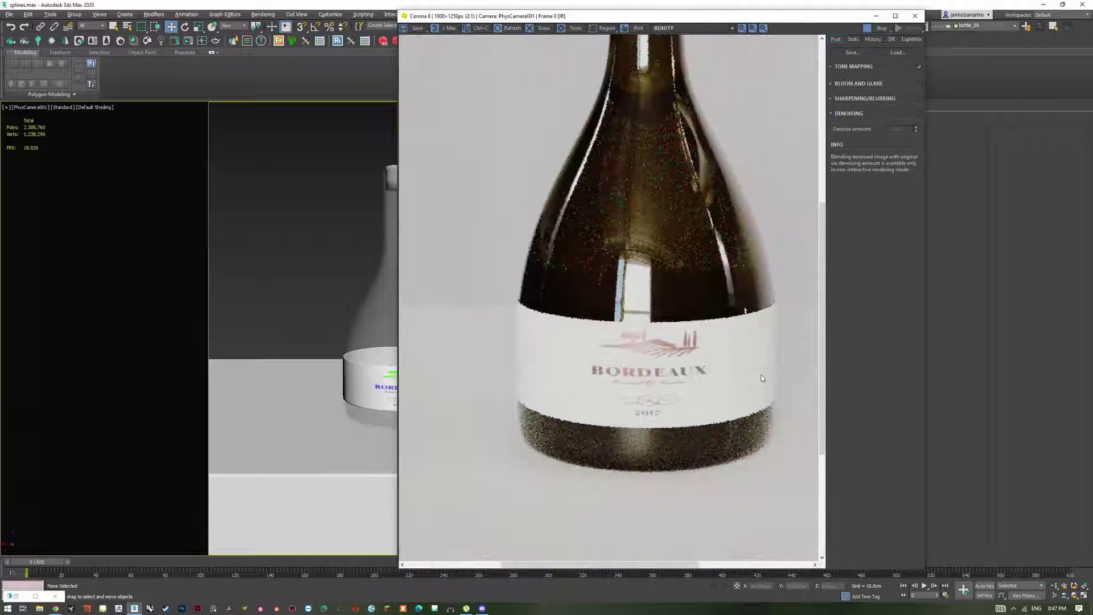
left_click(875, 16)
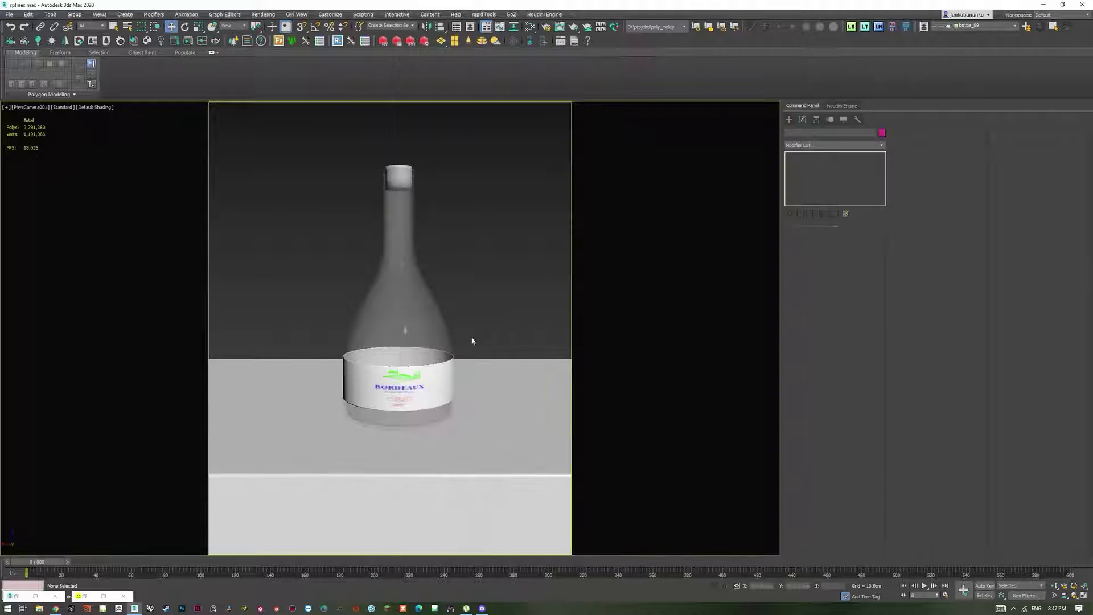
Step: Select and isolate the bottle body in the maximized orthographic view and look around its label
left_click(432, 341)
key("alt+w")
middle_click(208, 390)
key("alt+w")
middle_click_drag(270, 390, 365, 287)
middle_click_drag(365, 287, 312, 291, "alt")
middle_click_drag(460, 350, 567, 347, "alt")
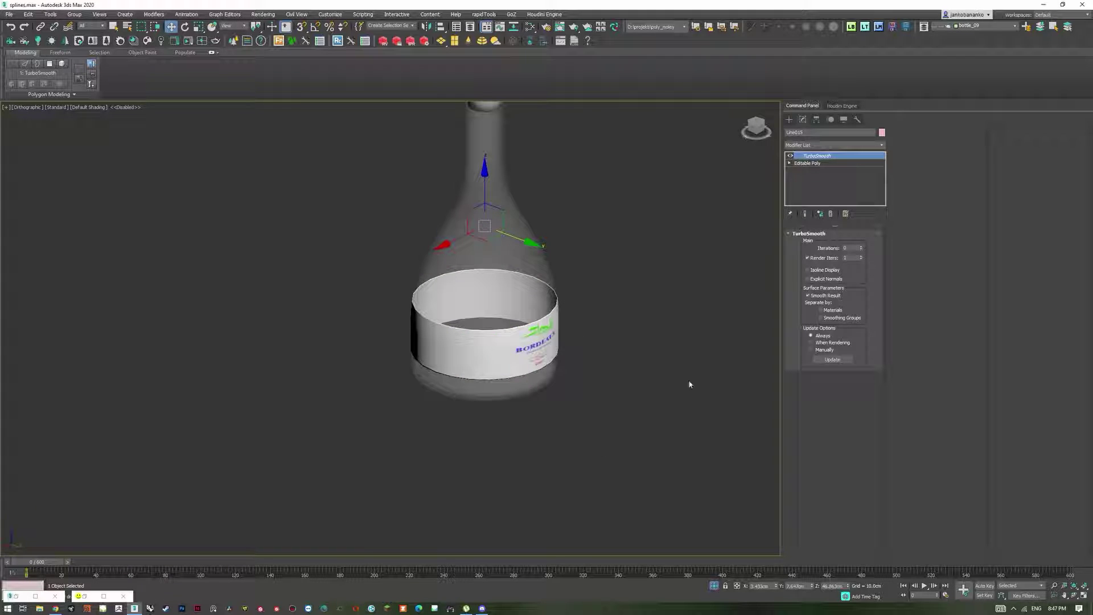
Step: Examine the cork and bottle neck close up, in plain shading and with edged faces
scroll(585, 393, "up", 1)
middle_click_drag(559, 214, 578, 336)
scroll(511, 247, "up", 5)
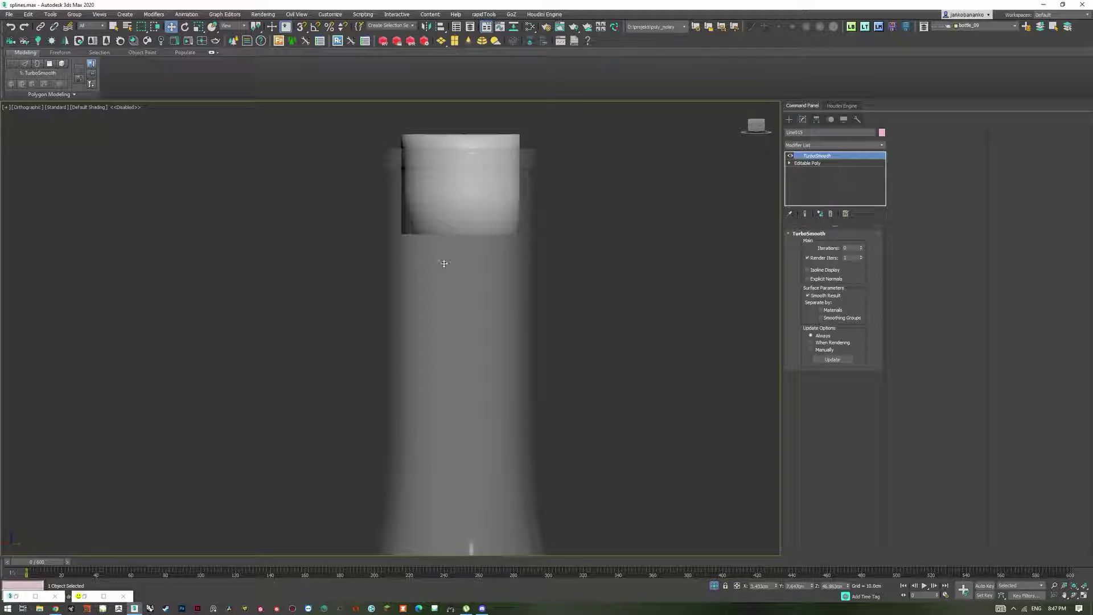
scroll(662, 298, "down", 3)
key("F4")
left_click(661, 297)
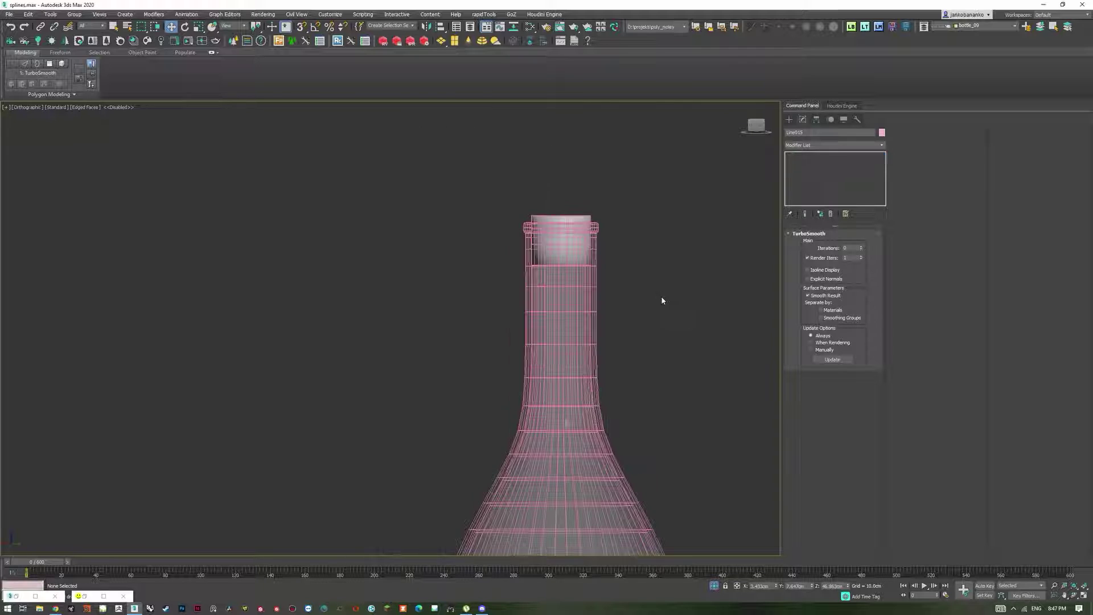
scroll(662, 297, "down", 4)
middle_click_drag(662, 296, 589, 312)
Step: Return to the maximized PhysCamera001 view in default shading with the whole scene unisolated
key("F4")
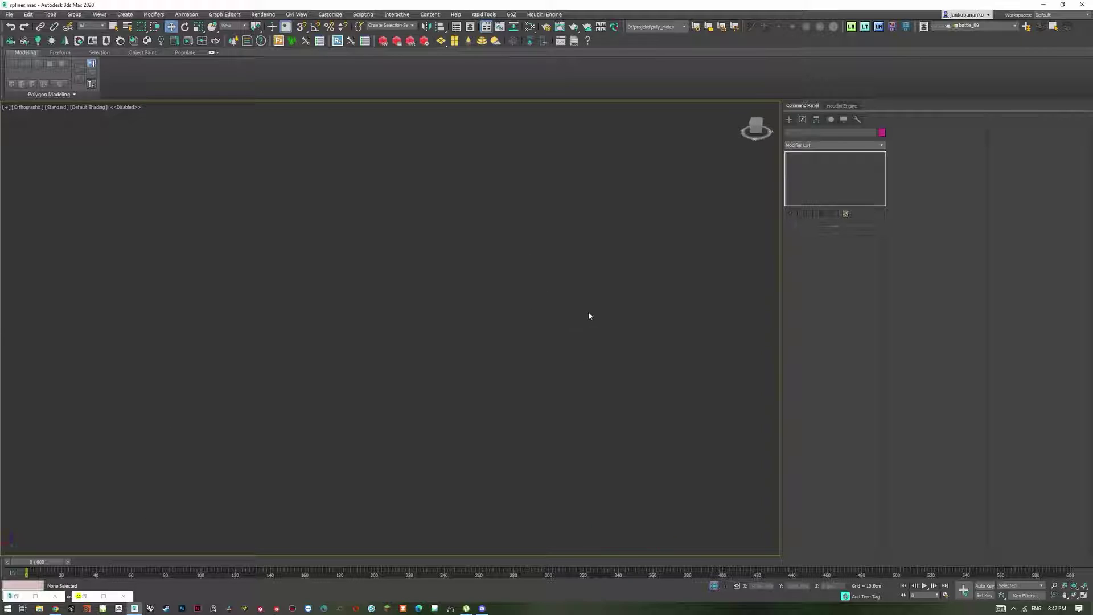
key("alt+w")
left_click(569, 359)
key("alt+w")
key("F4")
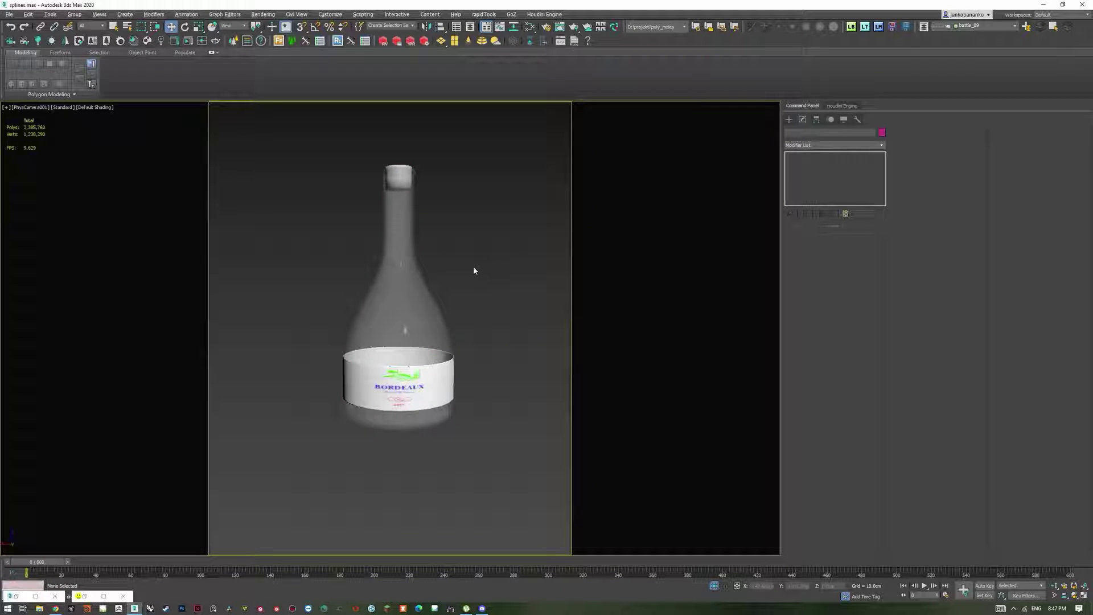
key("F3")
key("F3")
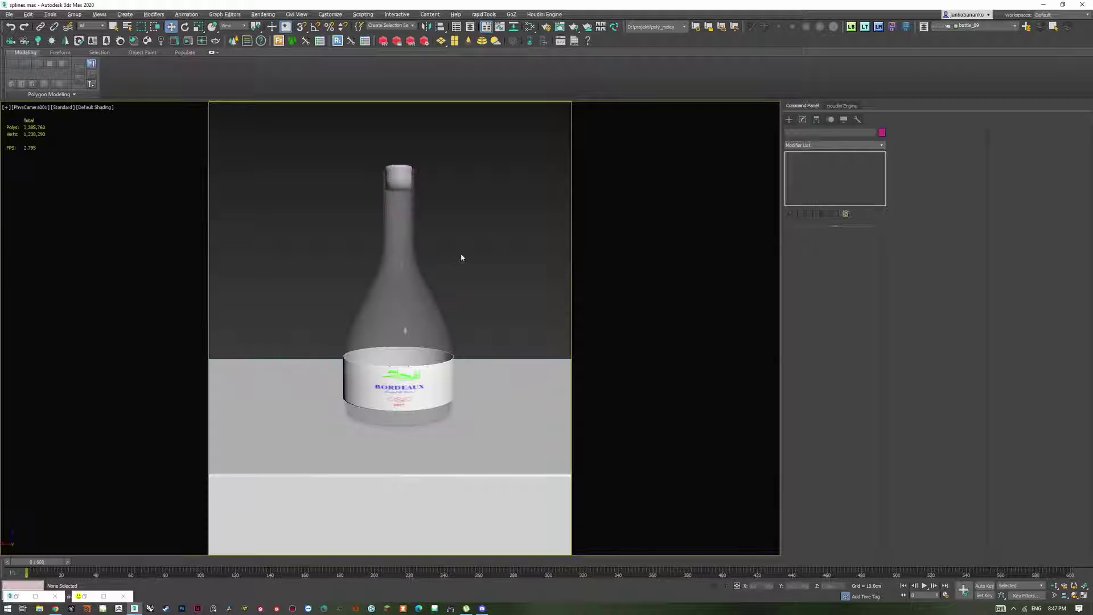
Step: Hide the bottle_09 layer, unhide the layer of the beer bottle and return the camera view to shaded display
left_click_drag(496, 248, 371, 132)
key("F3")
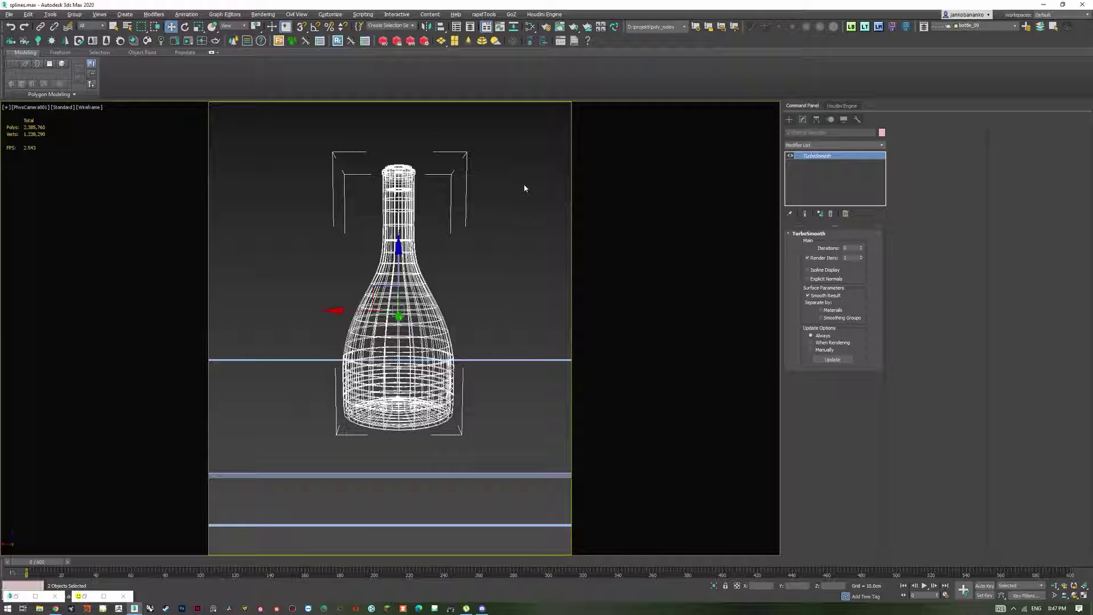
left_click(990, 24)
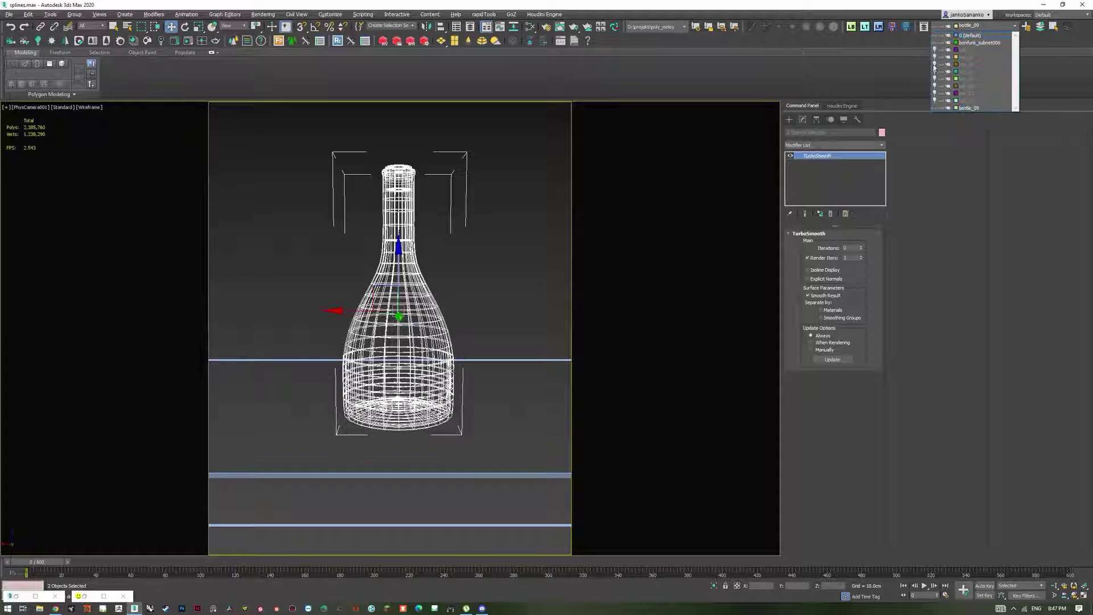
left_click(936, 108)
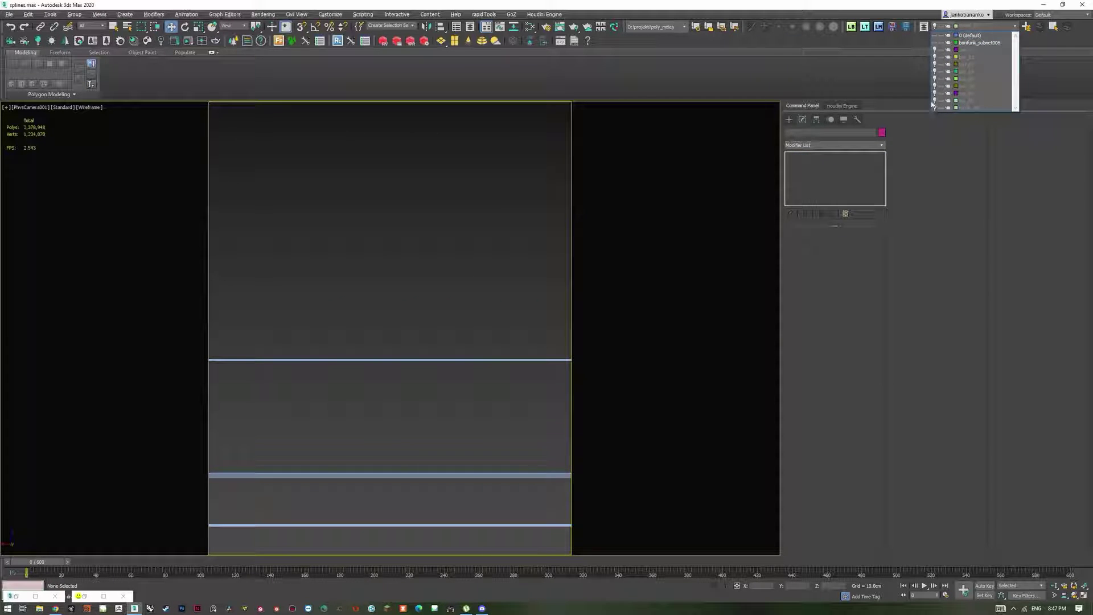
left_click(990, 26)
left_click(936, 53)
key("F3")
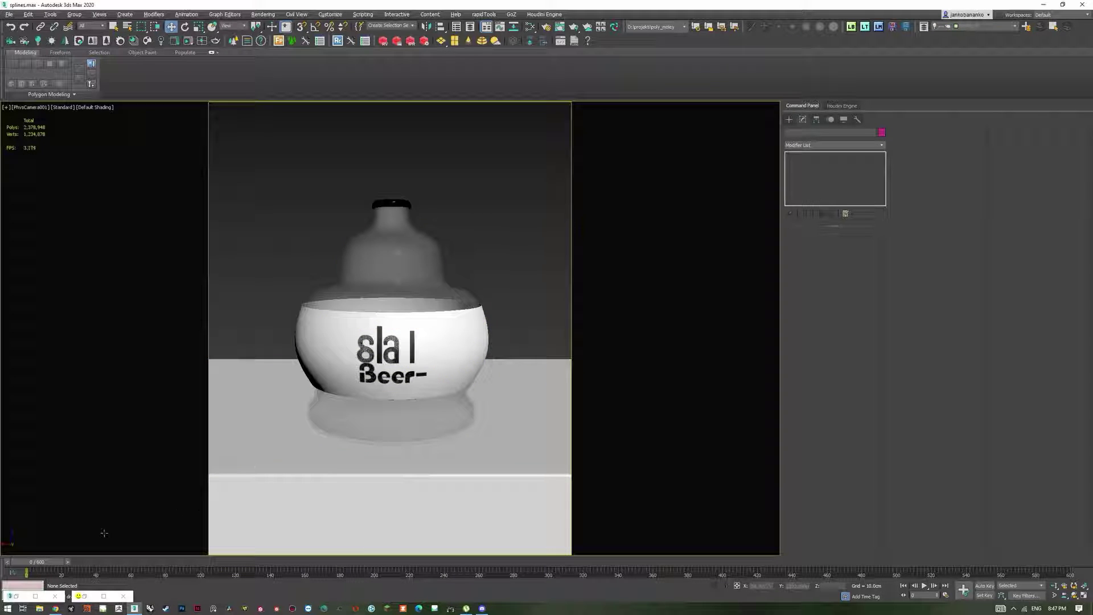
Step: Start the Corona interactive render of the beer bottle, move the render window aside and check the cap close up
left_click(84, 597)
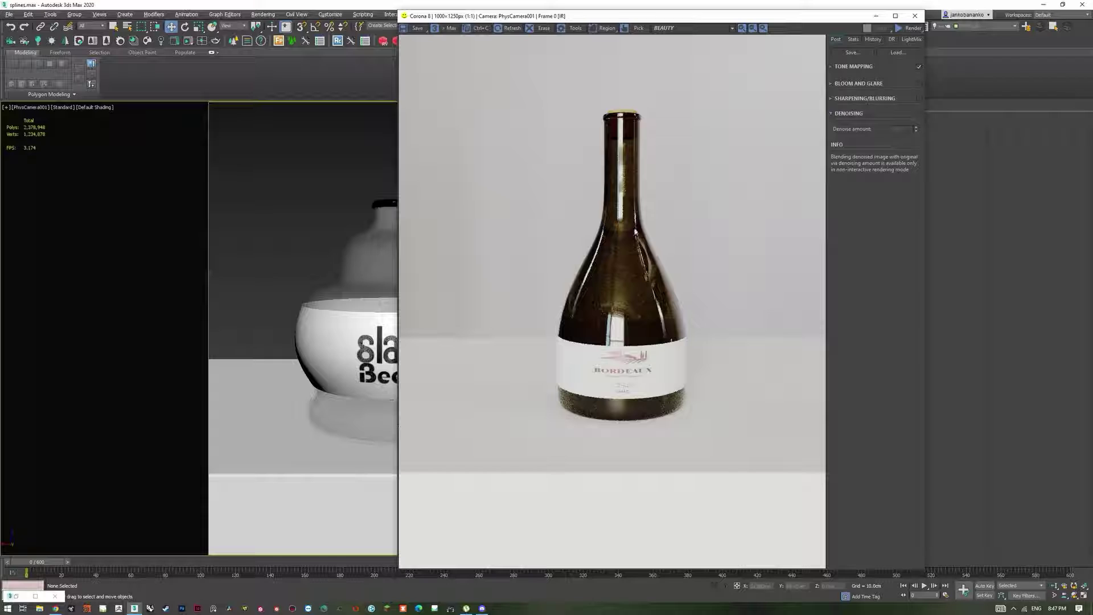
left_click(912, 30)
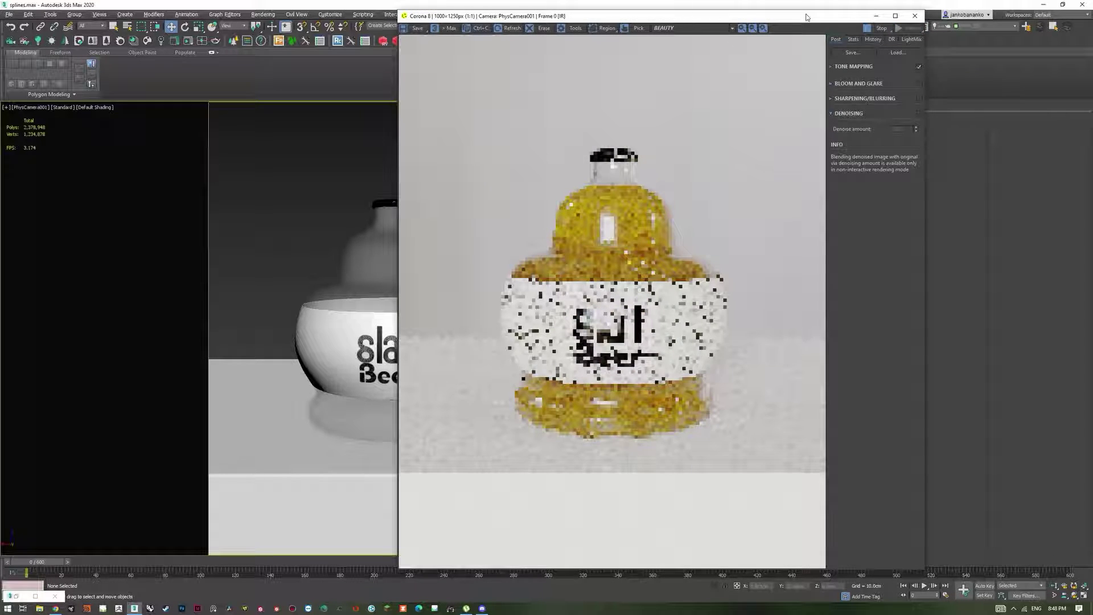
left_click_drag(806, 17, 471, 30)
scroll(285, 154, "up", 2)
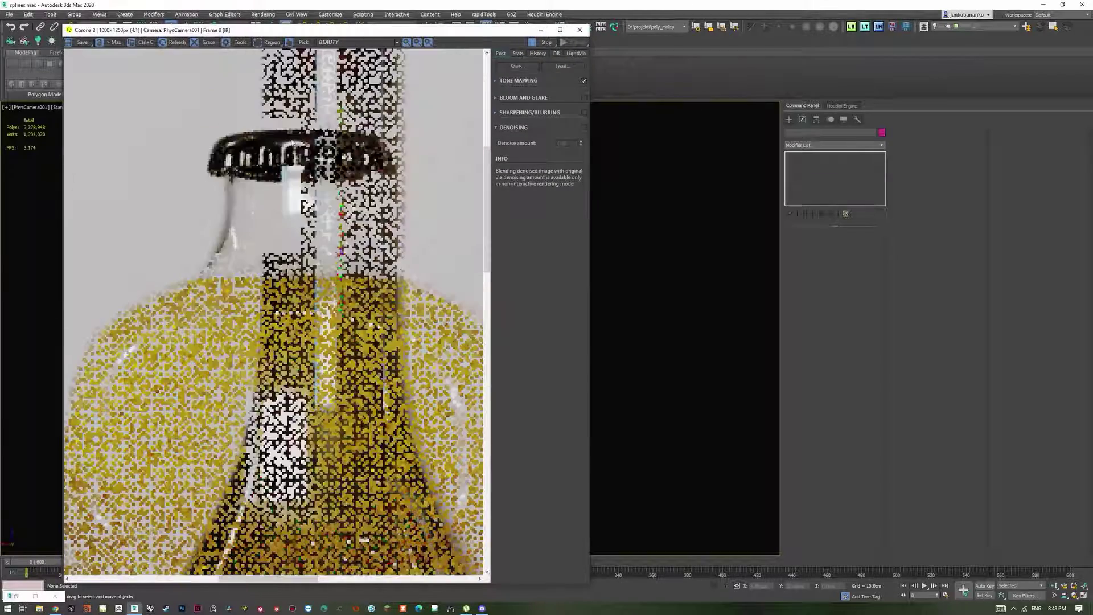
scroll(292, 142, "down", 2)
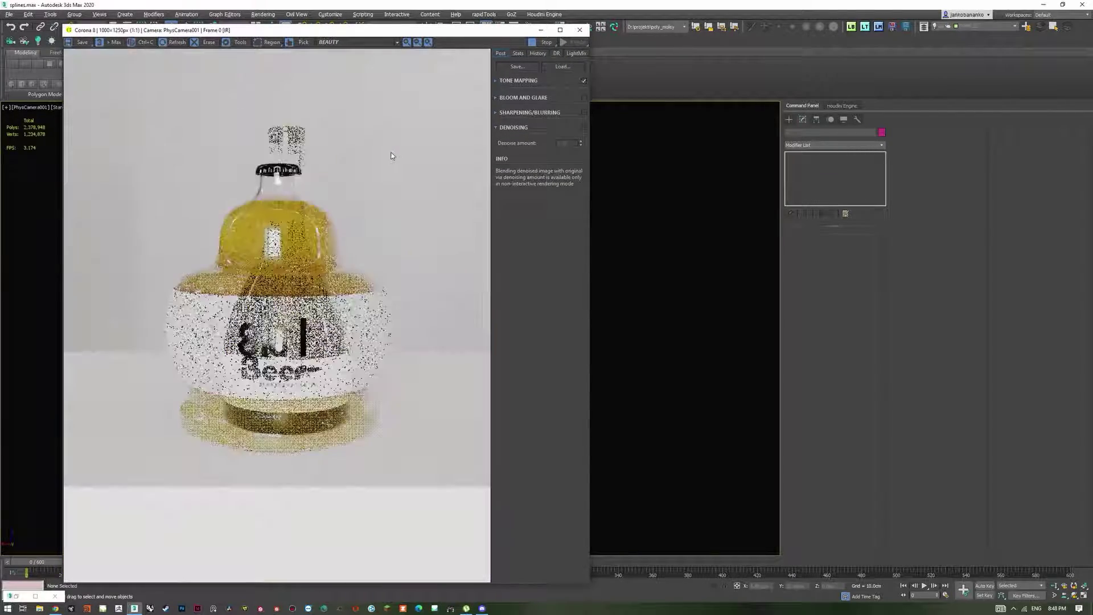
Step: Examine the beer bottle's label, shoulders and base close up in the interactive render
scroll(353, 319, "up", 1)
scroll(429, 295, "down", 1)
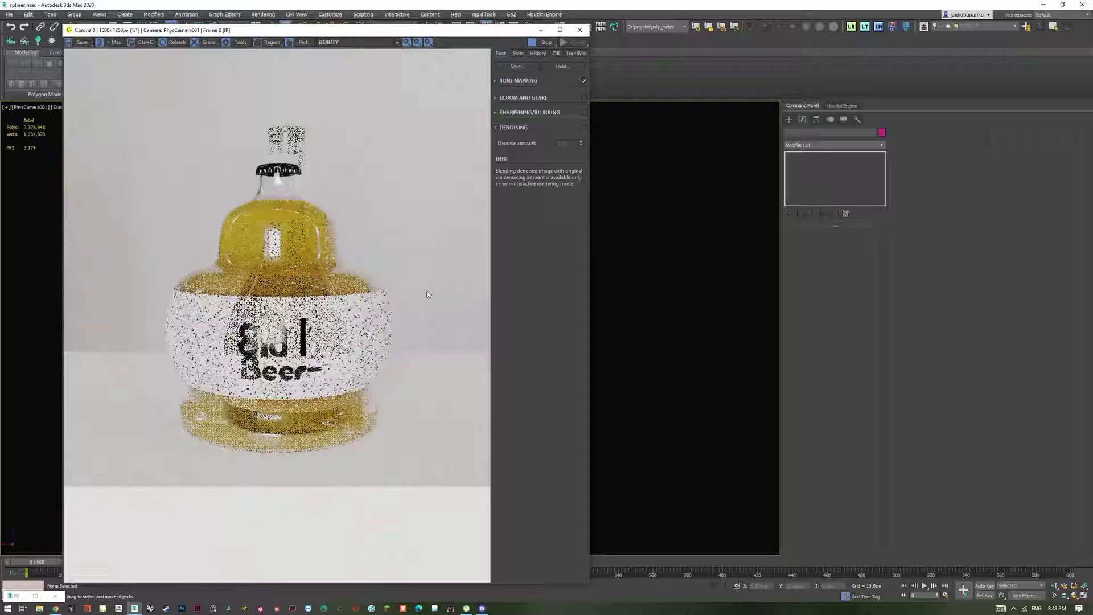
scroll(368, 347, "up", 2)
scroll(335, 274, "down", 1)
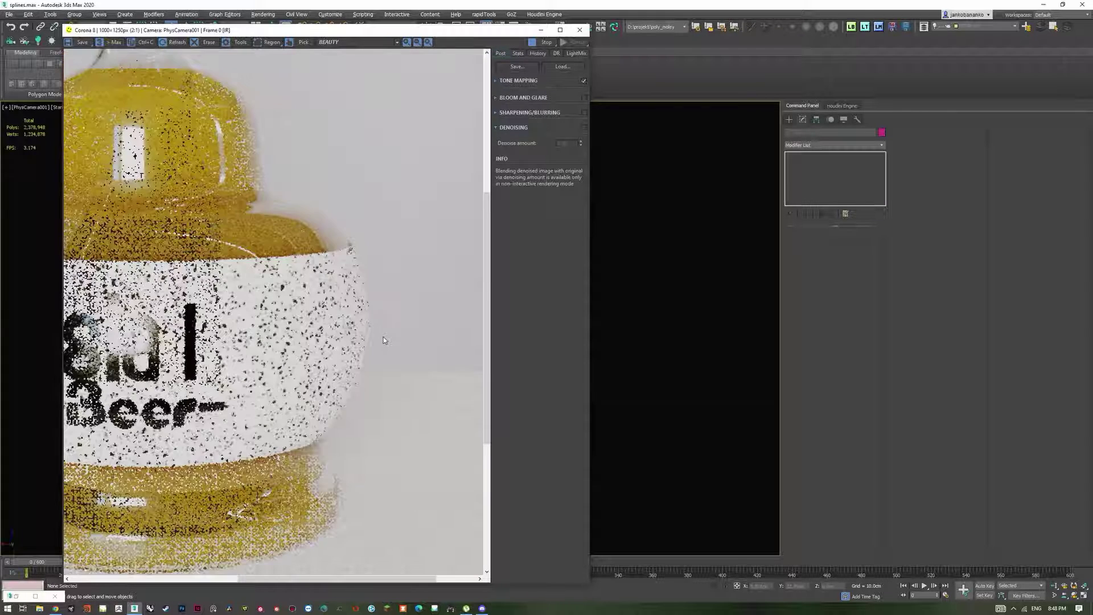
scroll(335, 274, "up", 2)
scroll(333, 273, "down", 3)
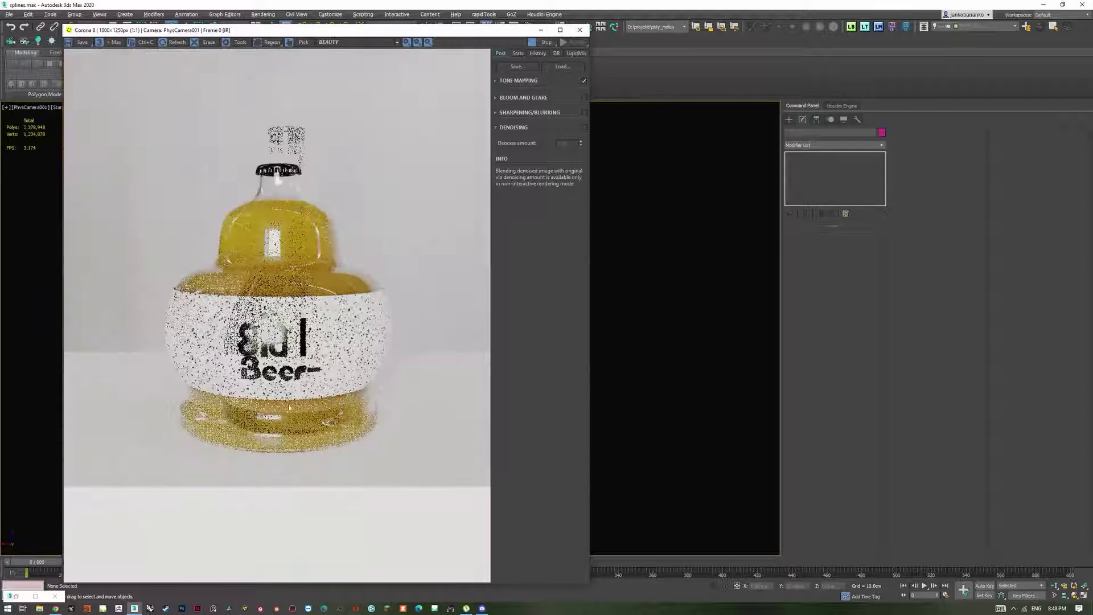
scroll(298, 411, "up", 1)
scroll(449, 422, "up", 1)
middle_click_drag(452, 419, 404, 380)
scroll(404, 377, "down", 1)
scroll(405, 378, "down", 1)
scroll(423, 378, "up", 4)
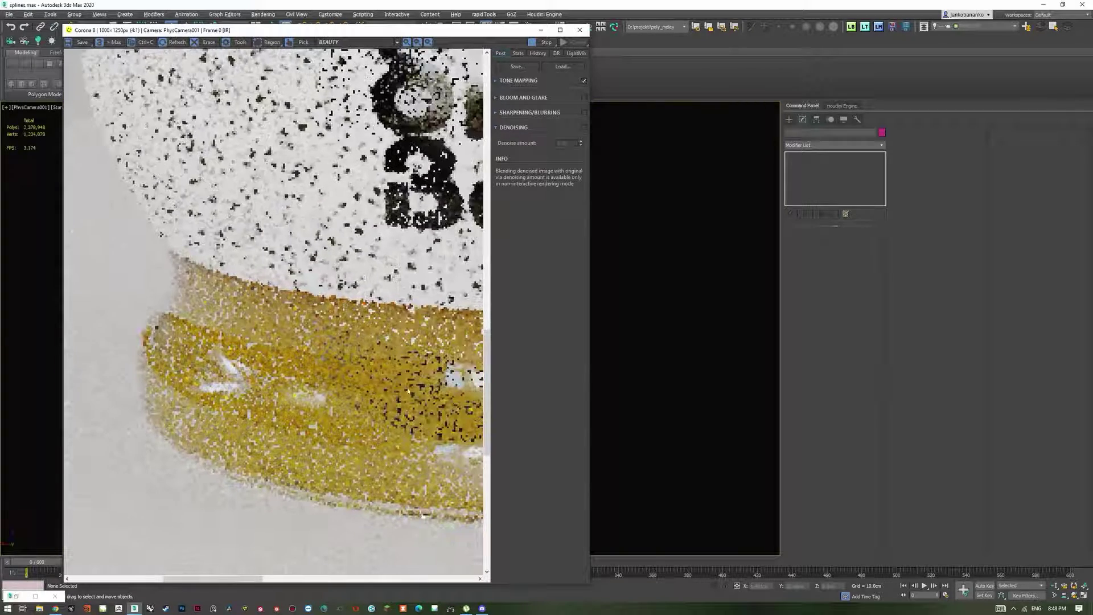
scroll(424, 378, "down", 2)
middle_click_drag(423, 378, 405, 507)
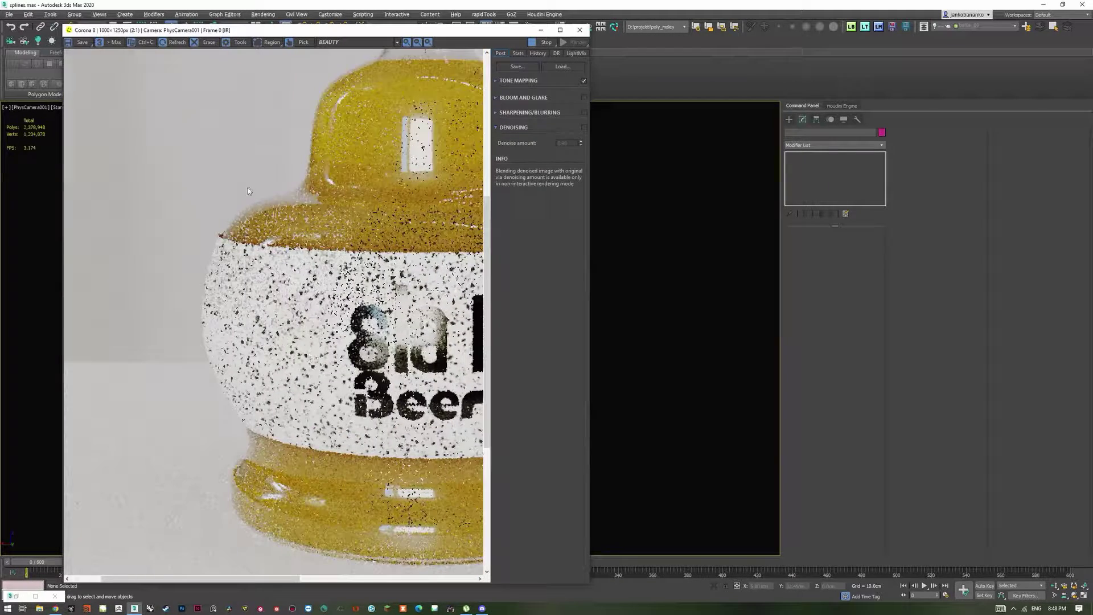
scroll(383, 260, "up", 2)
scroll(377, 260, "down", 3)
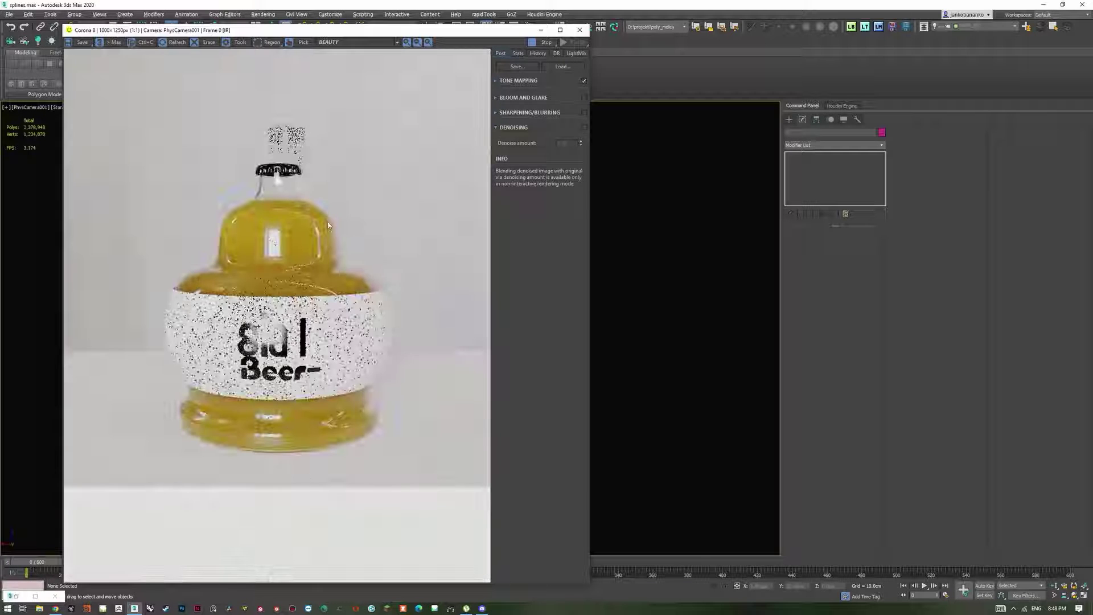
Step: Inspect the cap and neck of the rendered beer bottle, and check its front label again
scroll(278, 176, "up", 2)
middle_click_drag(278, 177, 269, 303)
middle_click_drag(328, 130, 370, 221)
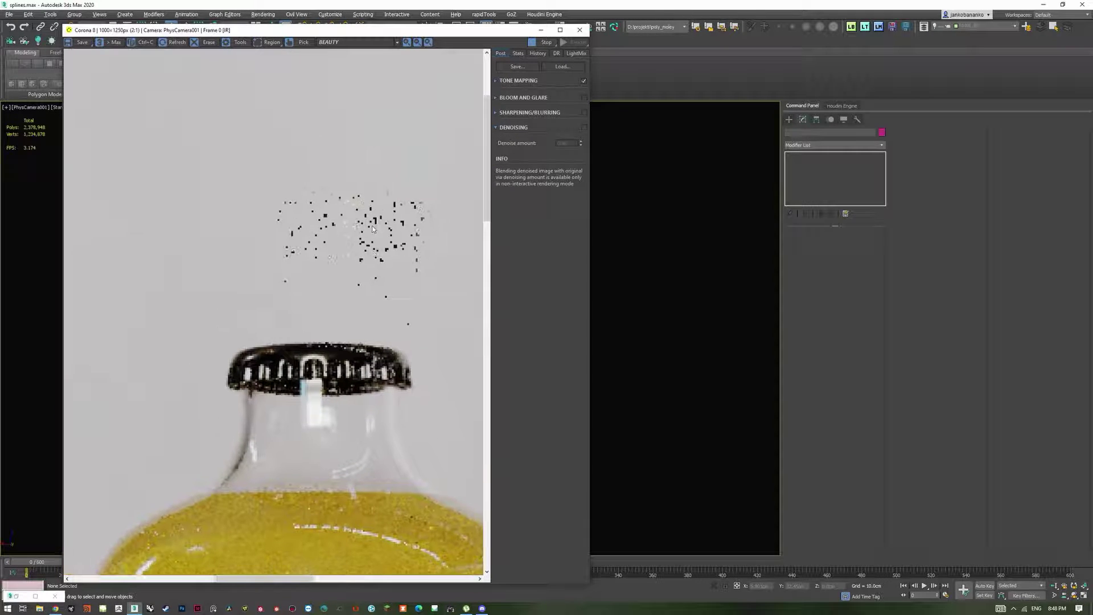
scroll(371, 223, "down", 2)
scroll(326, 344, "up", 1)
middle_click_drag(237, 324, 287, 314)
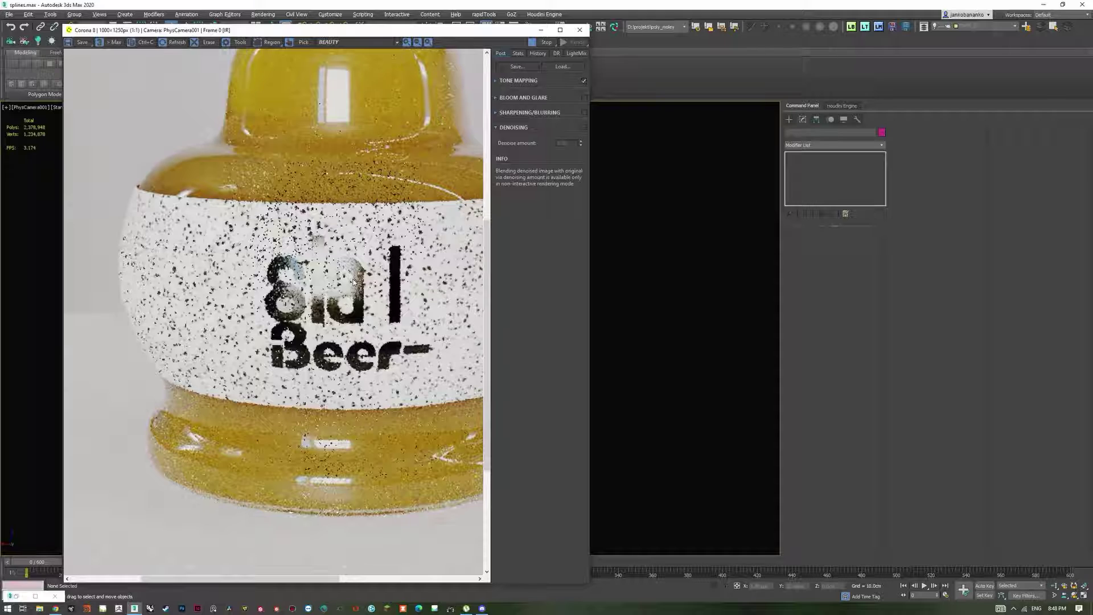
scroll(331, 385, "down", 1)
Step: Hide the beer bottle's layer and unhide the bot_02 layer so the olive oil bottle renders
left_click(961, 30)
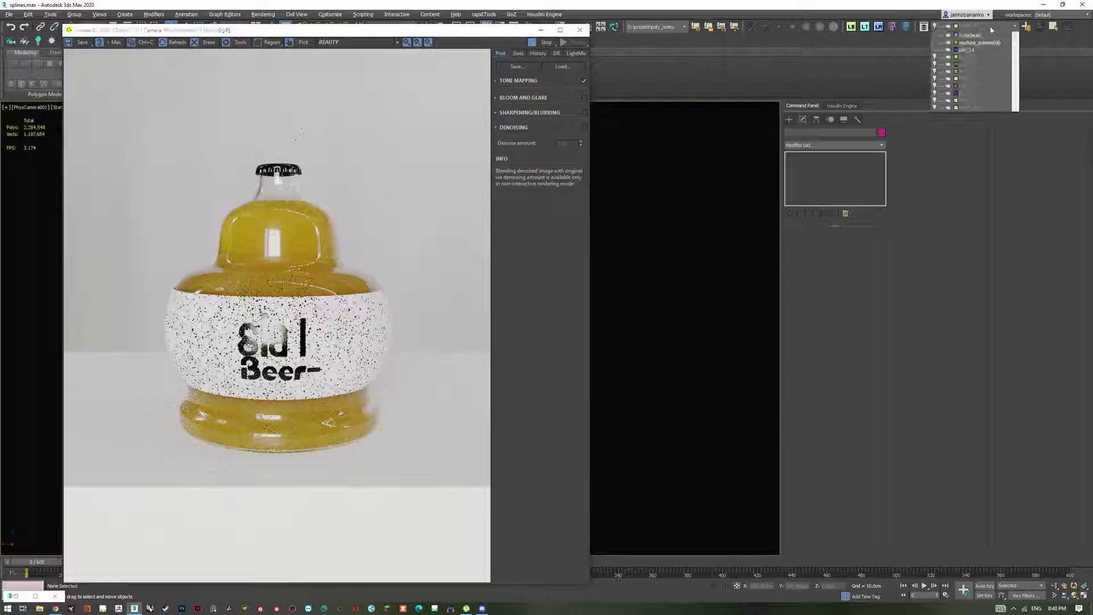
left_click(934, 50)
left_click(935, 57)
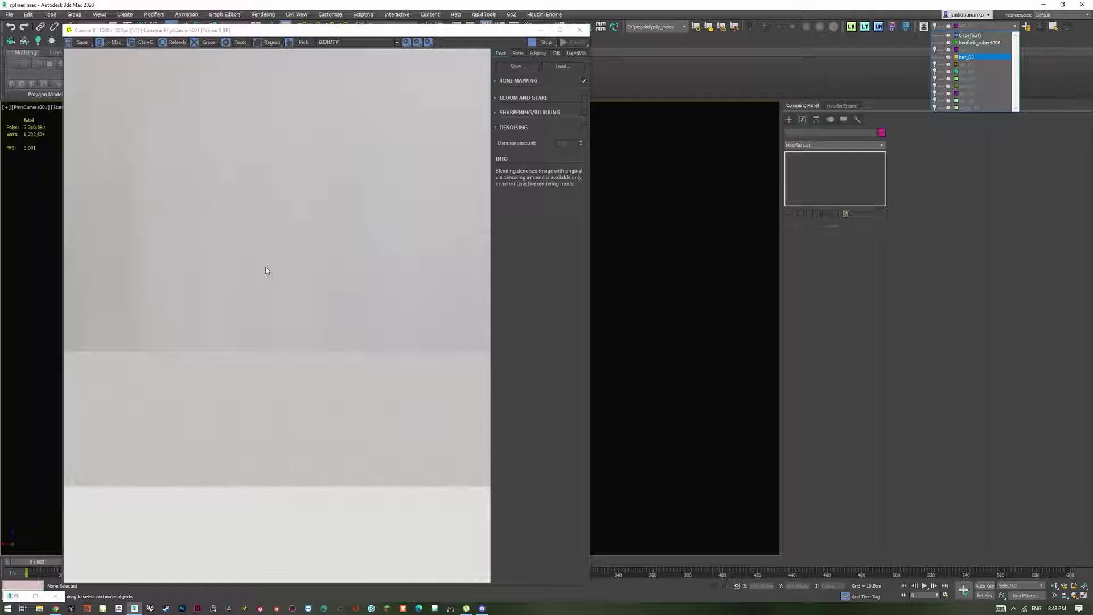
left_click(278, 223)
left_click(225, 256)
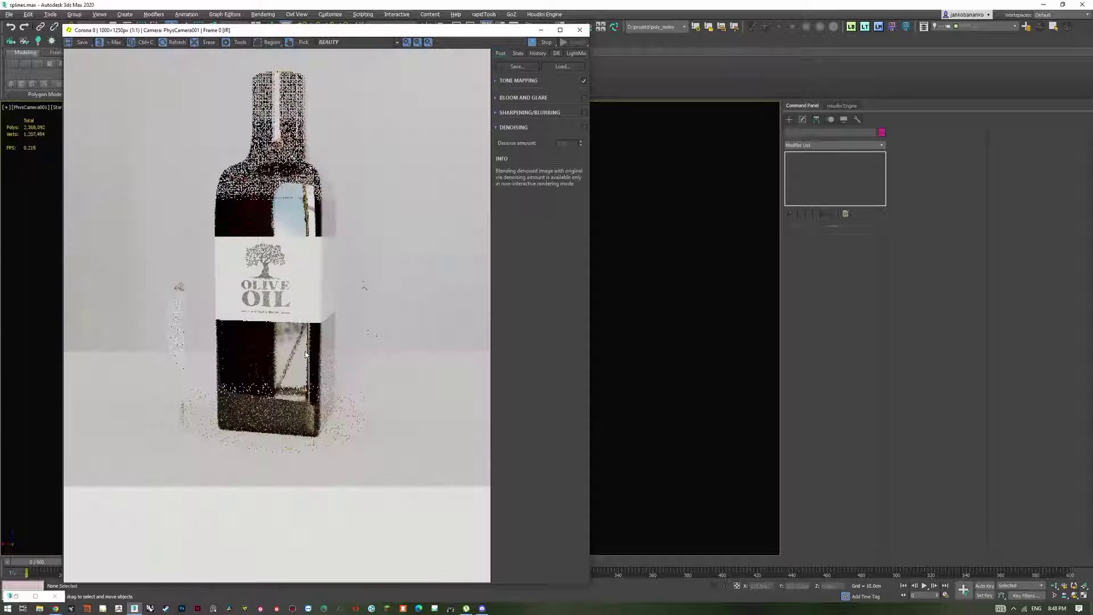
Step: Examine the olive oil bottle's neck, label and thick glass base close up in the interactive render
scroll(305, 355, "up", 3)
scroll(318, 247, "down", 2)
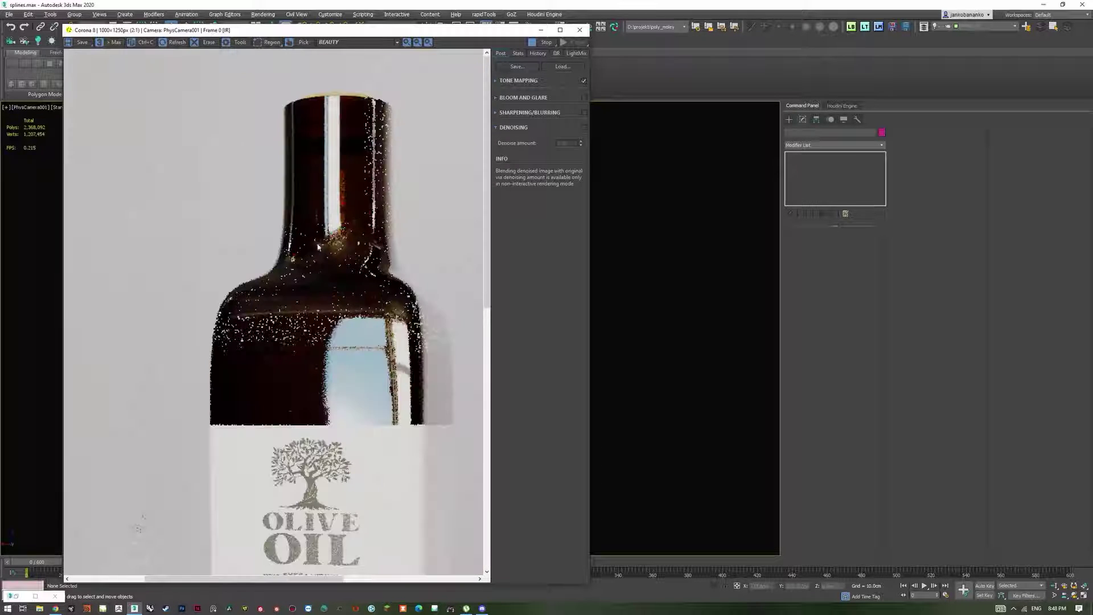
scroll(318, 246, "down", 2)
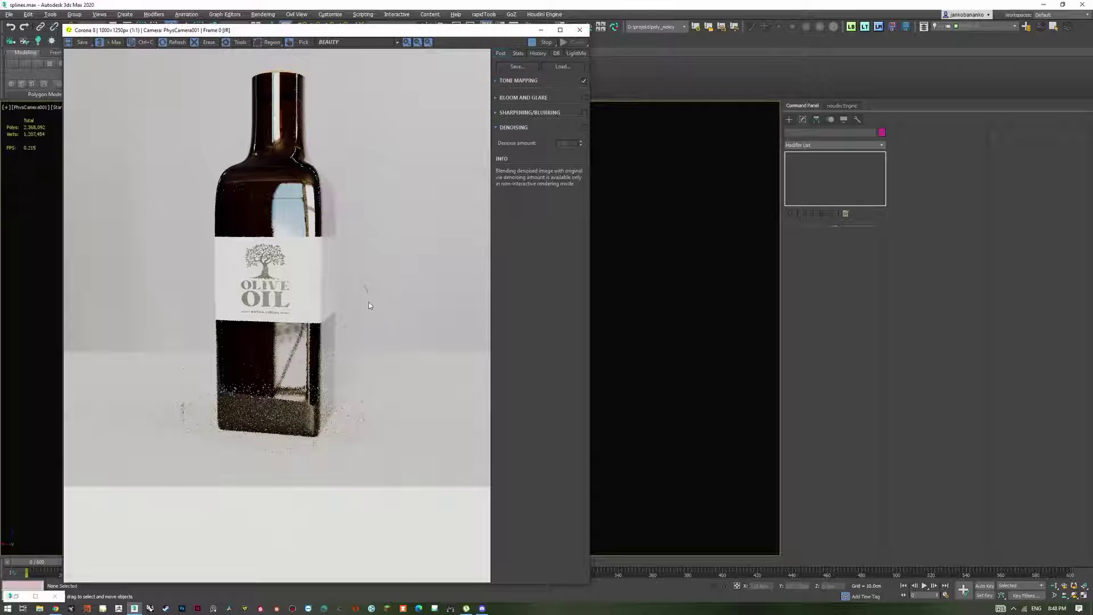
scroll(369, 306, "up", 2)
scroll(378, 296, "down", 2)
scroll(324, 431, "up", 2)
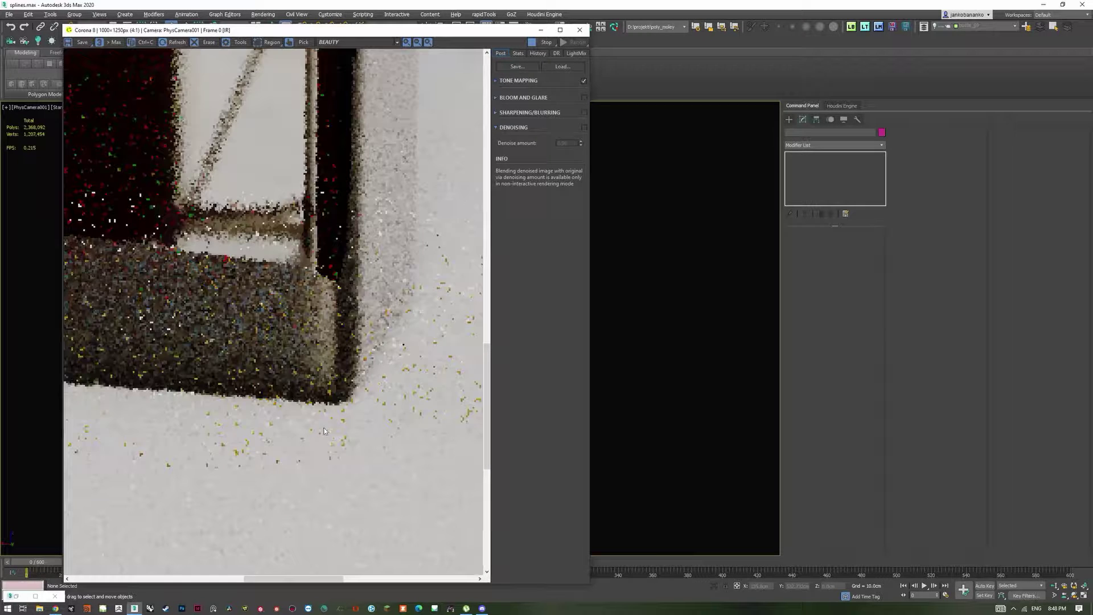
scroll(324, 431, "down", 2)
scroll(231, 428, "up", 2)
scroll(227, 427, "down", 2)
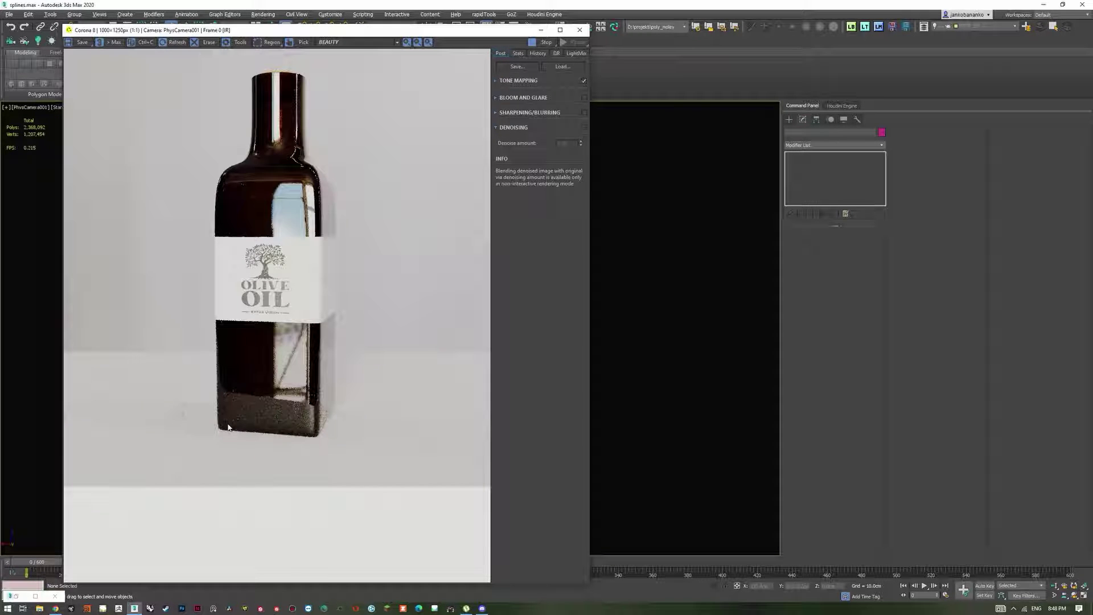
scroll(304, 138, "up", 1)
scroll(304, 138, "down", 1)
scroll(349, 428, "up", 2)
scroll(349, 428, "down", 2)
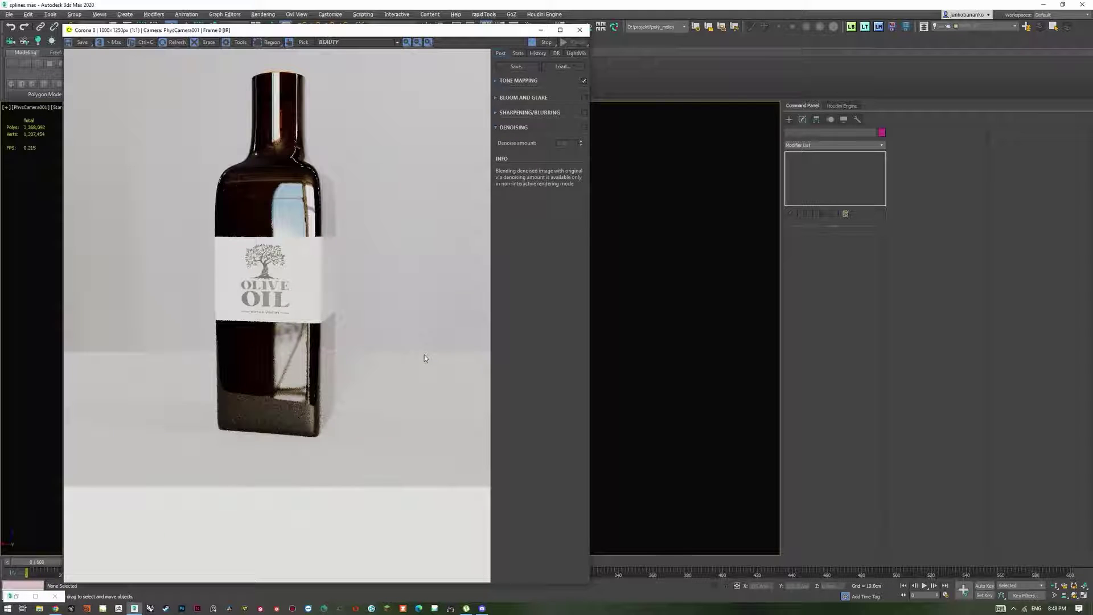
Step: Minimize the render window and hide the olive oil bottle's layer in the camera view
left_click(540, 30)
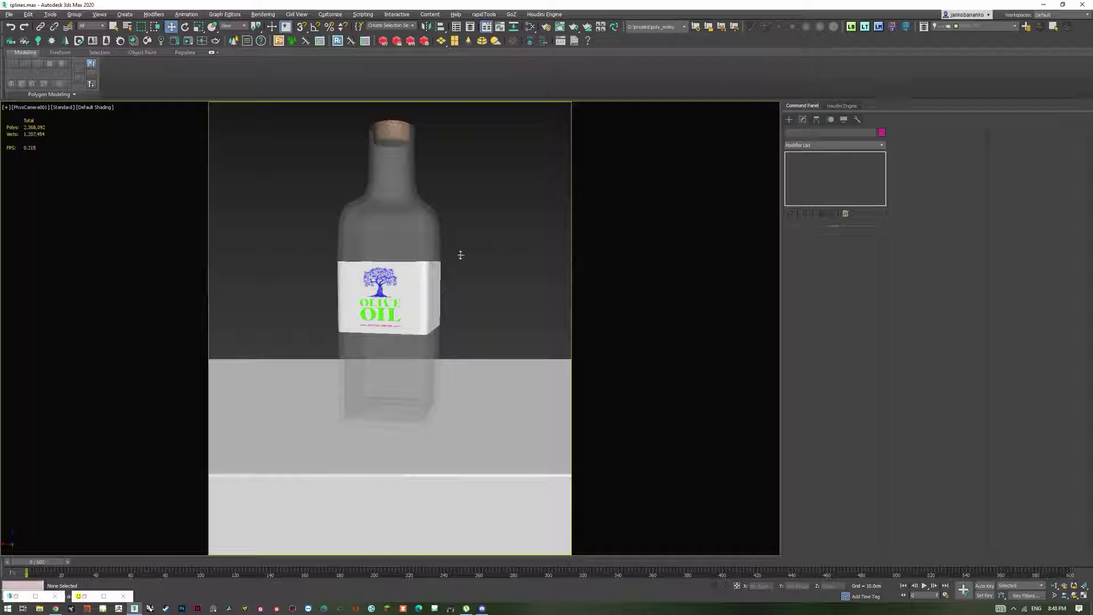
right_click(499, 222)
left_click(588, 139)
left_click(962, 27)
left_click(935, 57)
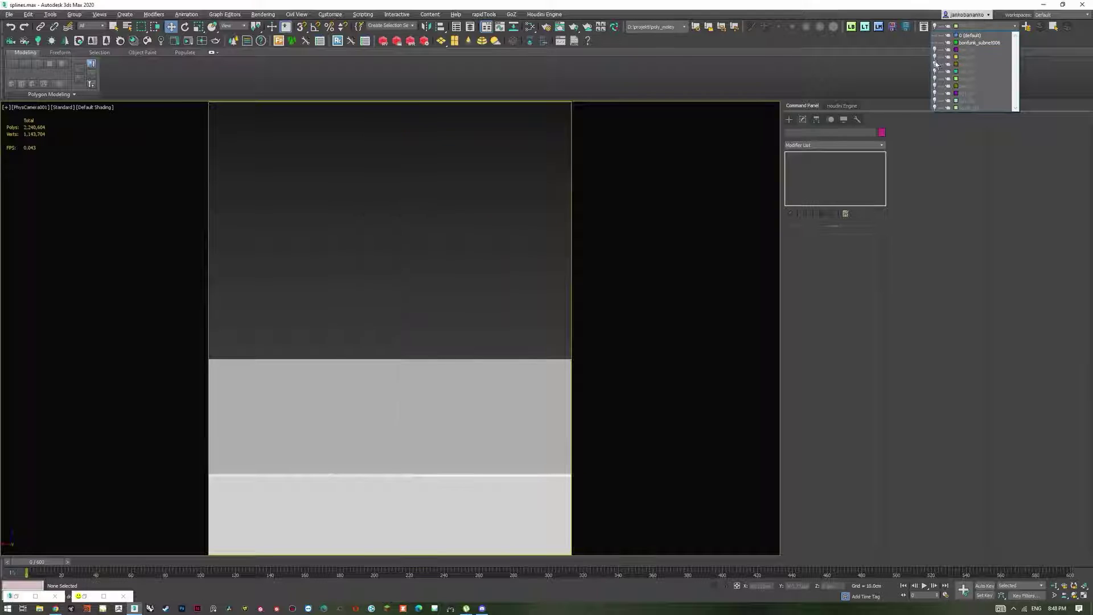
Step: Unhide the layer of the round glass vase with the straw and select the vase
left_click(935, 72)
left_click(935, 72)
left_click(935, 79)
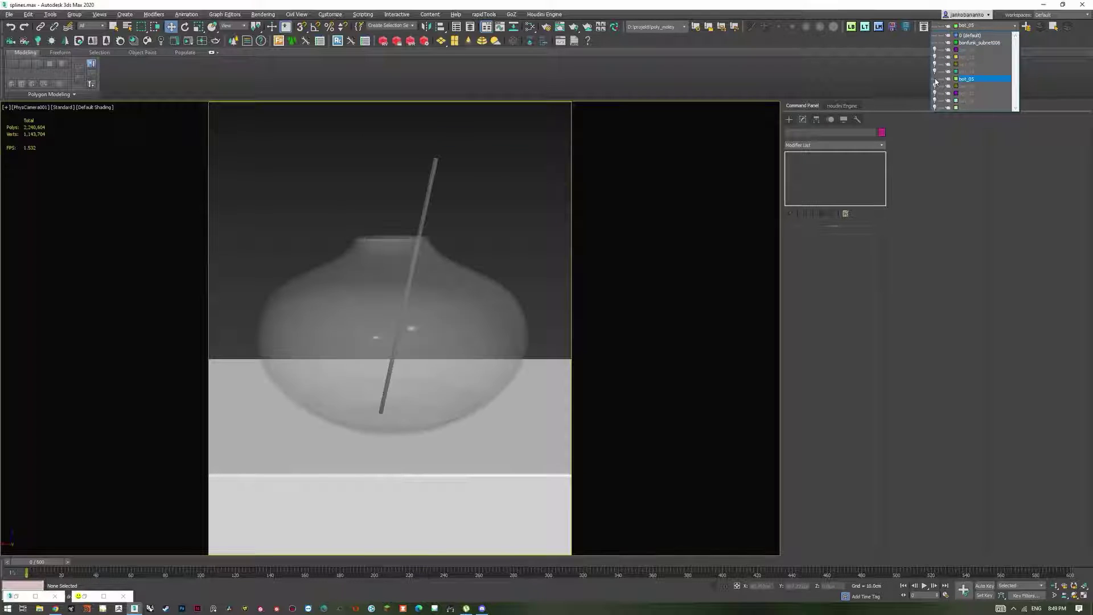
left_click(515, 243)
left_click(411, 326)
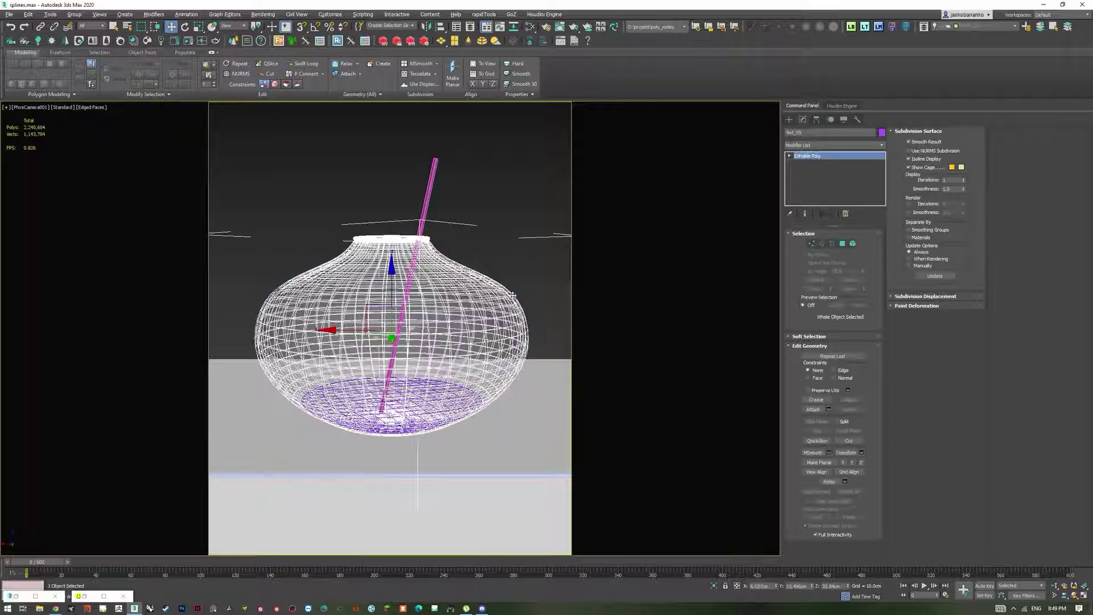
Step: Hide the glass vase's layer, unhide the bot_03 layer and select its green bowl
left_click(971, 26)
left_click(971, 40)
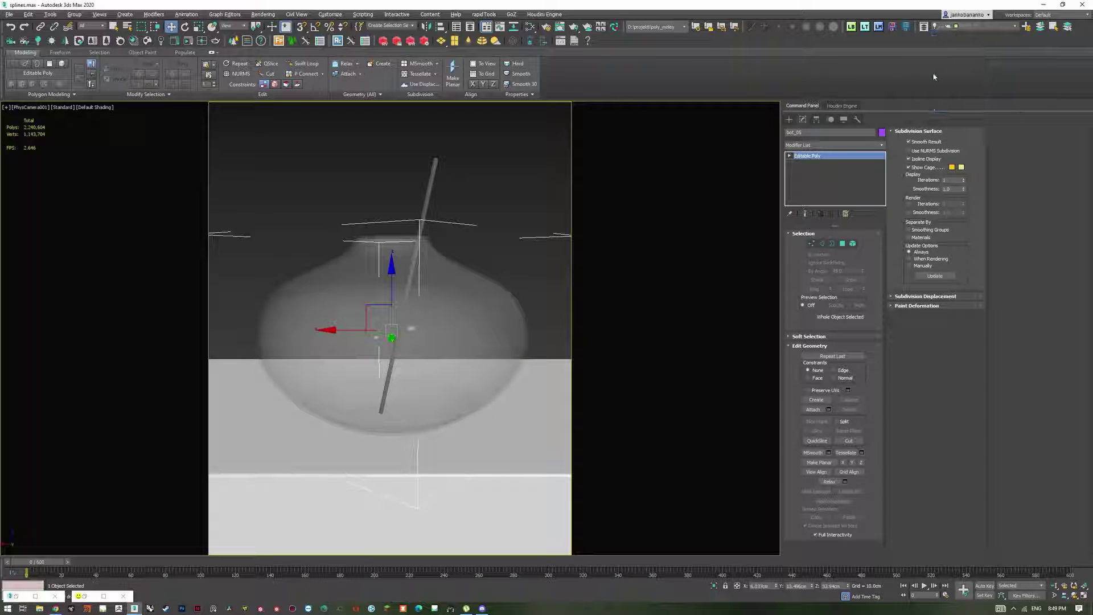
left_click(976, 27)
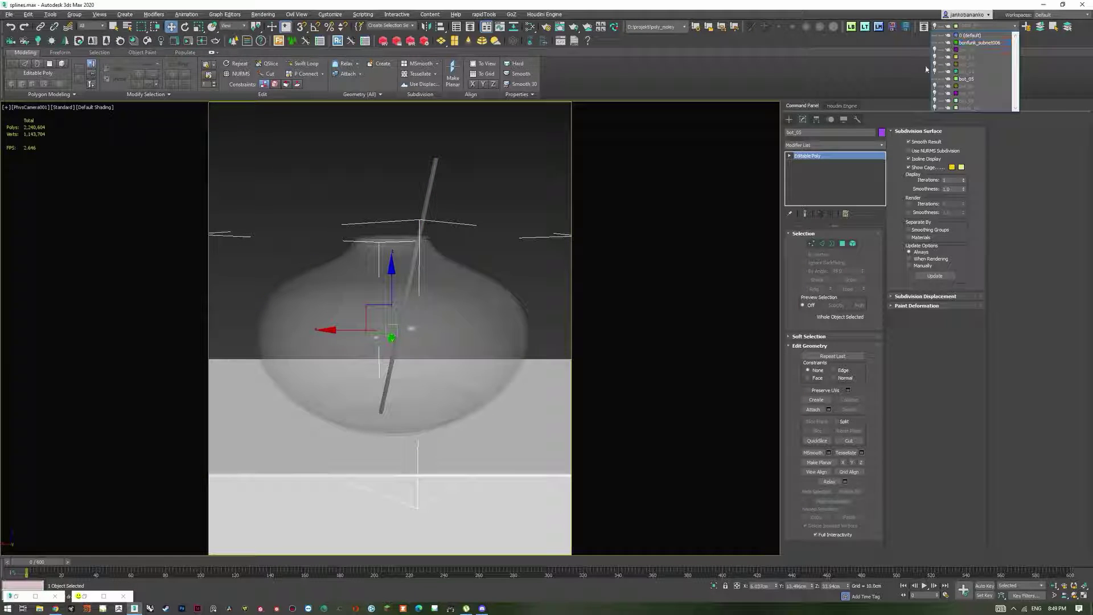
left_click(935, 81)
left_click(935, 65)
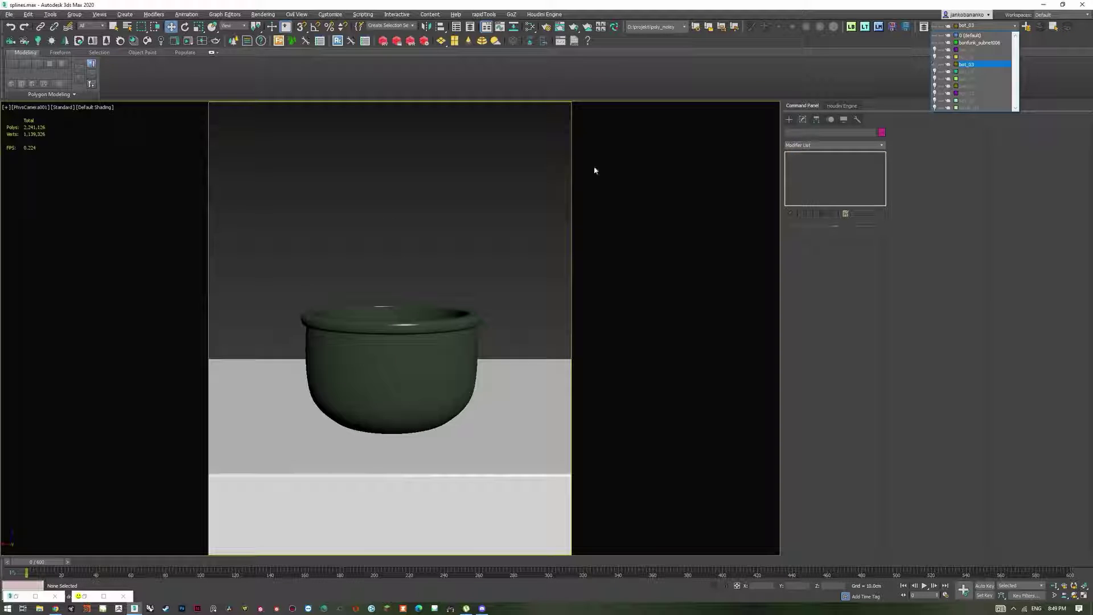
left_click(595, 171)
left_click(469, 321)
Step: Bring the render window back and examine the green bowl's rim, speckled surface and base close up
left_click(85, 596)
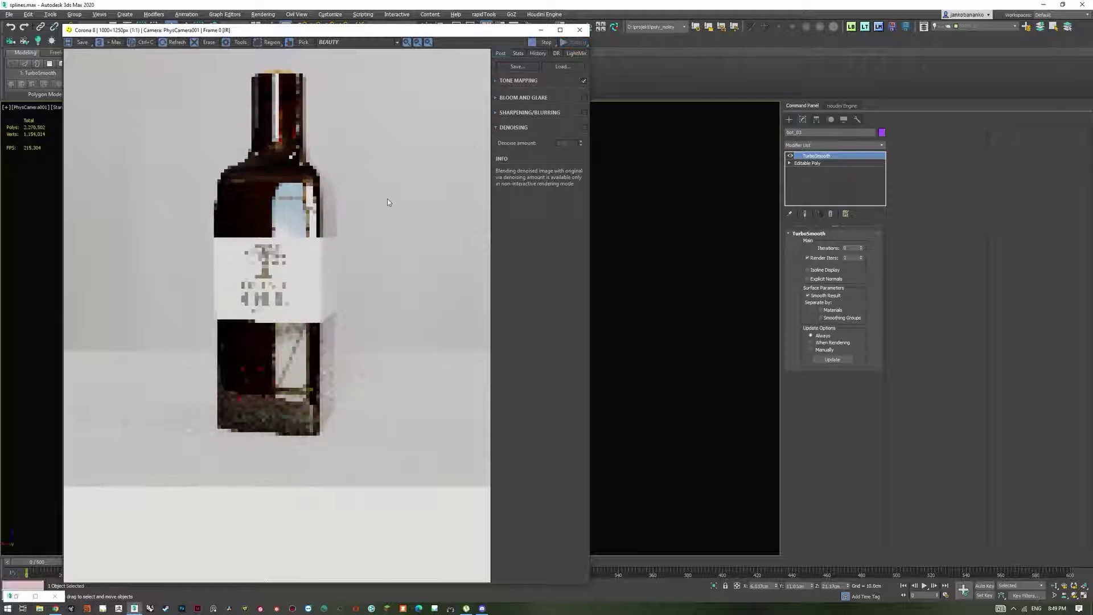
scroll(348, 358, "up", 2)
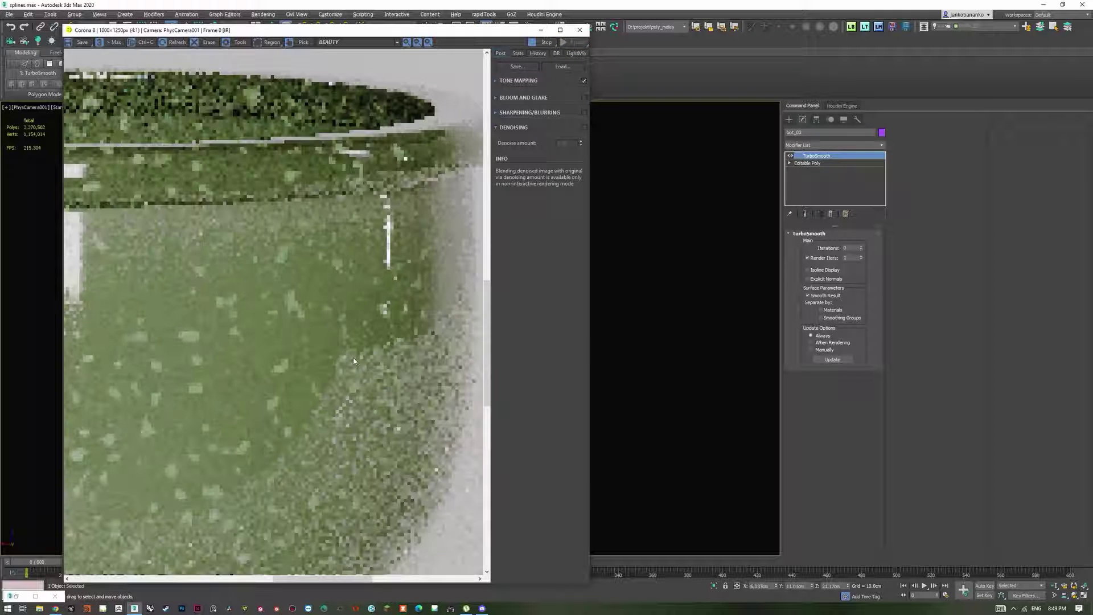
scroll(353, 360, "down", 3)
scroll(315, 282, "up", 4)
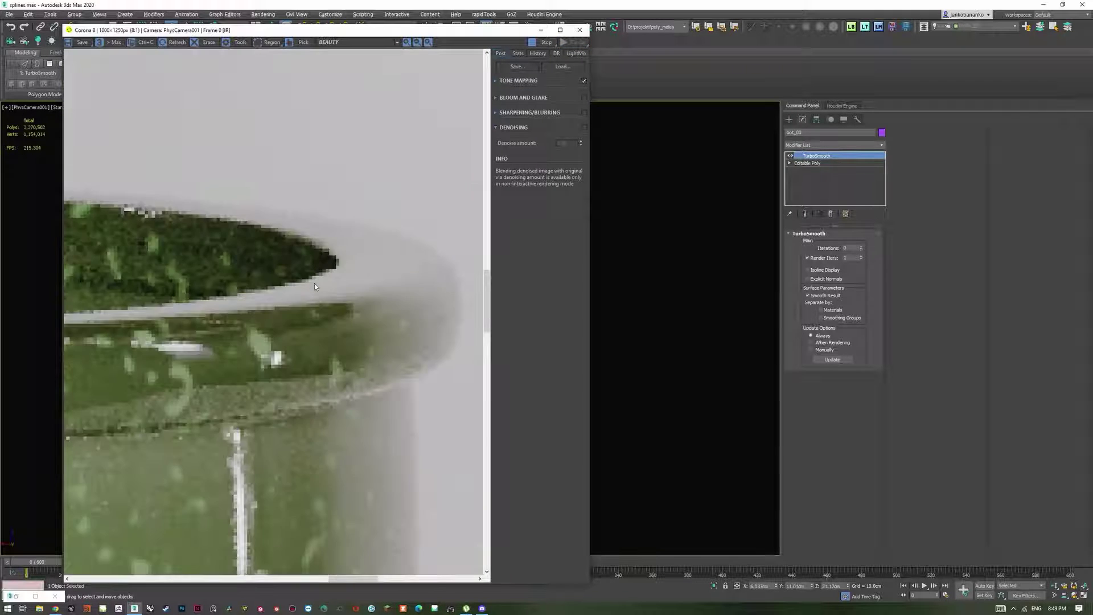
scroll(314, 282, "down", 3)
scroll(327, 286, "up", 2)
scroll(333, 289, "down", 2)
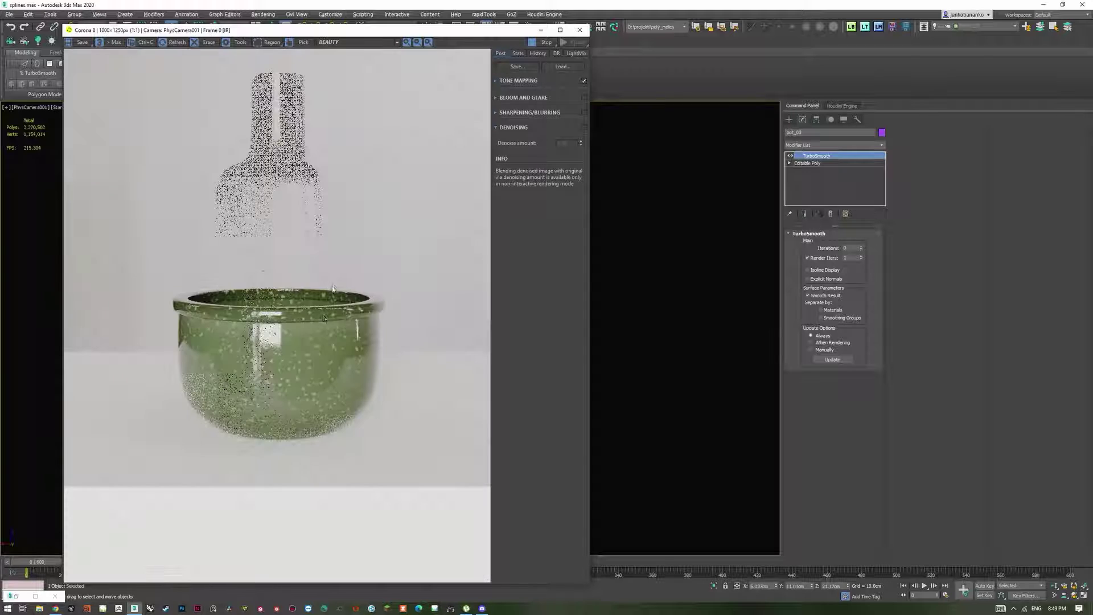
scroll(339, 393, "up", 4)
scroll(340, 397, "down", 2)
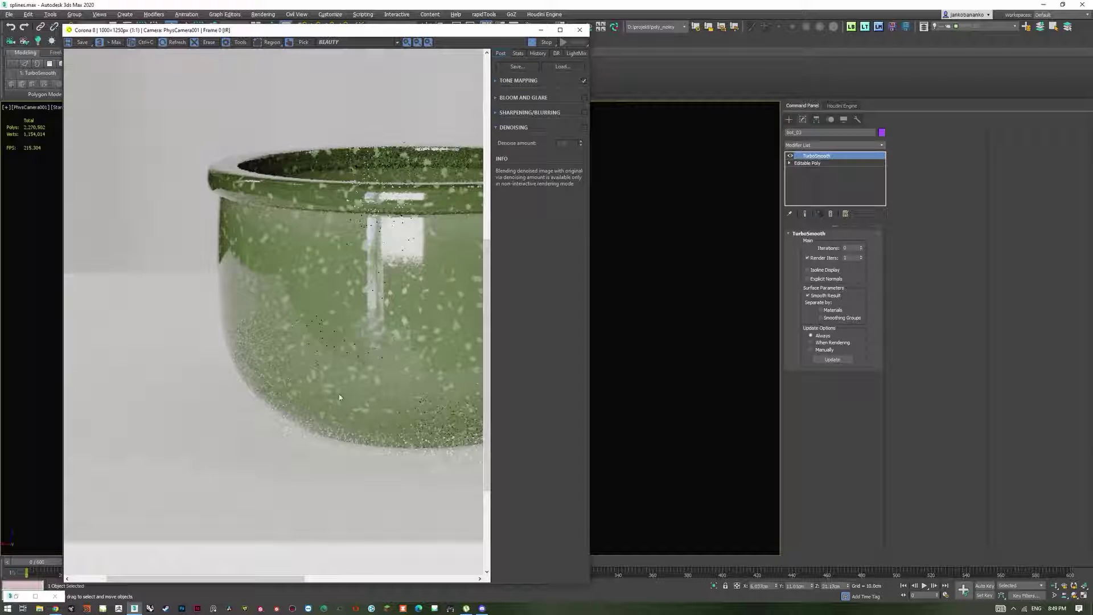
scroll(299, 313, "down", 2)
scroll(342, 343, "up", 2)
scroll(257, 335, "down", 3)
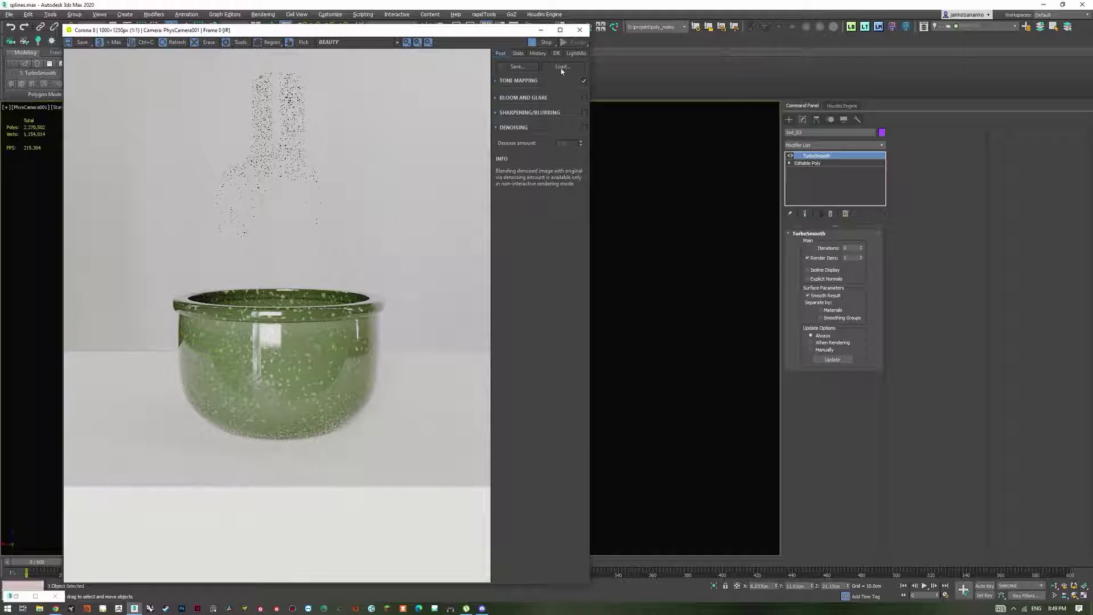
Step: Minimize the render window, deselect the bowl and check its mesh briefly with edged faces
left_click(541, 30)
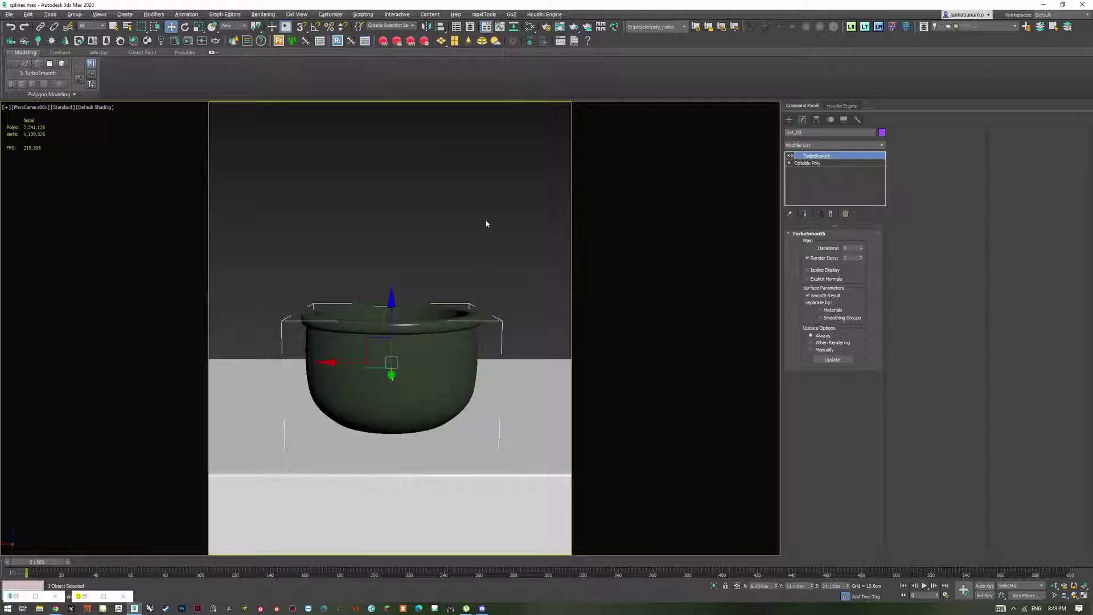
left_click(486, 224)
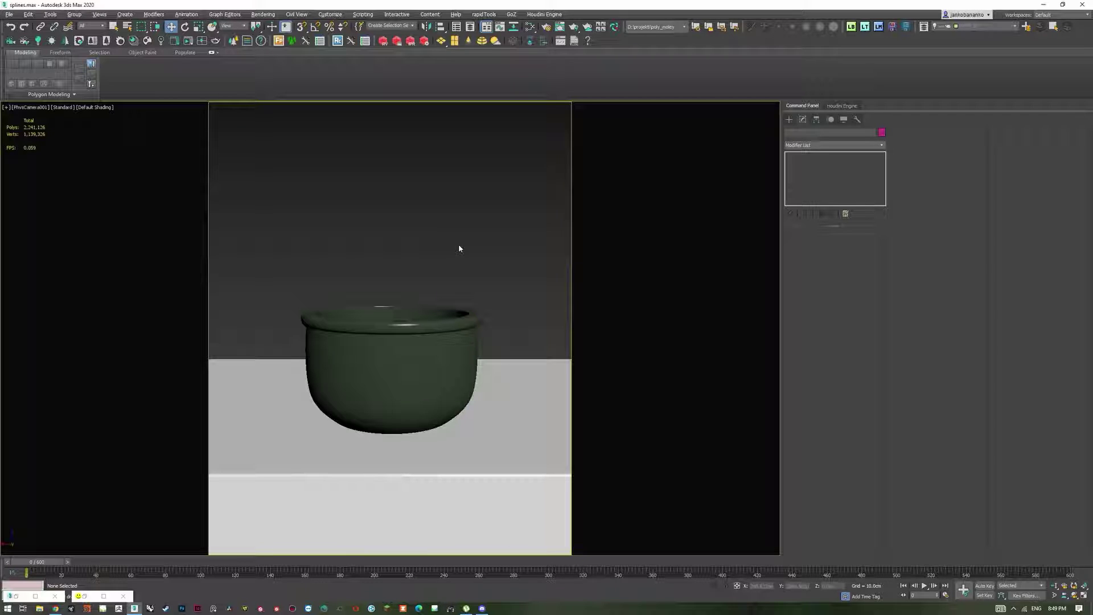
key("F3")
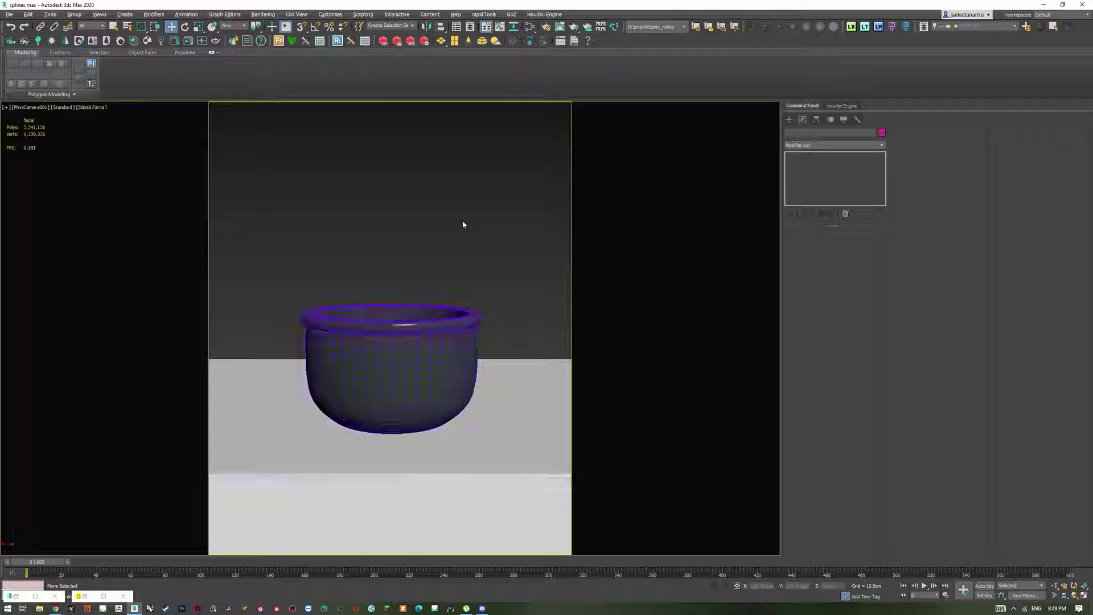
key("F3")
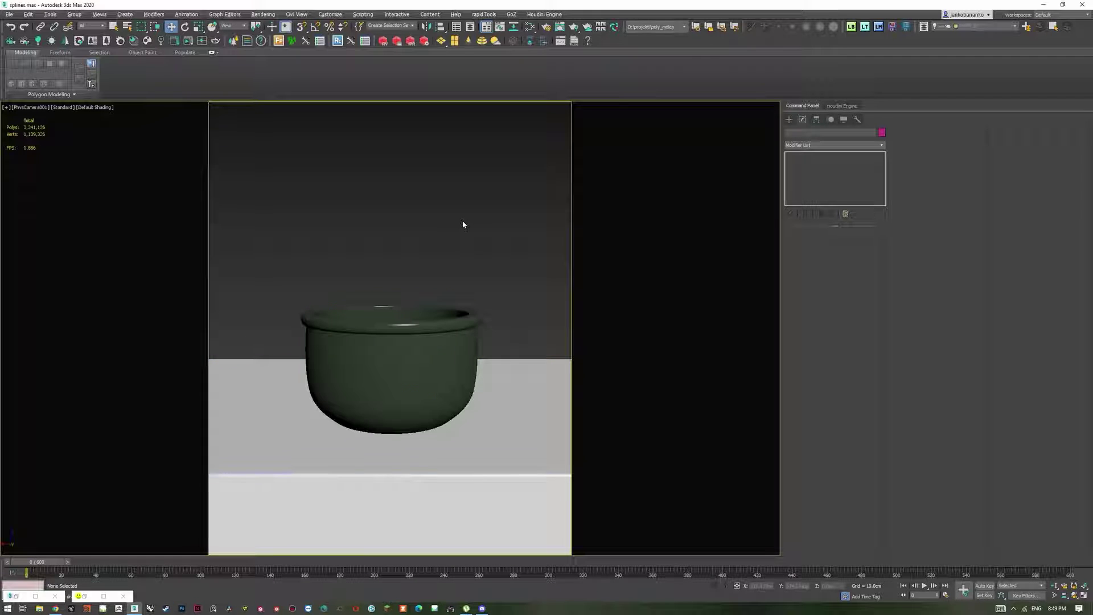